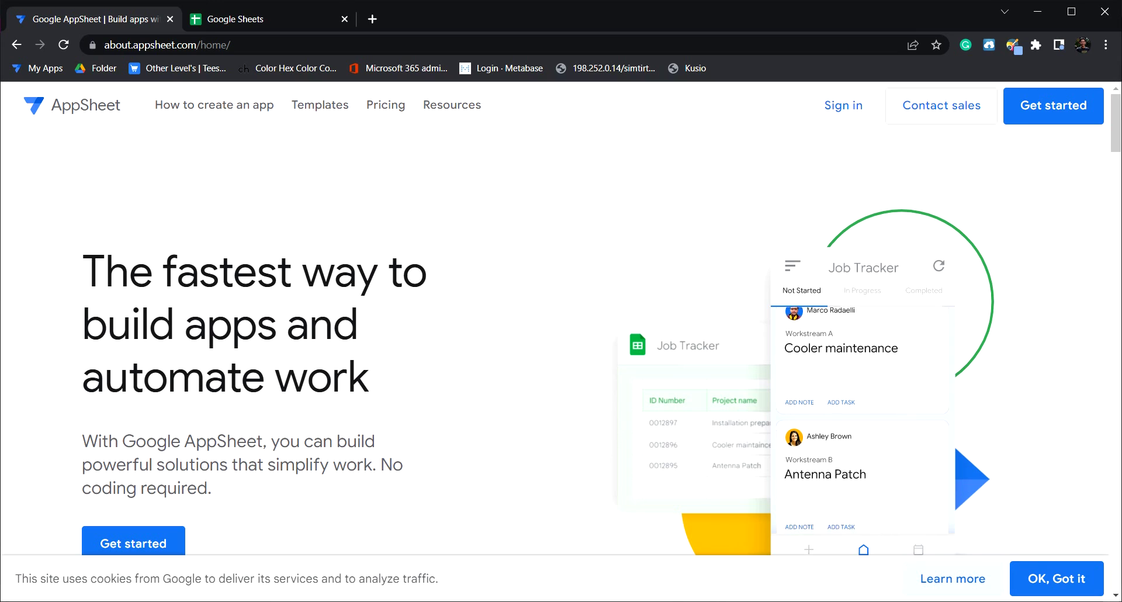
# Step: Sign in to AppSheet with a Google account and allow it access to Drive and Sheets
pyautogui.click(841, 106)
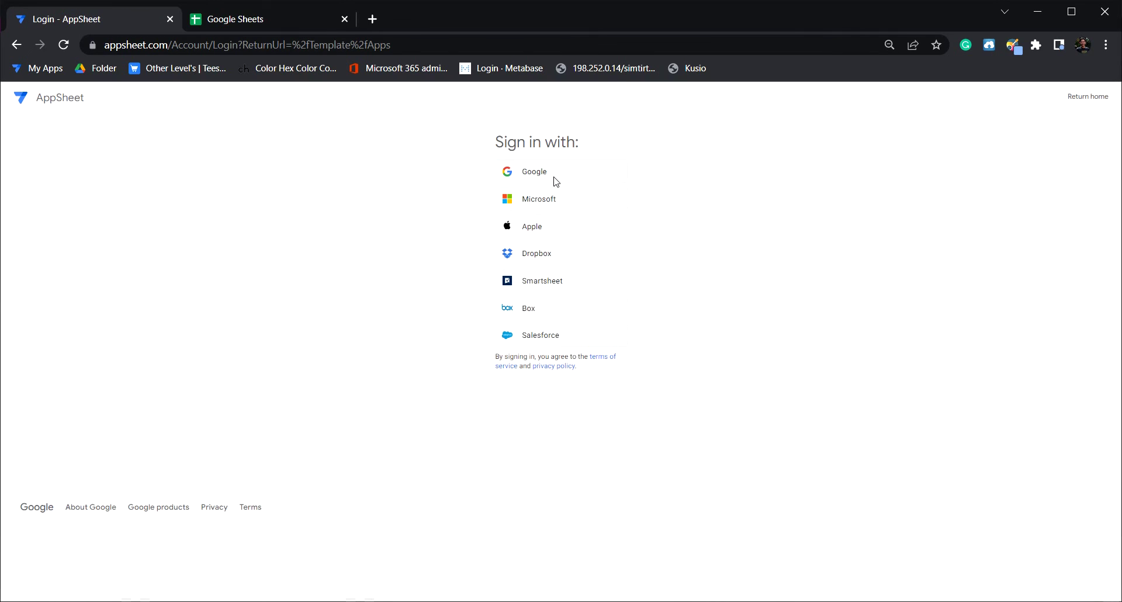
pyautogui.click(556, 182)
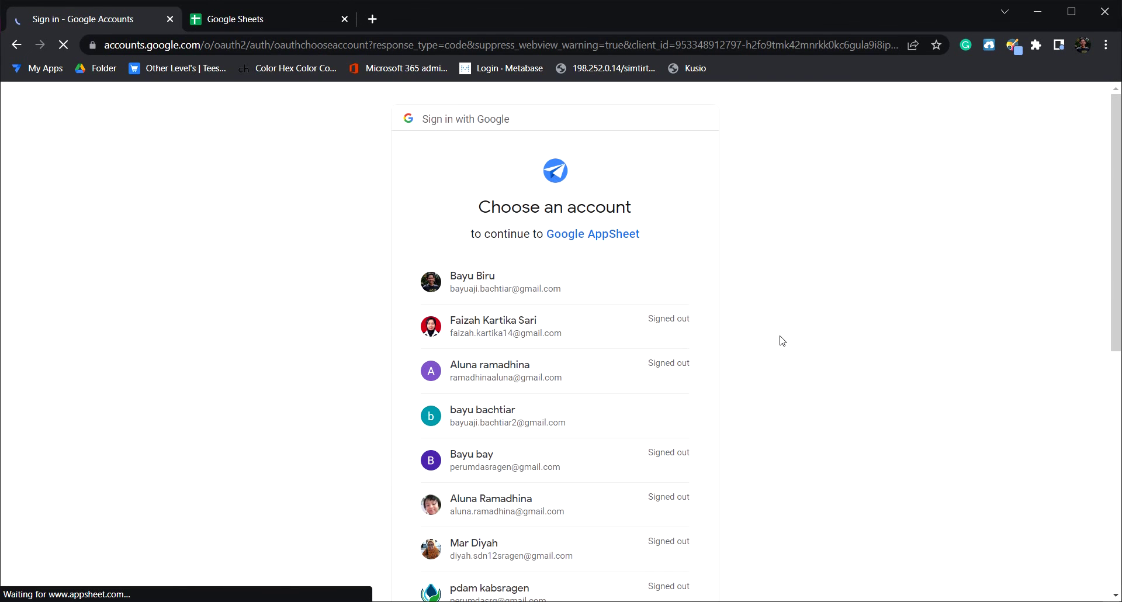
pyautogui.scroll(-7, 783, 340)
pyautogui.click(564, 426)
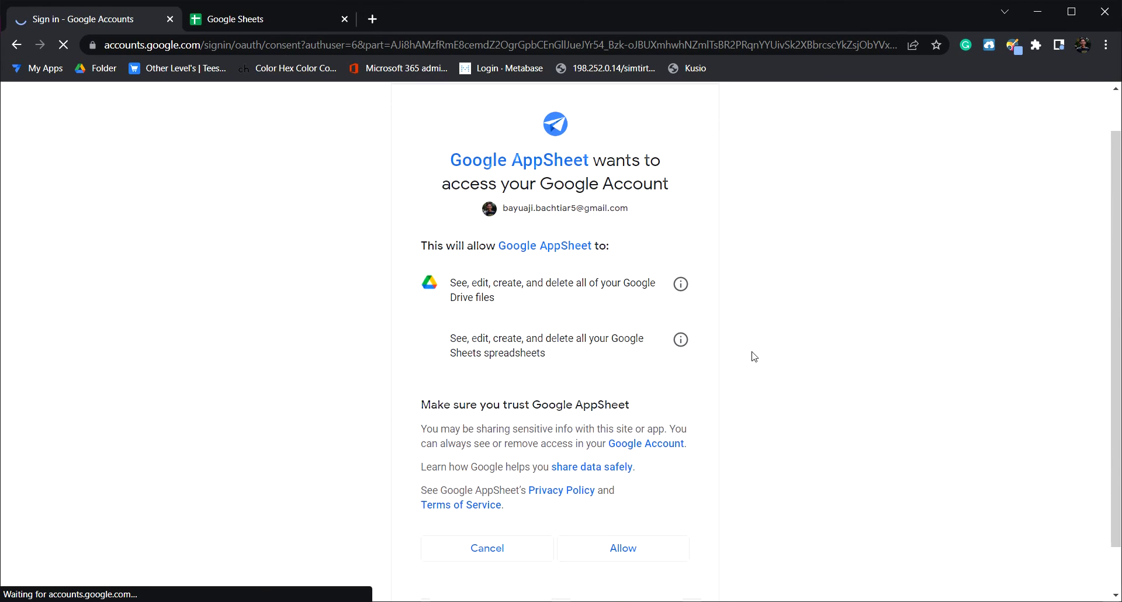
pyautogui.scroll(-1, 754, 356)
pyautogui.click(638, 495)
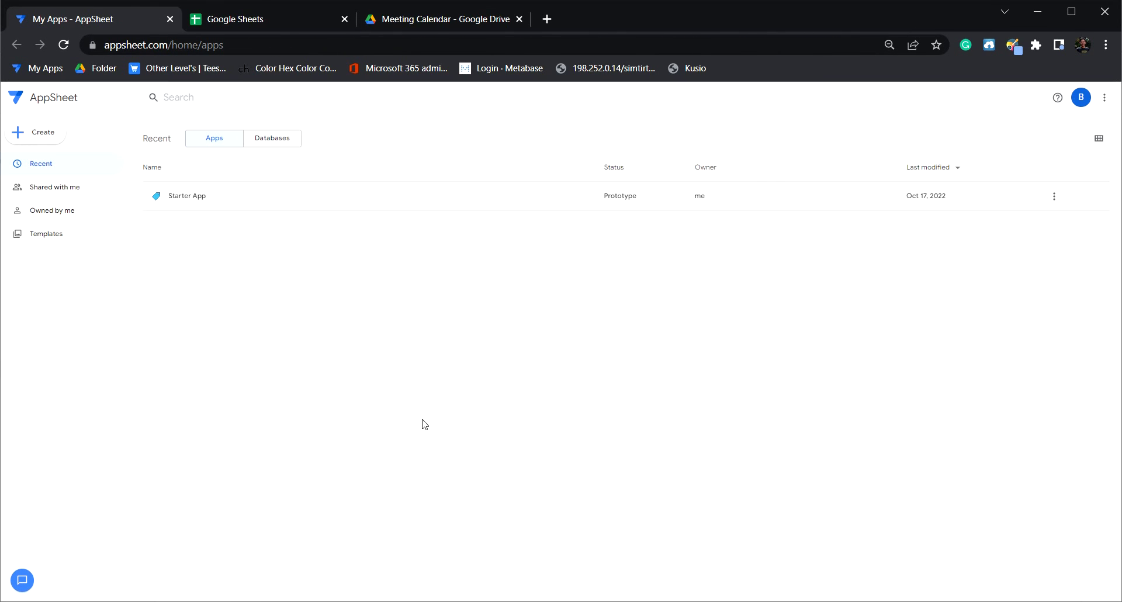
# Step: Create a blank Google spreadsheet titled 'Meeting Calendar'
pyautogui.click(273, 19)
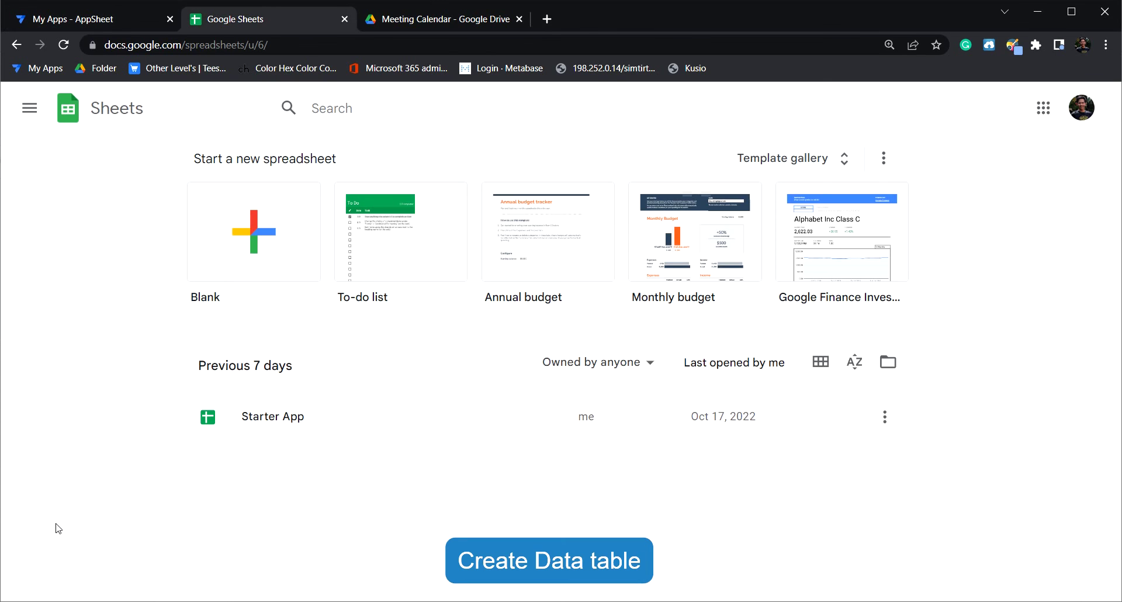
pyautogui.click(269, 234)
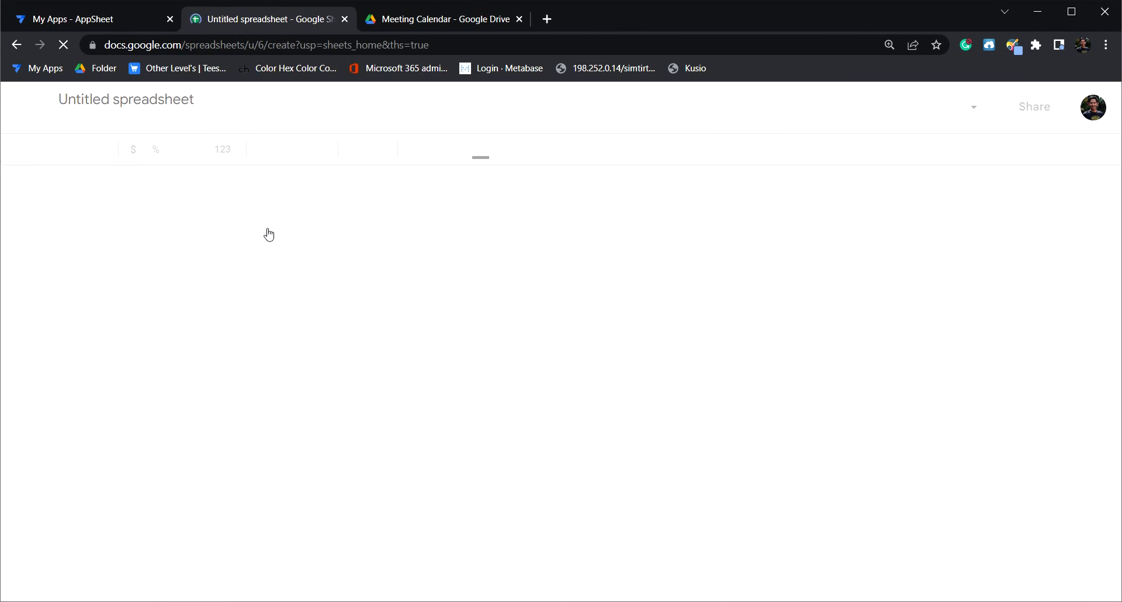
pyautogui.click(156, 100)
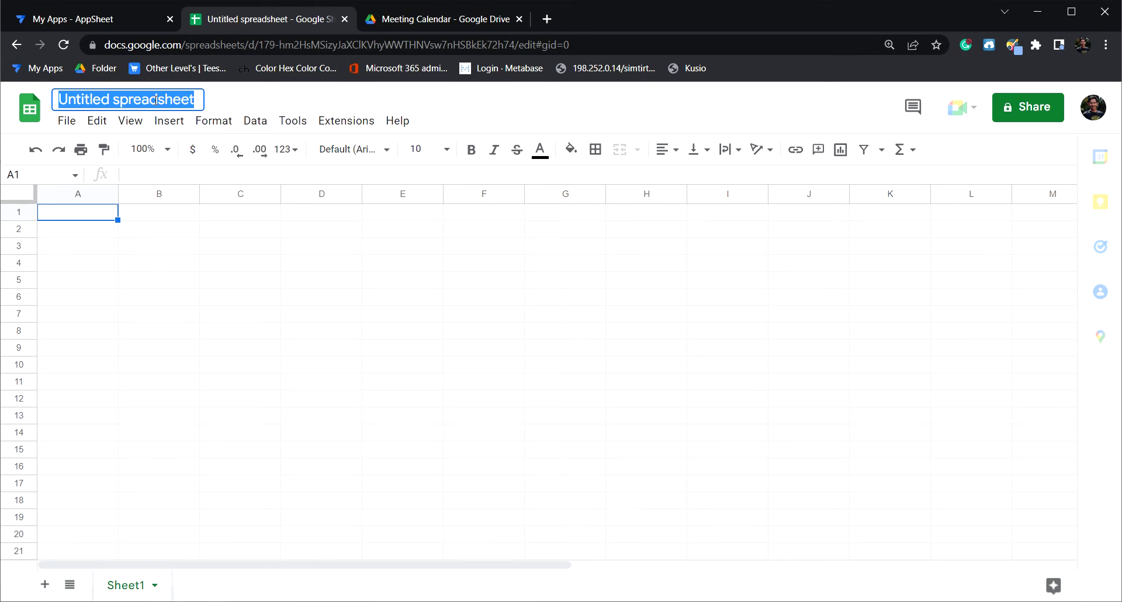
pyautogui.write('Meeting ')
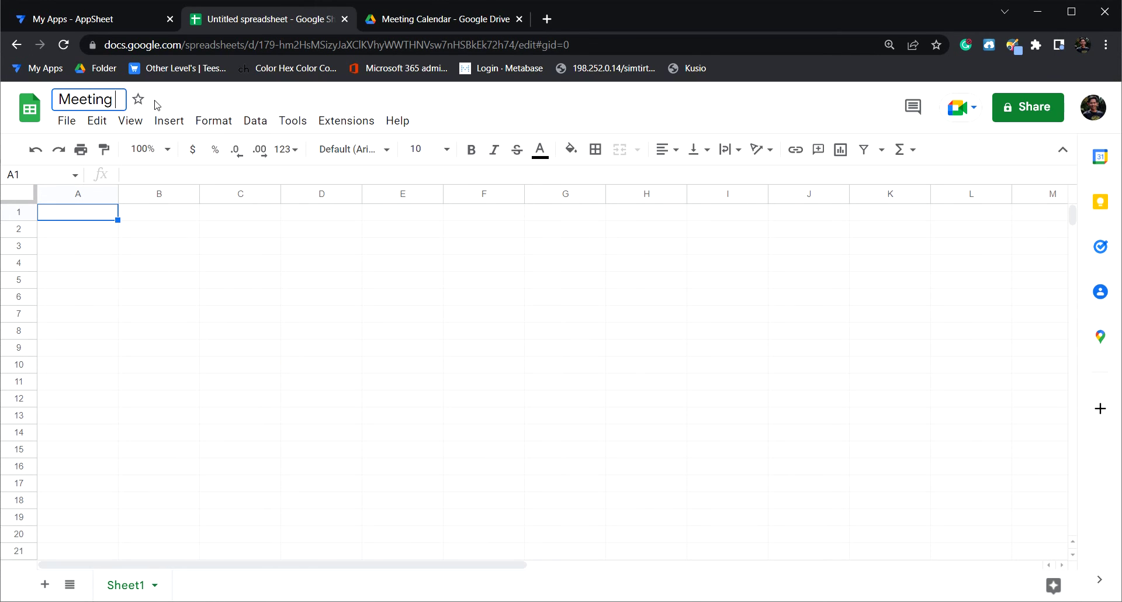
pyautogui.write('Calendar')
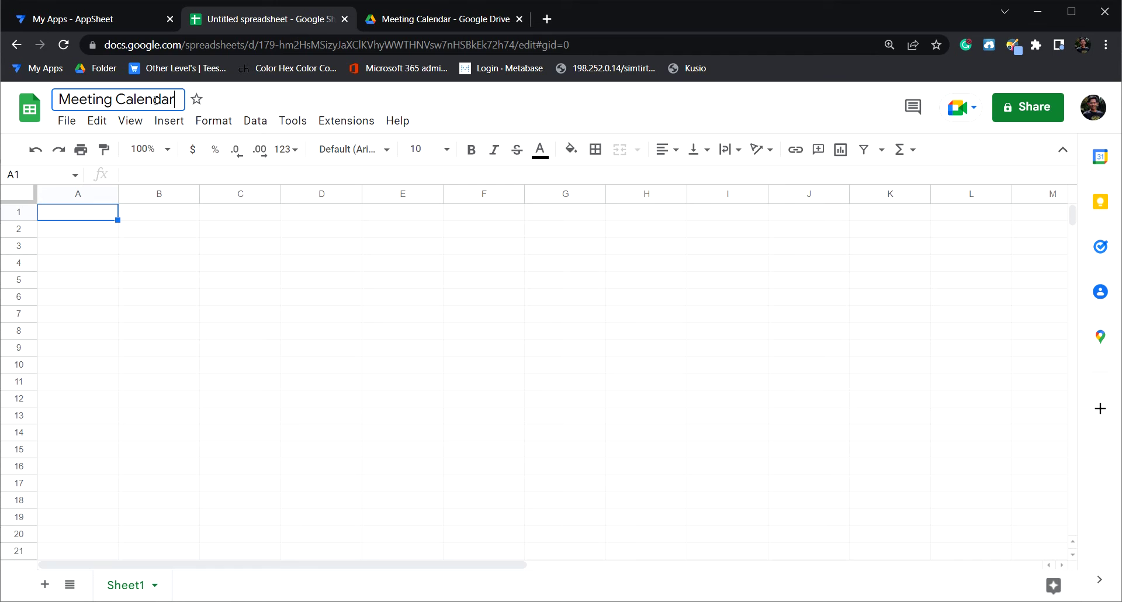
pyautogui.click(164, 365)
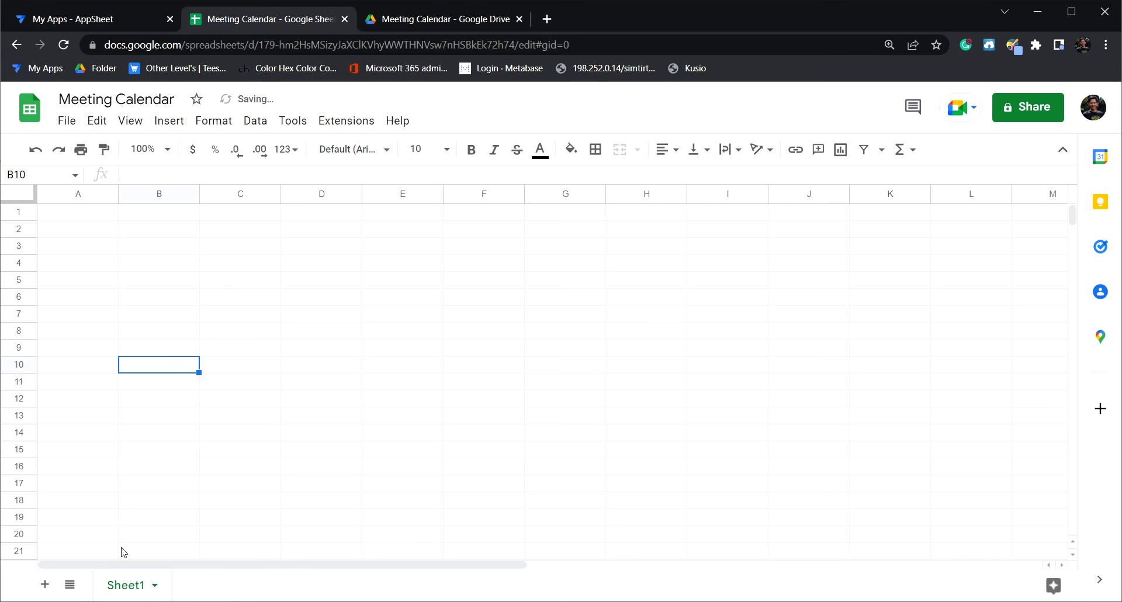
# Step: Rename Sheet1 to EVENT and paste the event column headers into row 1
pyautogui.doubleClick(124, 587)
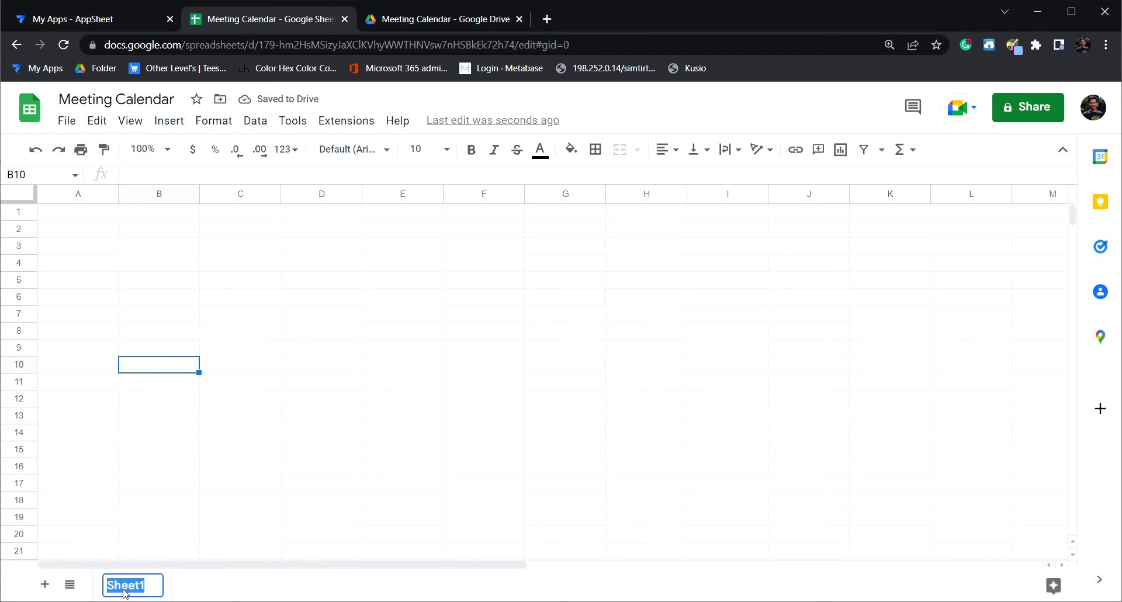
pyautogui.write('EVENT')
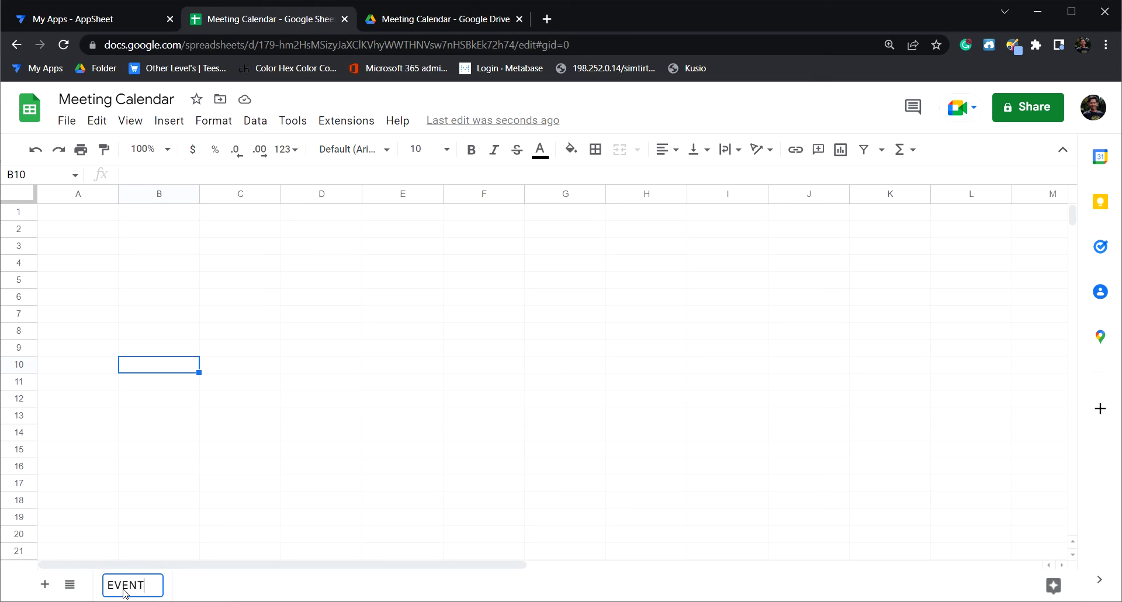
pyautogui.click(320, 445)
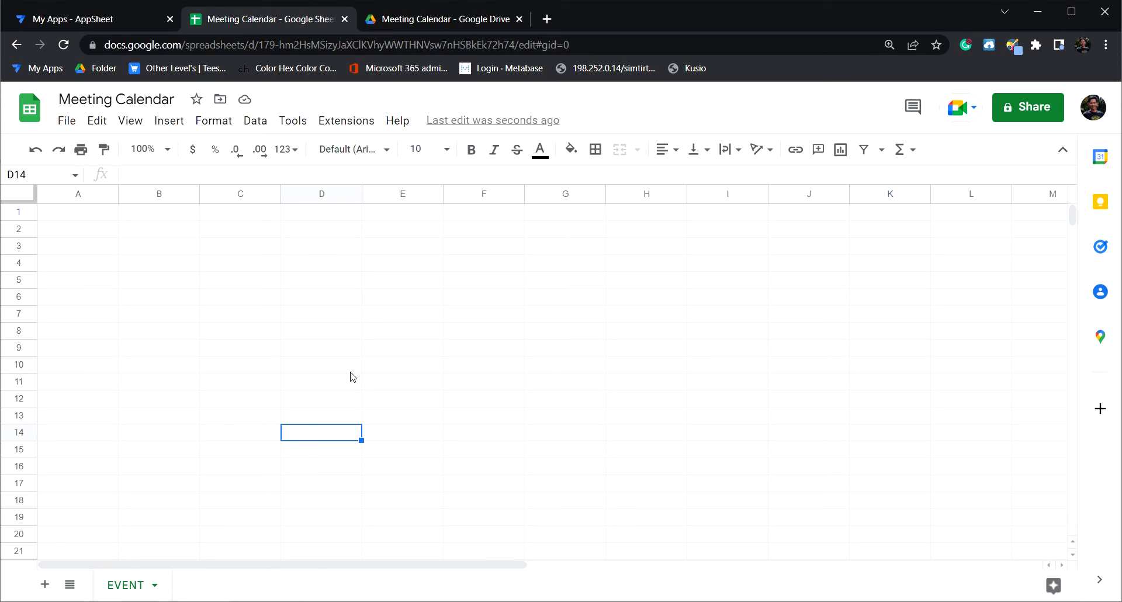
pyautogui.click(113, 218)
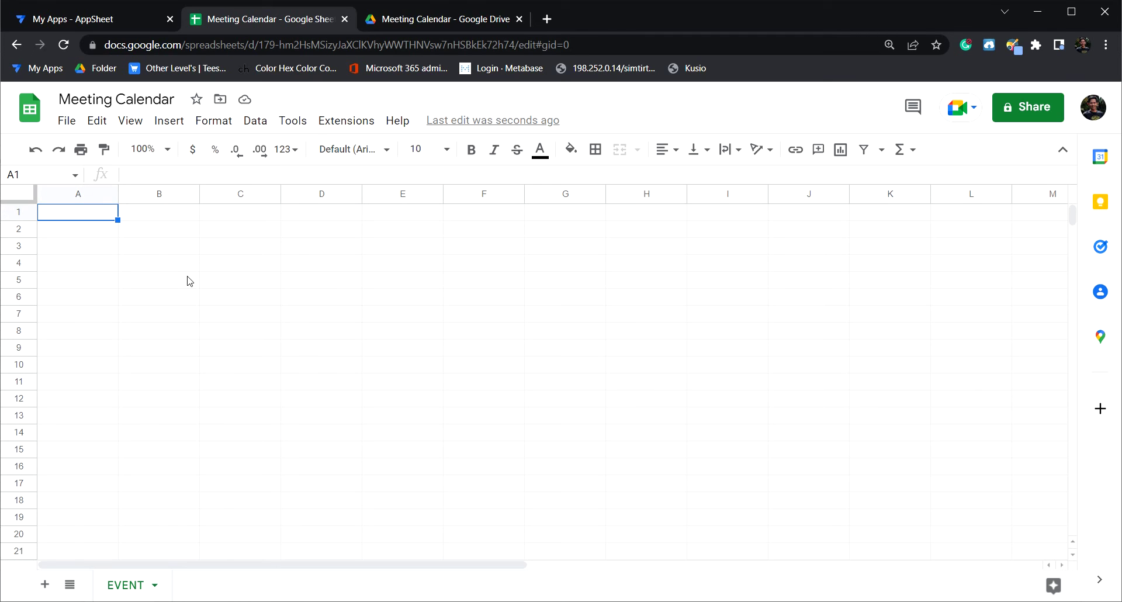
pyautogui.write('row_id\tmeeting name\tmeeting room\troom pic\tstart date\tstart time\tend date\tend time\tstatus\tcolor')
pyautogui.click(332, 321)
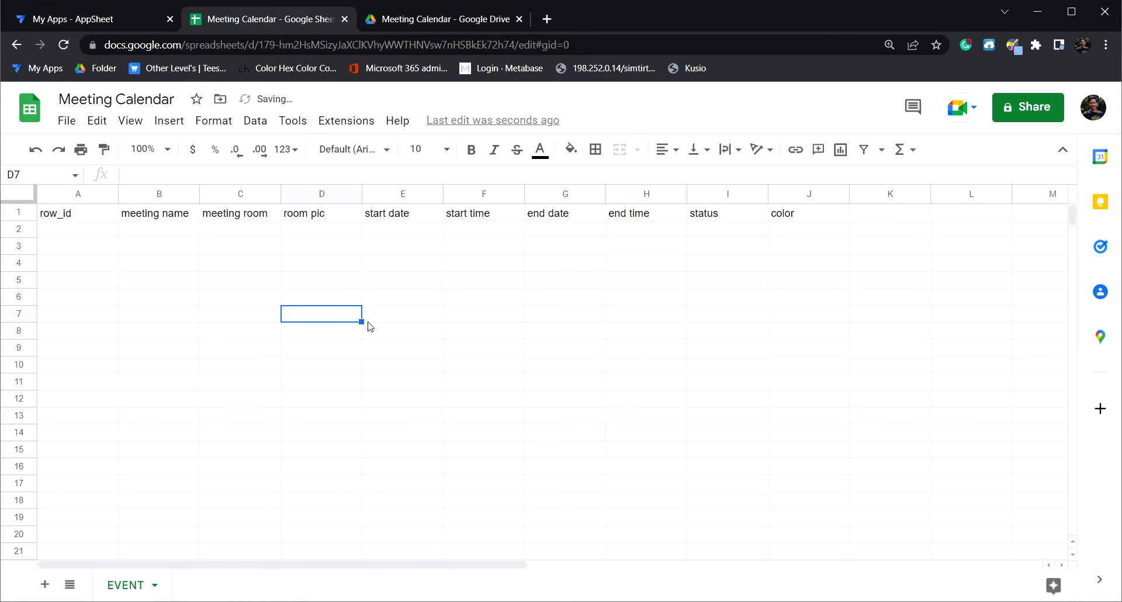
# Step: Add a STATUS sheet and paste the Urgent/Red and Normal/Green status table into A1:C3
pyautogui.click(44, 584)
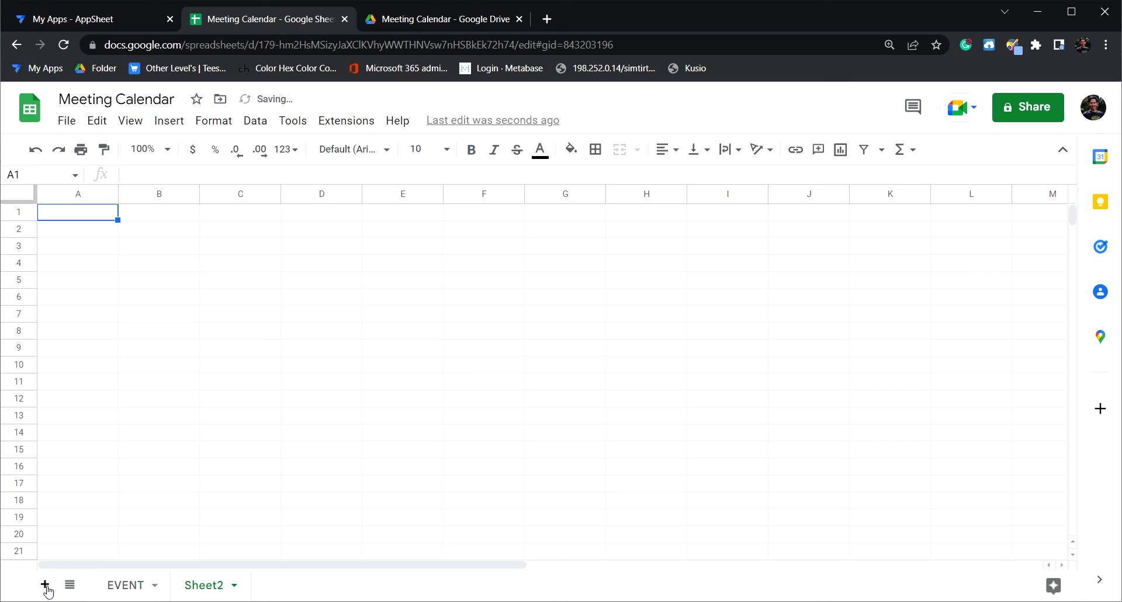
pyautogui.doubleClick(214, 592)
pyautogui.write('S')
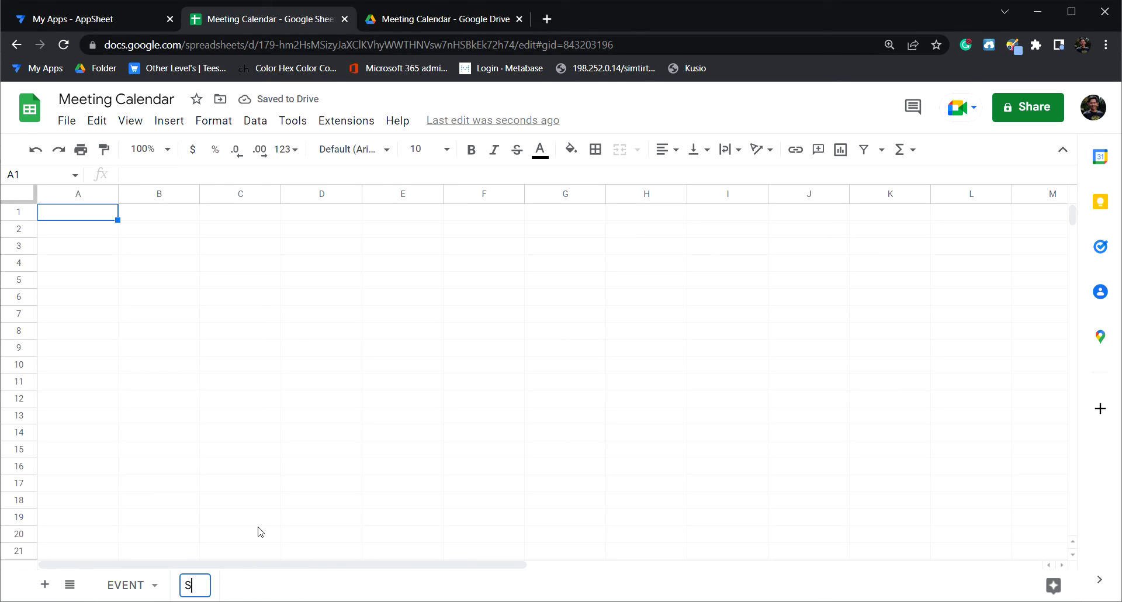
pyautogui.write('TATUS')
pyautogui.click(277, 454)
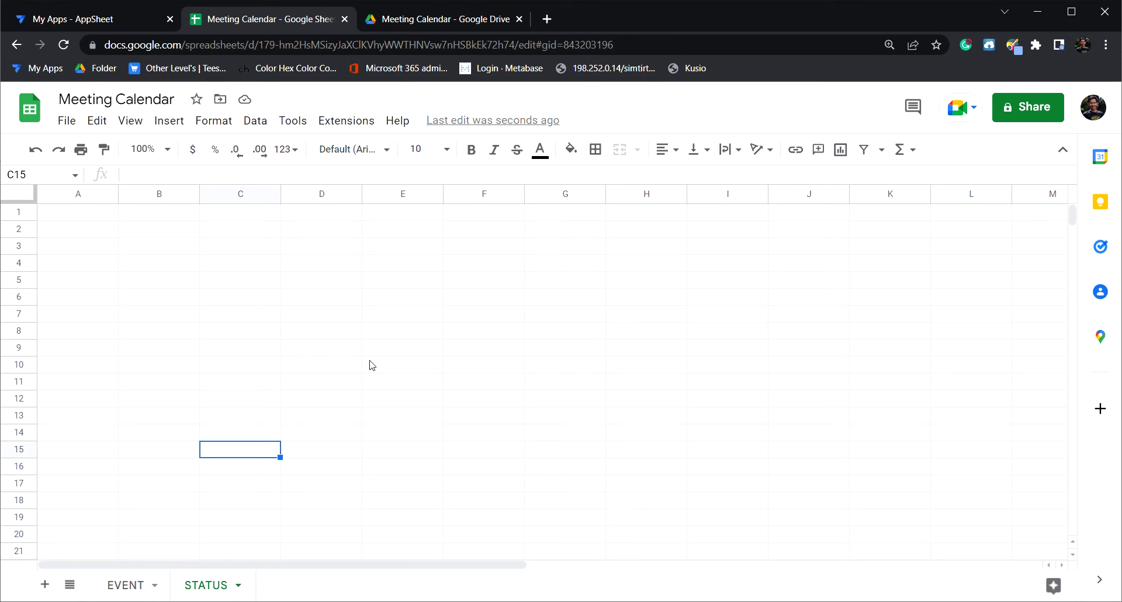
pyautogui.click(113, 221)
pyautogui.write('row_id\tstat\tcolor 1\tUrgent\tRed 2\tNormal\tGreen')
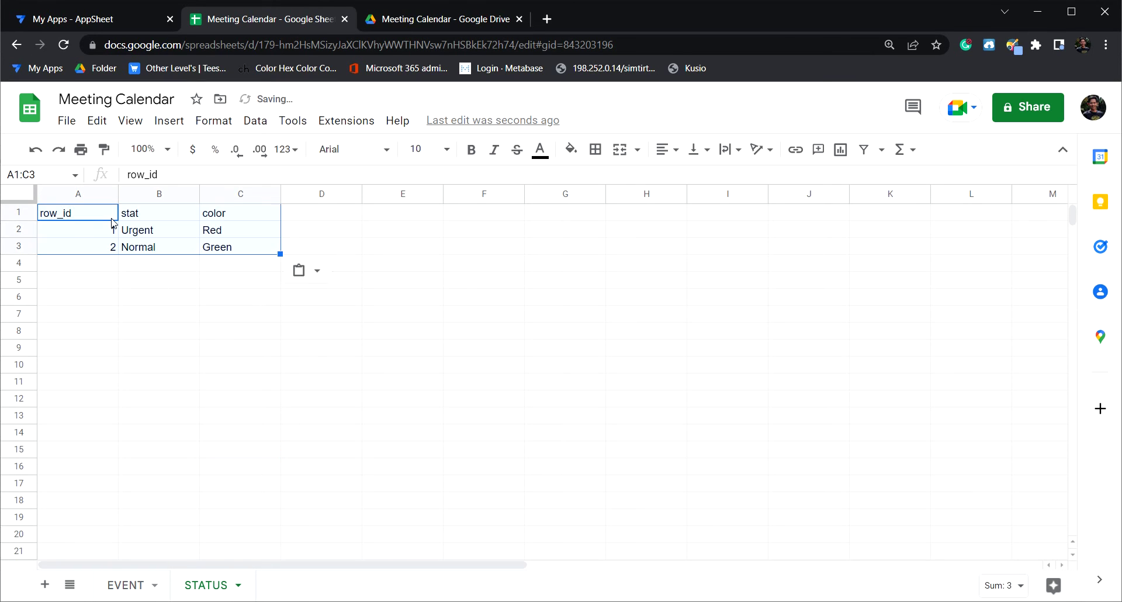
pyautogui.click(178, 303)
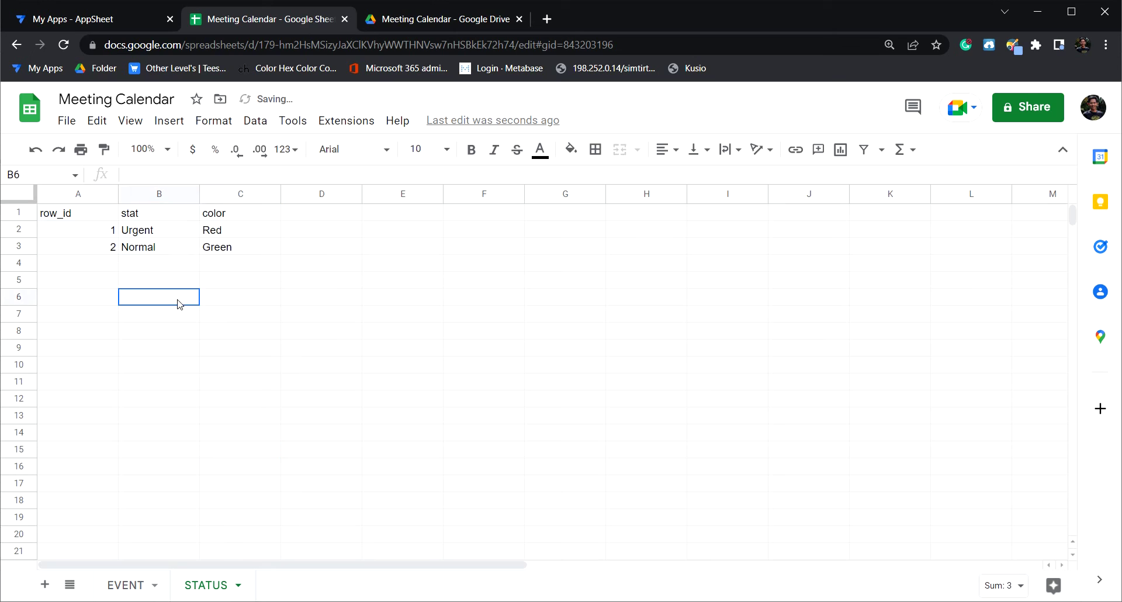
# Step: Add a ROOM sheet and paste the Large, Medium and Small Room table into A1:C4
pyautogui.click(45, 585)
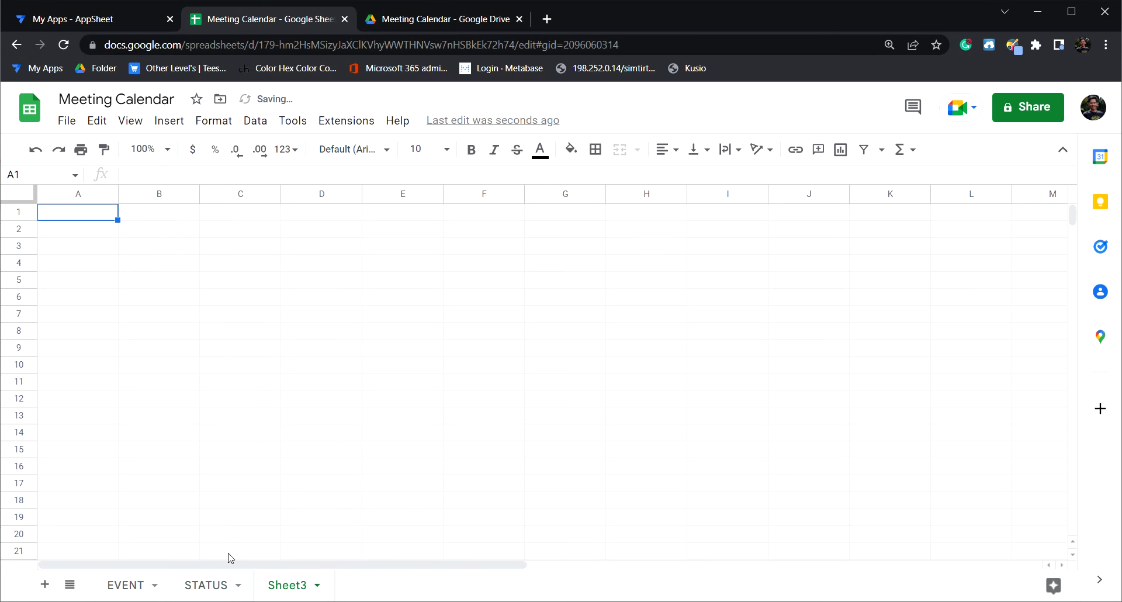
pyautogui.doubleClick(298, 586)
pyautogui.write('R')
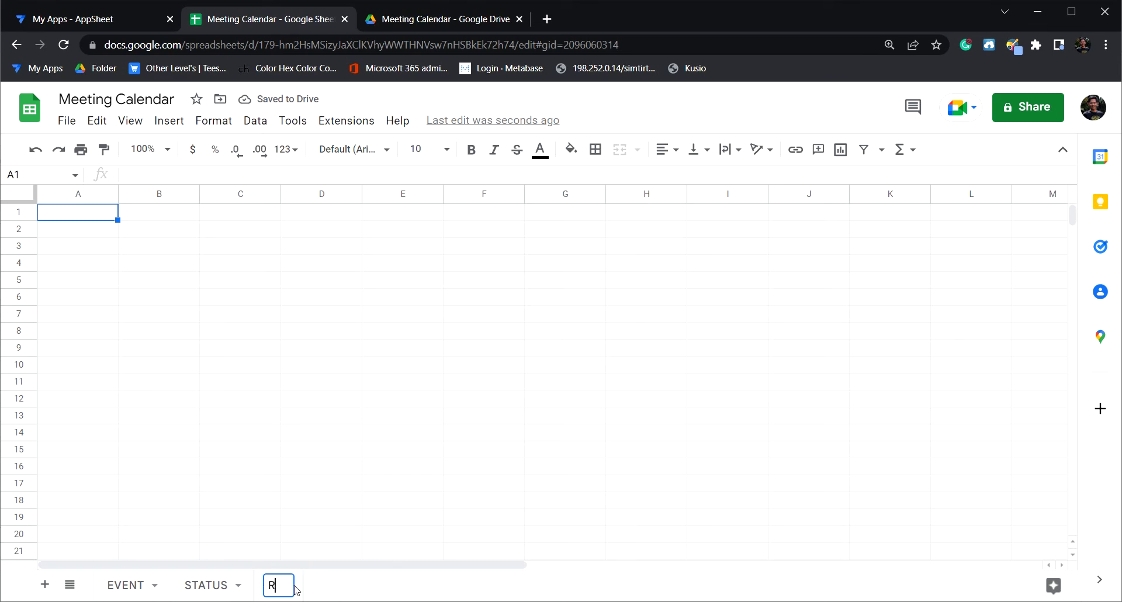
pyautogui.write('OOM')
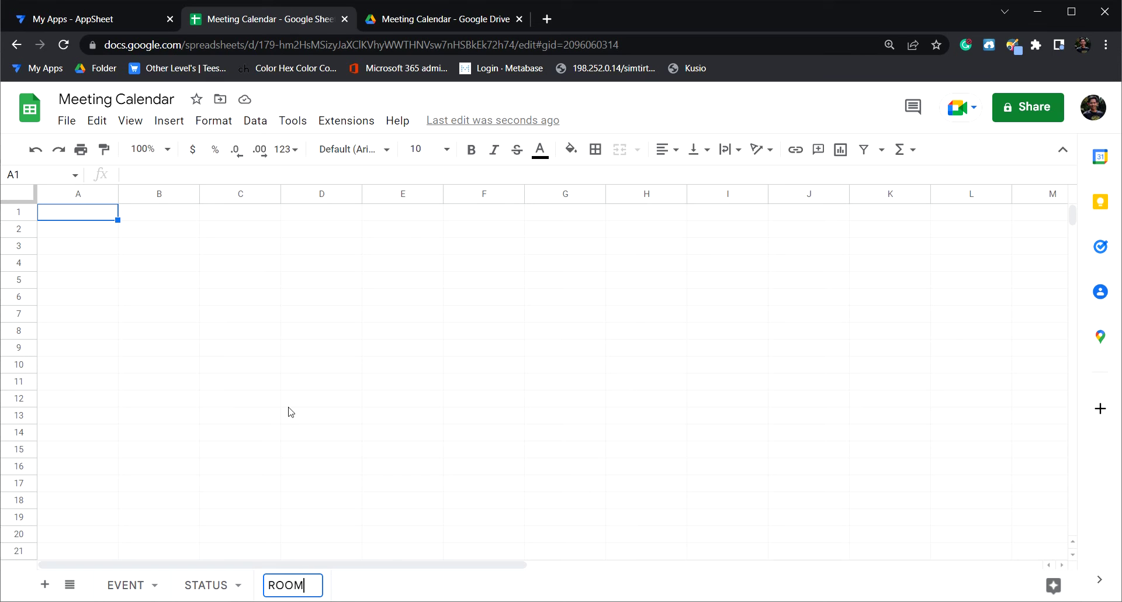
pyautogui.click(298, 395)
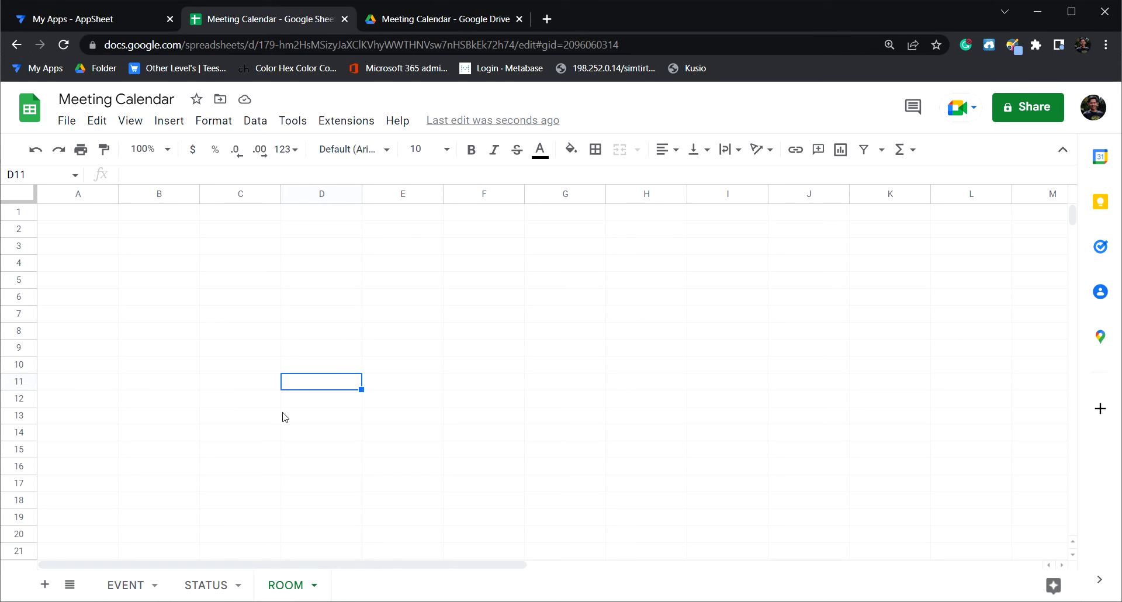
pyautogui.click(99, 218)
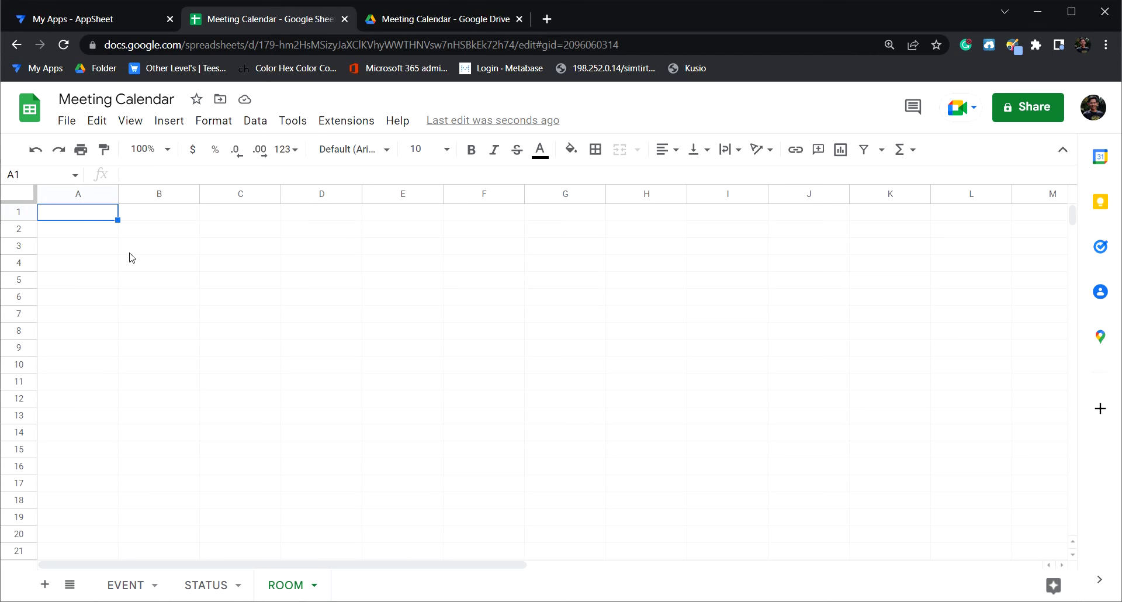
pyautogui.write('row_id\troom name\tpicture 1\tLarge Room\t 2\tMedium Room\t 3\tSmall Room')
pyautogui.click(198, 332)
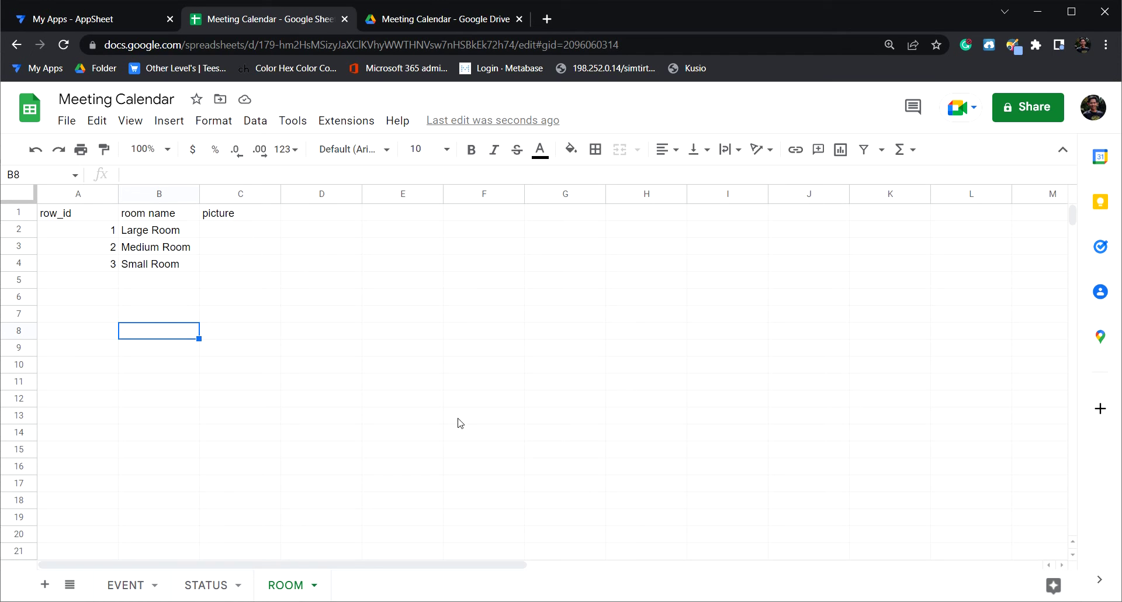
pyautogui.click(410, 339)
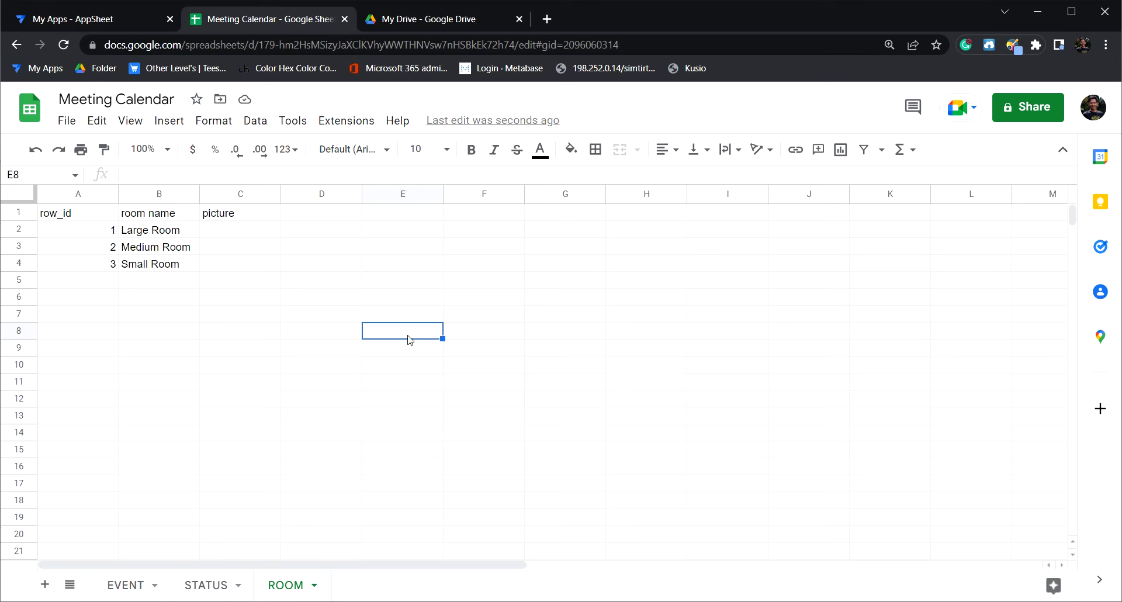
# Step: Create a new Google Drive folder named Meeting Calendar
pyautogui.click(423, 27)
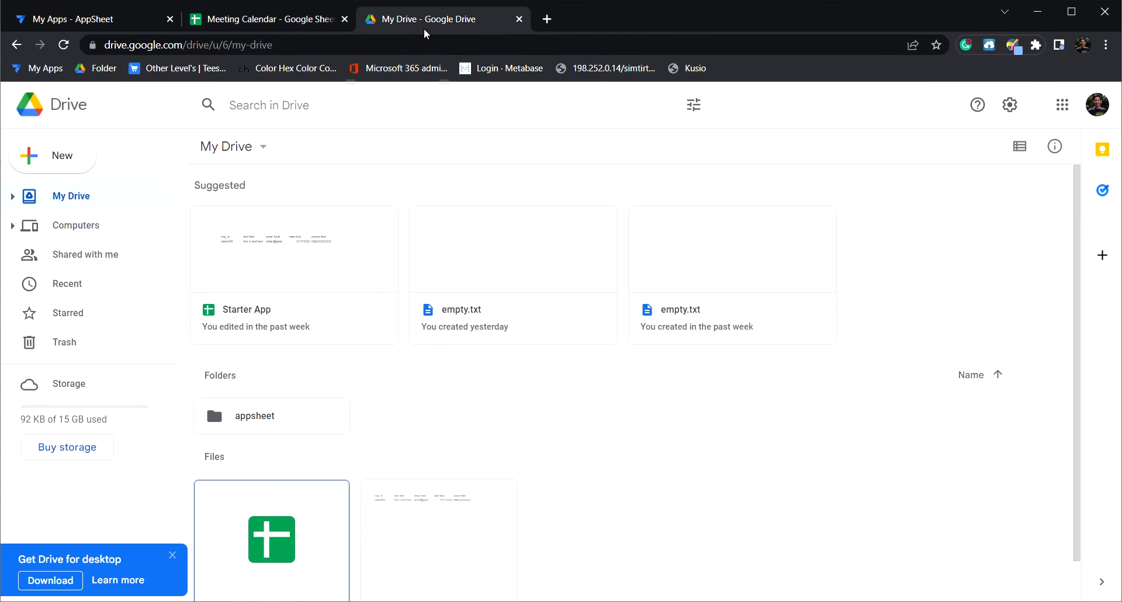
pyautogui.scroll(-1, 280, 459)
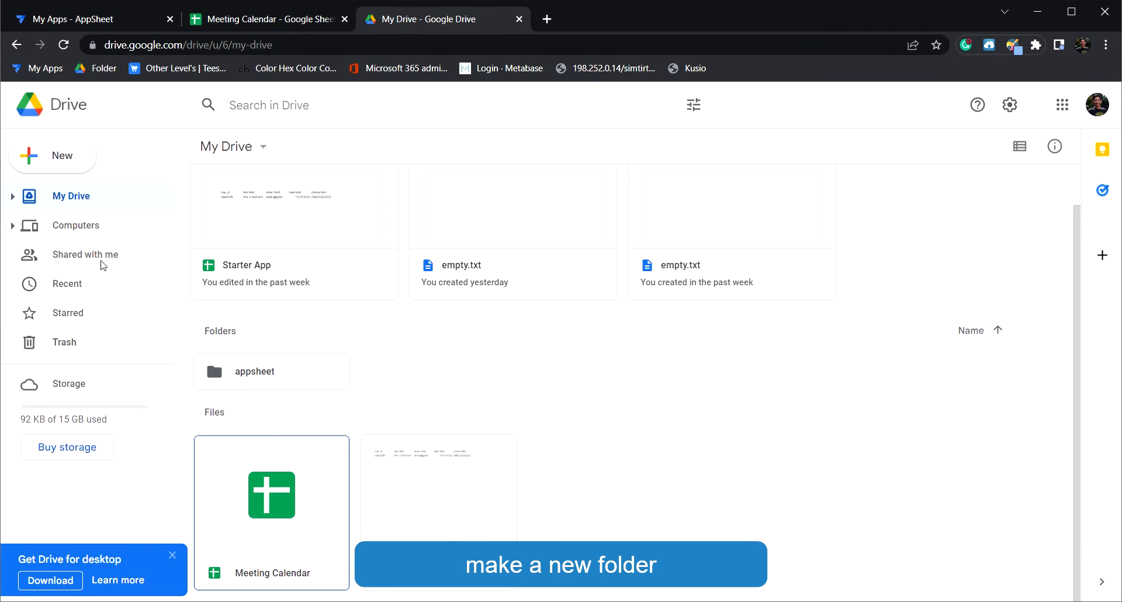
pyautogui.click(58, 155)
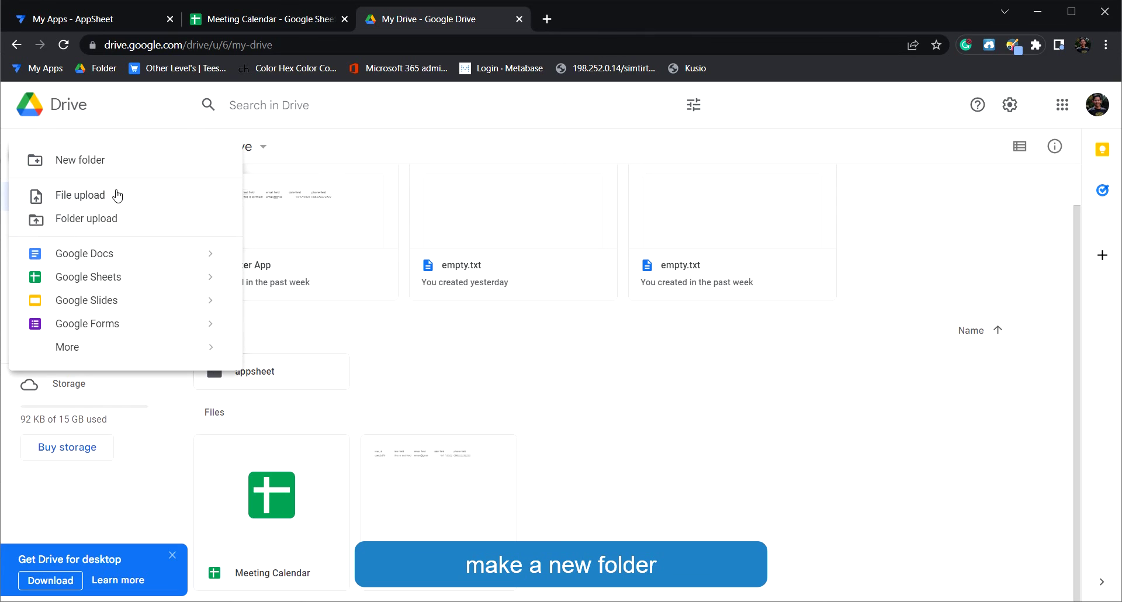
pyautogui.click(89, 161)
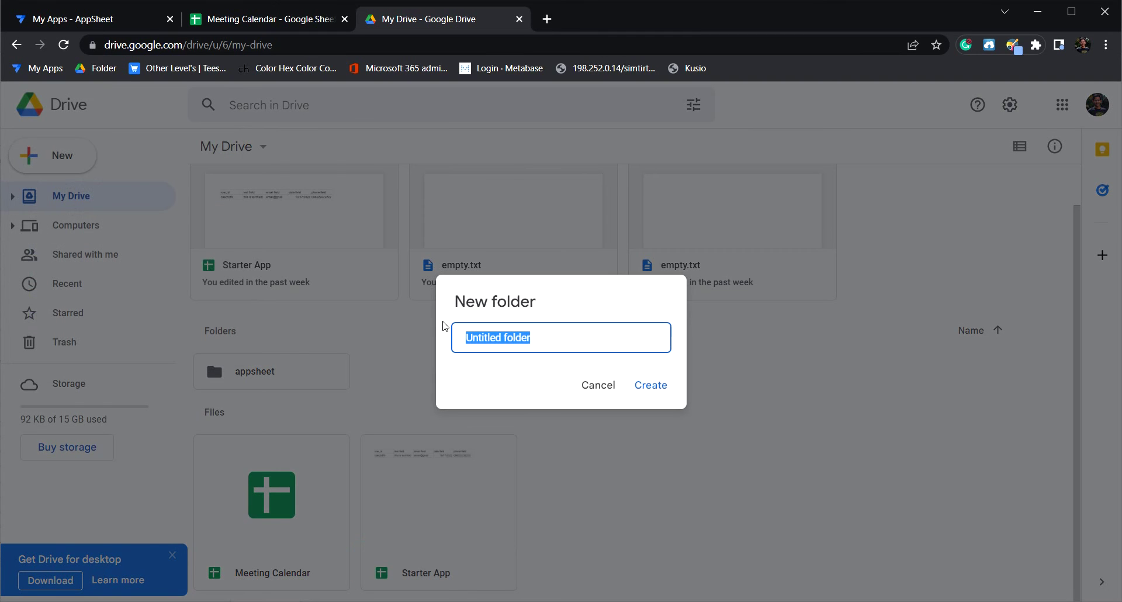
pyautogui.write('Meeting Calendar')
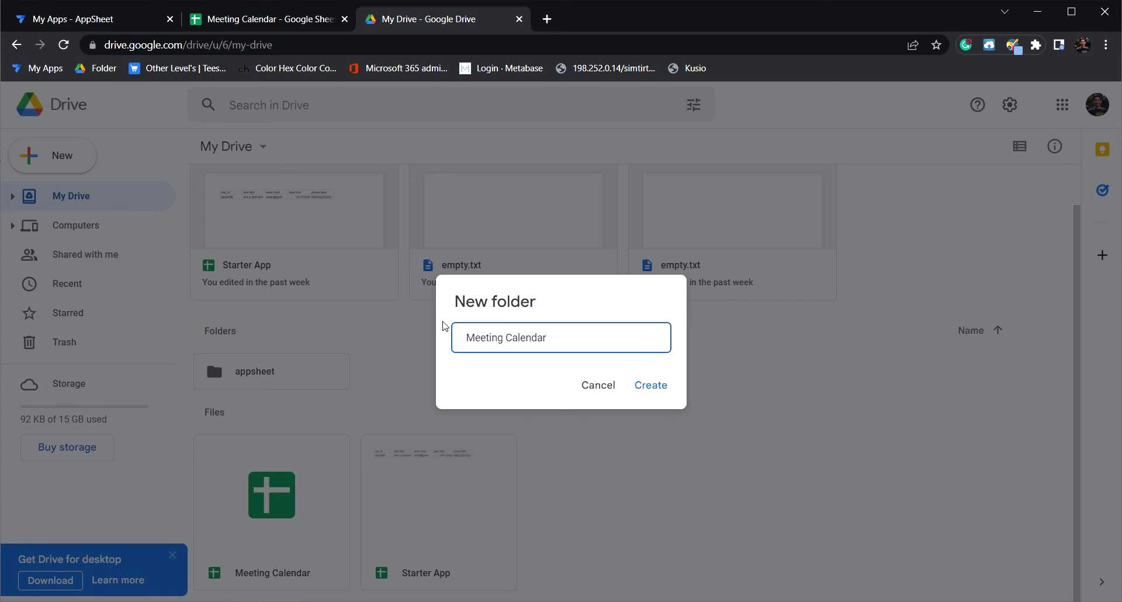
pyautogui.press('Return')
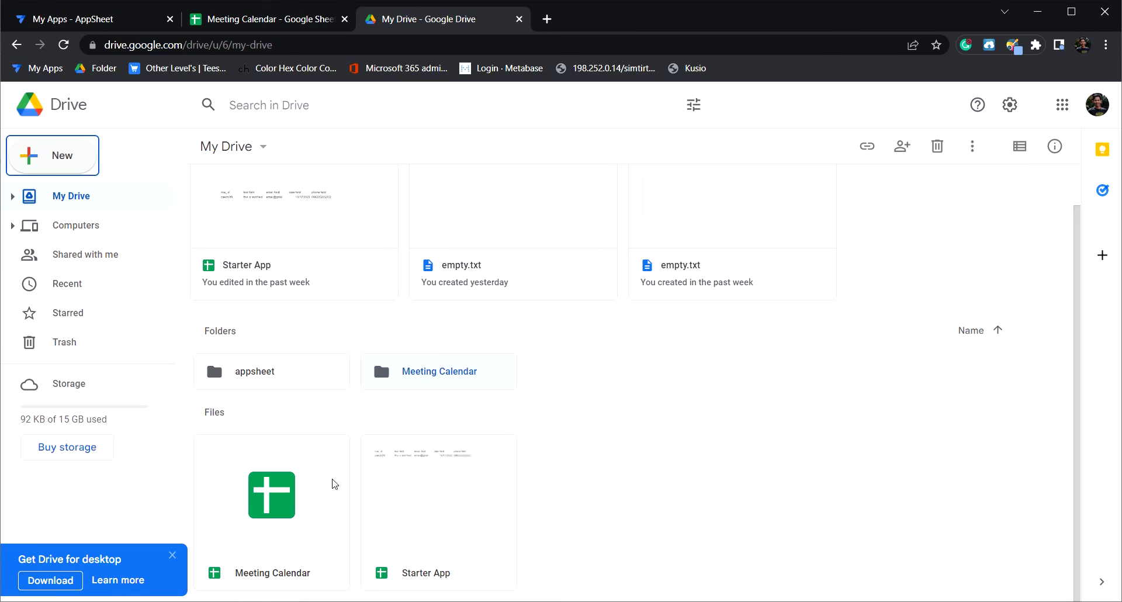
pyautogui.click(616, 468)
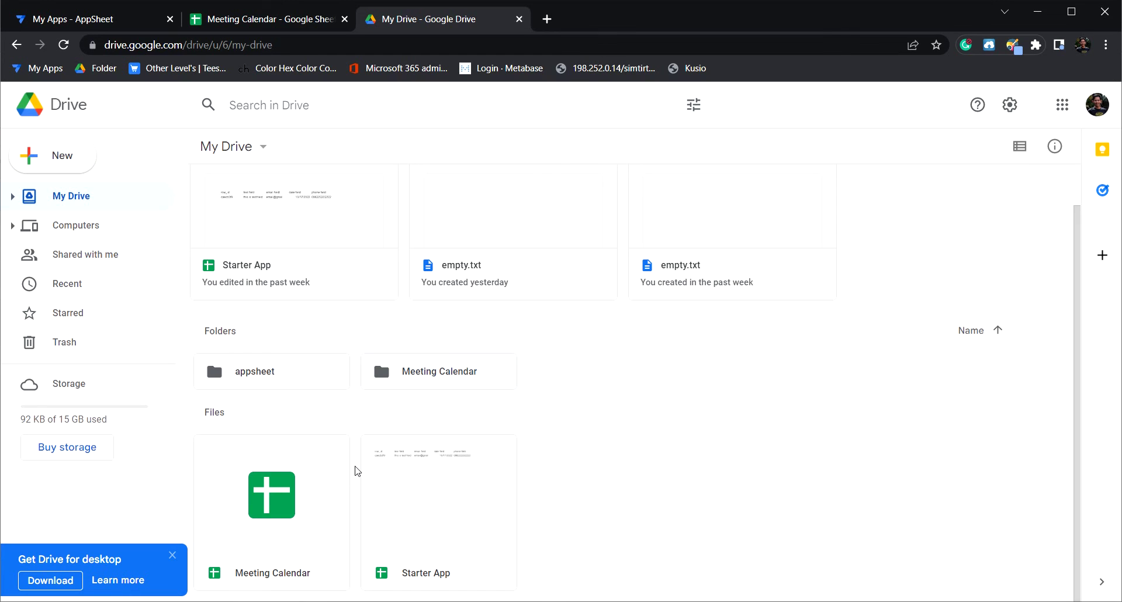
# Step: Move the Meeting Calendar spreadsheet into the Meeting Calendar folder and open it
pyautogui.click(277, 516)
pyautogui.moveTo(276, 513); pyautogui.dragTo(422, 374)
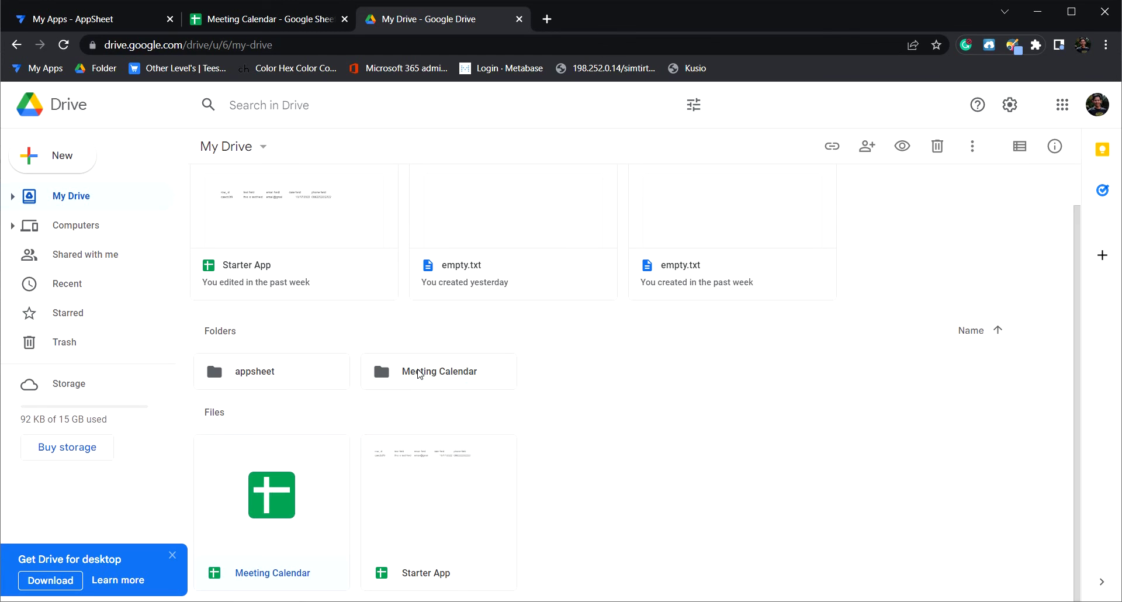
pyautogui.doubleClick(462, 384)
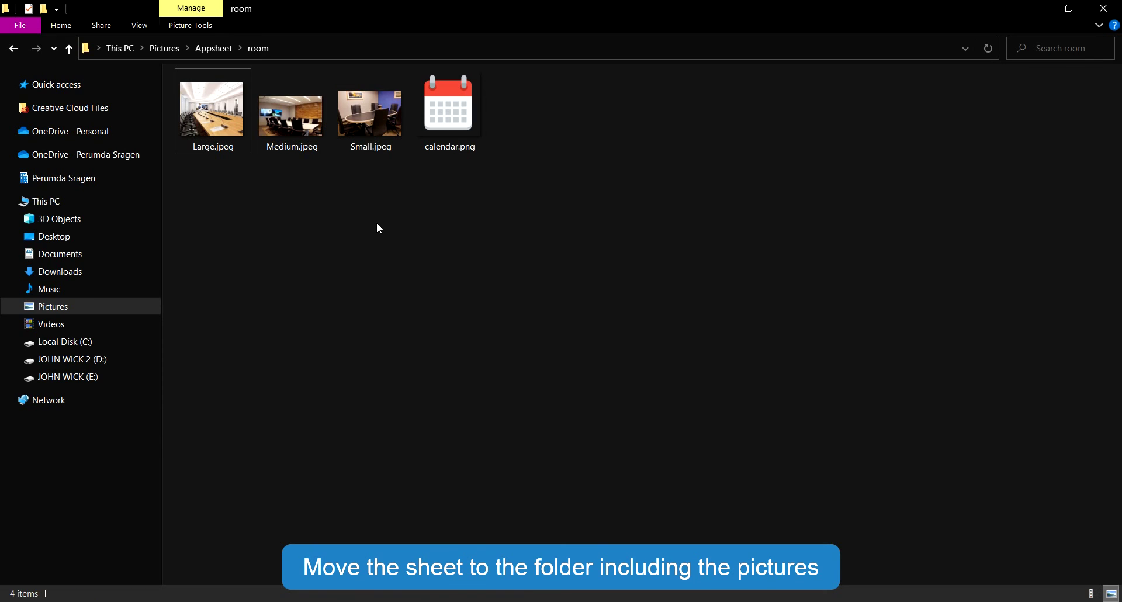
# Step: Upload Large.jpeg, Medium.jpeg and Small.jpeg from File Explorer into the Drive folder
pyautogui.moveTo(380, 229)
pyautogui.mouseDown()
pyautogui.moveTo(210, 110)
pyautogui.moveTo(317, 593)
pyautogui.moveTo(587, 407)
pyautogui.mouseUp()
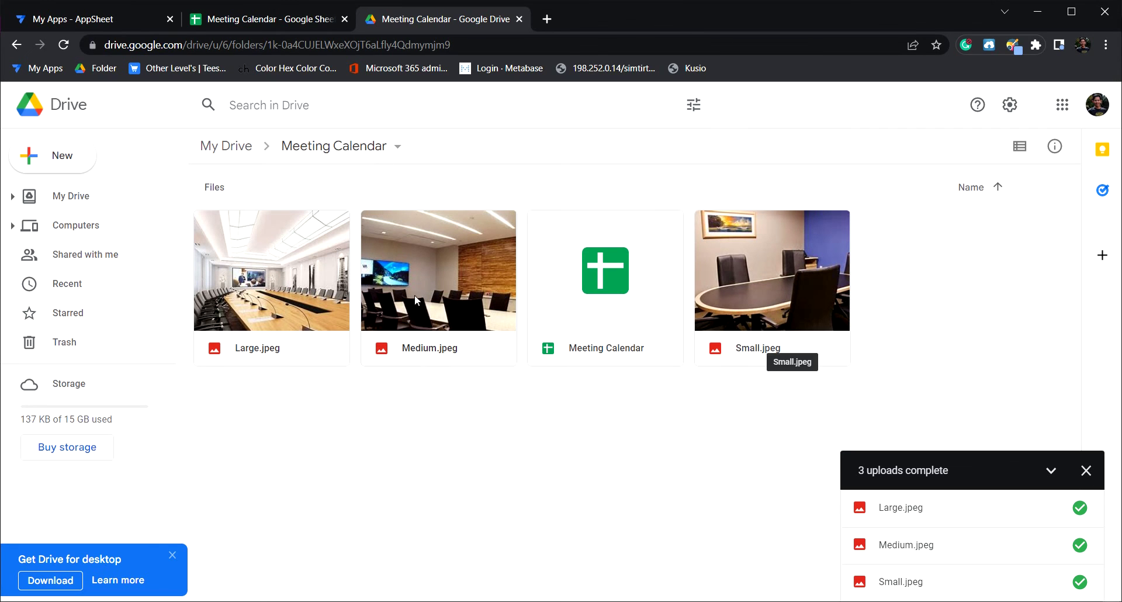
# Step: Enter Larger.jpeg, Medium.jpeg and Small.jpeg in the ROOM sheet's picture cells C2:C4
pyautogui.click(263, 18)
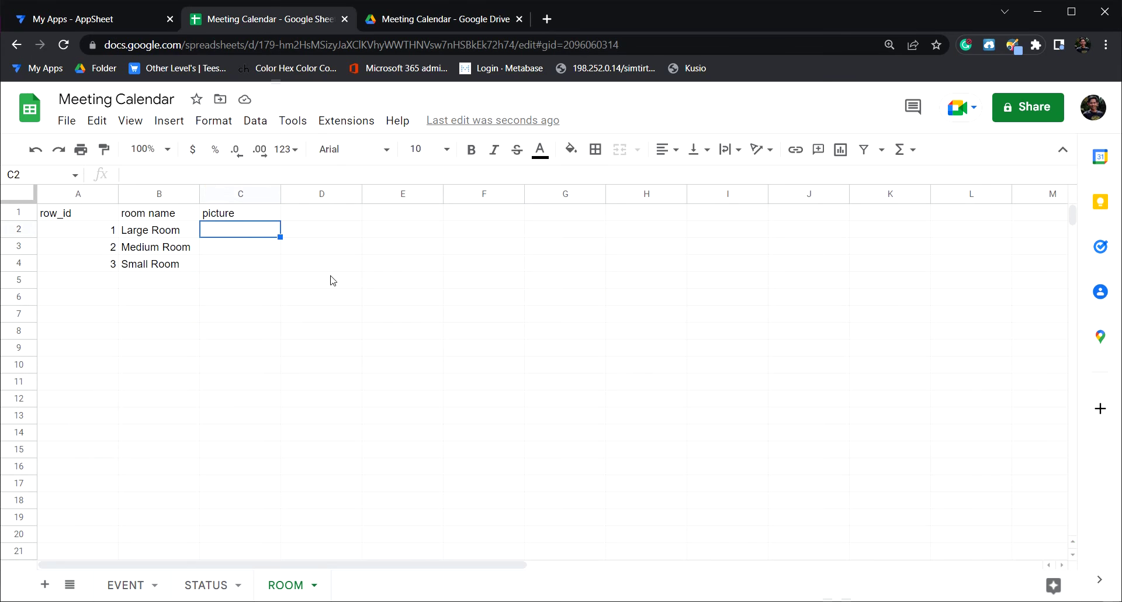
pyautogui.write('Larger.jp')
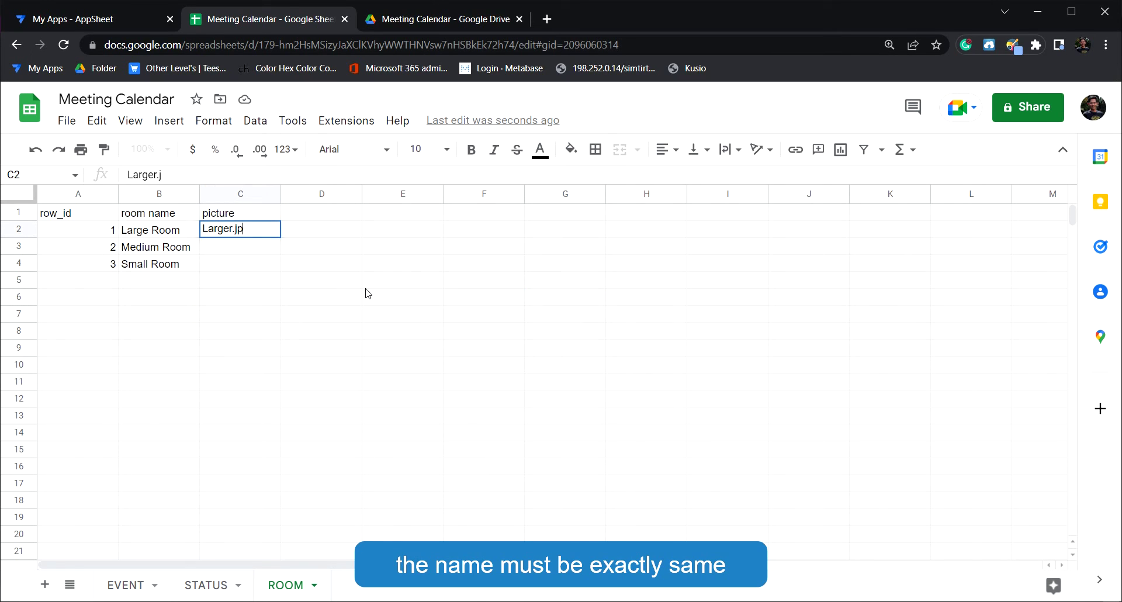
pyautogui.write('eg')
pyautogui.press('Return')
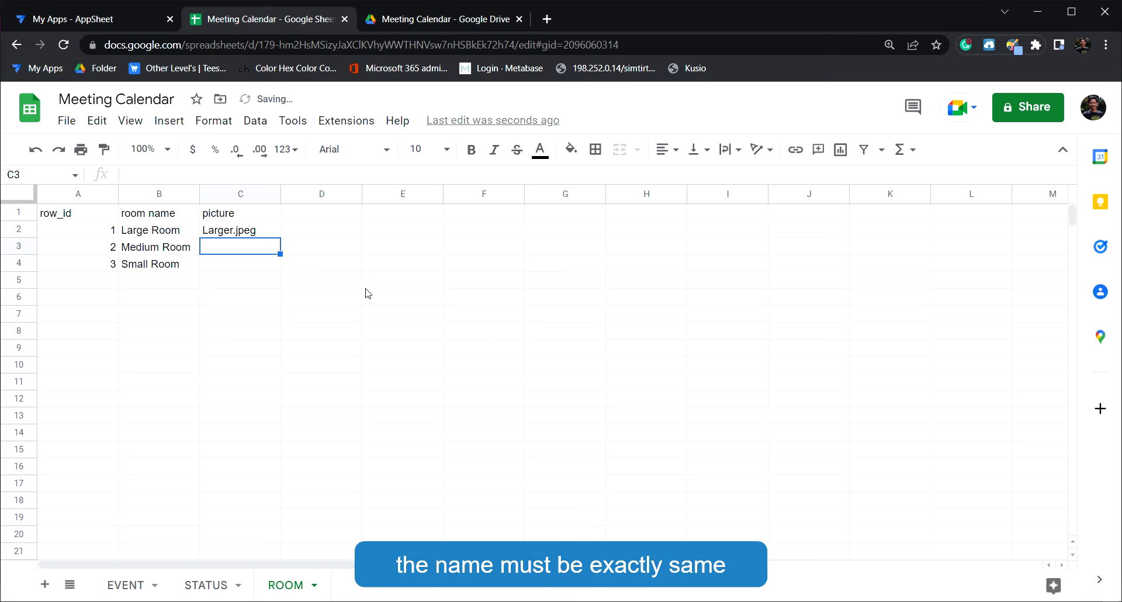
pyautogui.write('Medium.jpeg')
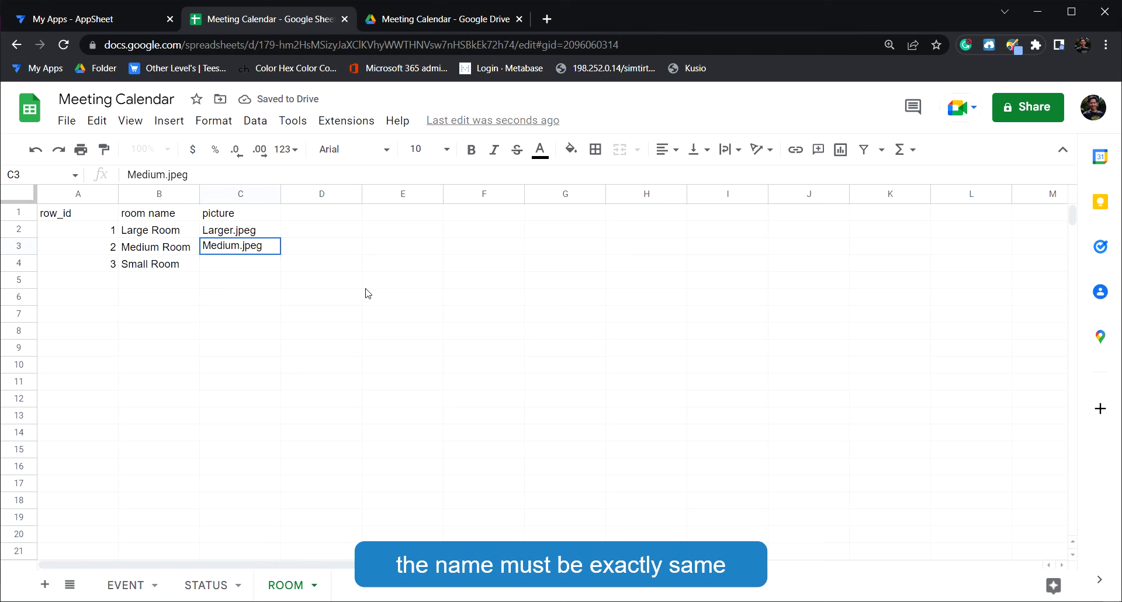
pyautogui.press('Return')
pyautogui.write('Small.jpeg')
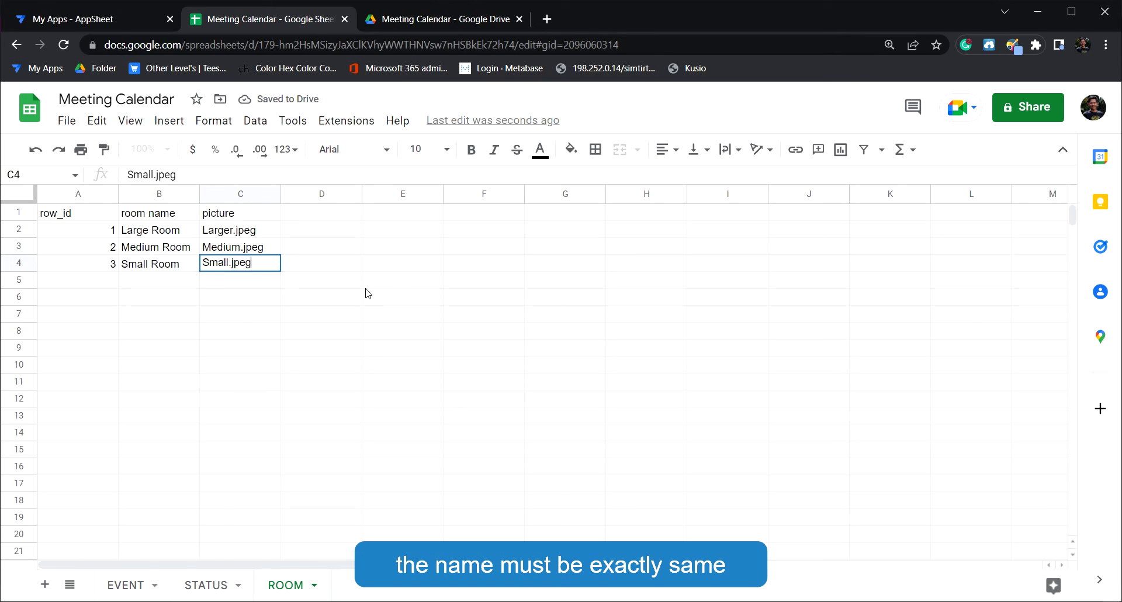
pyautogui.press('Return')
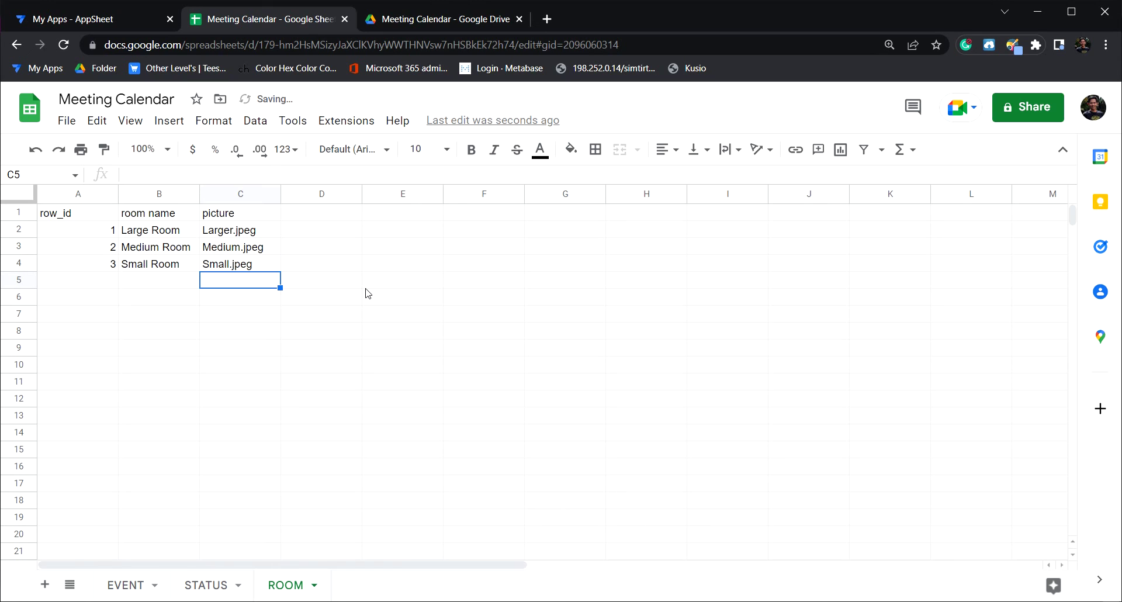
# Step: Review the STATUS and EVENT sheets, then return to the AppSheet home page
pyautogui.click(212, 587)
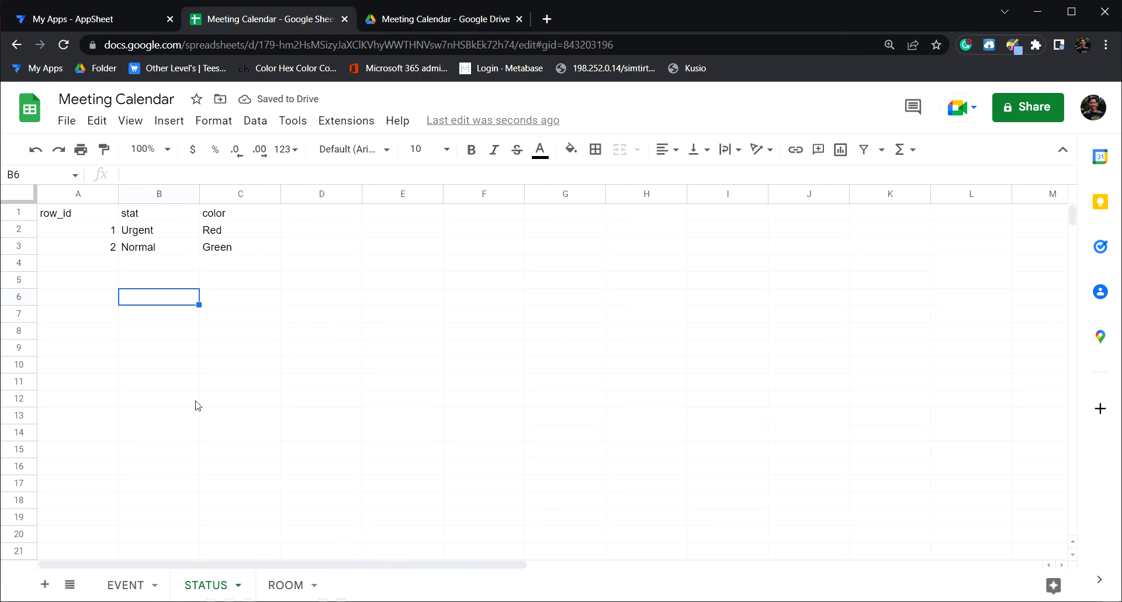
pyautogui.click(150, 219)
pyautogui.click(191, 346)
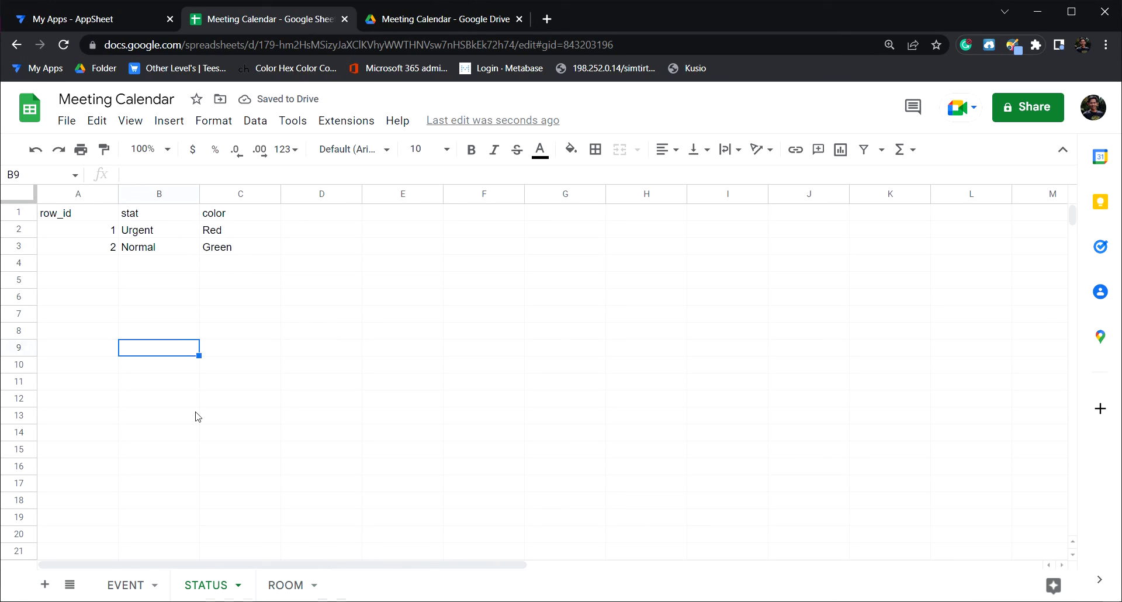
pyautogui.click(115, 584)
pyautogui.click(471, 381)
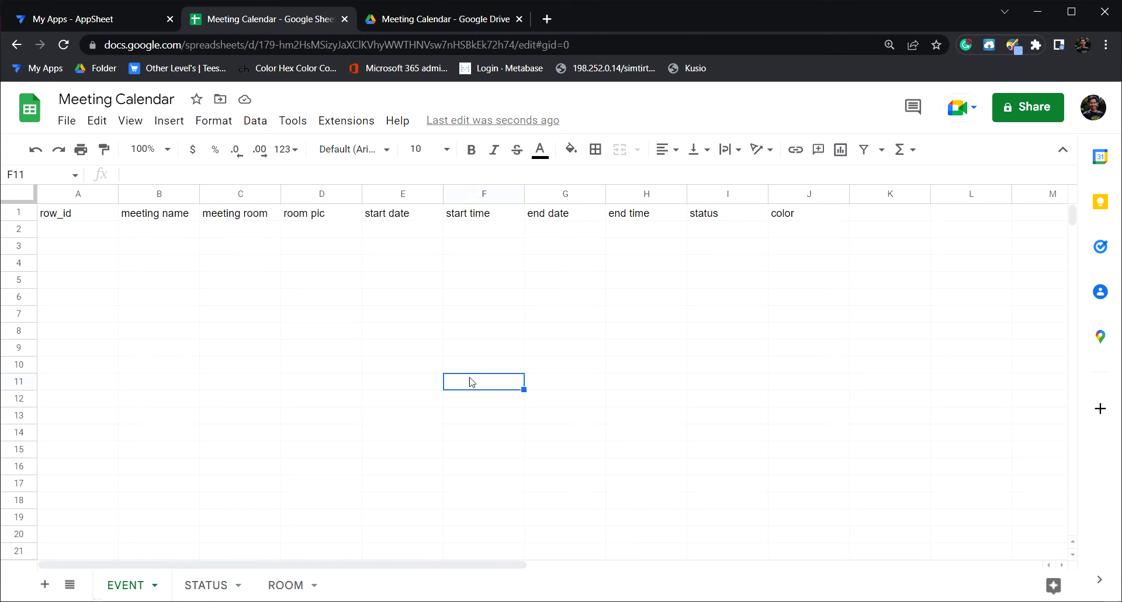
pyautogui.click(83, 20)
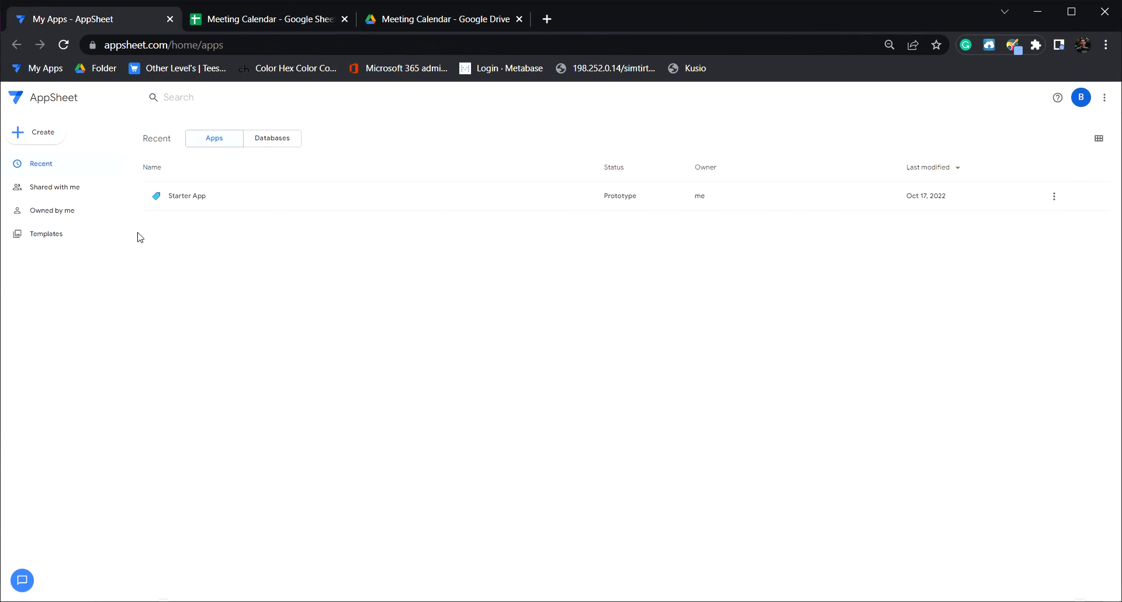
# Step: Start a new app from existing data named Meeting Calendar
pyautogui.click(54, 142)
pyautogui.moveTo(104, 164)
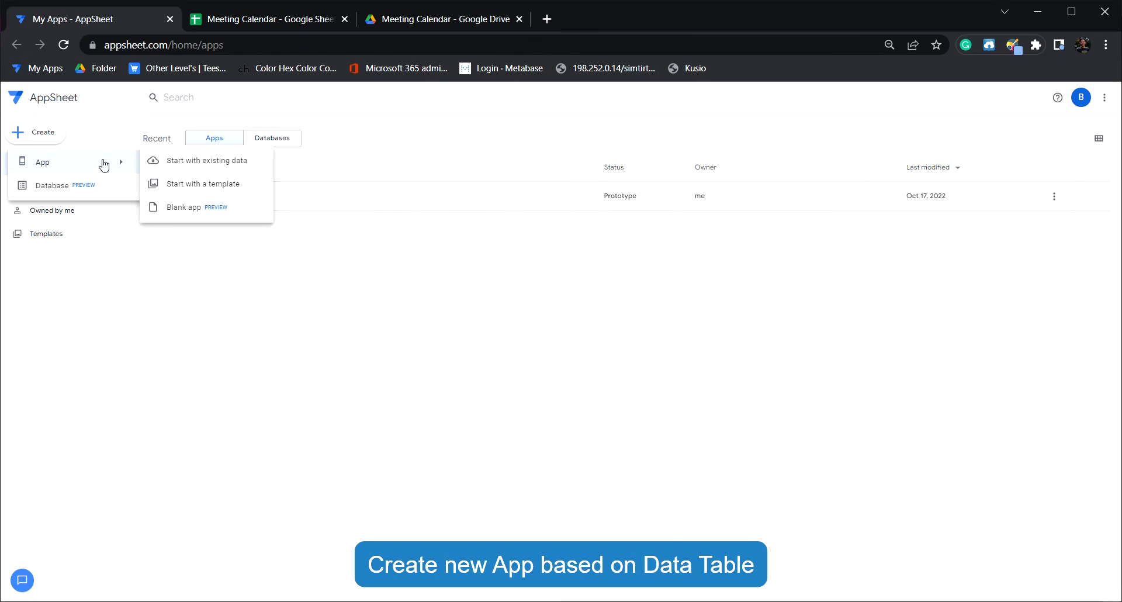
pyautogui.click(226, 165)
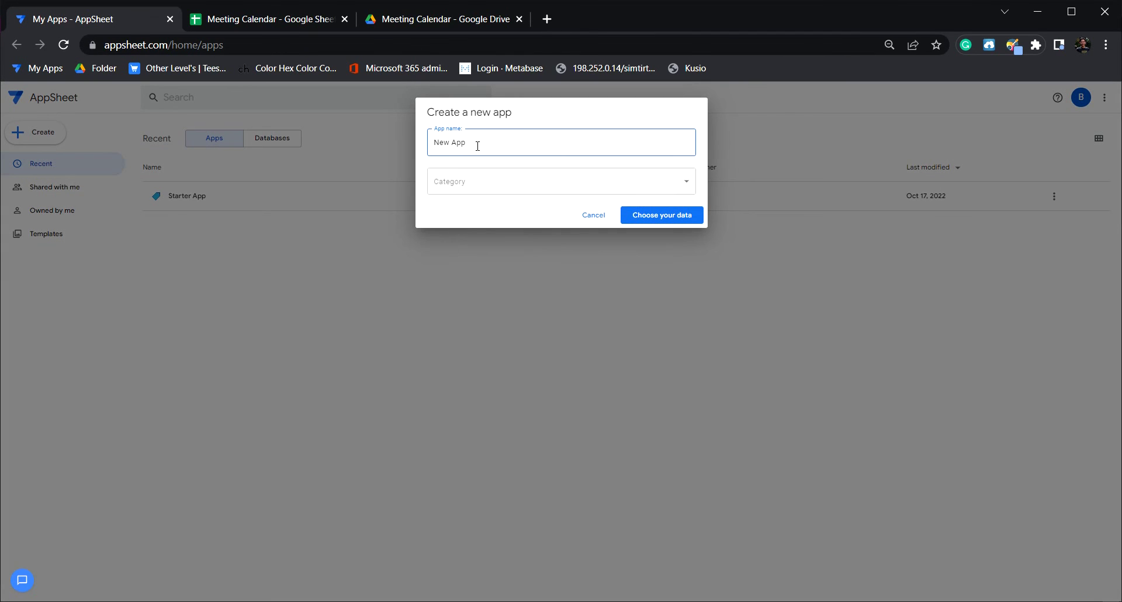
pyautogui.hotkey('ctrl', 'a')
pyautogui.write('Mee')
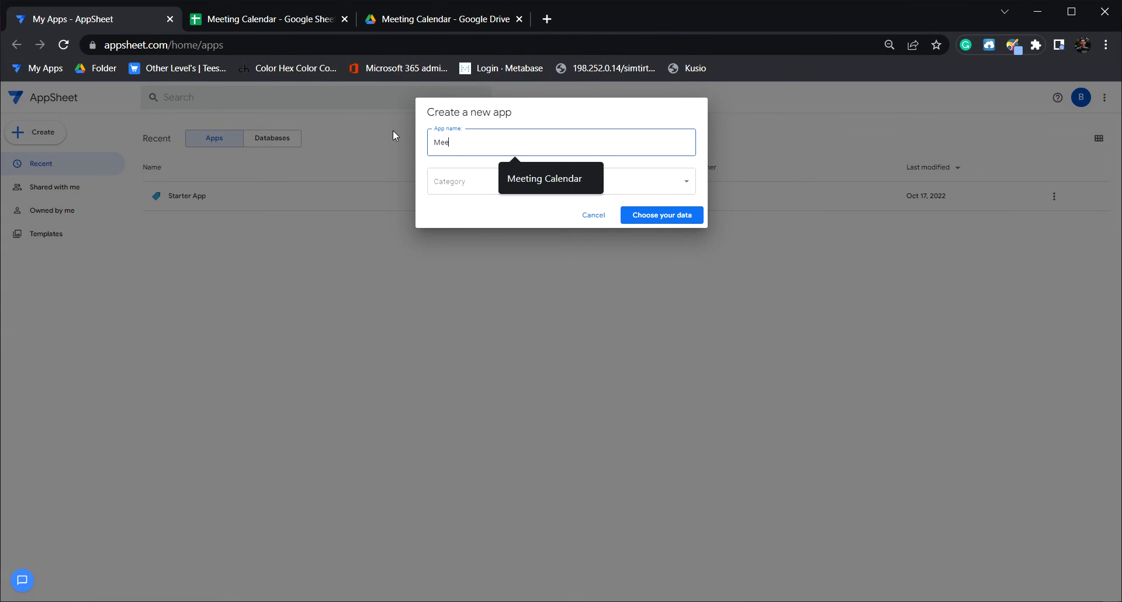
pyautogui.write('ting')
pyautogui.write(' Cal')
pyautogui.write('endar')
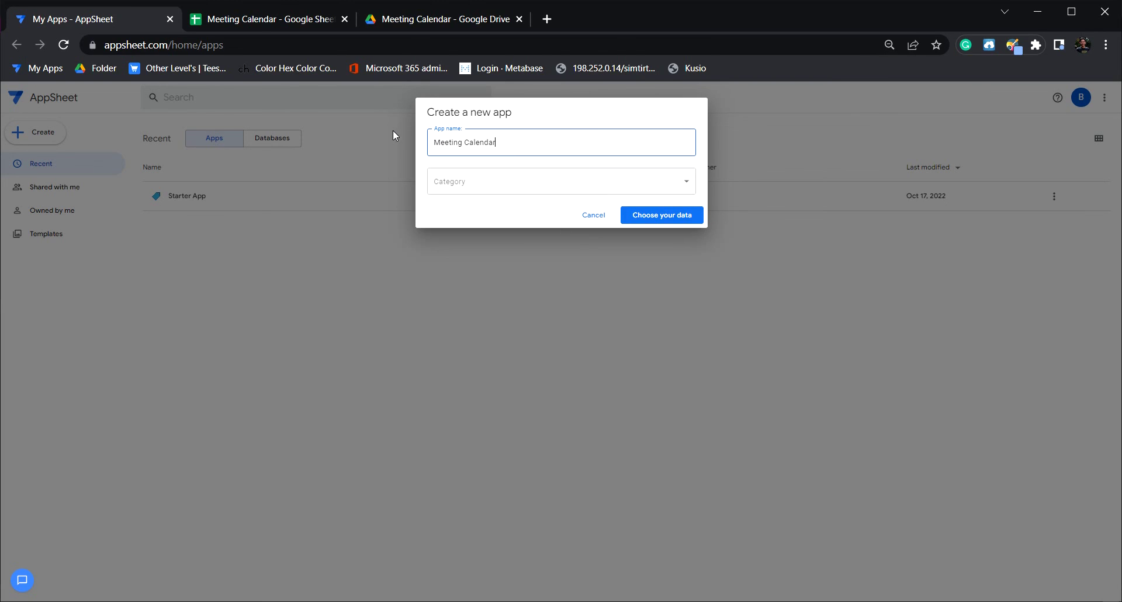
# Step: Use the Meeting Calendar Google Sheets spreadsheet from Drive as the app's data
pyautogui.click(681, 218)
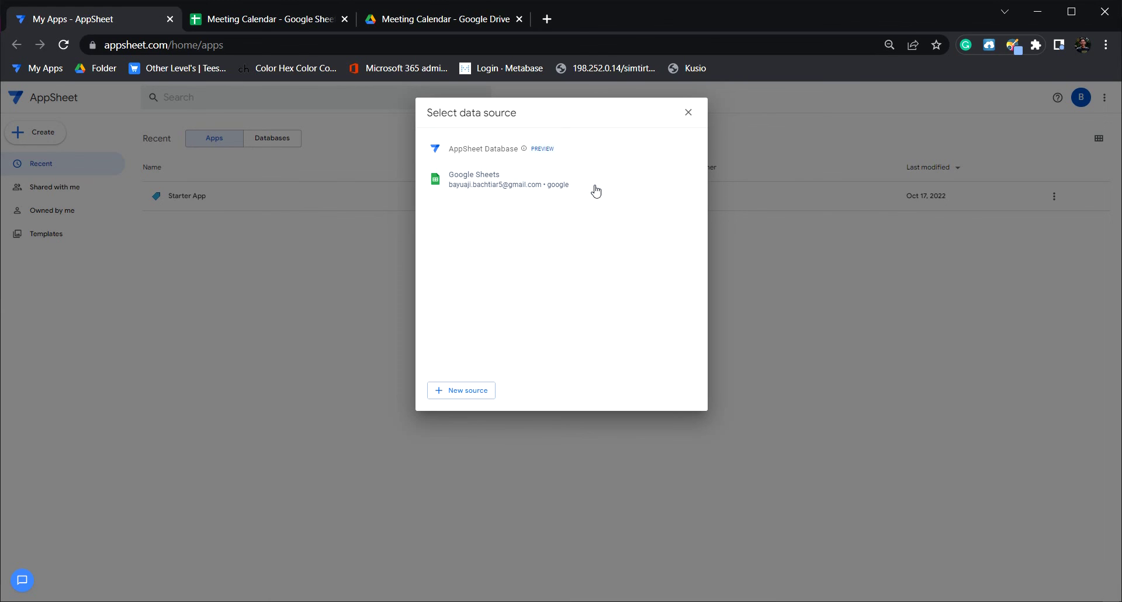
pyautogui.click(549, 185)
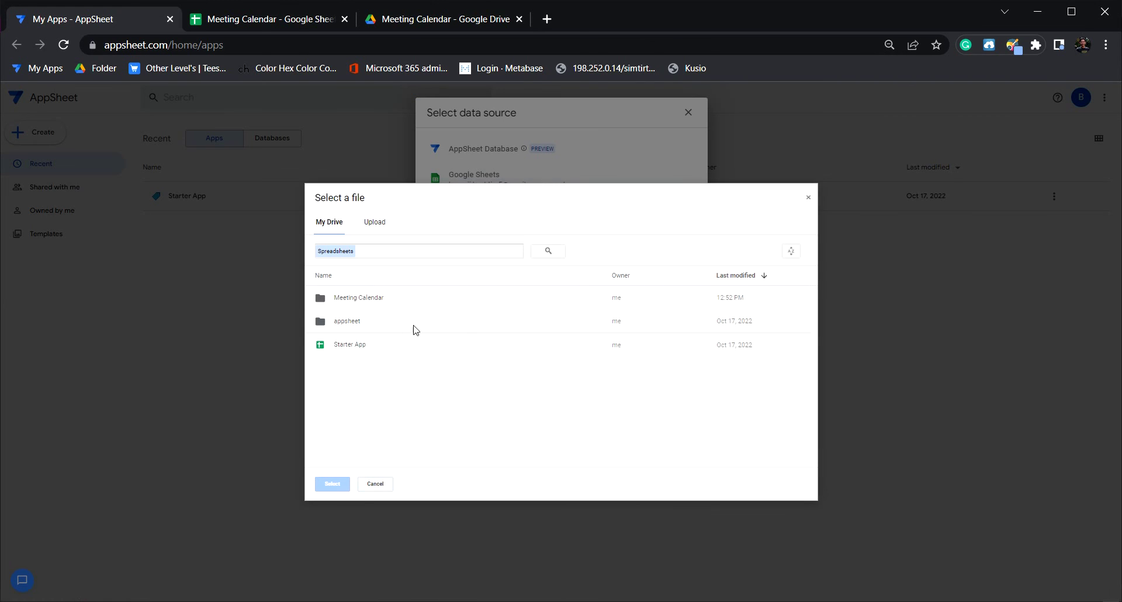
pyautogui.doubleClick(356, 303)
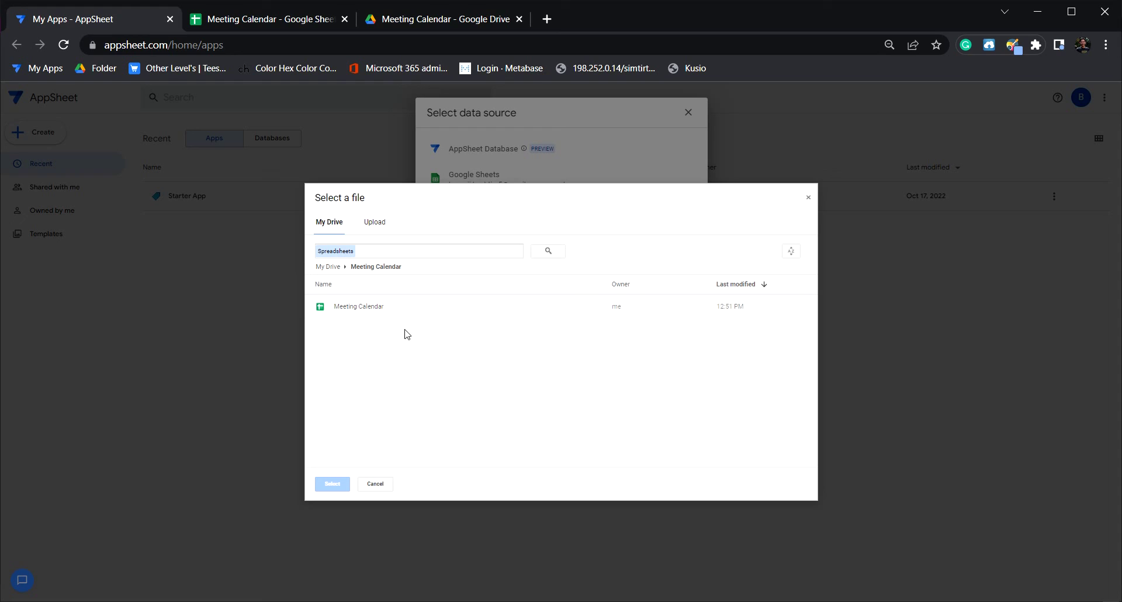
pyautogui.click(343, 308)
pyautogui.click(330, 483)
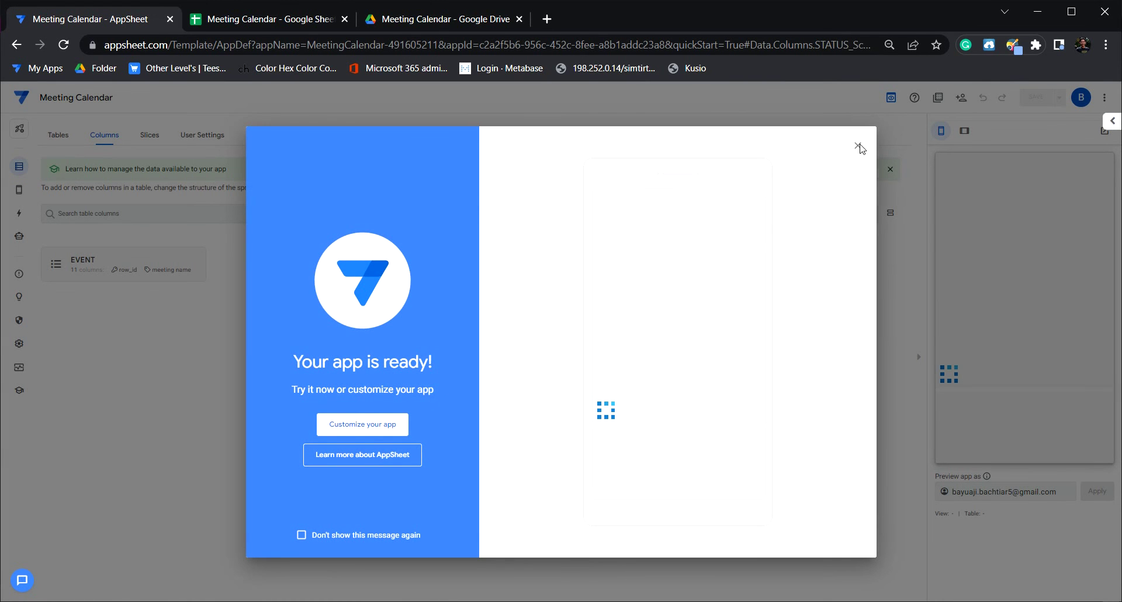
# Step: Add the STATUS and ROOM sheets as tables in the Meeting Calendar app's data
pyautogui.click(858, 147)
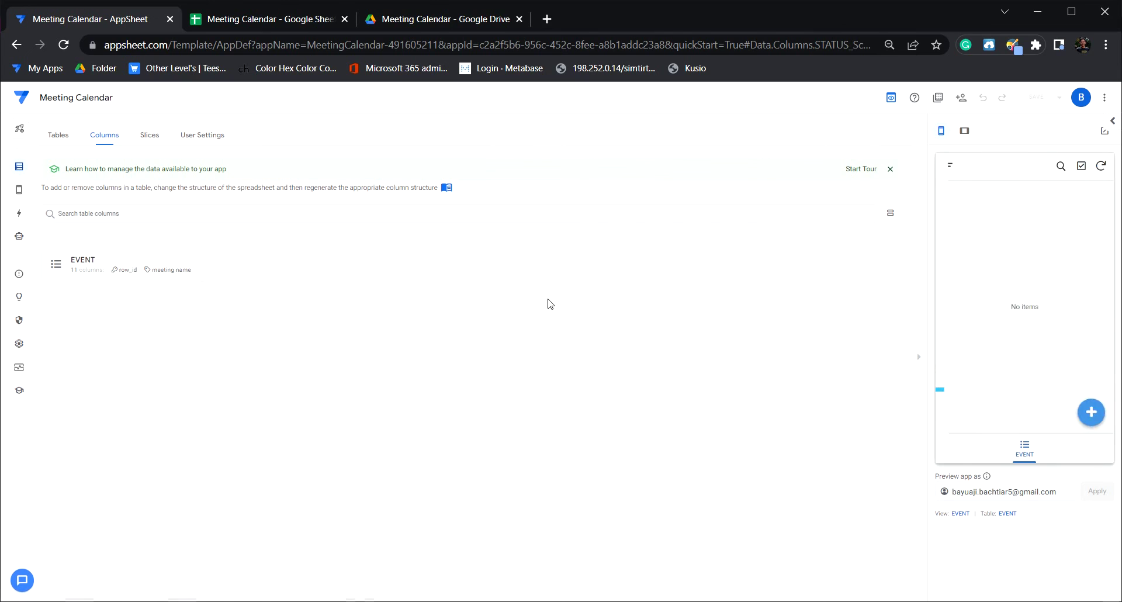
pyautogui.click(56, 139)
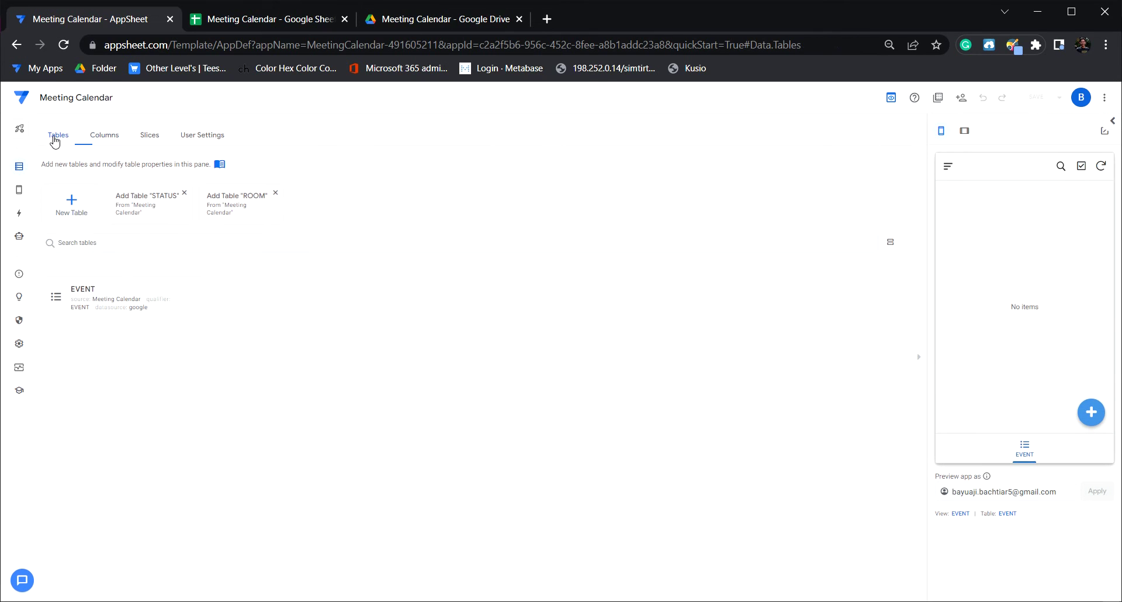
pyautogui.click(153, 205)
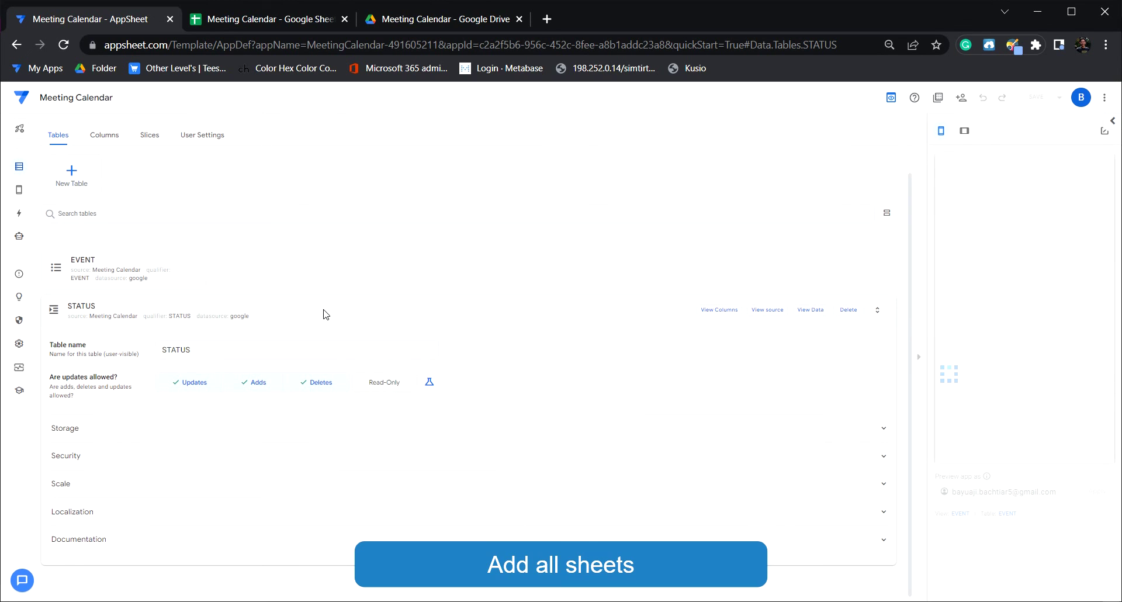
pyautogui.click(136, 175)
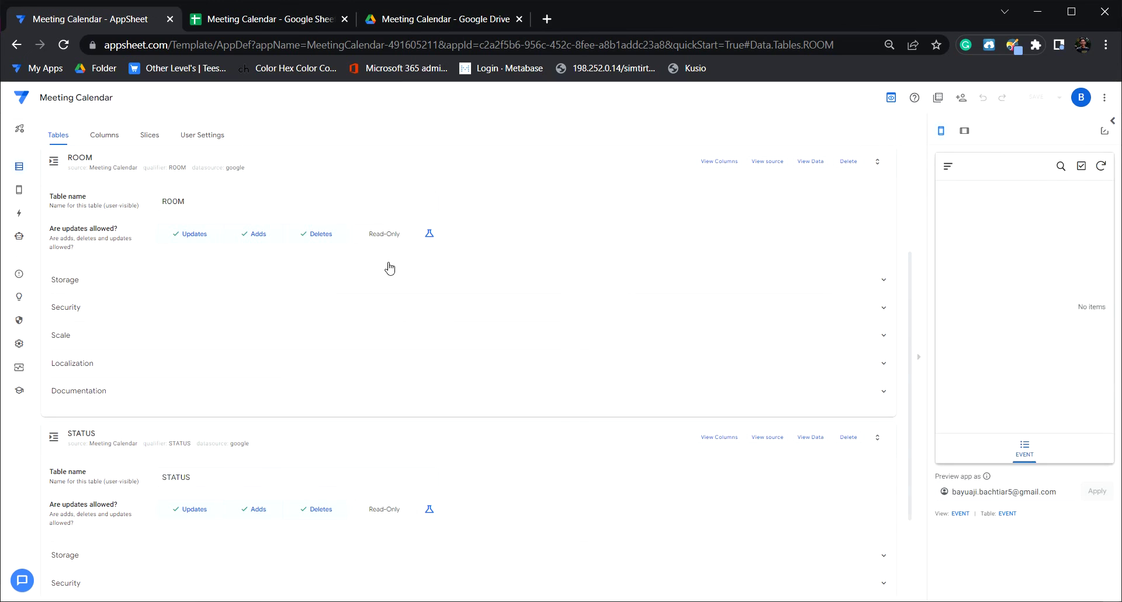
pyautogui.click(355, 162)
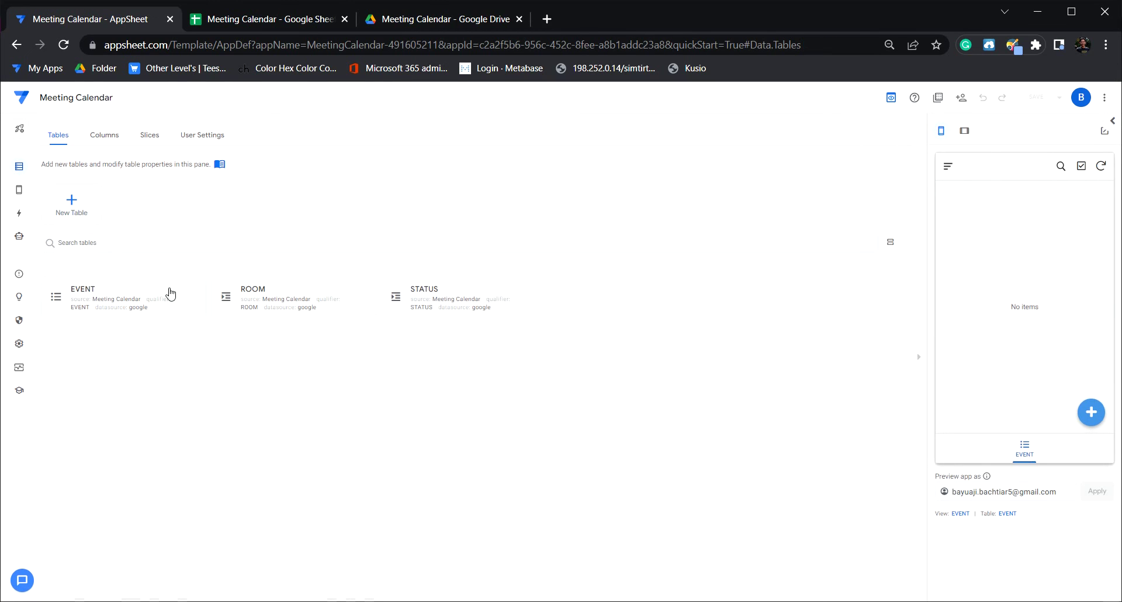
pyautogui.click(263, 19)
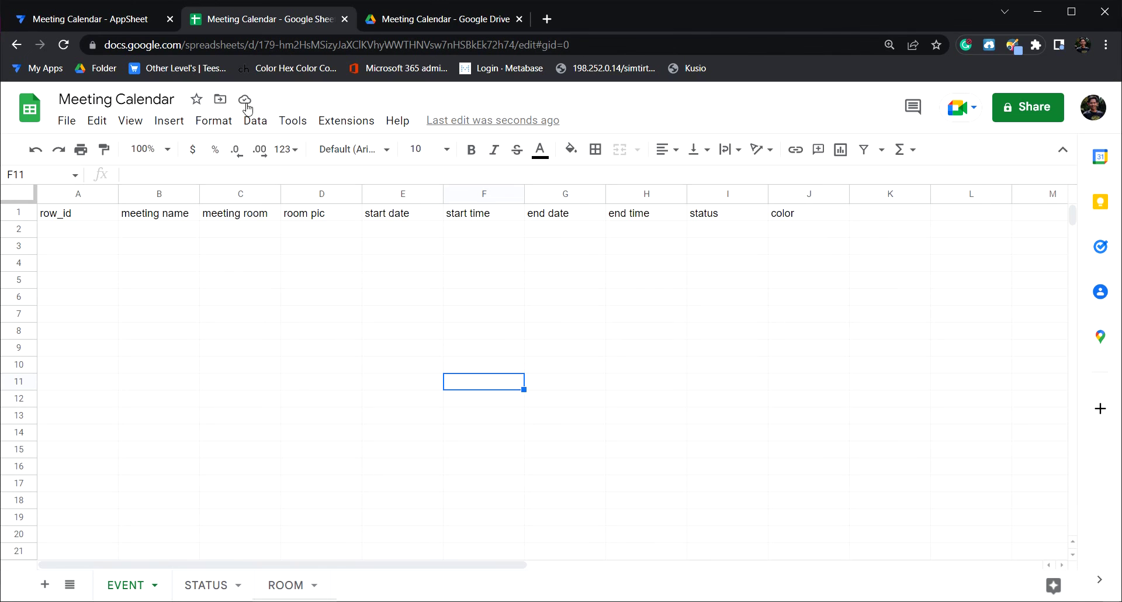
pyautogui.click(140, 20)
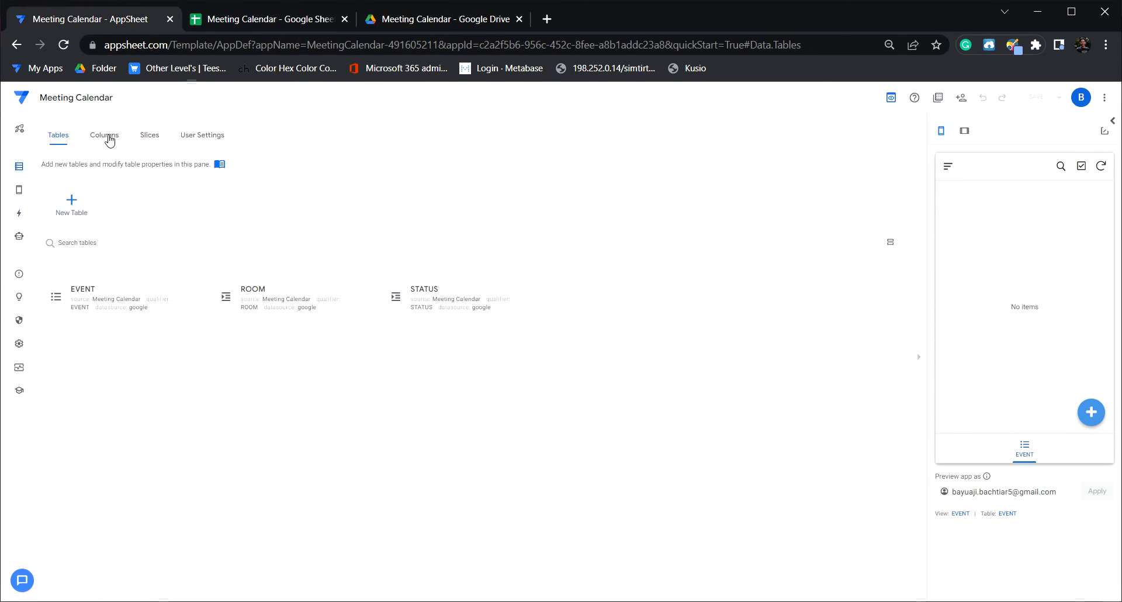
# Step: Review the EVENT columns, then set the EVENT view type to calendar
pyautogui.click(109, 139)
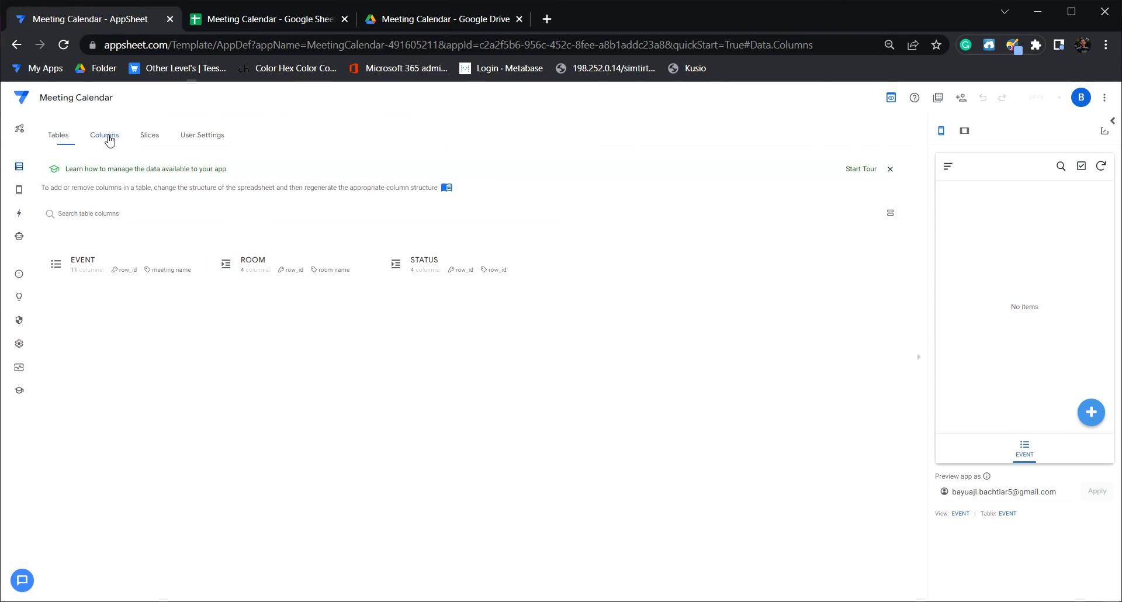
pyautogui.click(158, 258)
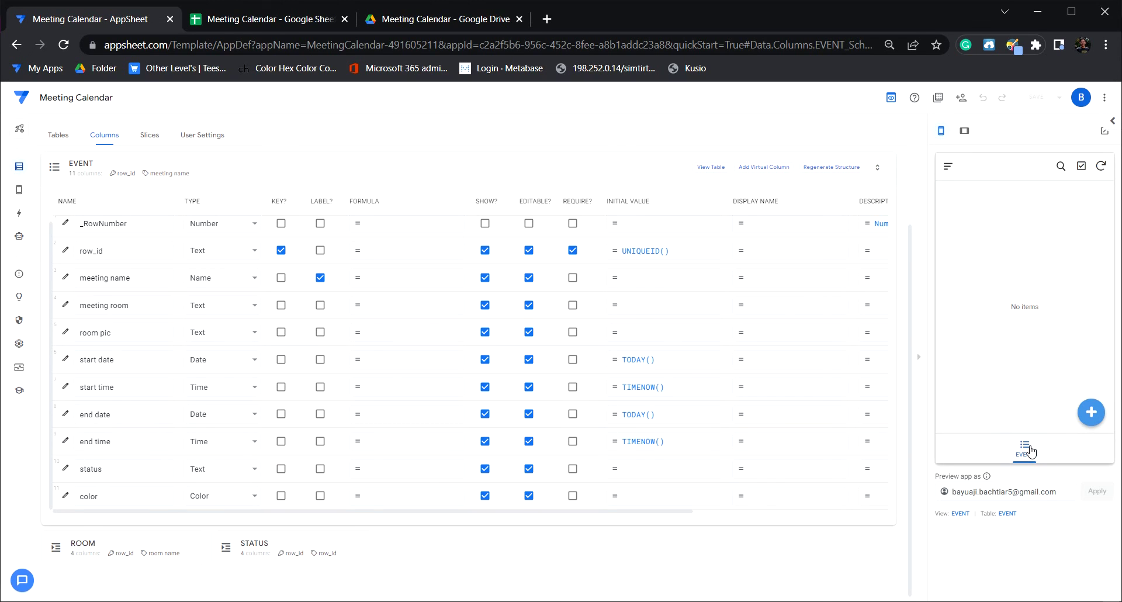
pyautogui.click(20, 191)
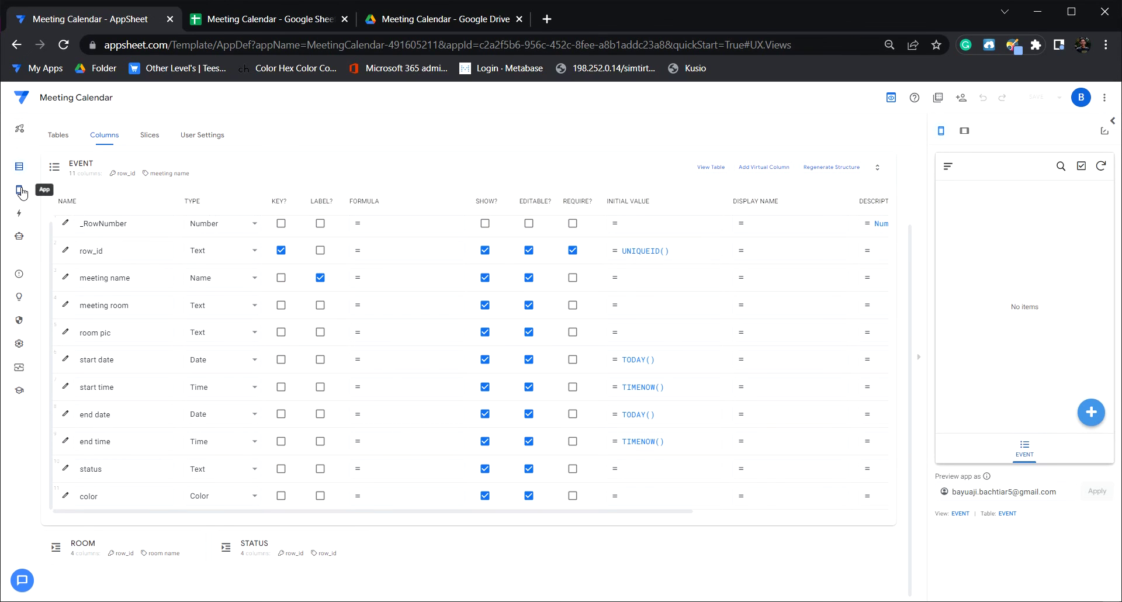
pyautogui.click(193, 353)
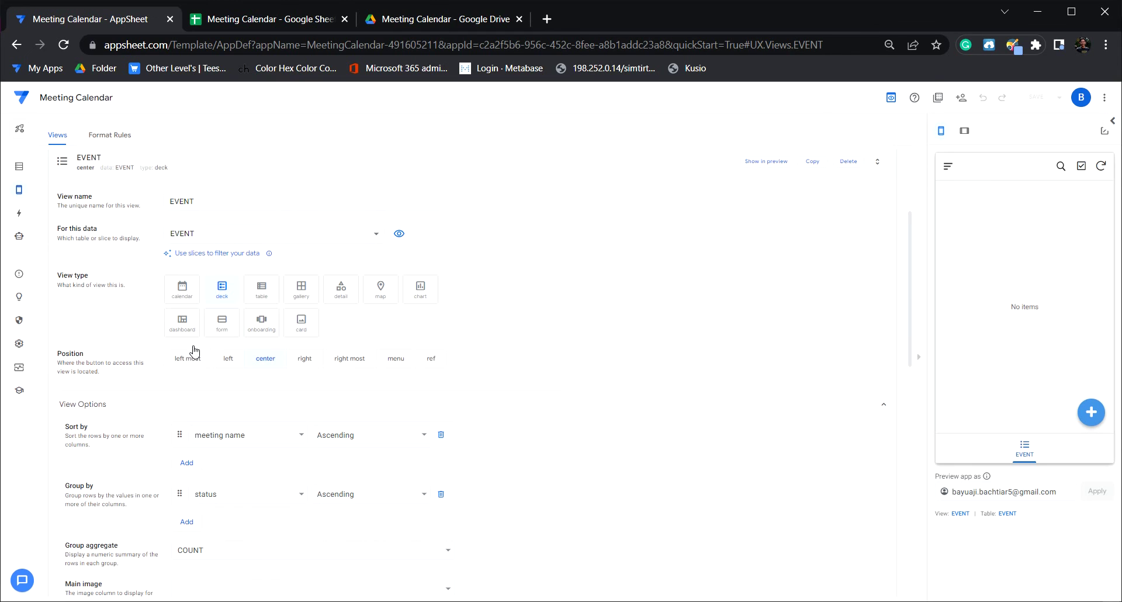
pyautogui.click(181, 290)
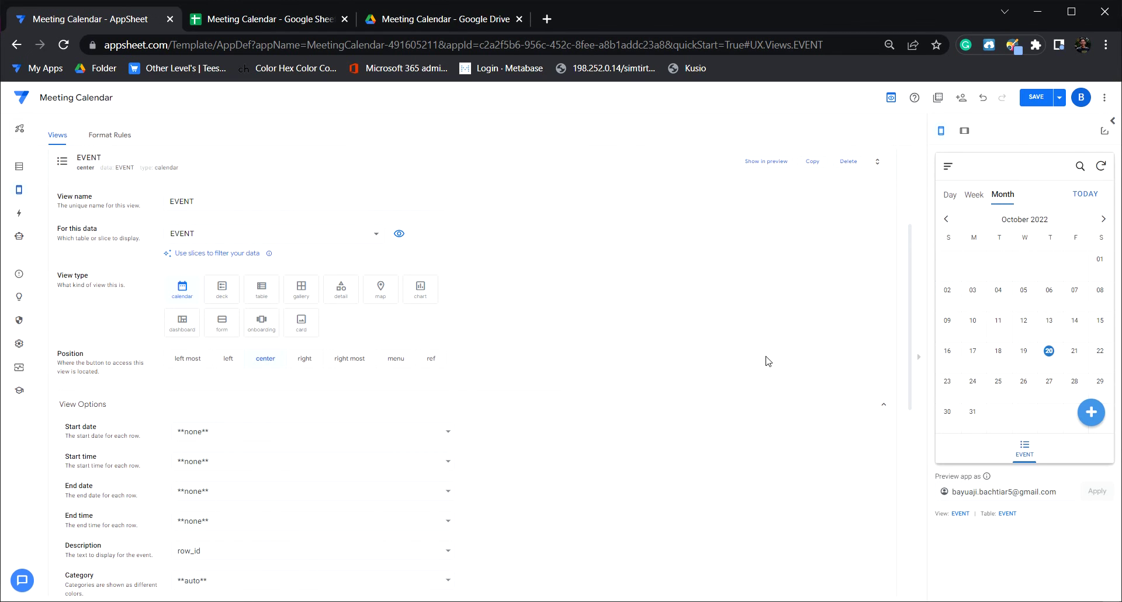
pyautogui.scroll(-2, 325, 369)
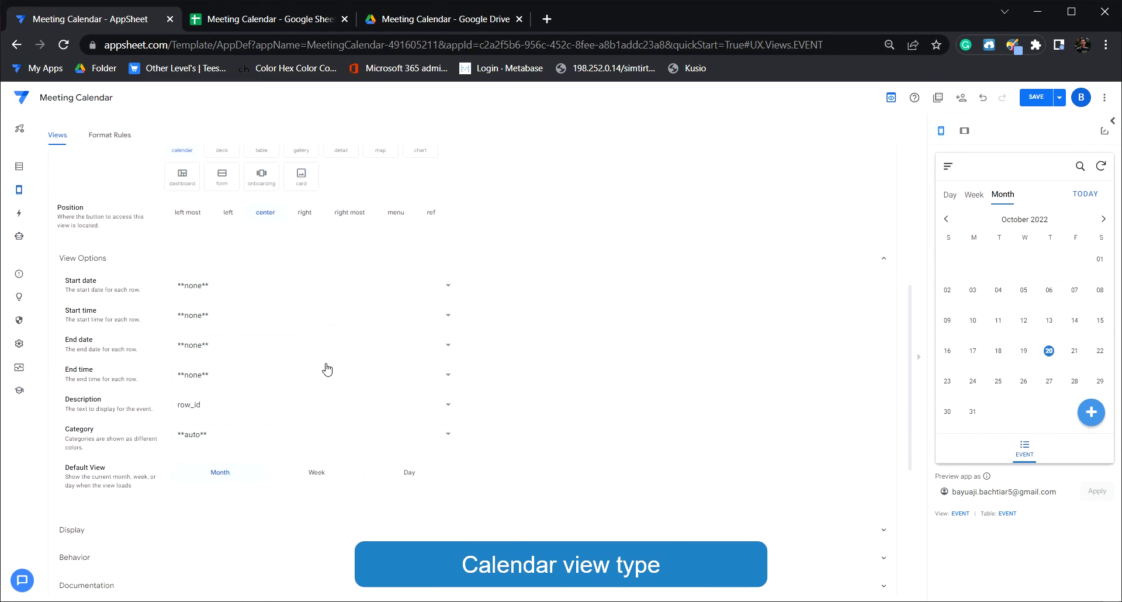
pyautogui.scroll(4, 327, 368)
pyautogui.click(19, 167)
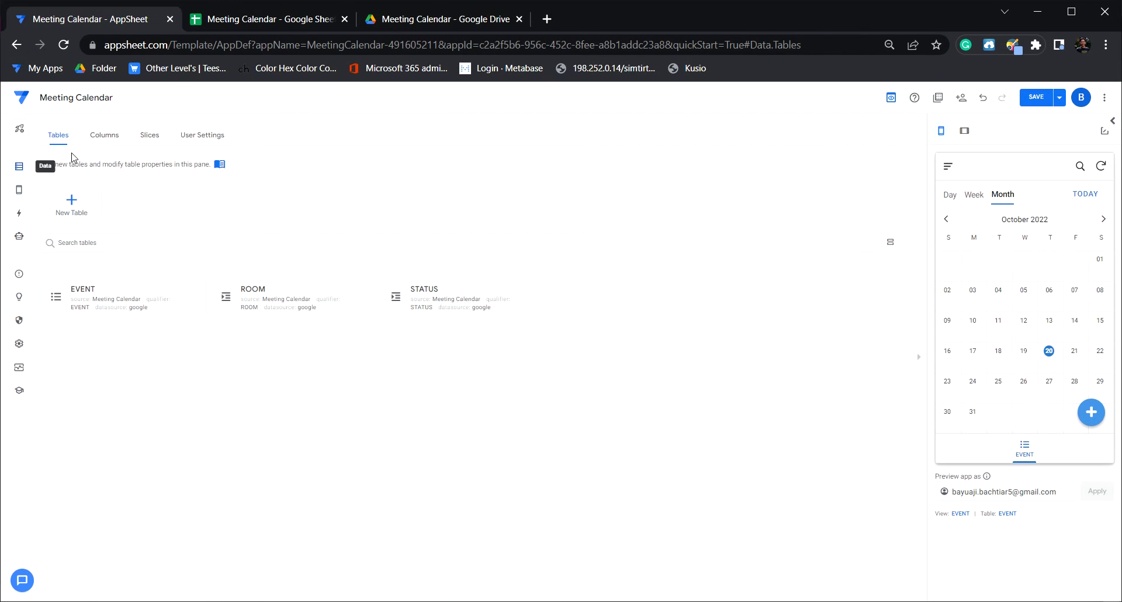
# Step: Change the EVENT meeting room column's type to Enum and add an allowed-value row
pyautogui.click(106, 139)
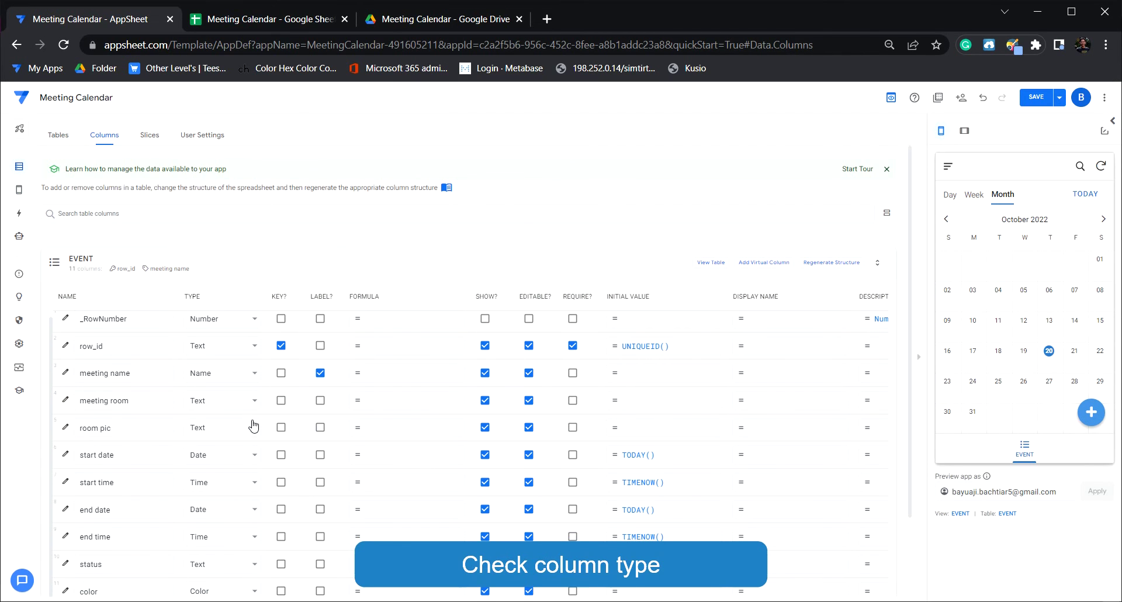
pyautogui.scroll(-1, 211, 461)
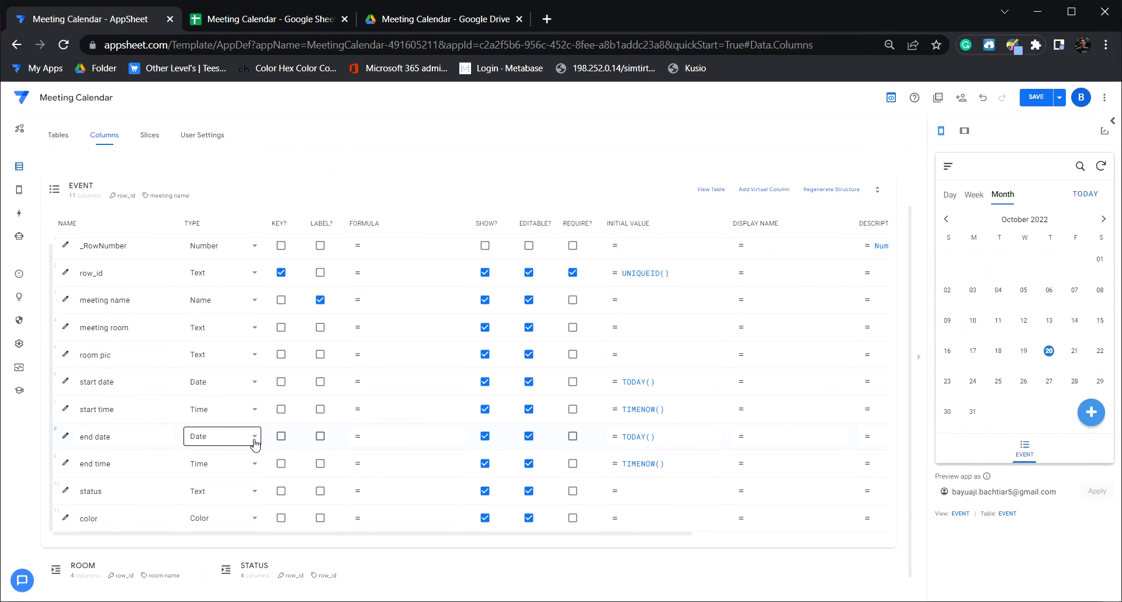
pyautogui.scroll(-1, 265, 408)
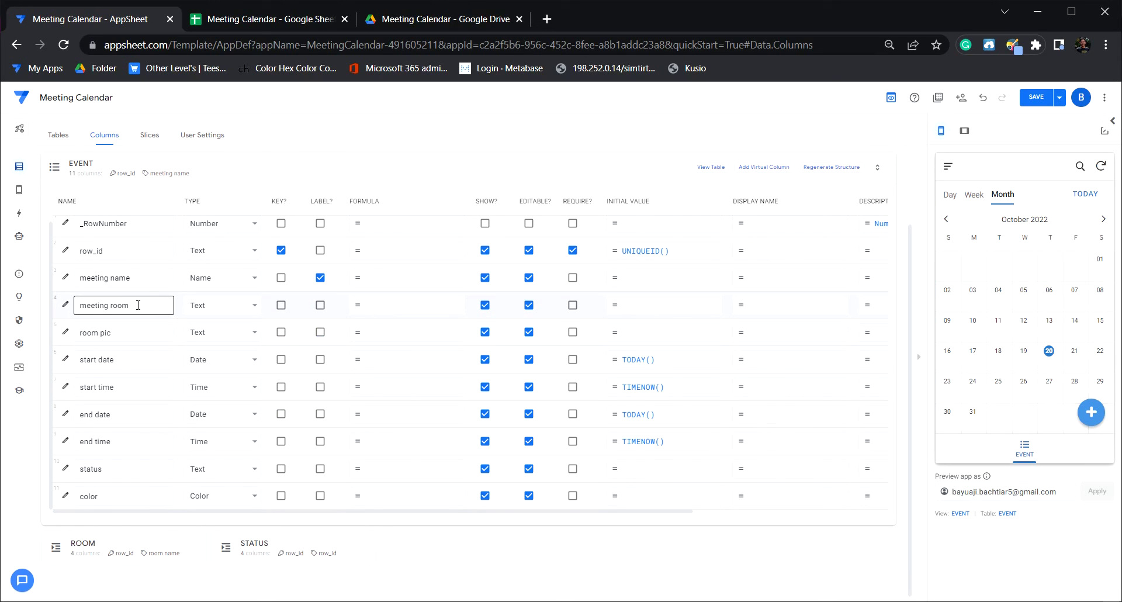
pyautogui.click(65, 310)
pyautogui.click(537, 261)
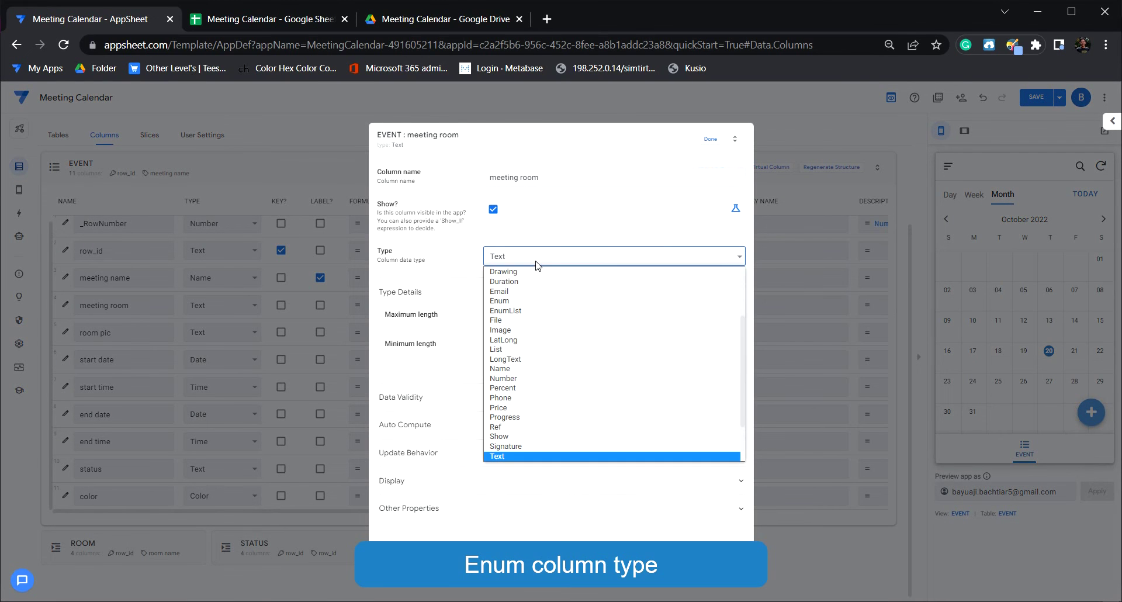
pyautogui.click(526, 302)
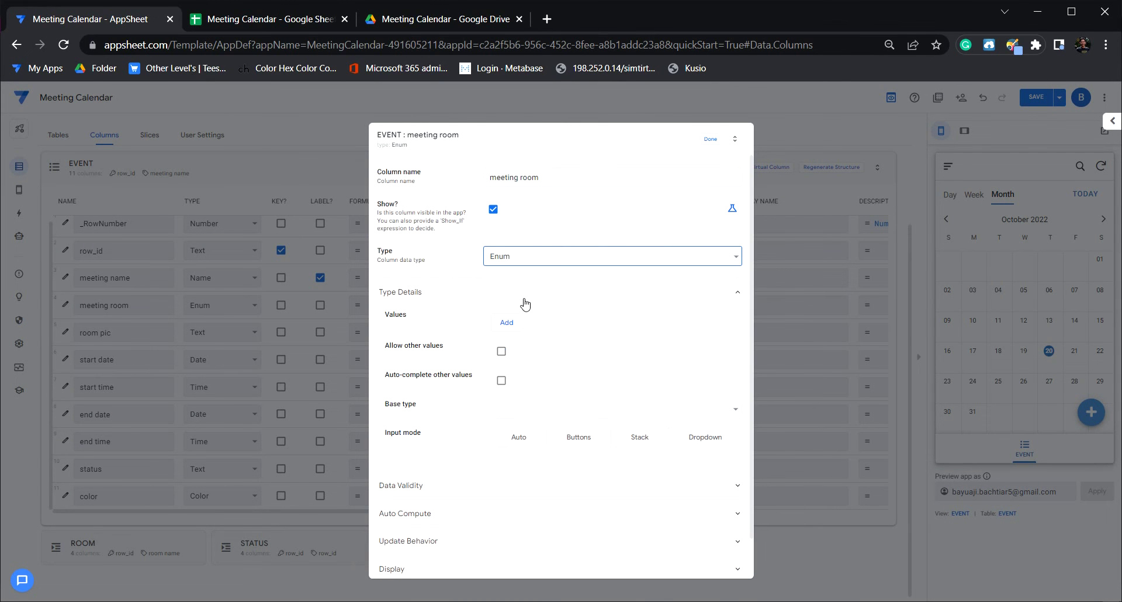
pyautogui.click(506, 322)
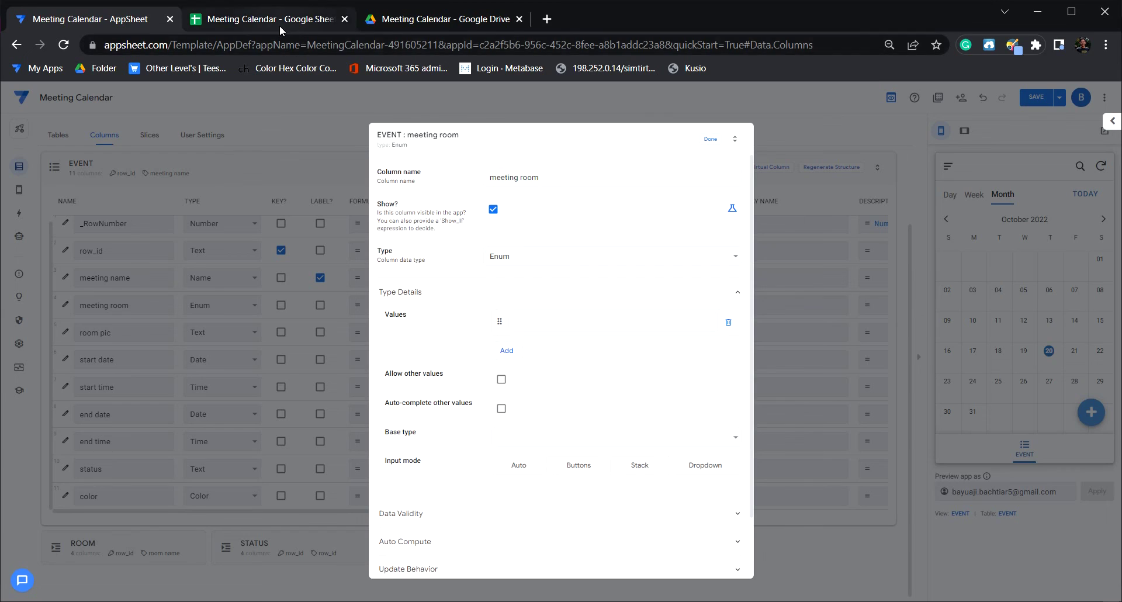
# Step: Check the room names Large, Medium and Small Room in the ROOM sheet
pyautogui.click(263, 20)
pyautogui.click(286, 584)
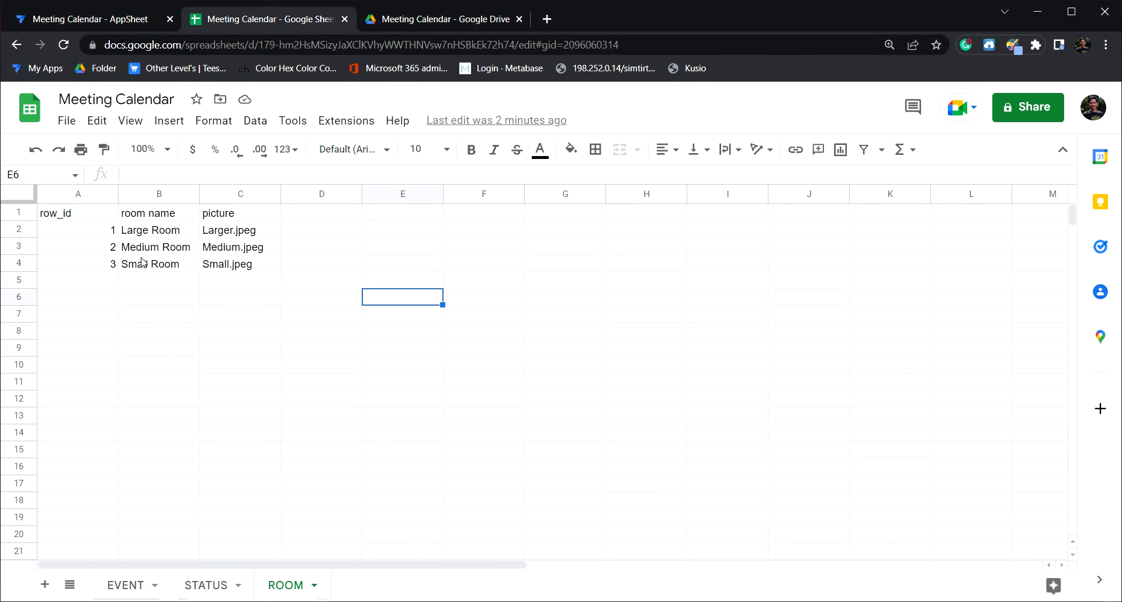
pyautogui.moveTo(140, 235); pyautogui.dragTo(144, 266)
pyautogui.click(145, 319)
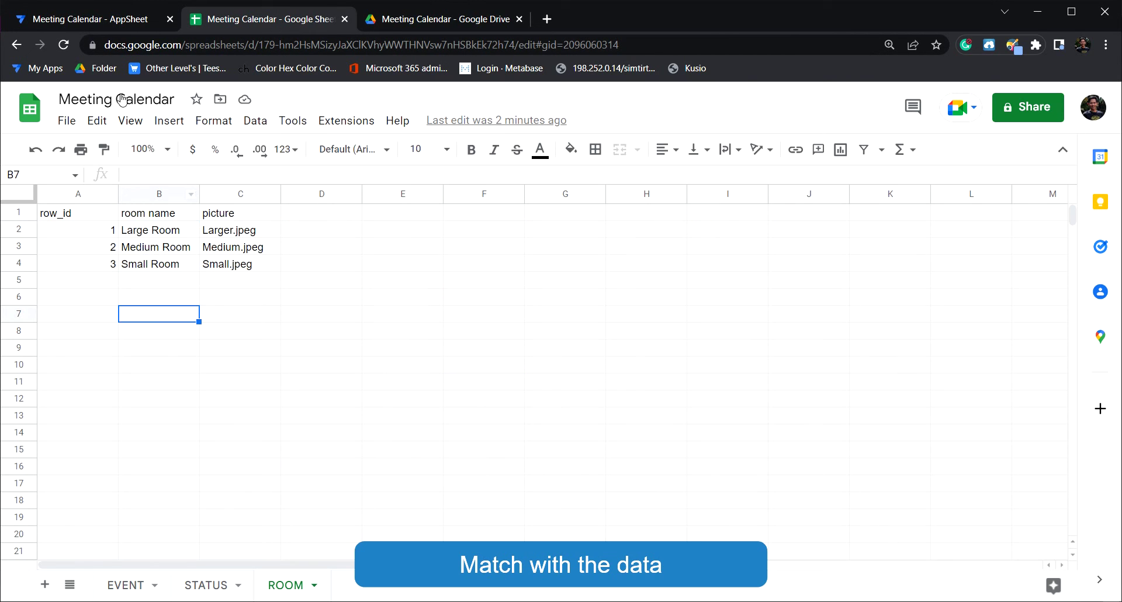
pyautogui.click(106, 29)
# Step: Enter Large Room, Medium Room and Small Room as values, choose Dropdown input, and save
pyautogui.click(561, 320)
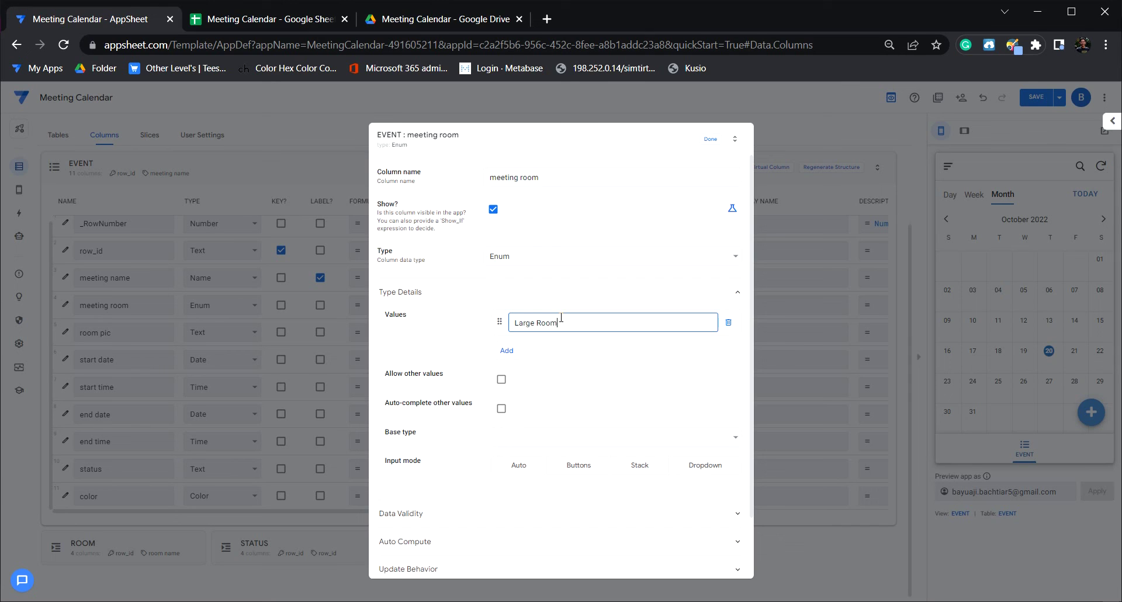
pyautogui.click(506, 351)
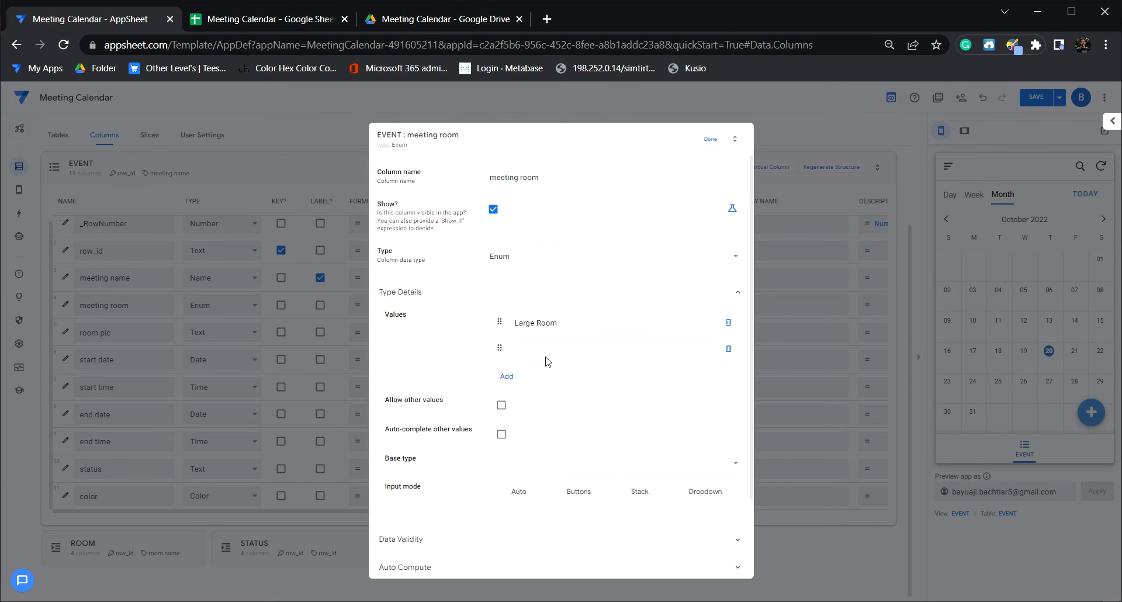
pyautogui.write('Medium Room')
pyautogui.click(506, 376)
pyautogui.write('Small Room')
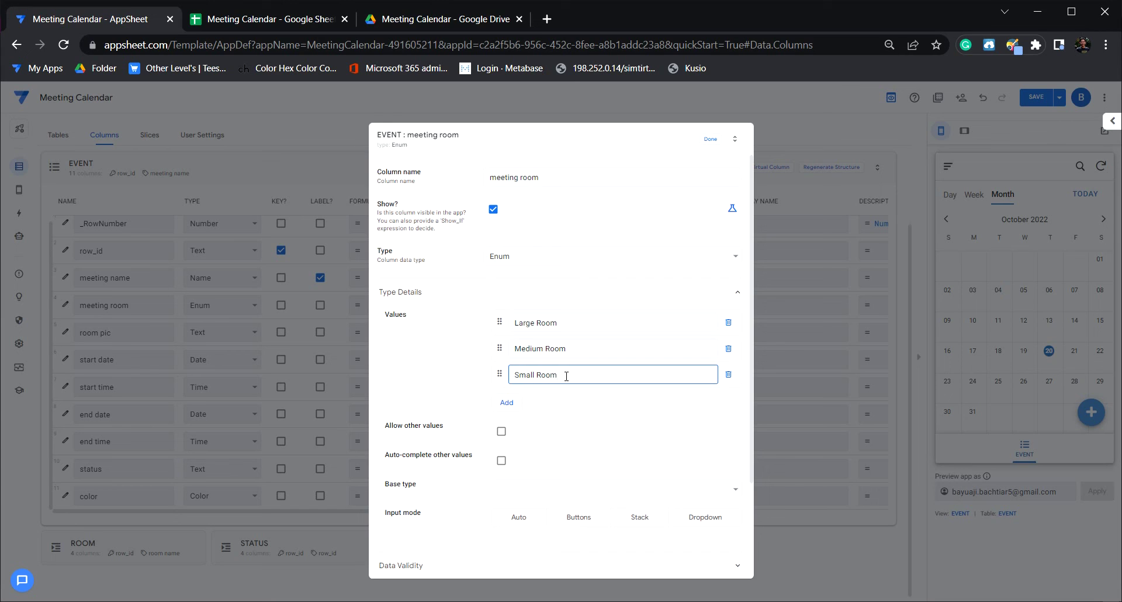
pyautogui.click(639, 430)
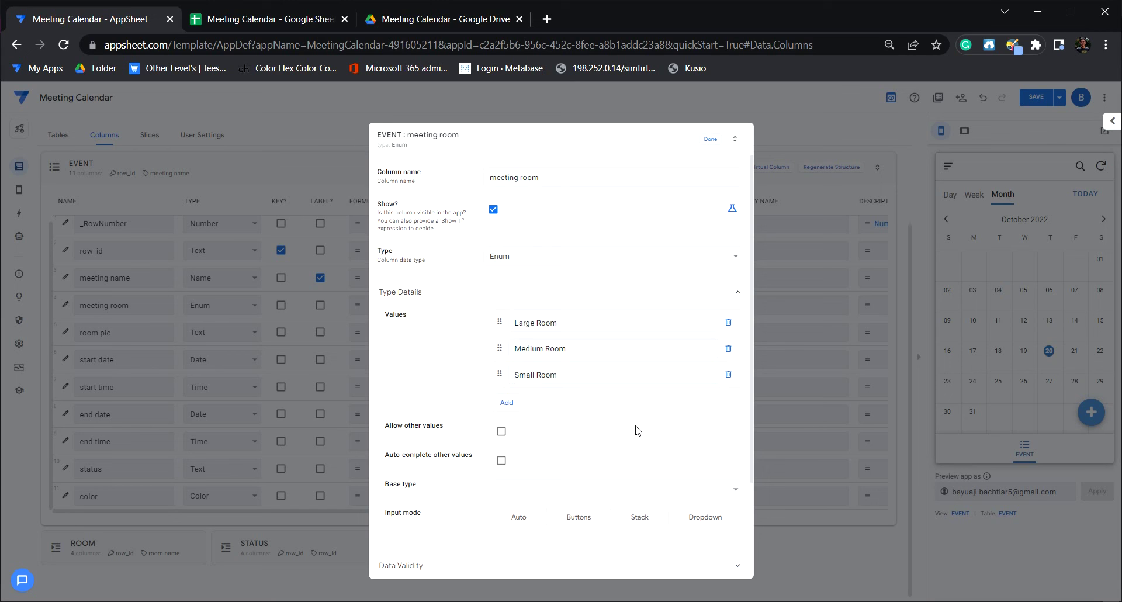
pyautogui.click(705, 522)
pyautogui.click(711, 141)
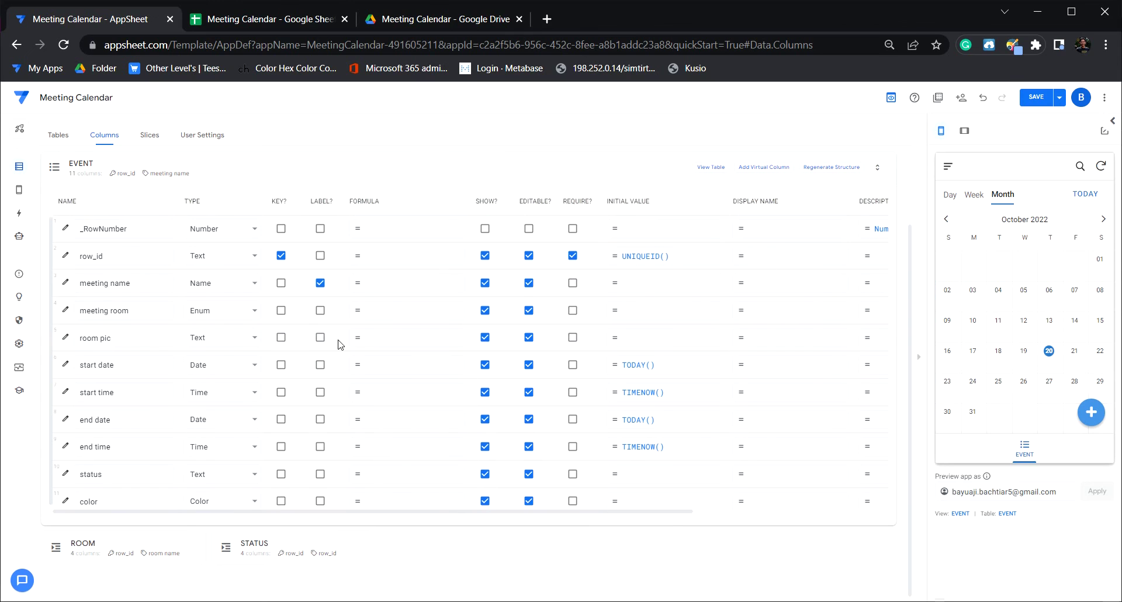
# Step: In a new preview event form, try Large Room, Medium Room, then Small Room as the meeting room
pyautogui.click(1090, 412)
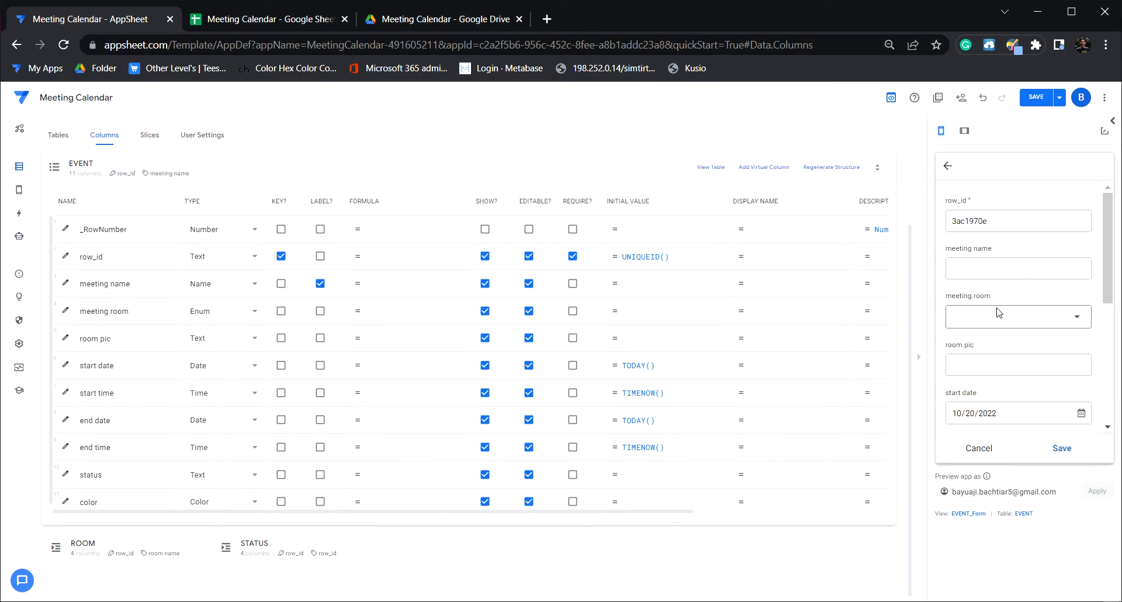
pyautogui.click(998, 318)
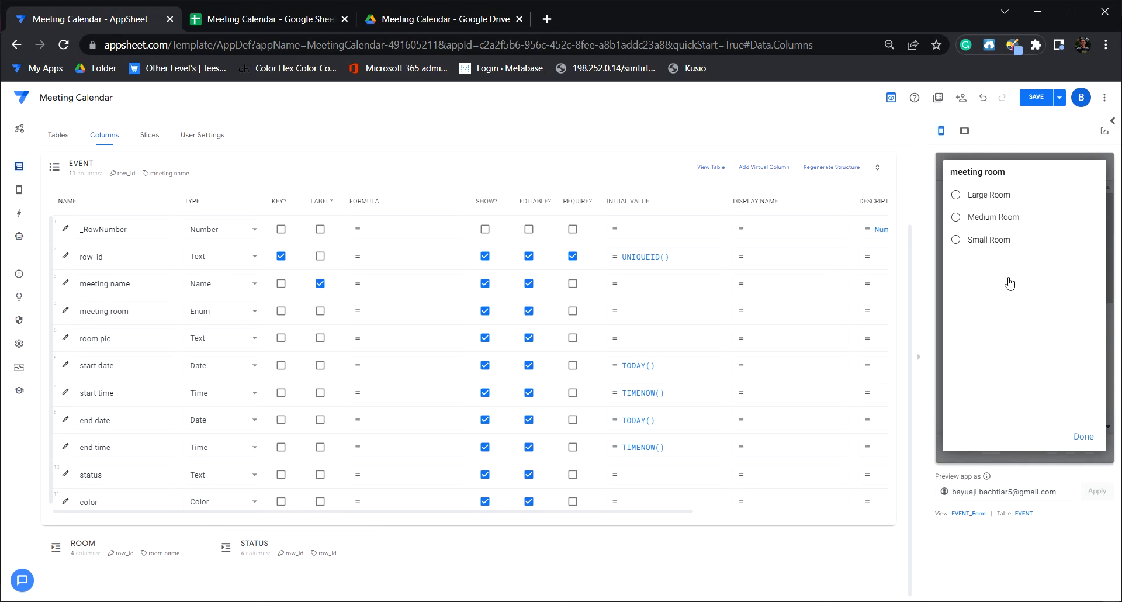
pyautogui.click(1080, 441)
pyautogui.click(1010, 316)
pyautogui.click(975, 196)
pyautogui.click(1010, 316)
pyautogui.click(976, 218)
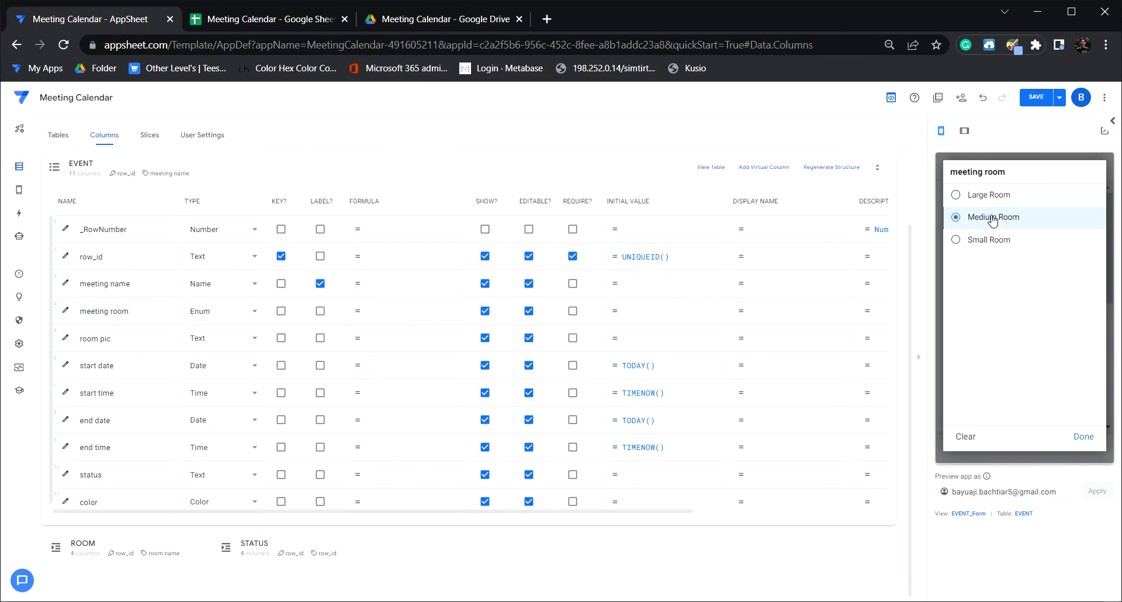
pyautogui.click(1013, 329)
pyautogui.click(1001, 239)
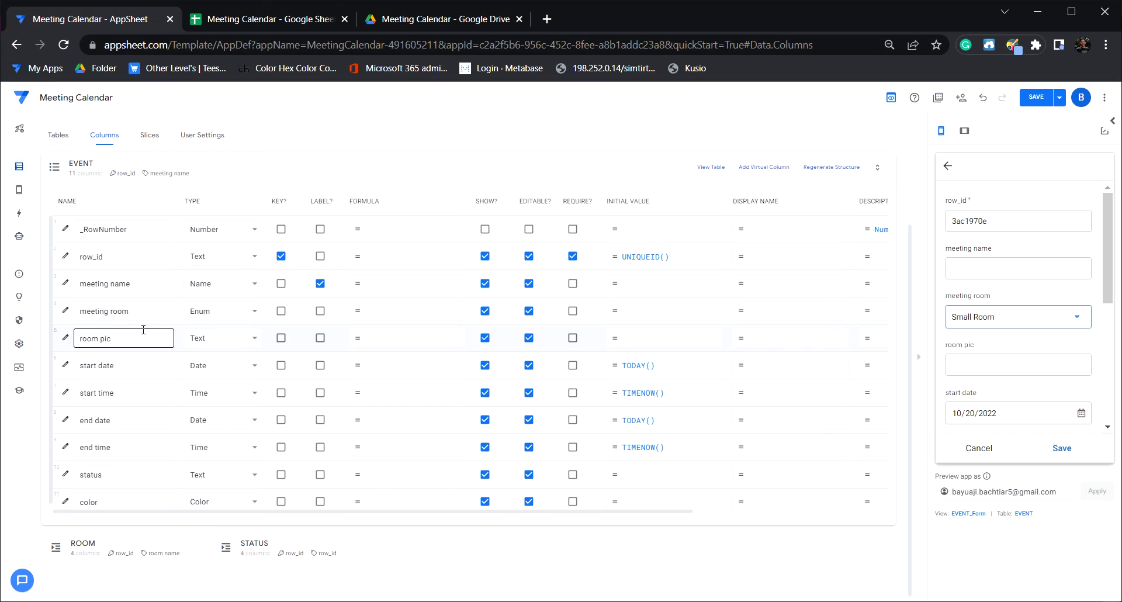
# Step: Change room pic's type from Text to Image and open its app formula editor
pyautogui.click(250, 345)
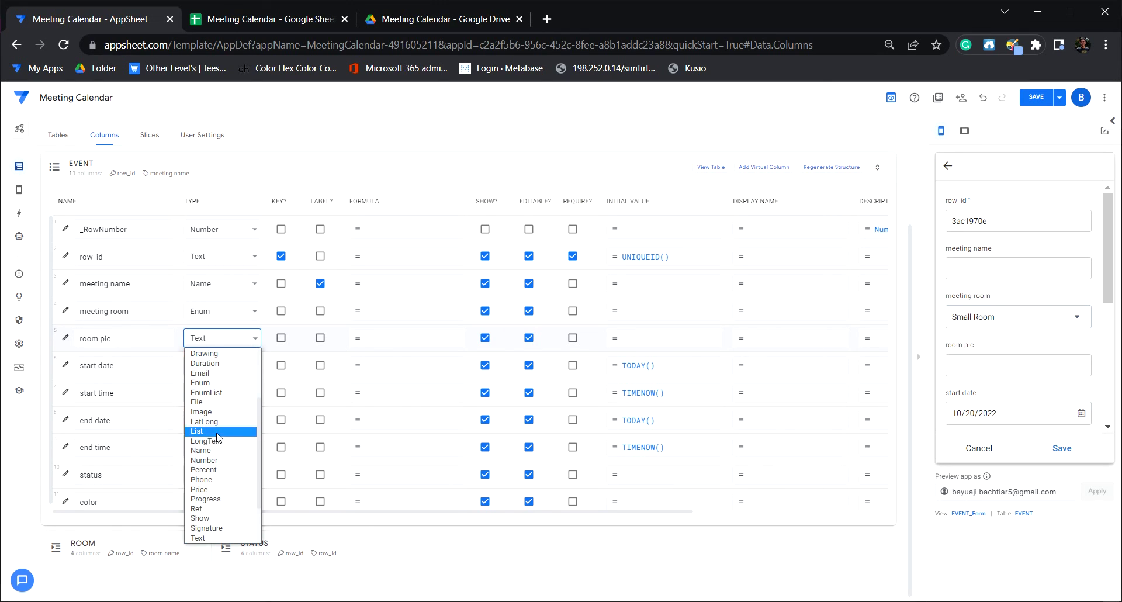
pyautogui.scroll(2, 228, 480)
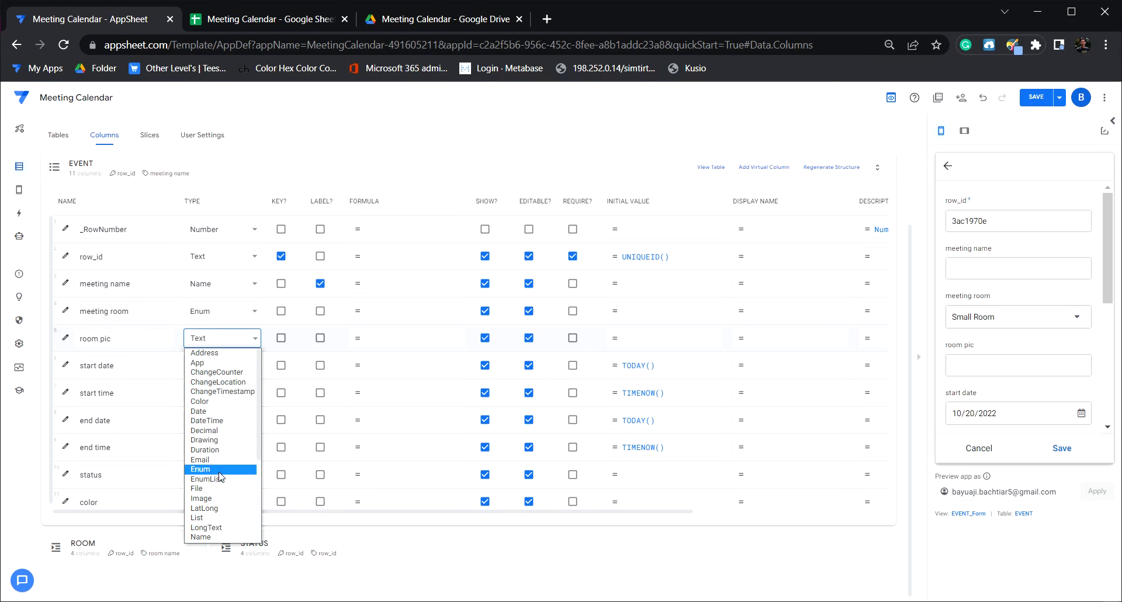
pyautogui.click(217, 498)
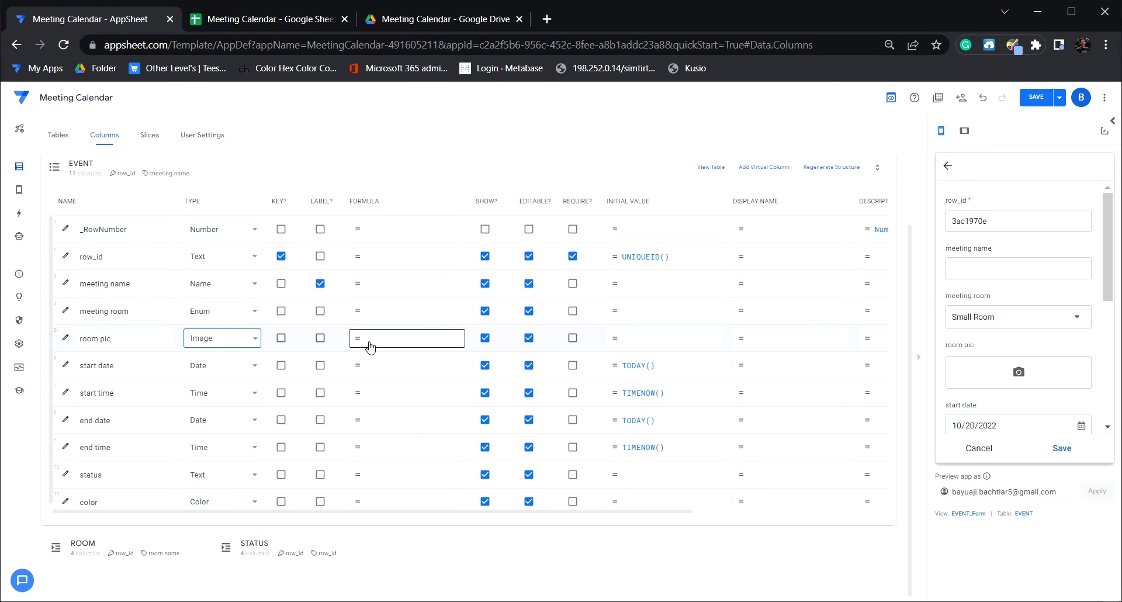
pyautogui.click(374, 343)
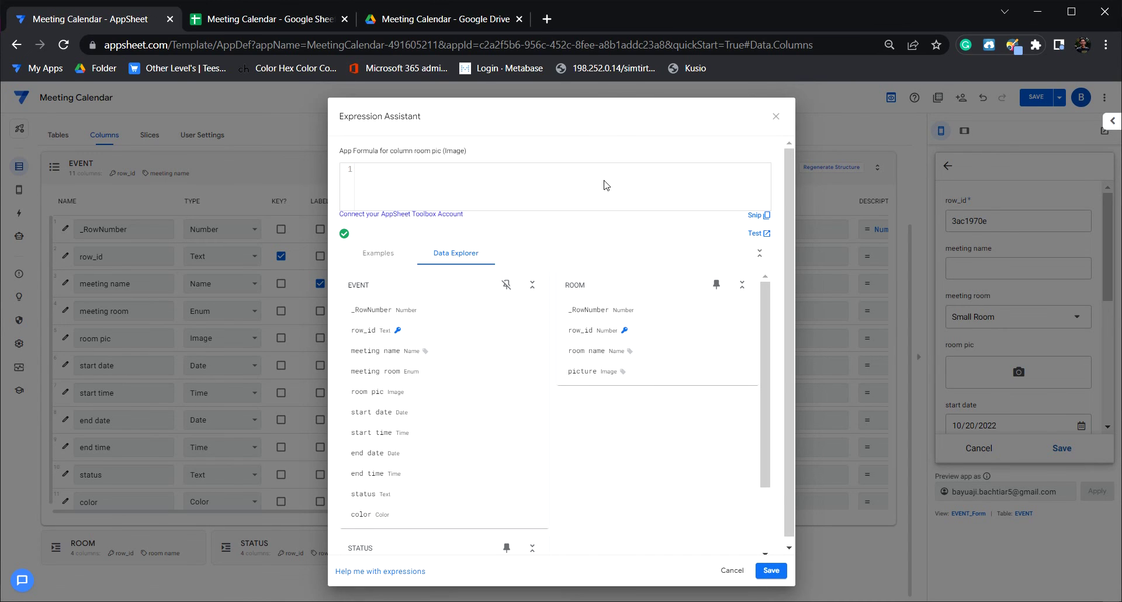
# Step: Write LOOKUP([meeting room],"ROOM","") and check the ROOM sheet's room name column header
pyautogui.write('look')
pyautogui.press('Return')
pyautogui.write('[meeting')
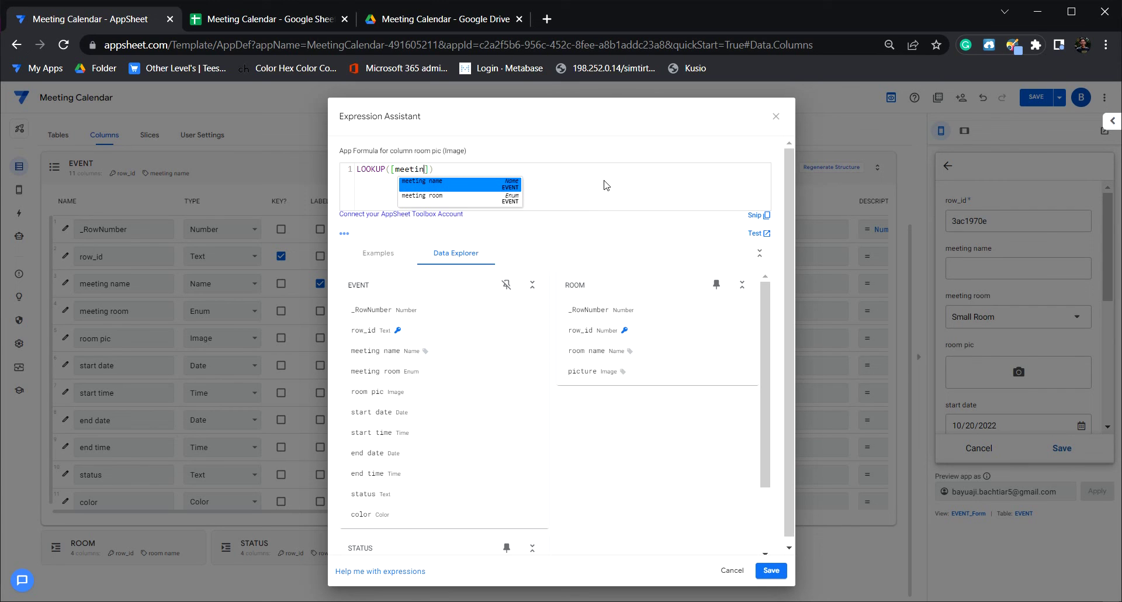
pyautogui.write(' room')
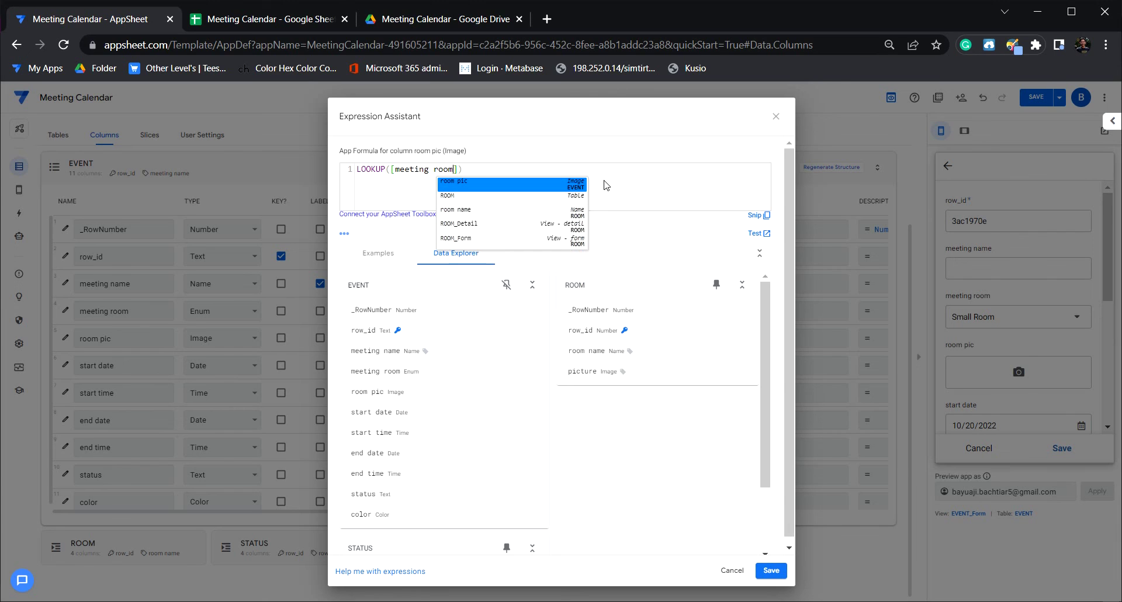
pyautogui.press('Right')
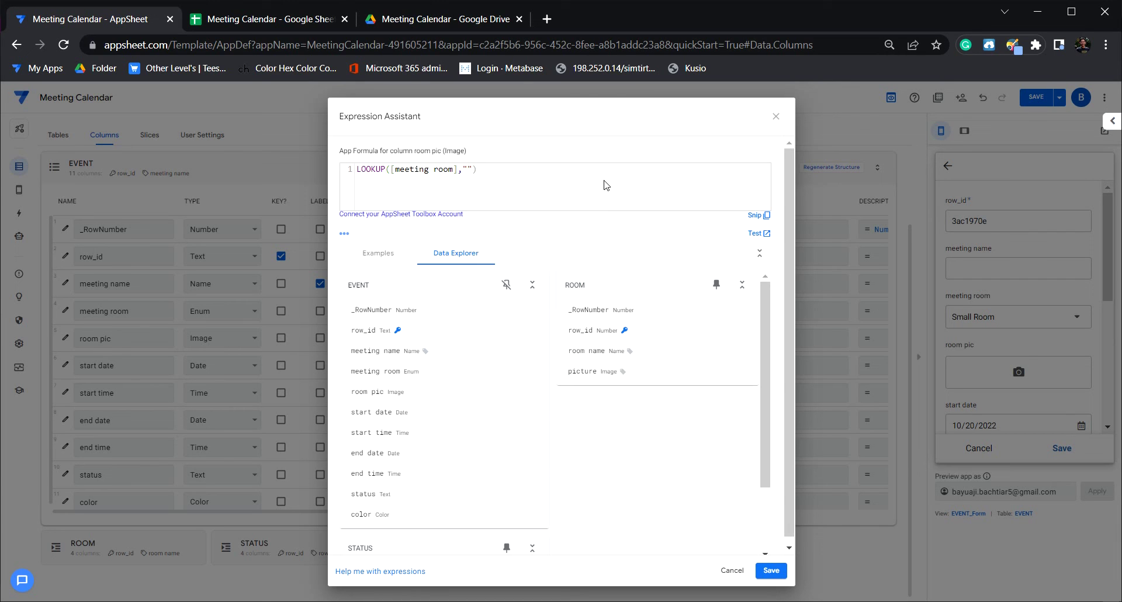
pyautogui.write('R')
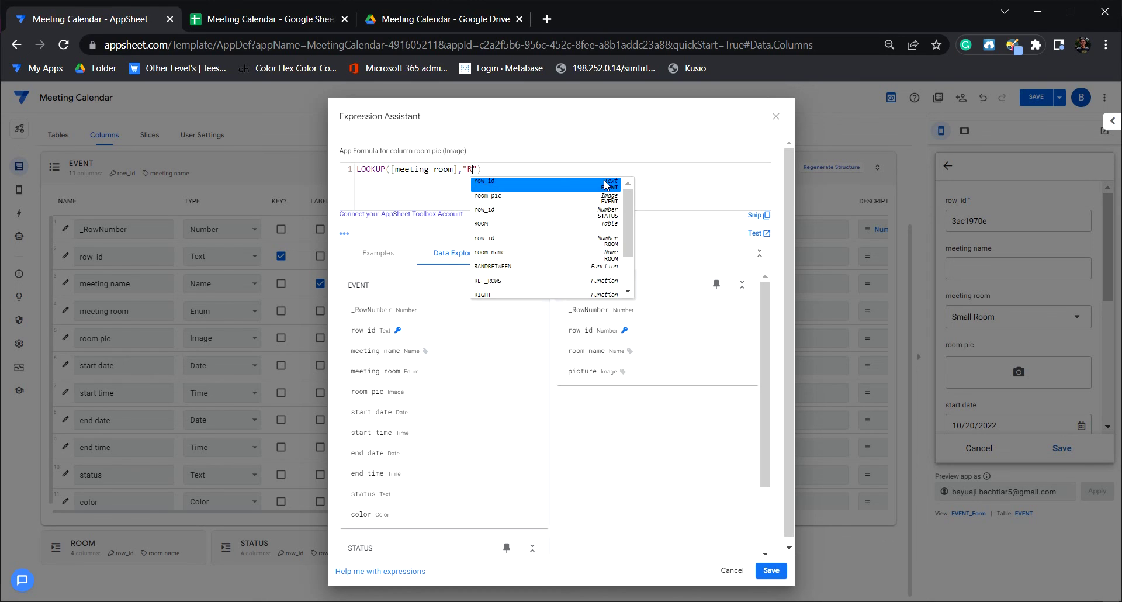
pyautogui.write('OOM')
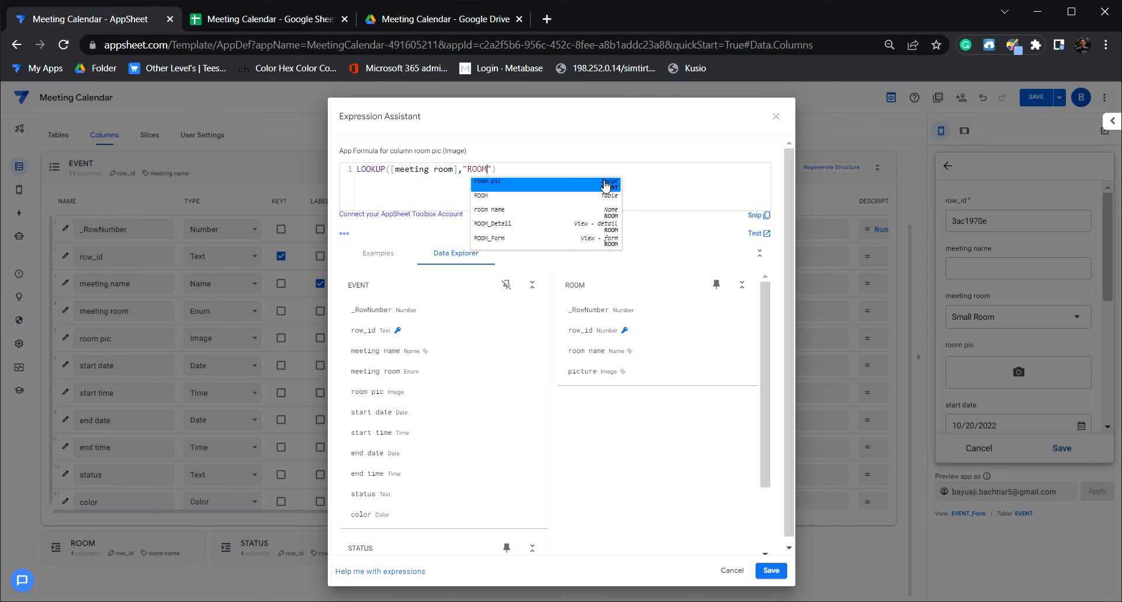
pyautogui.press('Right')
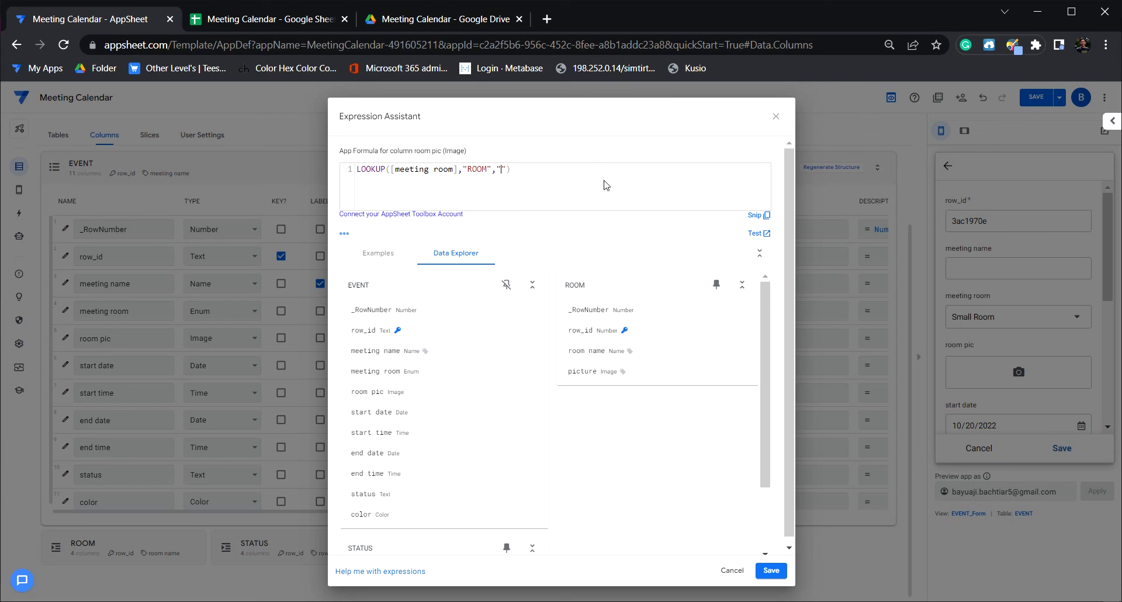
pyautogui.click(257, 19)
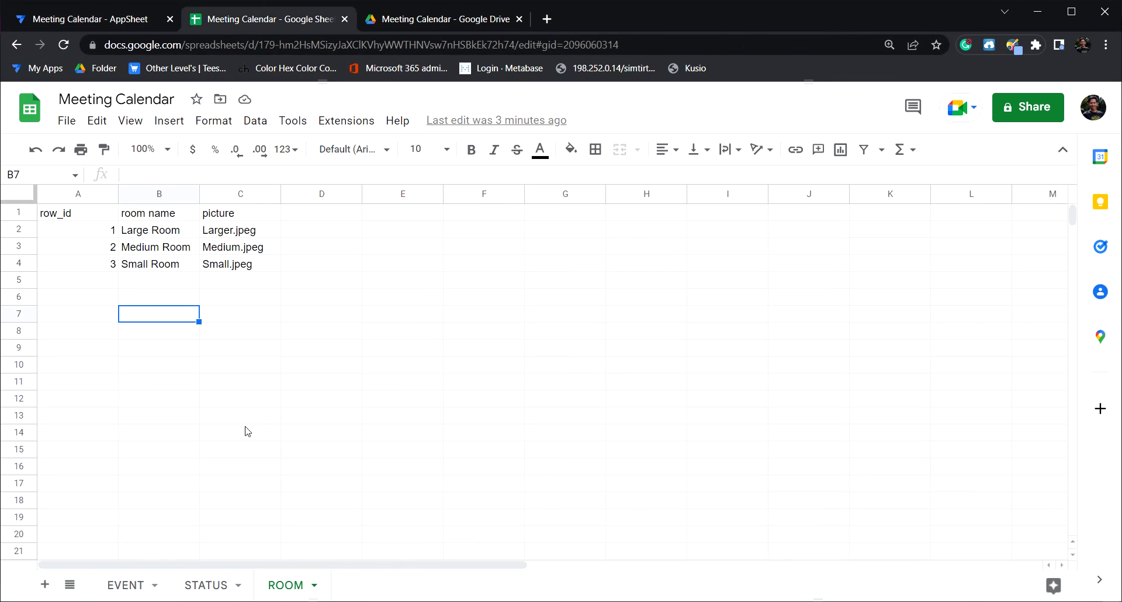
pyautogui.click(136, 220)
# Step: Complete the formula as LOOKUP([meeting room],"ROOM","room name","picture") and save it
pyautogui.click(90, 19)
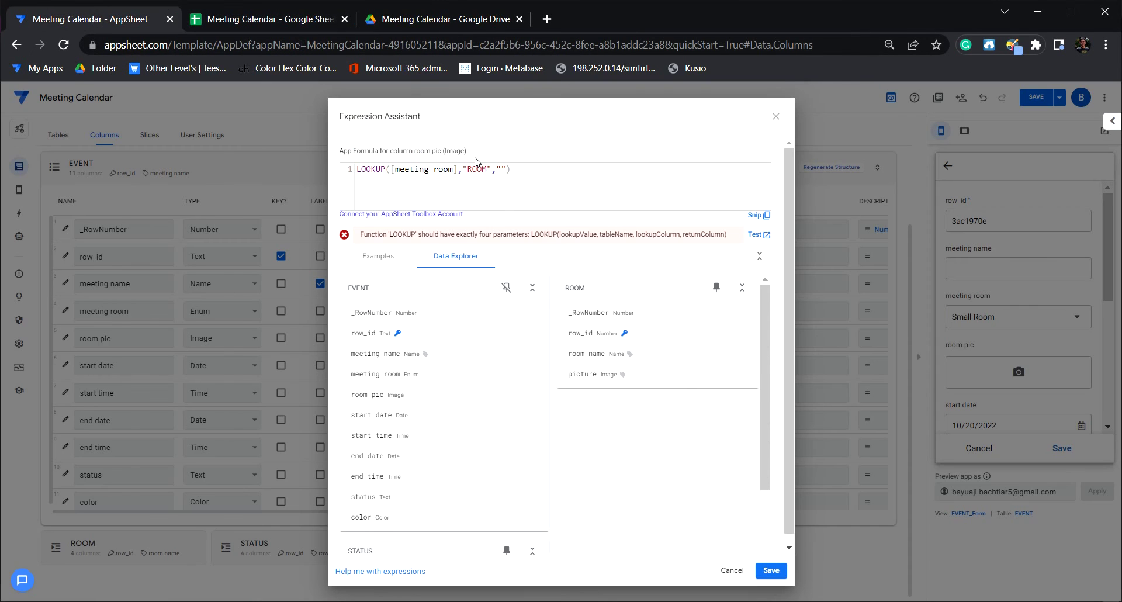
pyautogui.write('R')
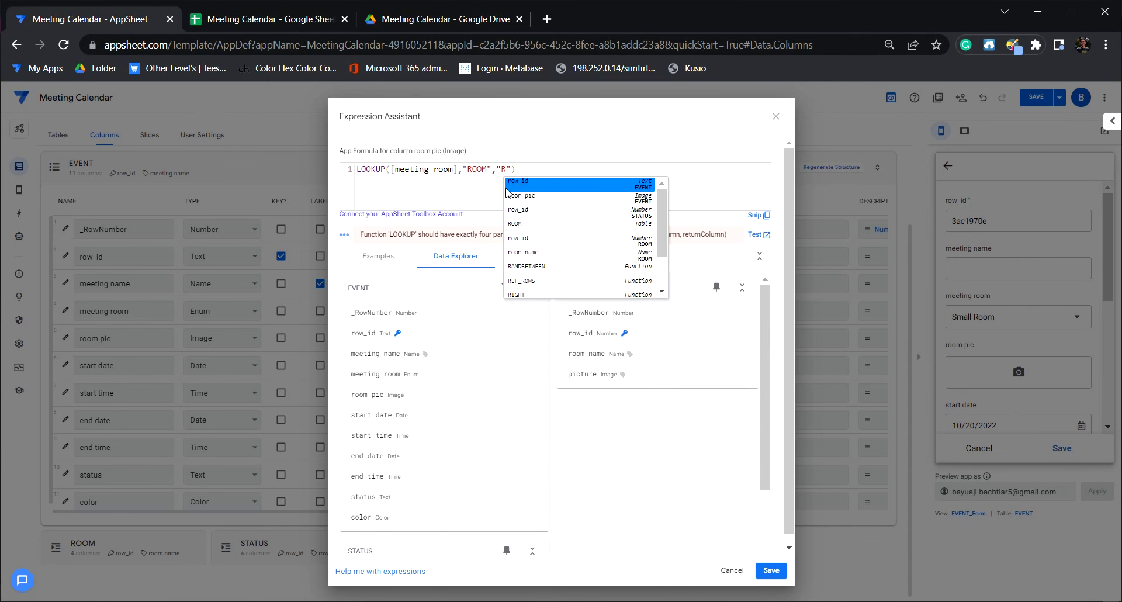
pyautogui.press('BackSpace')
pyautogui.write('room')
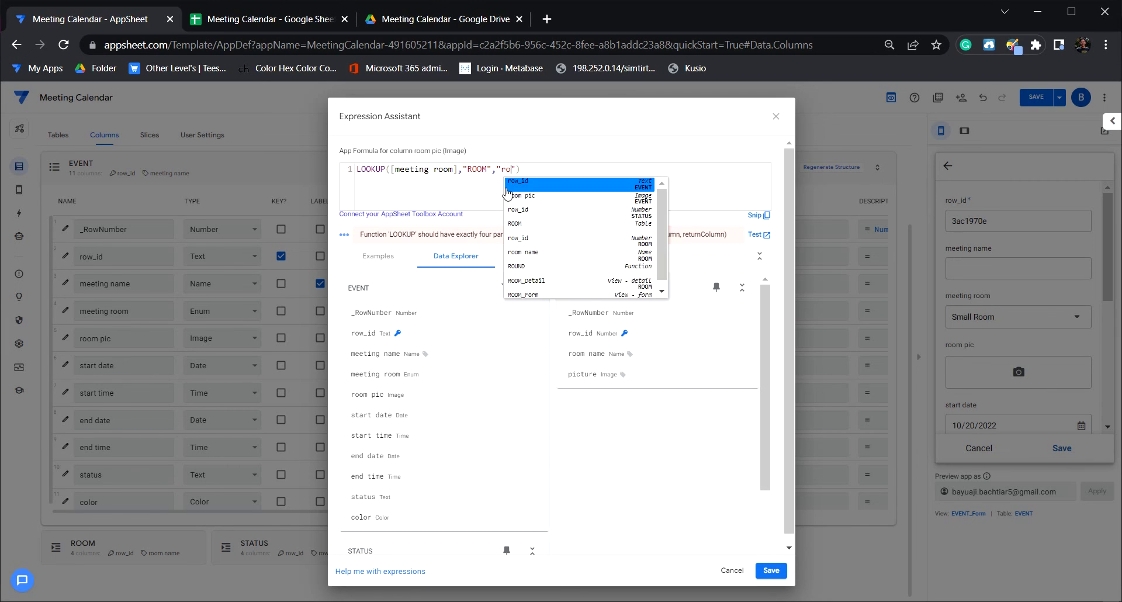
pyautogui.write(' name')
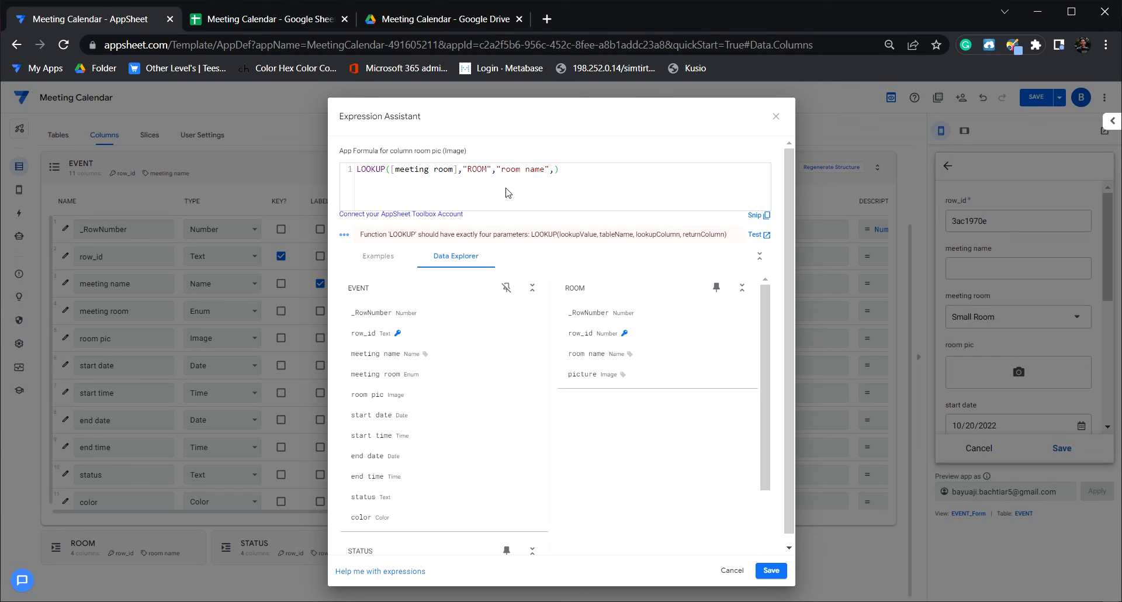
pyautogui.write('picture"')
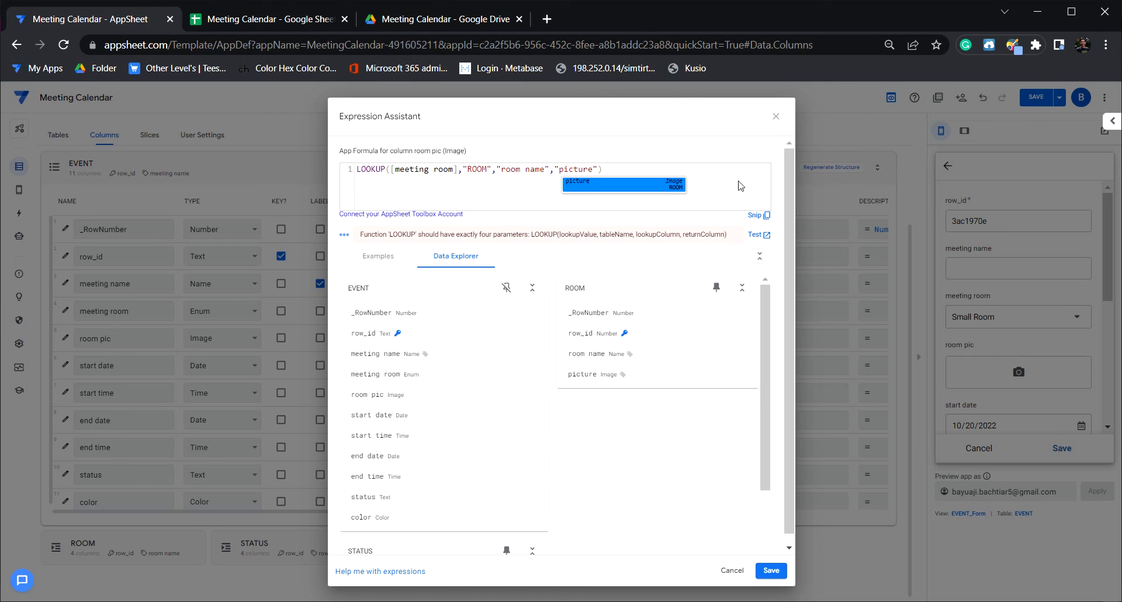
pyautogui.click(738, 185)
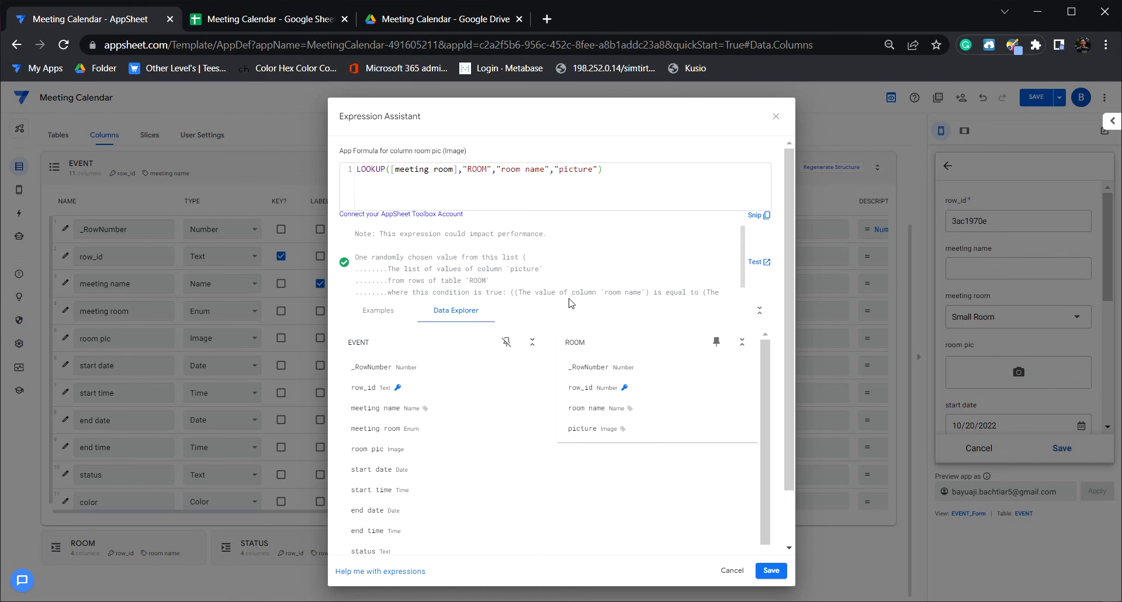
pyautogui.click(783, 575)
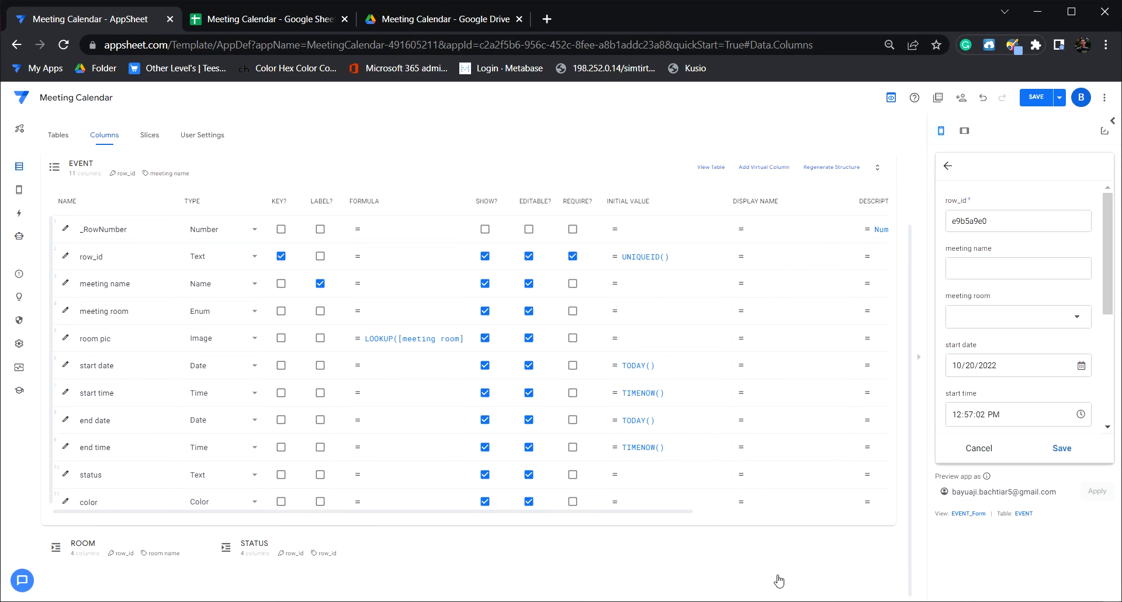
# Step: Save the app, choose Large Room in the preview form, and collapse the EVENT column list
pyautogui.click(1036, 97)
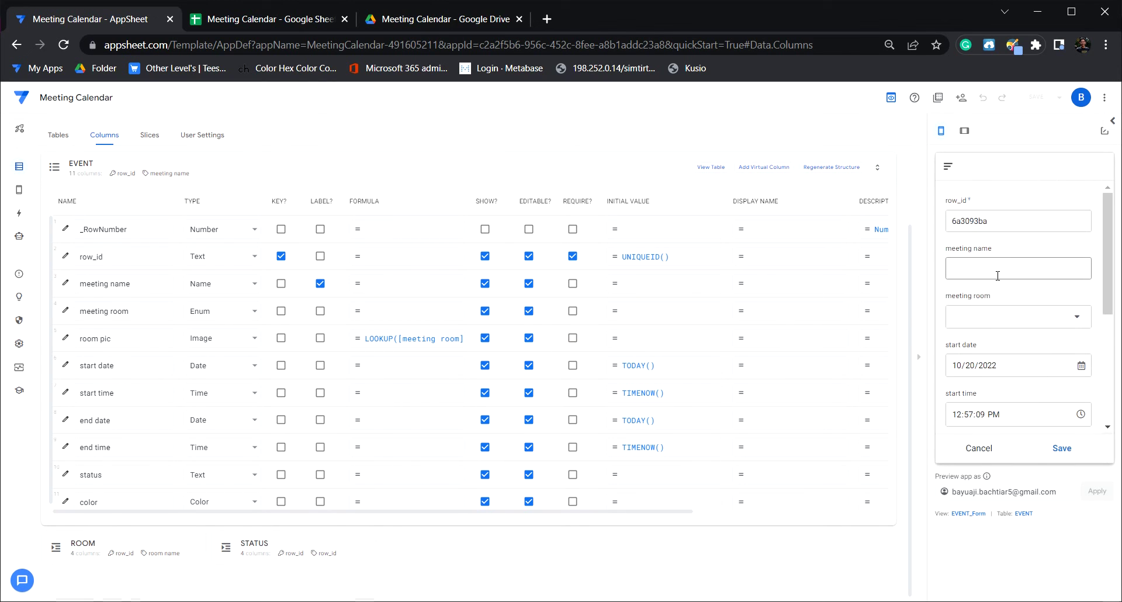
pyautogui.click(1076, 318)
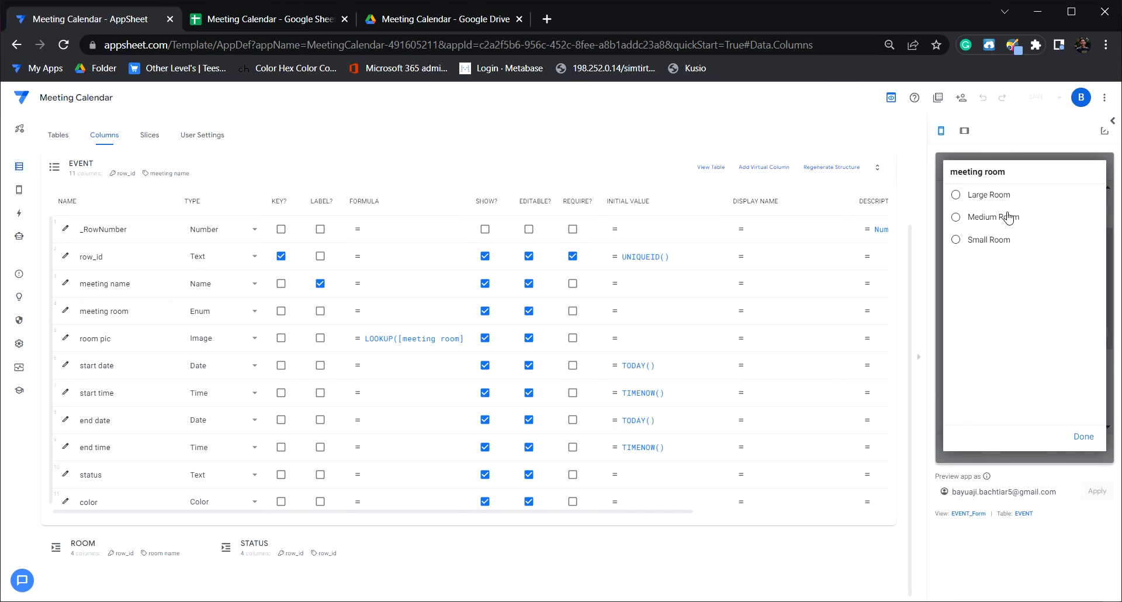
pyautogui.click(1002, 193)
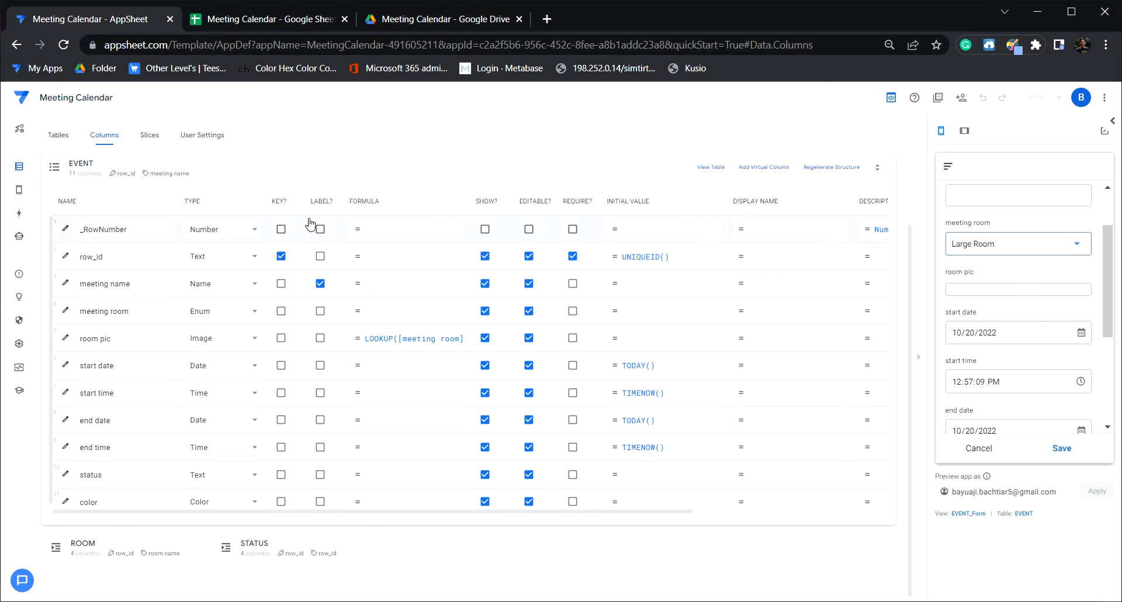
pyautogui.click(260, 184)
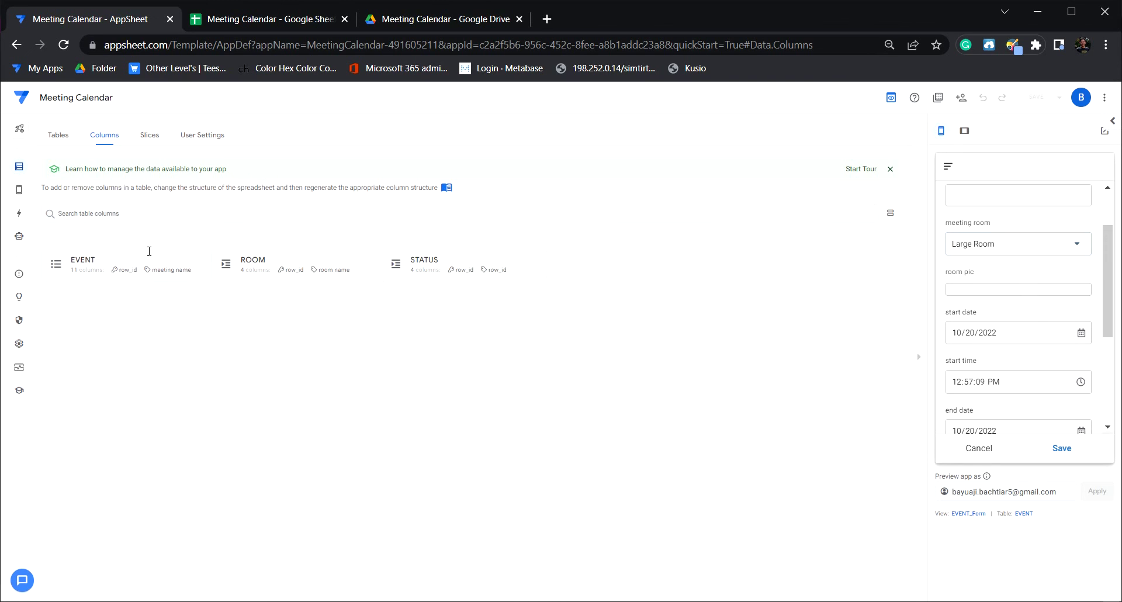
# Step: Expand the ROOM and EVENT column lists and choose Medium Room in the preview form
pyautogui.click(338, 262)
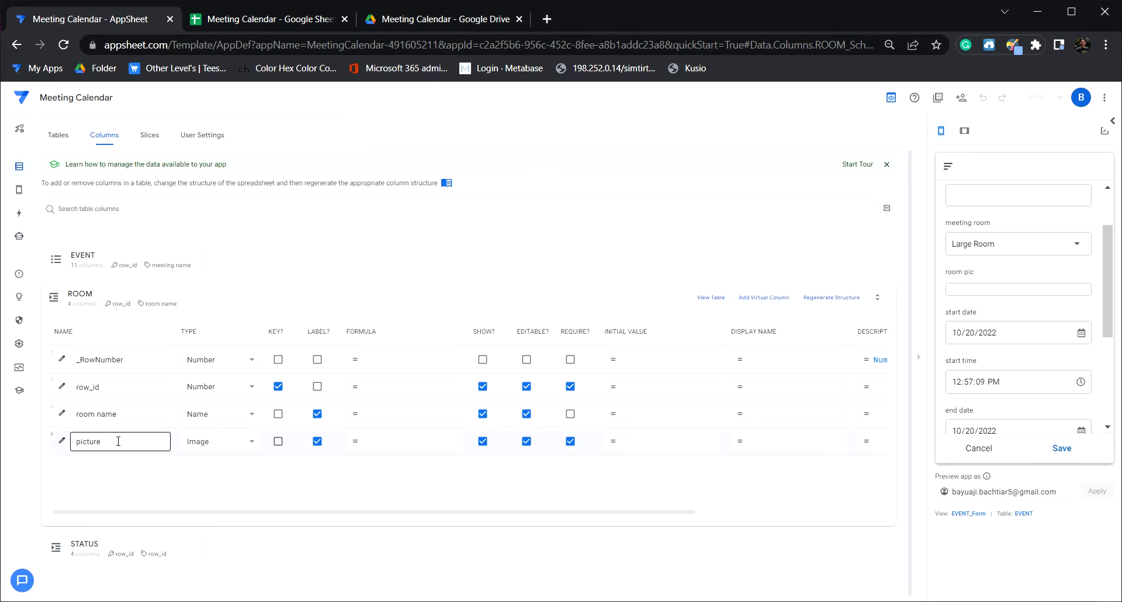
pyautogui.click(178, 259)
pyautogui.click(1008, 246)
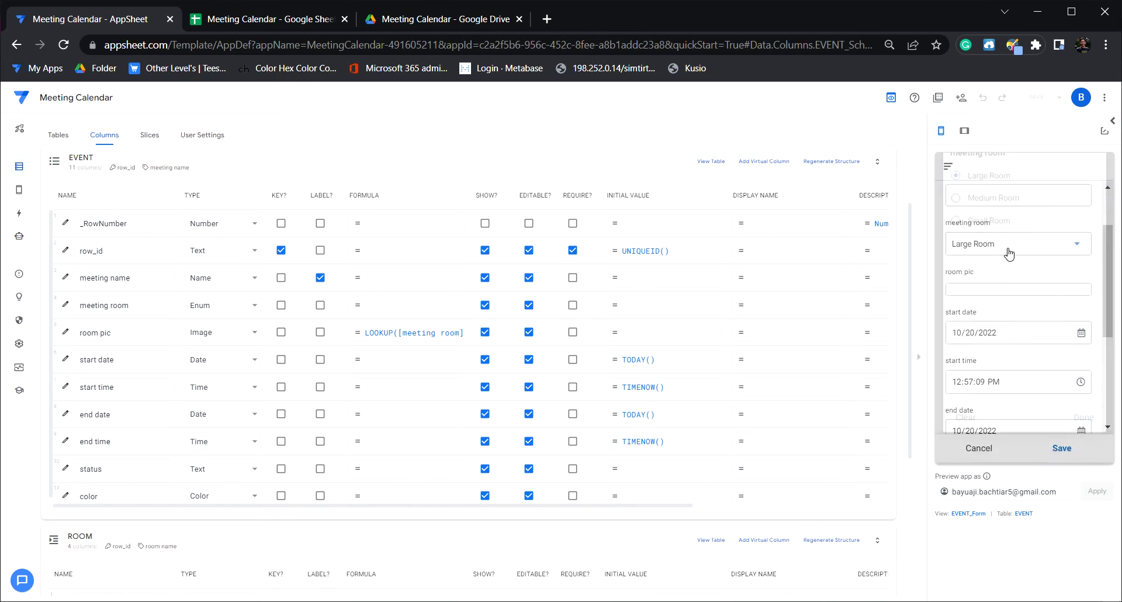
pyautogui.click(1015, 226)
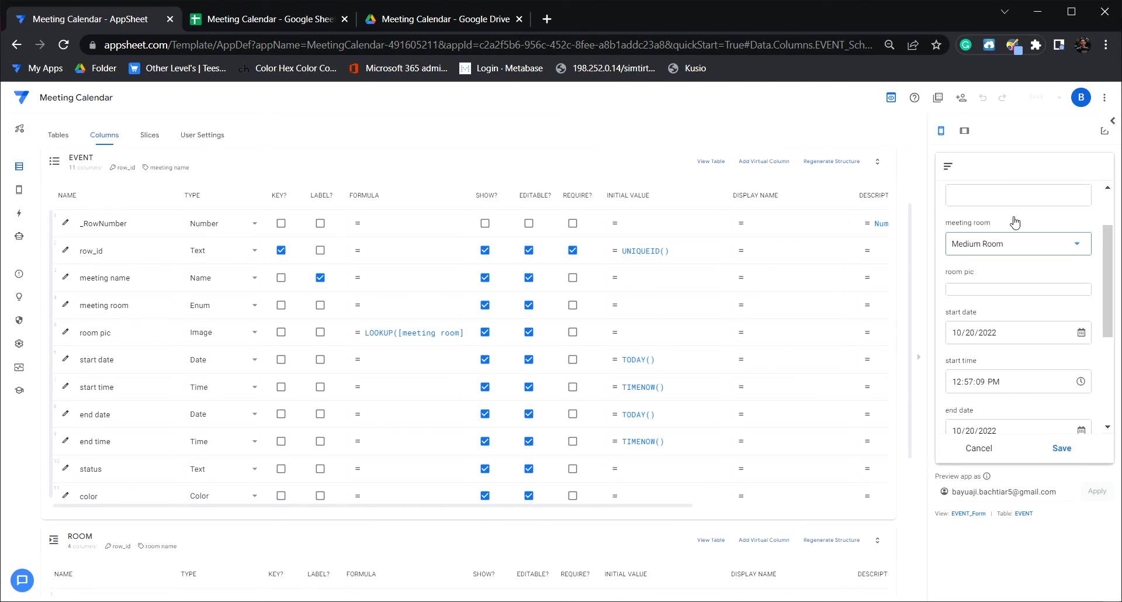
# Step: Compare the ROOM sheet's picture file names with the room images in the Drive folder
pyautogui.click(265, 20)
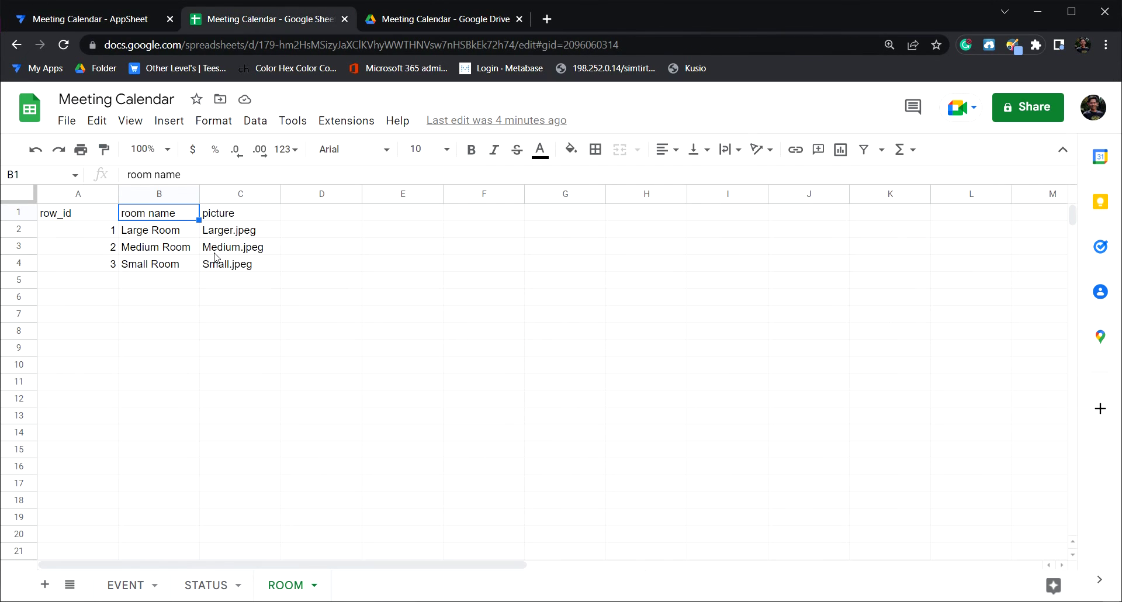
pyautogui.click(419, 19)
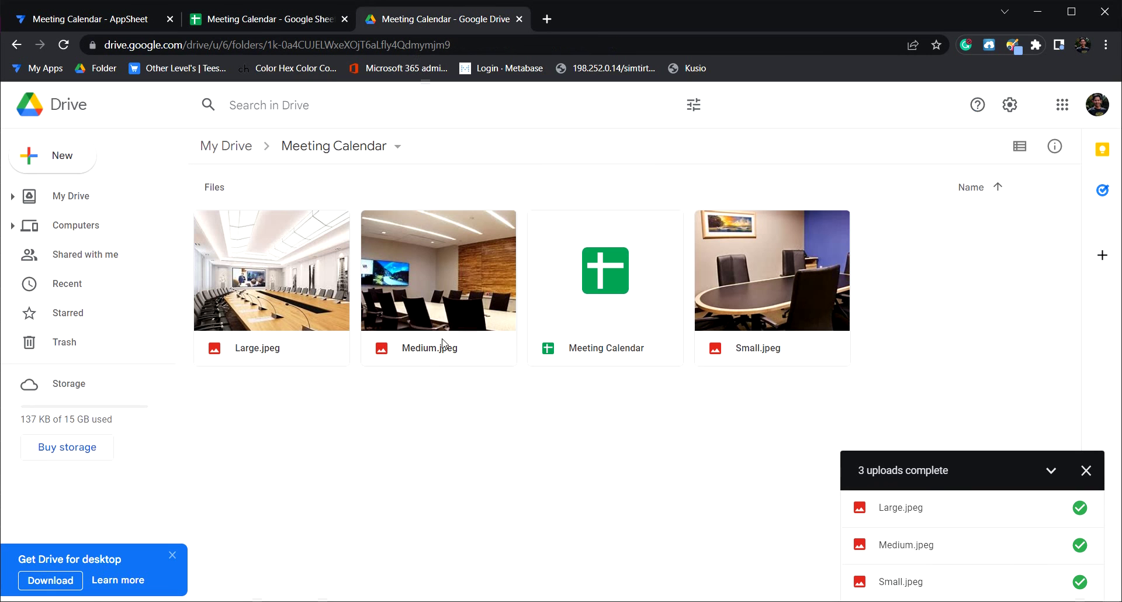
pyautogui.click(234, 19)
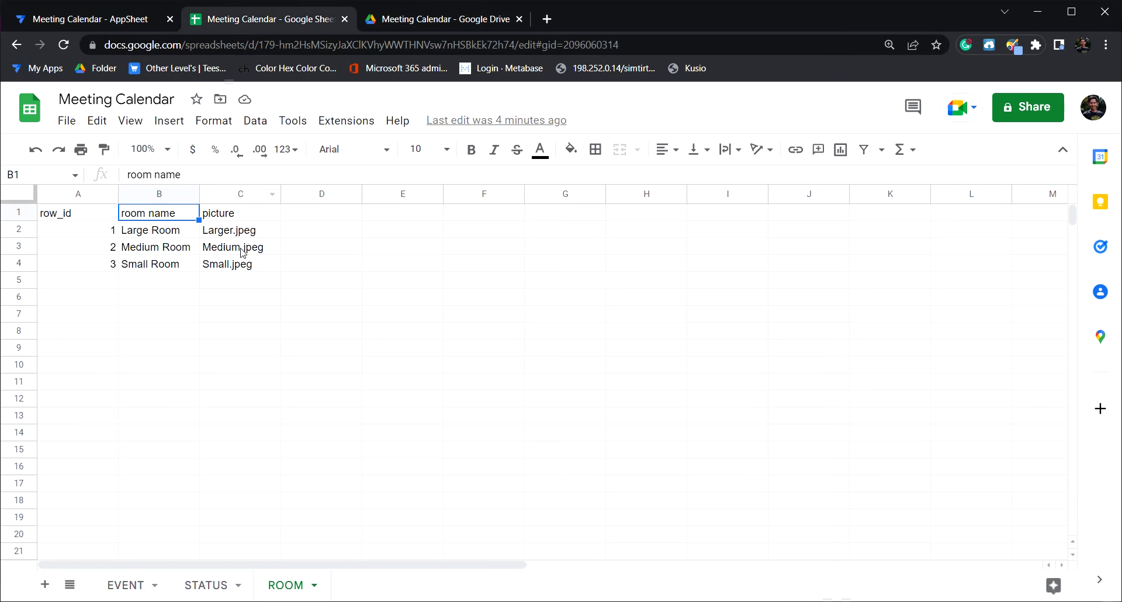
pyautogui.click(132, 21)
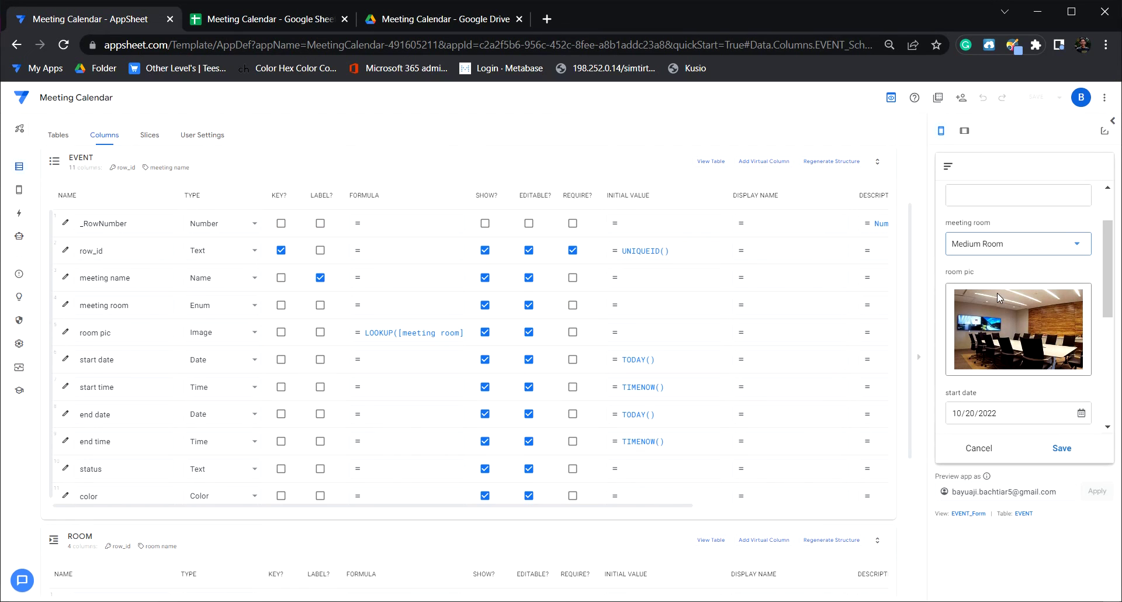
# Step: Switch the preview meeting room to Large Room and scroll the form to find its picture
pyautogui.scroll(-2, 1011, 312)
pyautogui.scroll(2, 1008, 316)
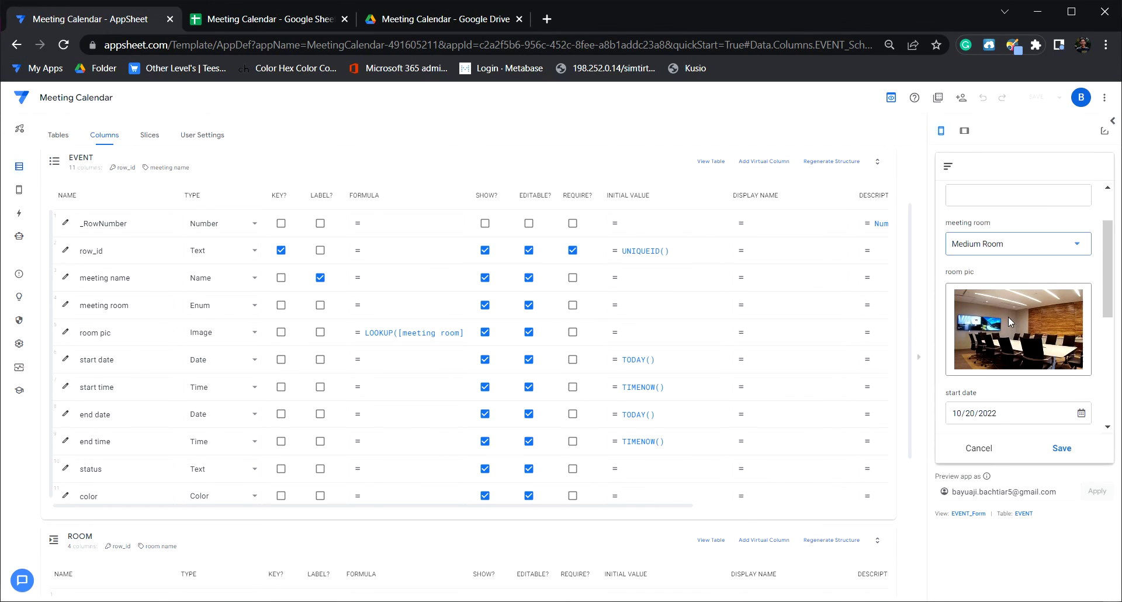
pyautogui.click(1015, 245)
pyautogui.click(999, 194)
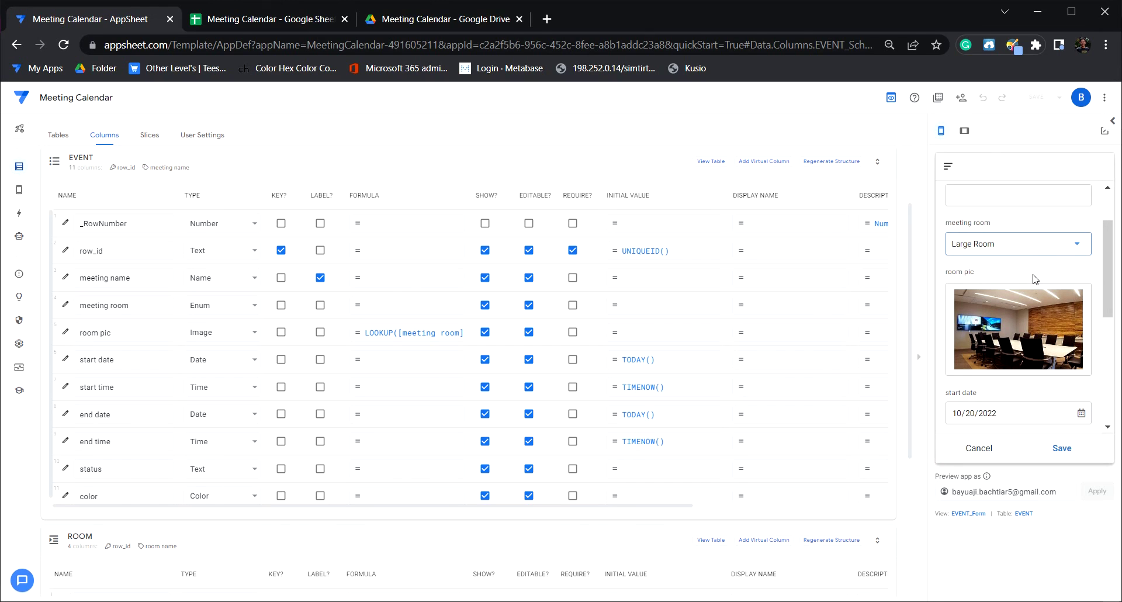
pyautogui.scroll(-2, 1035, 278)
pyautogui.scroll(2, 1034, 278)
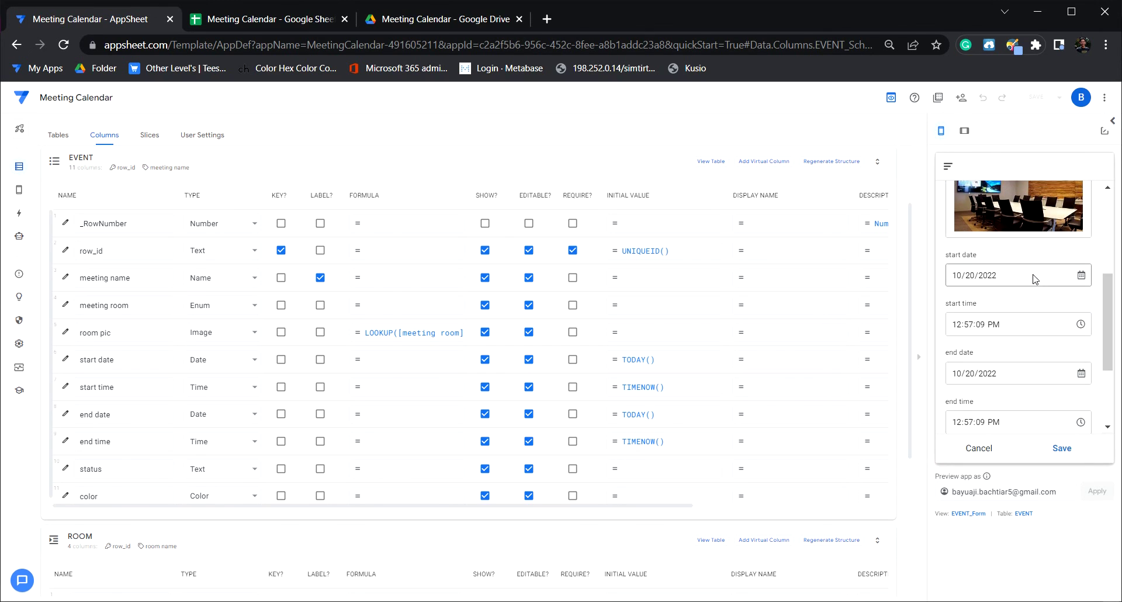
pyautogui.scroll(2, 1035, 279)
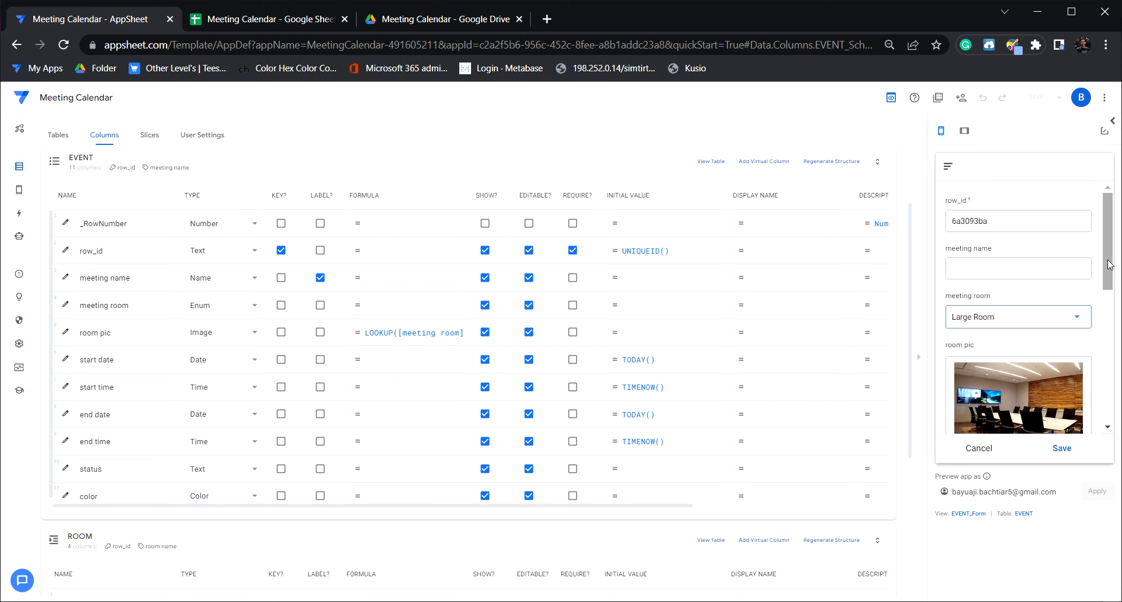
pyautogui.moveTo(1109, 264); pyautogui.dragTo(1064, 305)
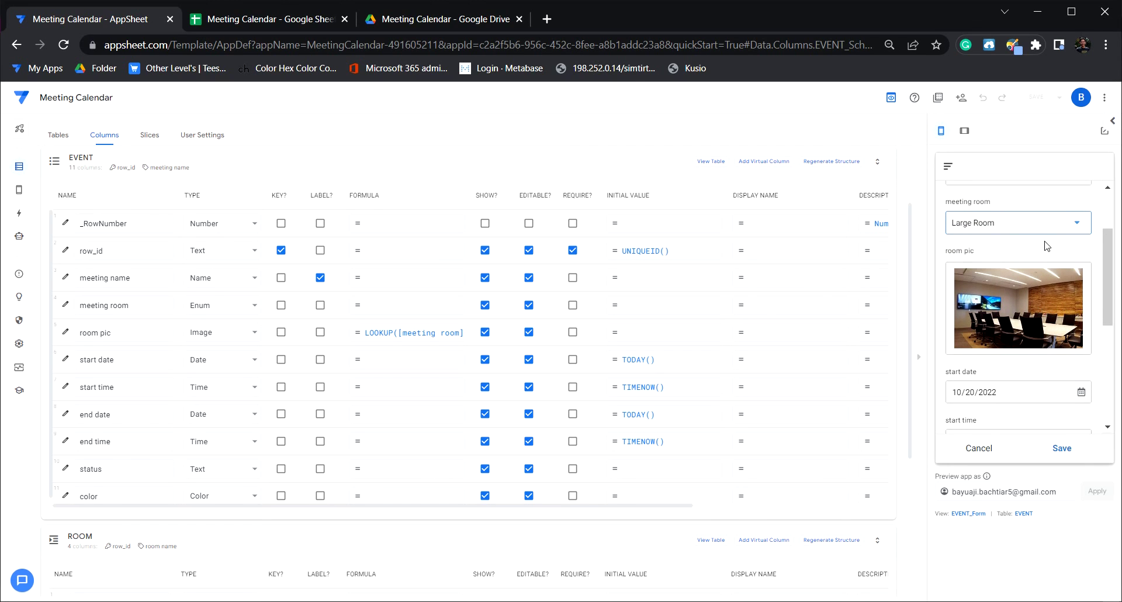
# Step: Cycle the meeting room through Small Room and back to Large Room to test the picture
pyautogui.click(1087, 232)
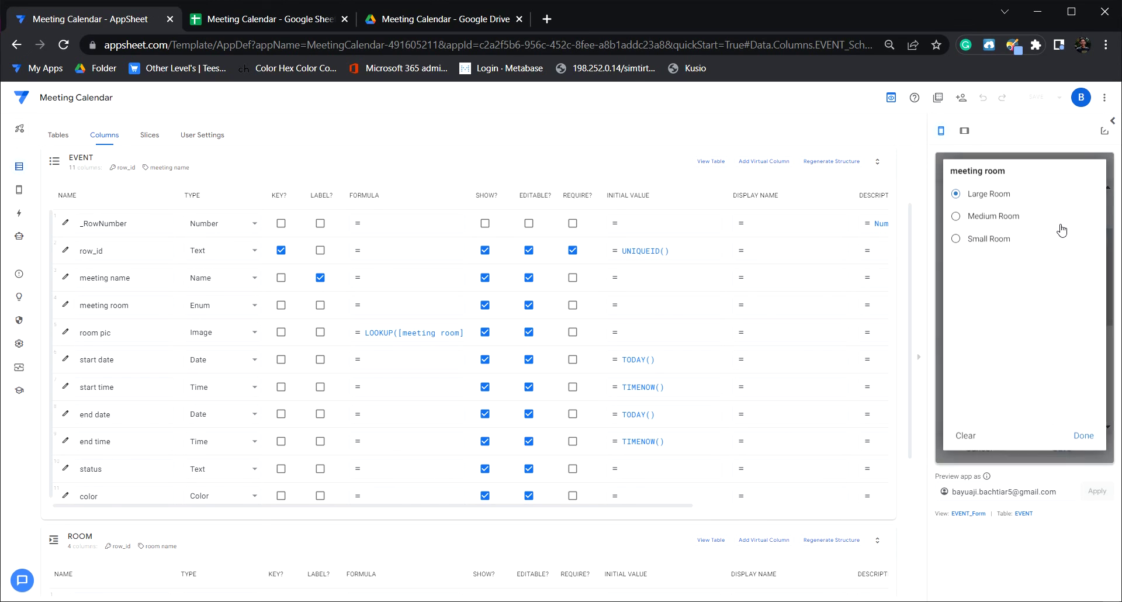
pyautogui.click(996, 245)
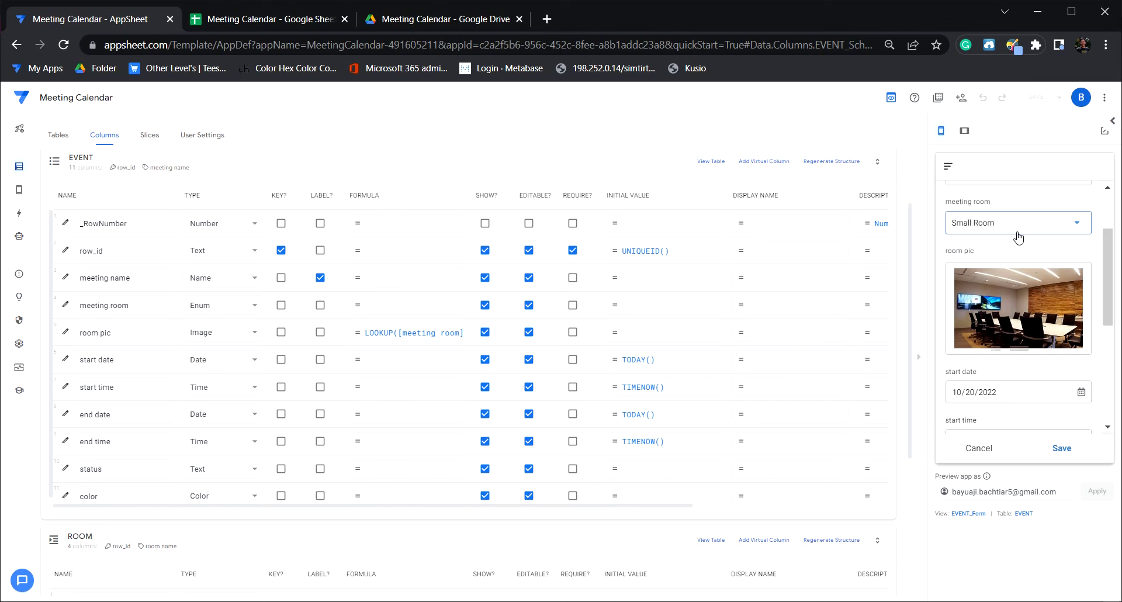
pyautogui.click(1013, 231)
pyautogui.click(1013, 231)
pyautogui.click(1052, 223)
pyautogui.click(1008, 203)
pyautogui.scroll(-3, 1017, 309)
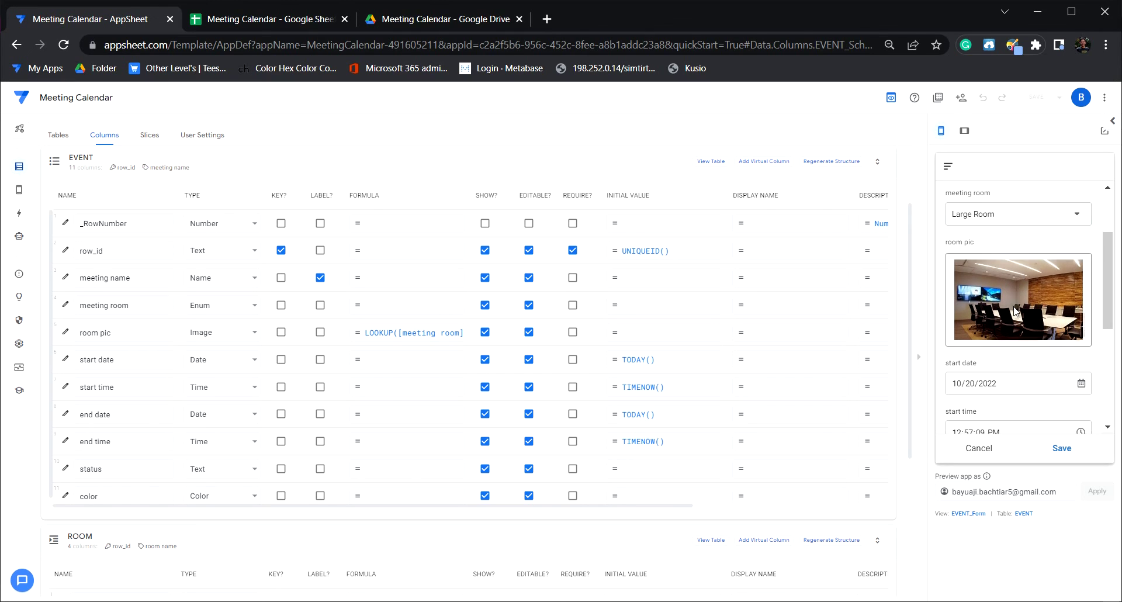
pyautogui.scroll(3, 1016, 310)
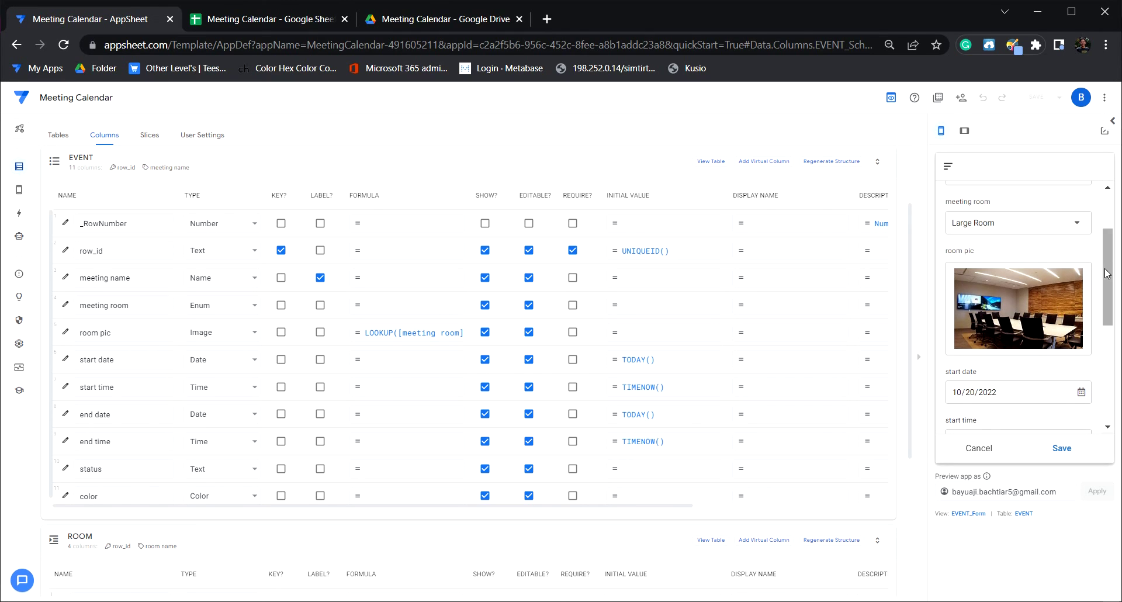
pyautogui.moveTo(1110, 274); pyautogui.dragTo(1114, 303)
pyautogui.scroll(2, 1074, 233)
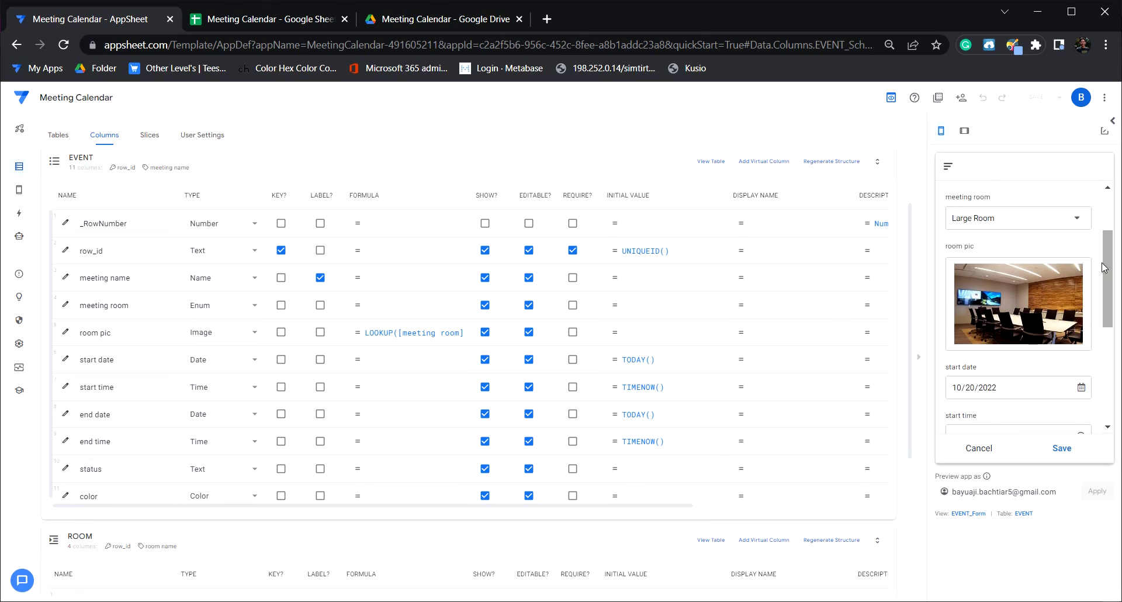
pyautogui.click(1072, 220)
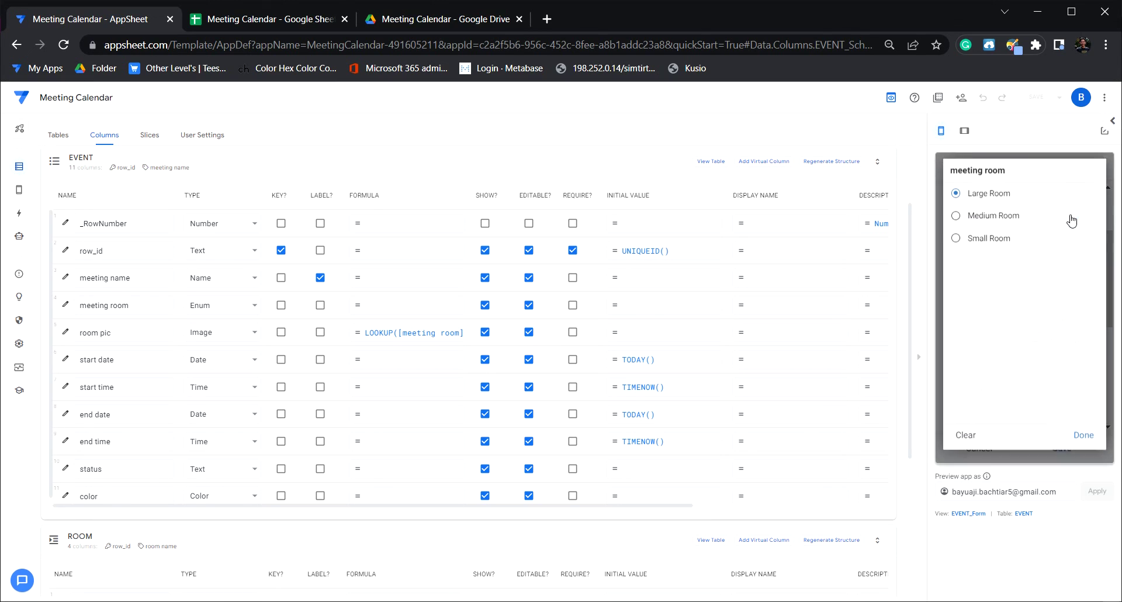
pyautogui.click(1000, 202)
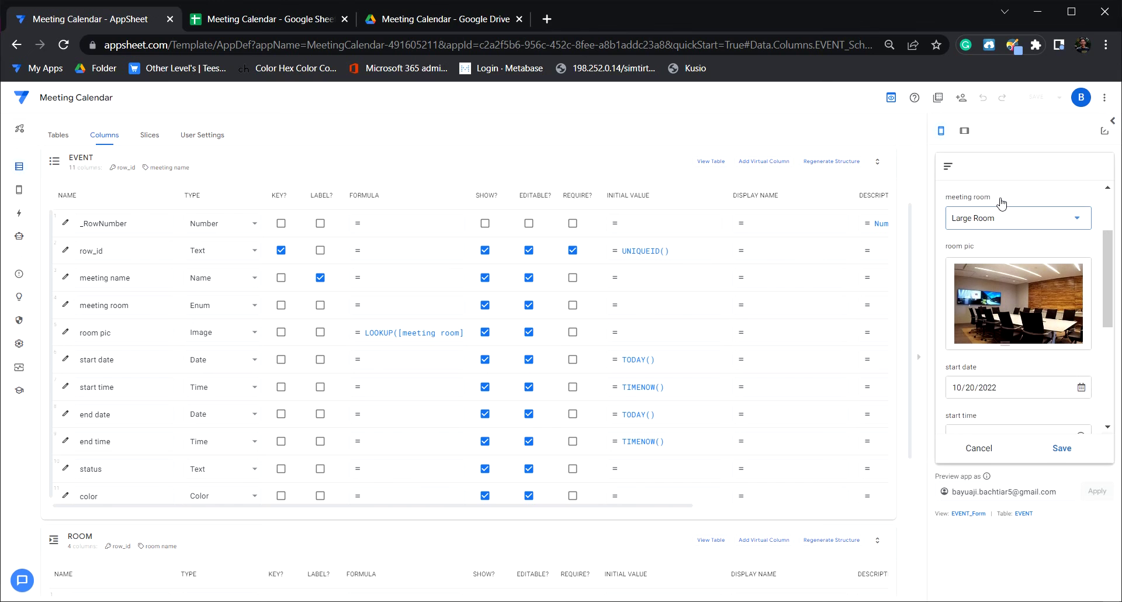
# Step: Check the Drive folder's uploaded room photos, then set the meeting room to Medium Room
pyautogui.click(409, 17)
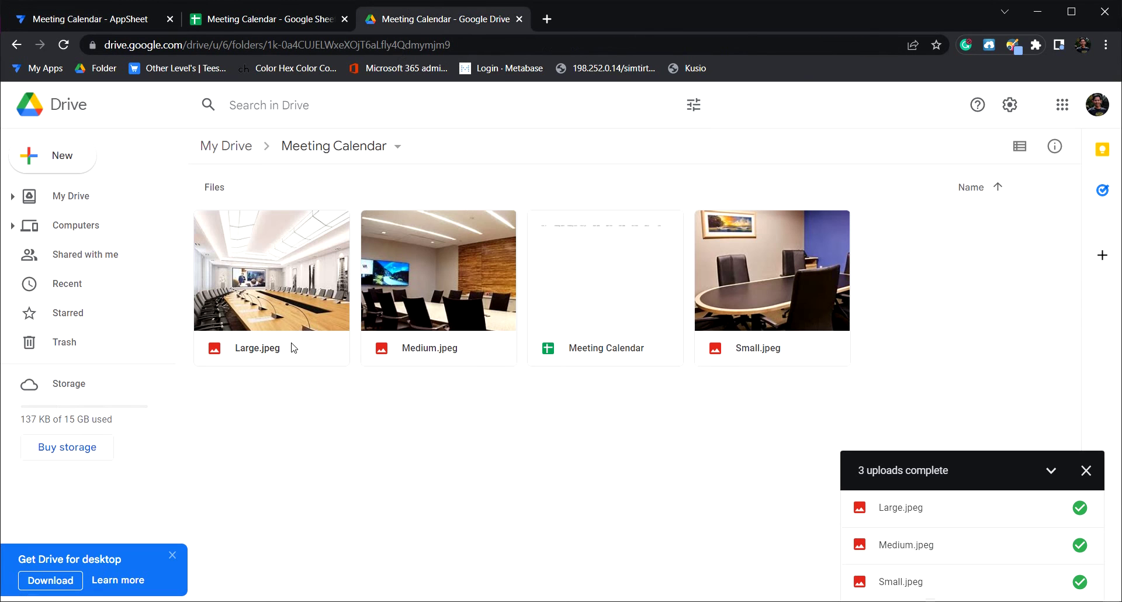
pyautogui.click(1086, 471)
pyautogui.click(135, 24)
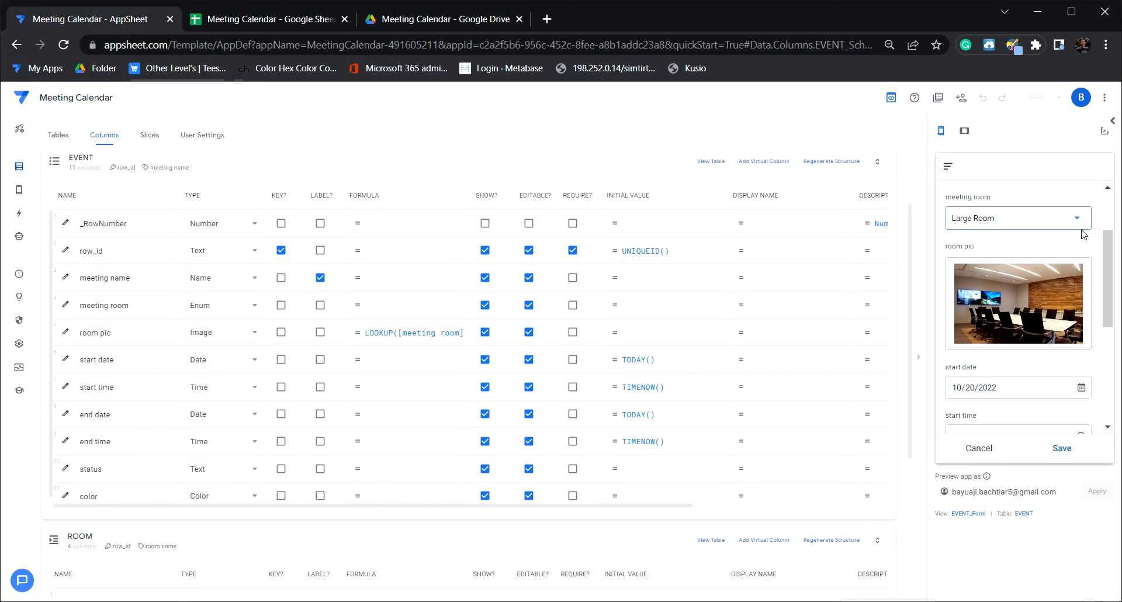
pyautogui.click(1080, 224)
pyautogui.click(1005, 218)
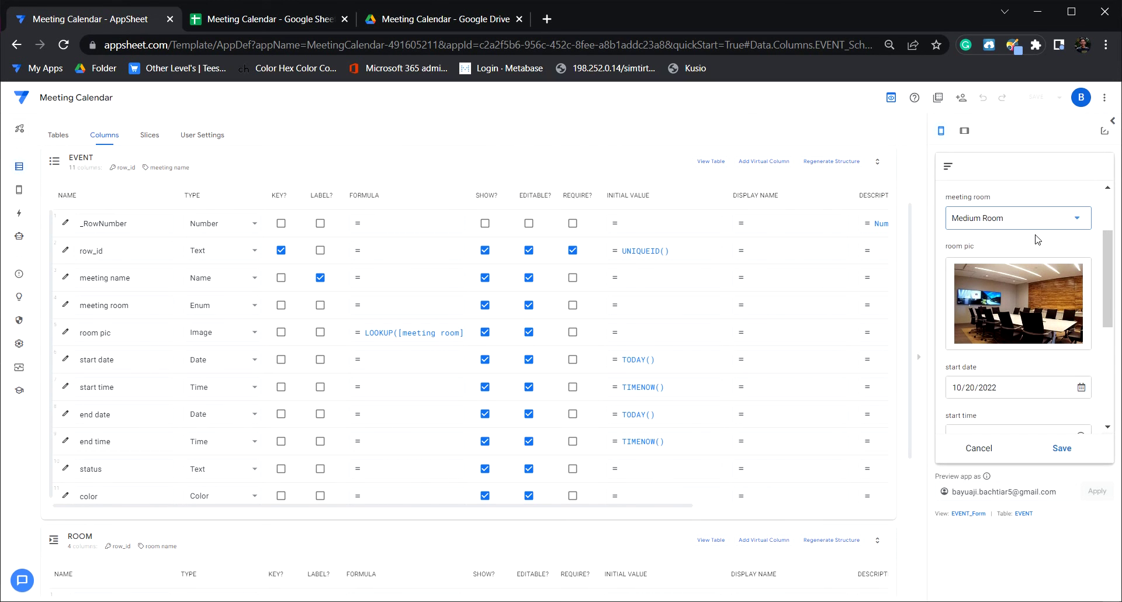
pyautogui.click(1076, 222)
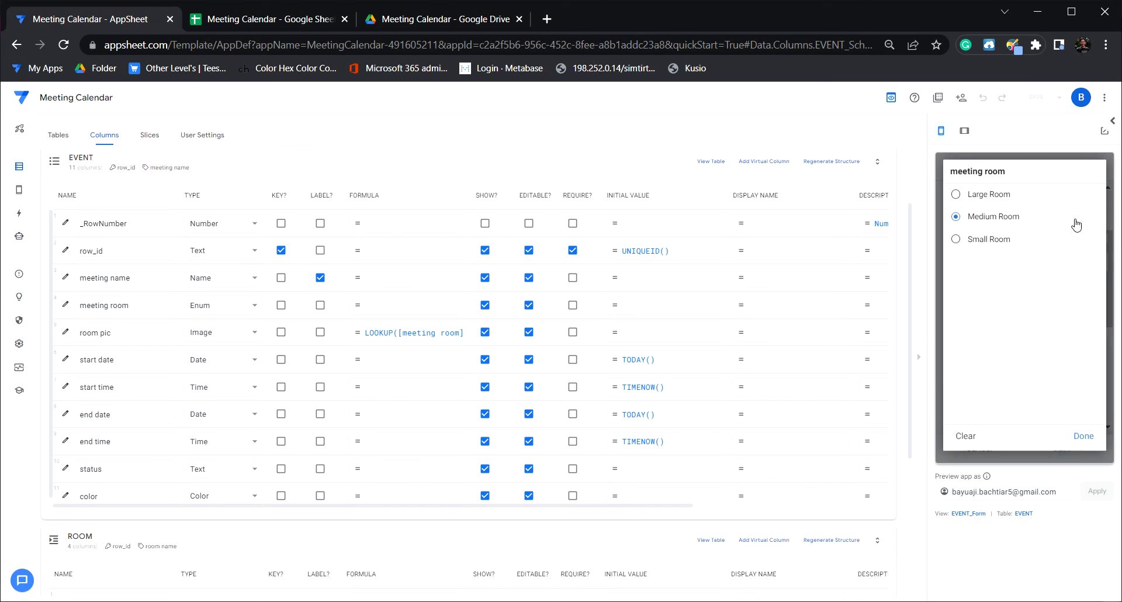
pyautogui.click(1004, 246)
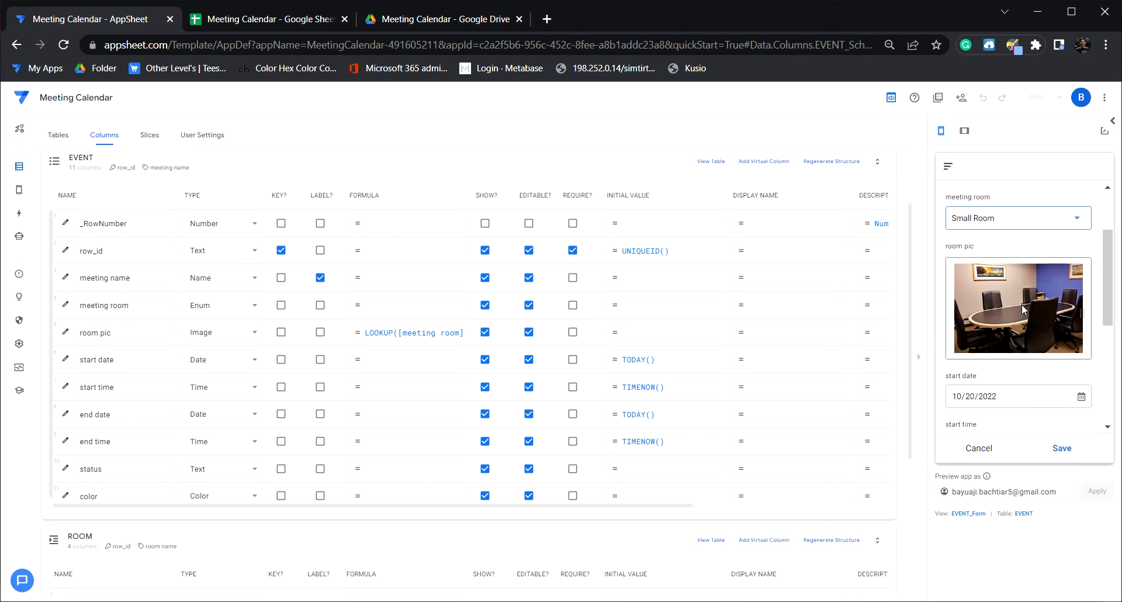
pyautogui.click(1073, 223)
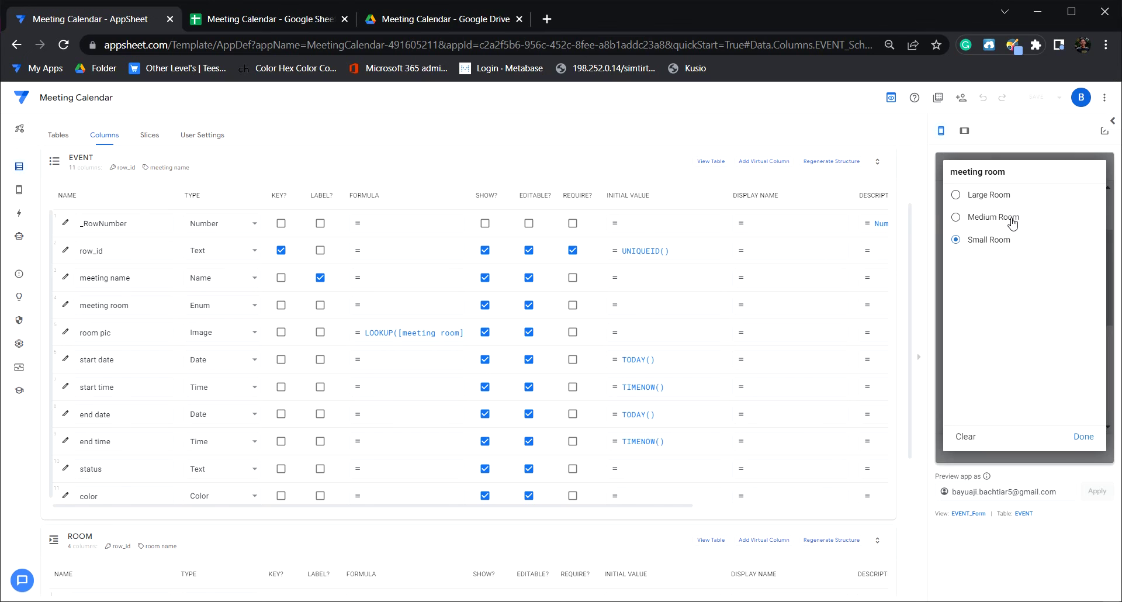
pyautogui.click(1011, 219)
pyautogui.click(1053, 226)
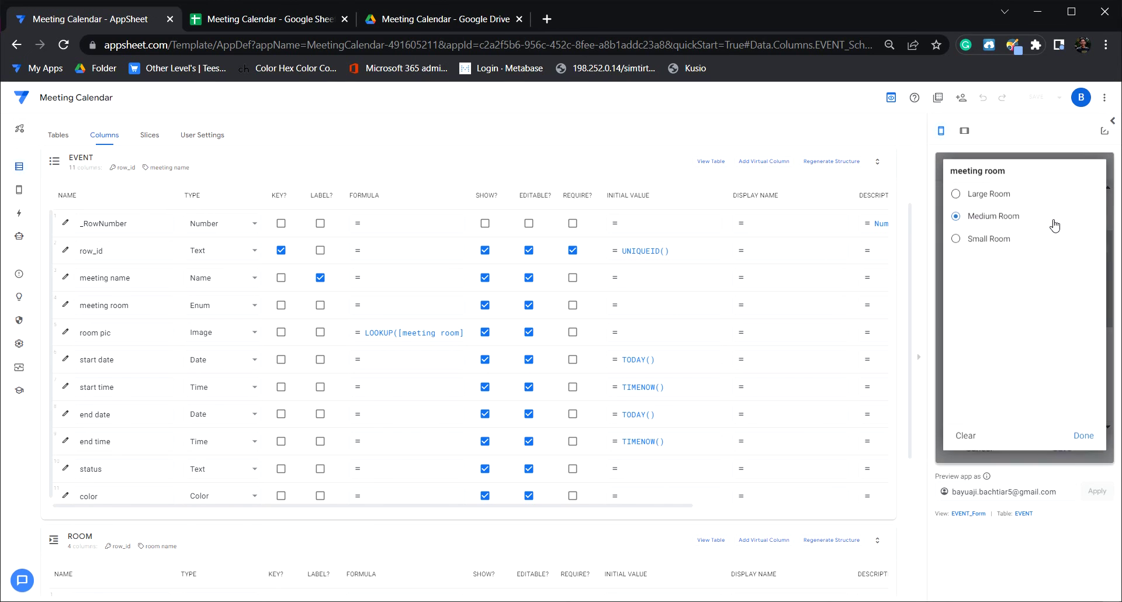
pyautogui.click(997, 199)
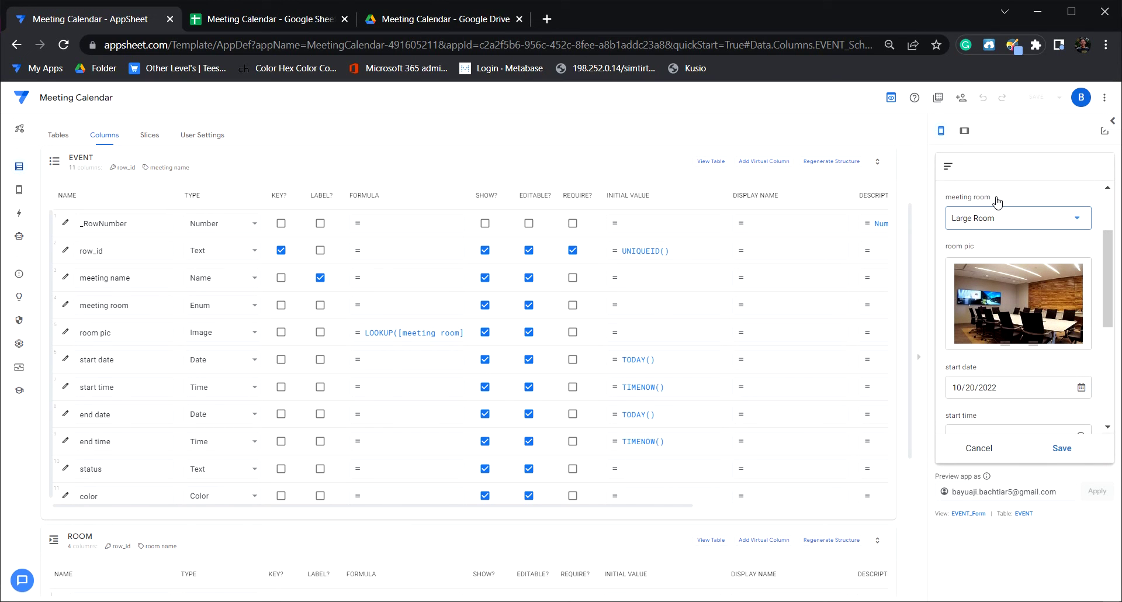
pyautogui.click(273, 19)
# Step: Compare the Large Room picture name in cell C2 with the image file names in Drive
pyautogui.click(160, 236)
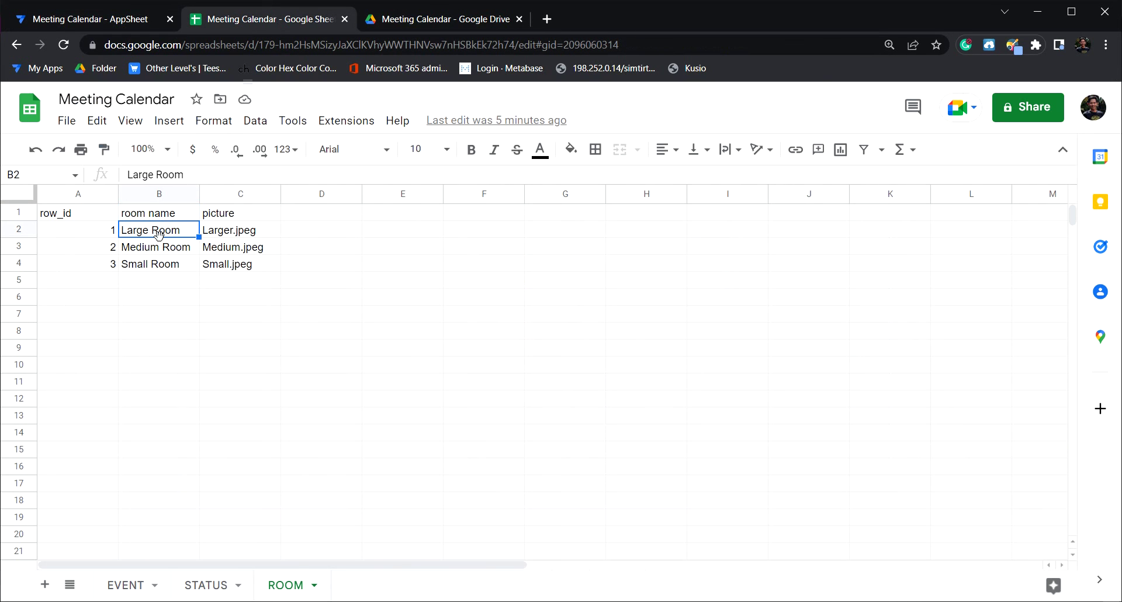
pyautogui.click(236, 236)
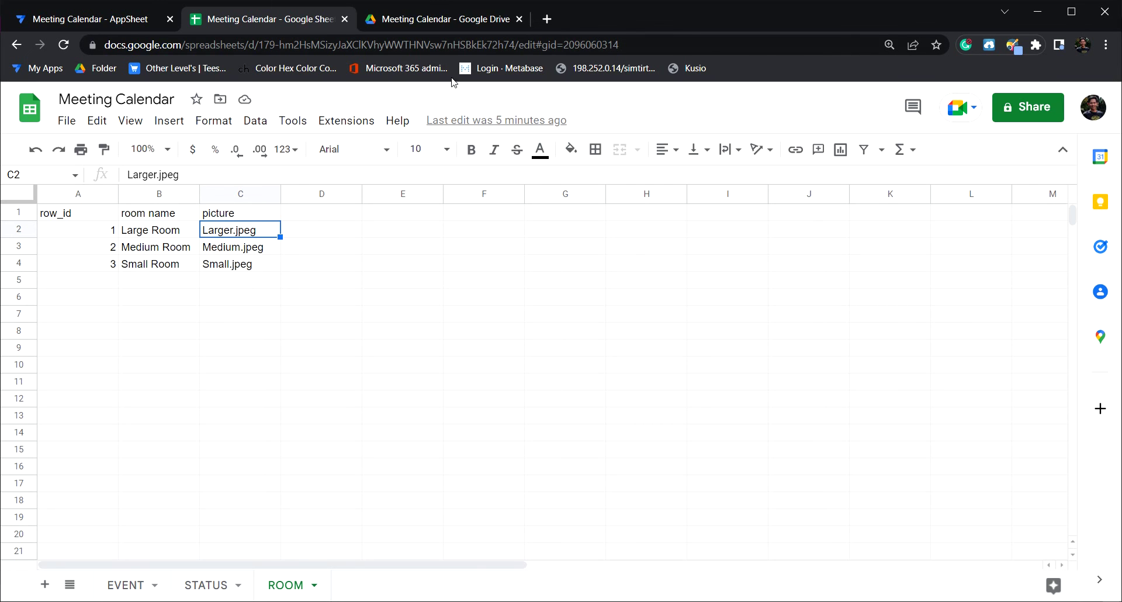
pyautogui.click(492, 21)
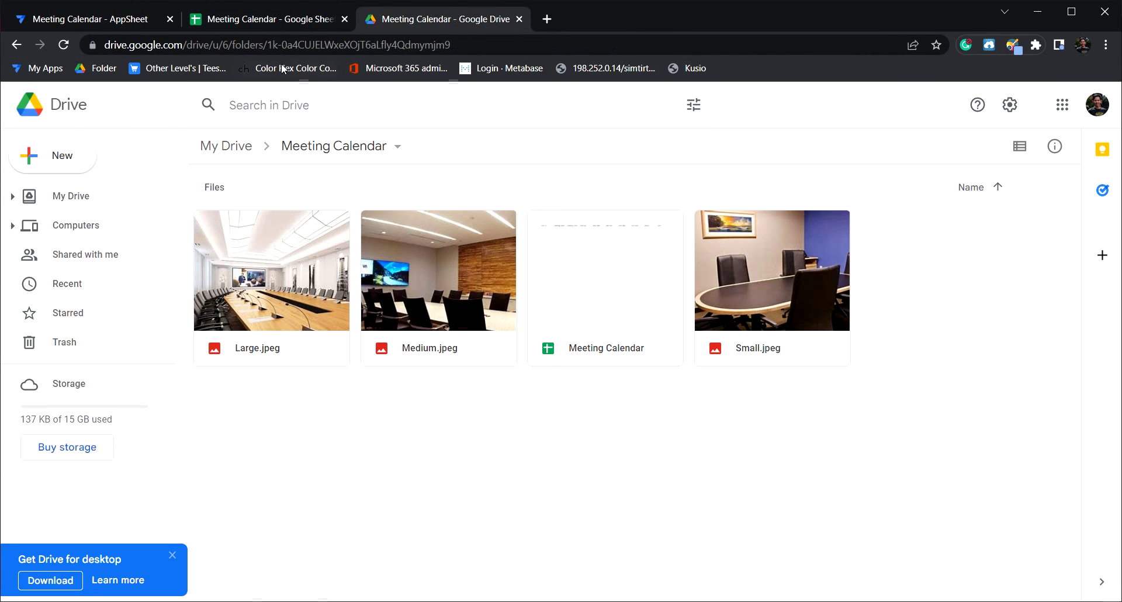
pyautogui.click(268, 18)
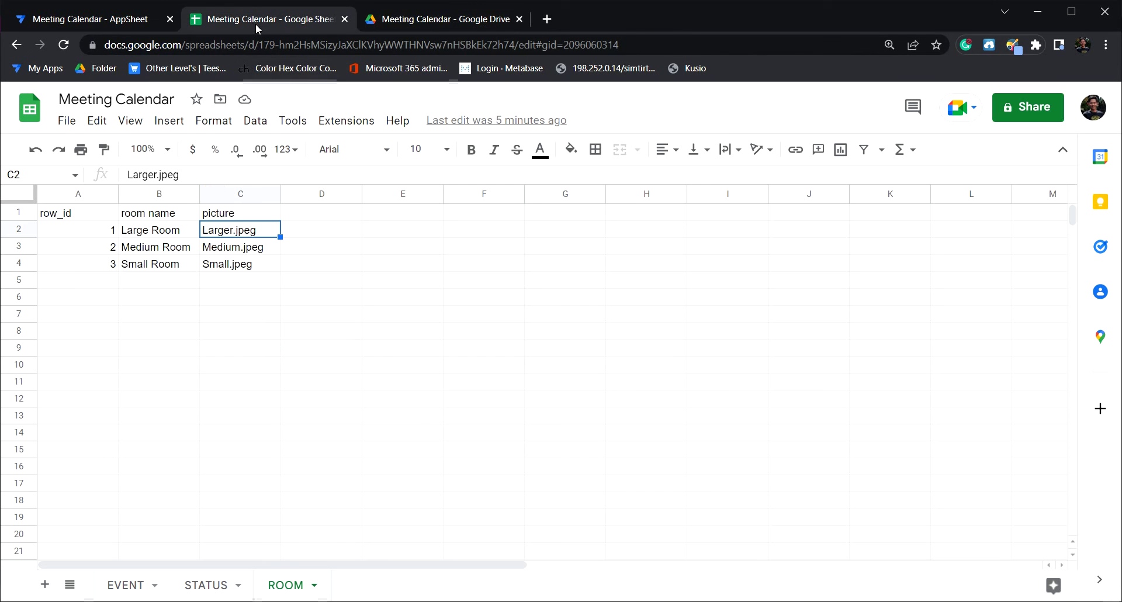
# Step: Correct C2 from Larger.jpeg to Large.jpeg and return to the AppSheet editor
pyautogui.click(156, 175)
pyautogui.press('BackSpace')
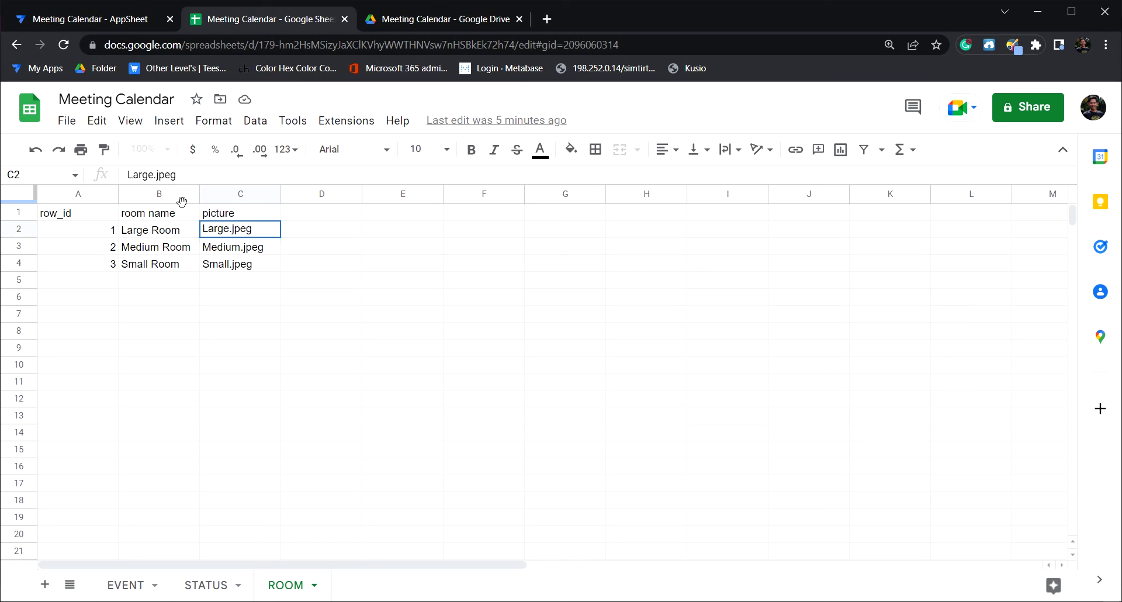
pyautogui.click(323, 310)
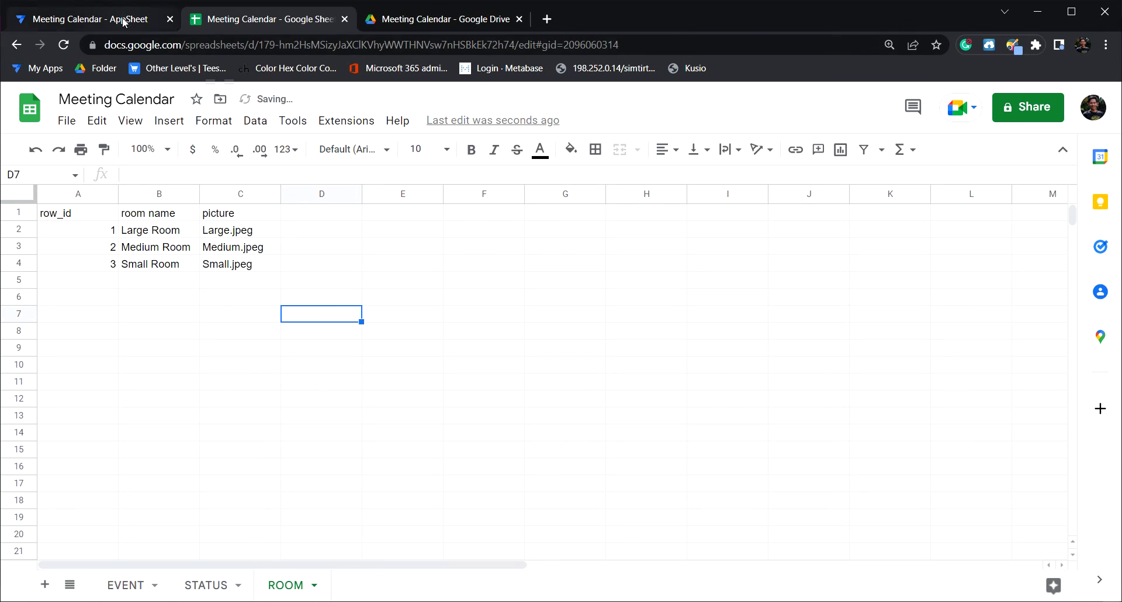
pyautogui.click(102, 19)
# Step: Try Large and Medium Room in the open form, then discard it and resync the app
pyautogui.click(1032, 225)
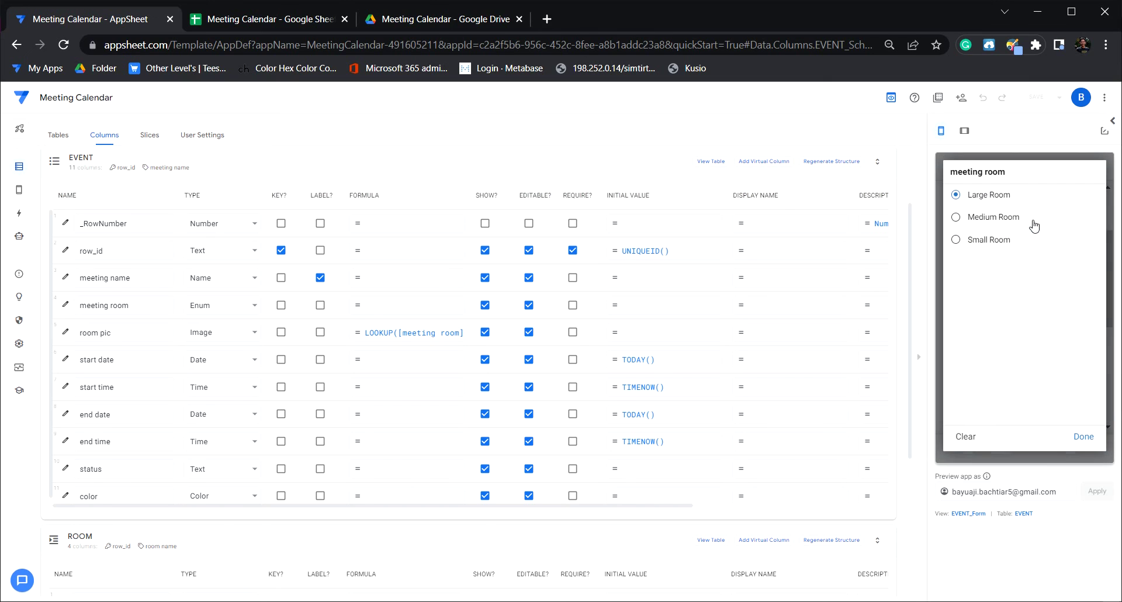
pyautogui.click(1024, 222)
pyautogui.click(1019, 219)
pyautogui.click(1009, 198)
pyautogui.click(977, 448)
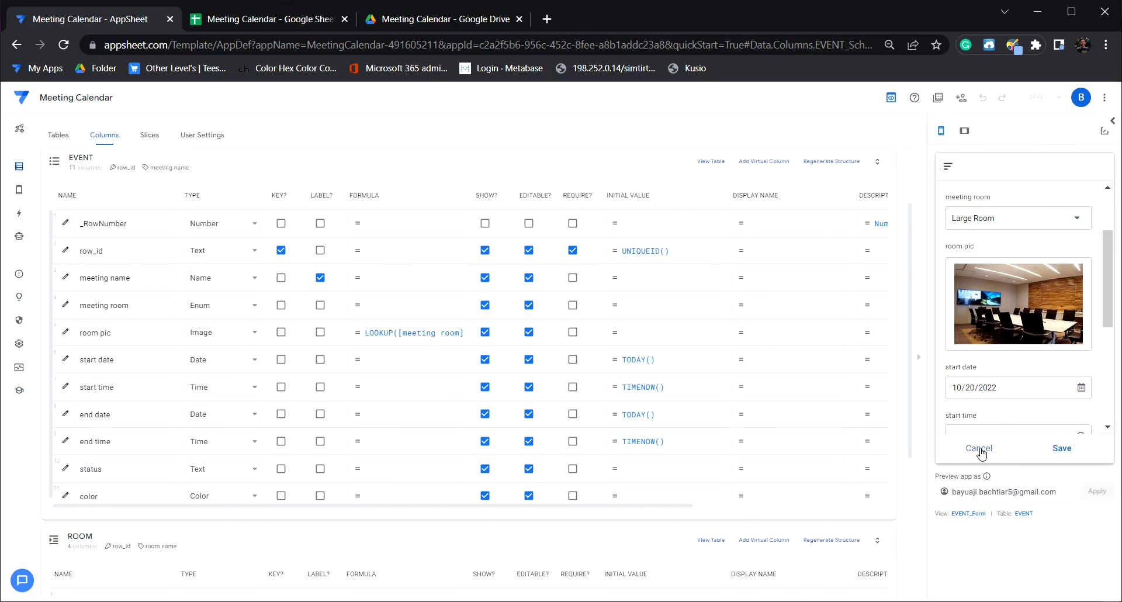
pyautogui.click(1101, 166)
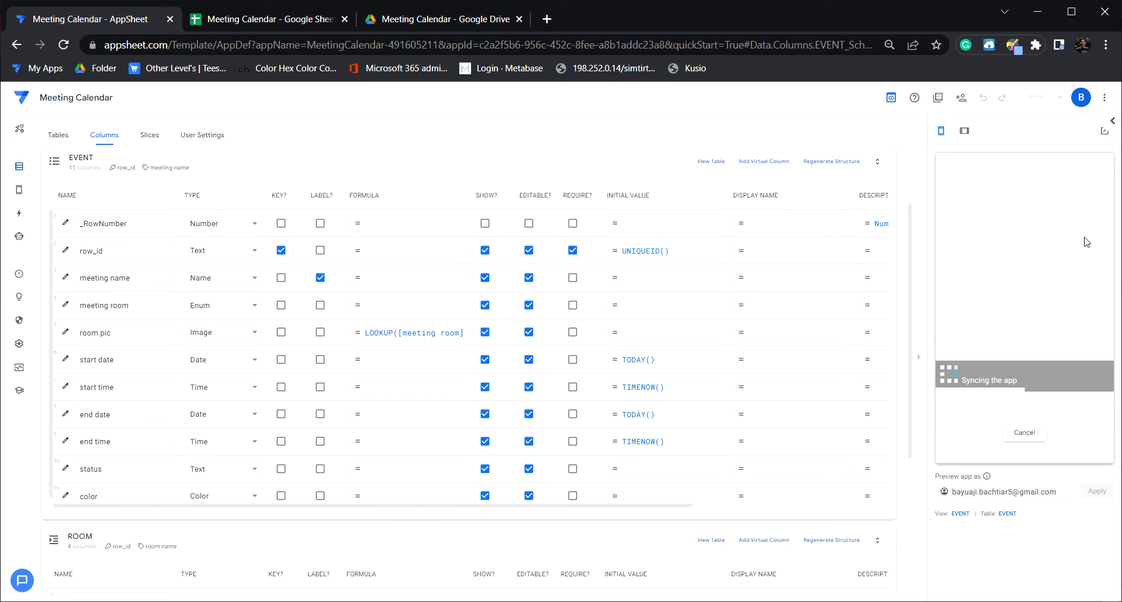
# Step: In a new event, confirm Large, Medium and Small Room each show a photo, ending on Small Room
pyautogui.click(1091, 415)
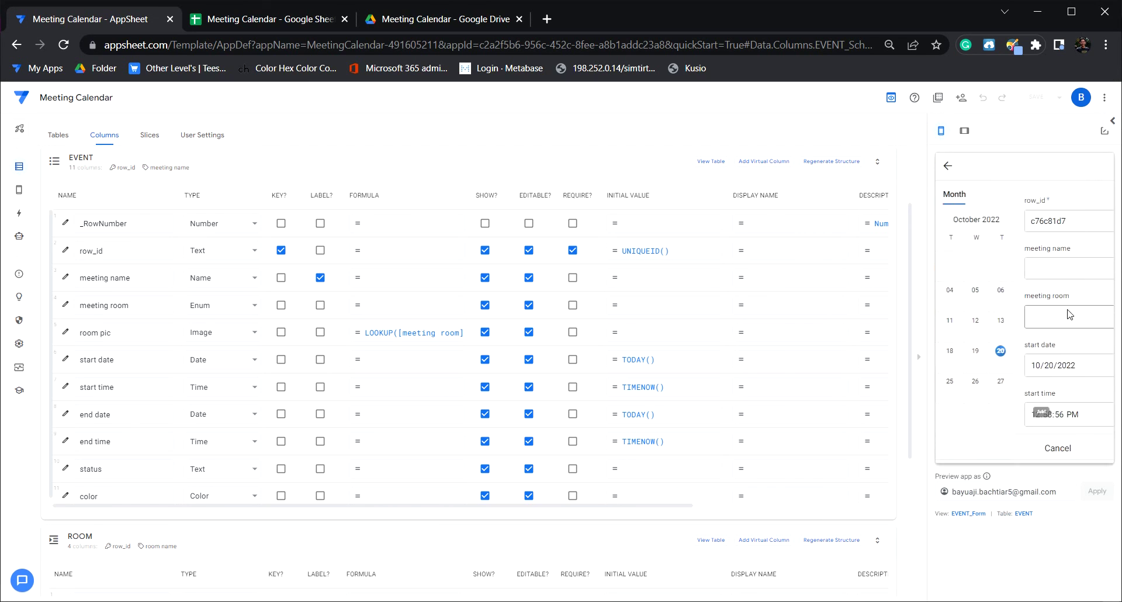
pyautogui.click(1072, 316)
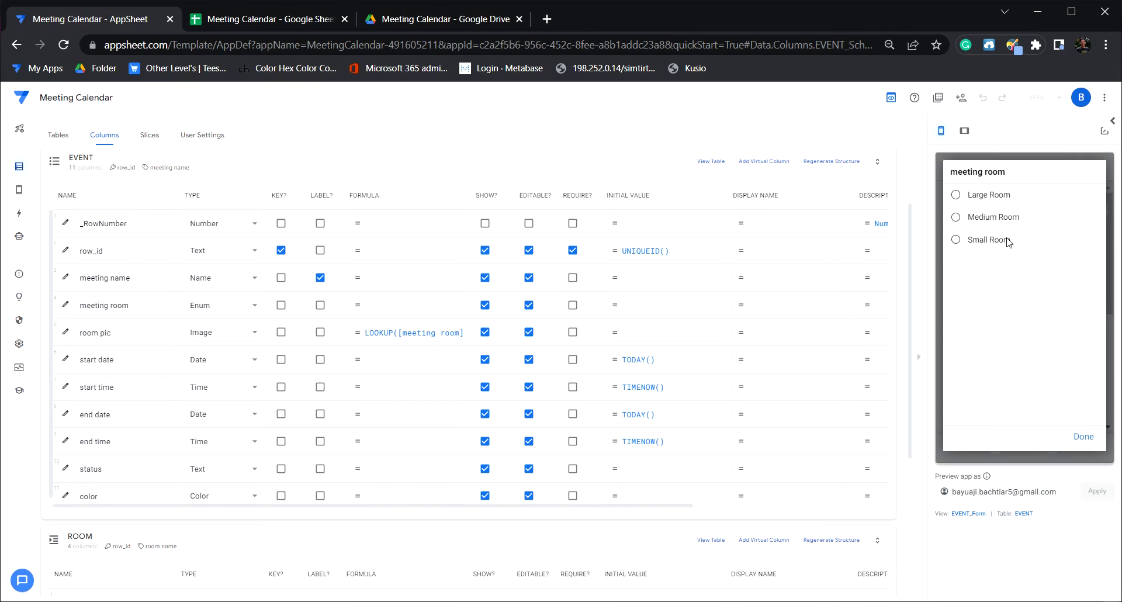
pyautogui.click(989, 195)
pyautogui.scroll(-2, 1045, 308)
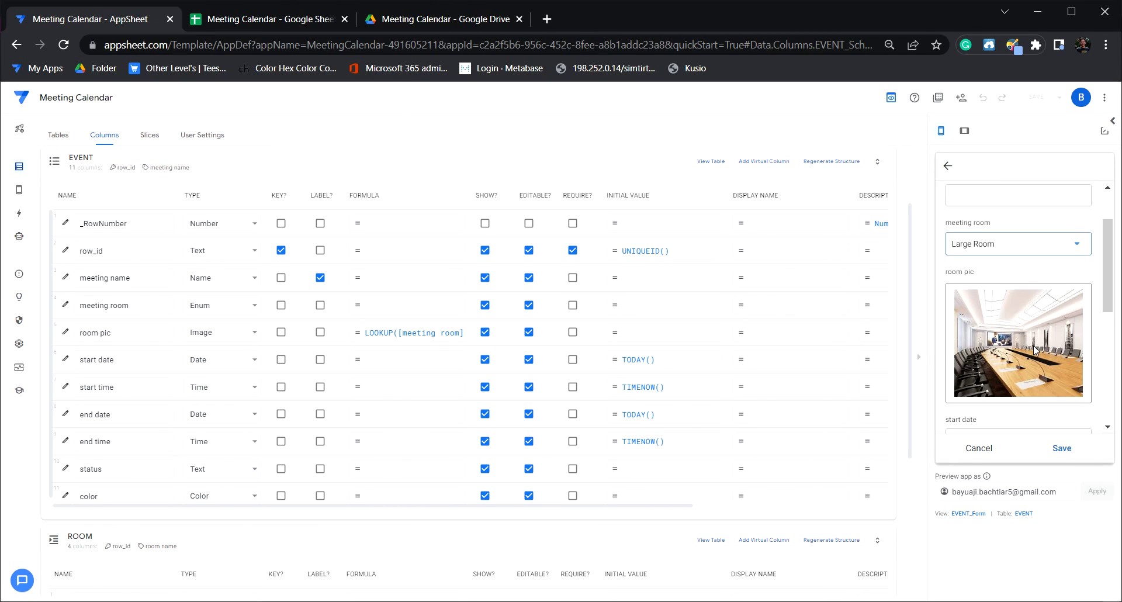
pyautogui.click(1067, 250)
pyautogui.click(1004, 225)
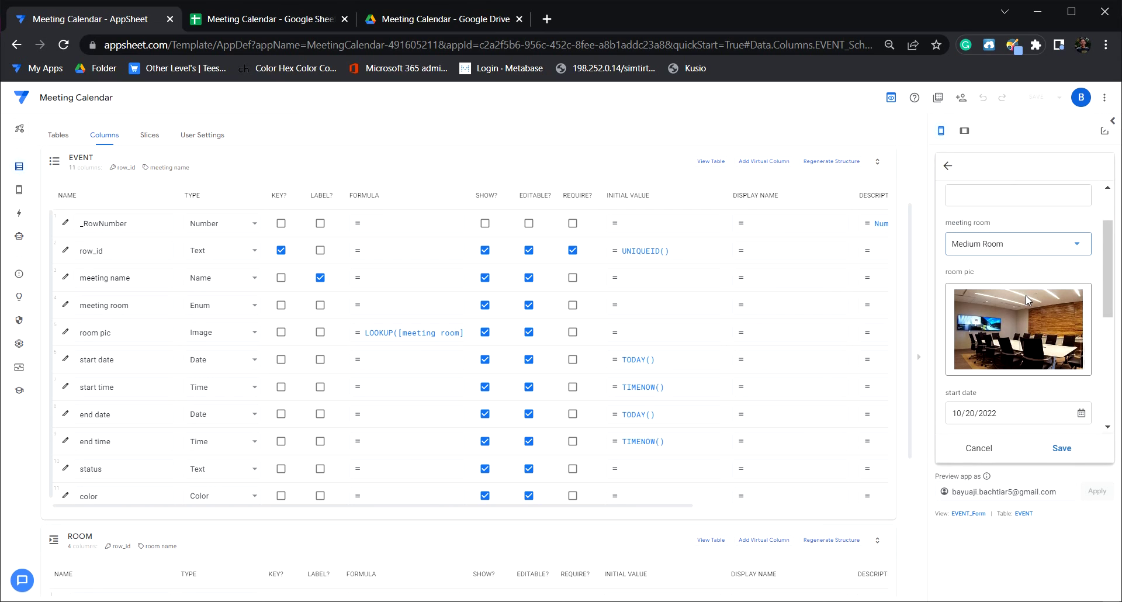
pyautogui.click(1072, 246)
pyautogui.click(1048, 240)
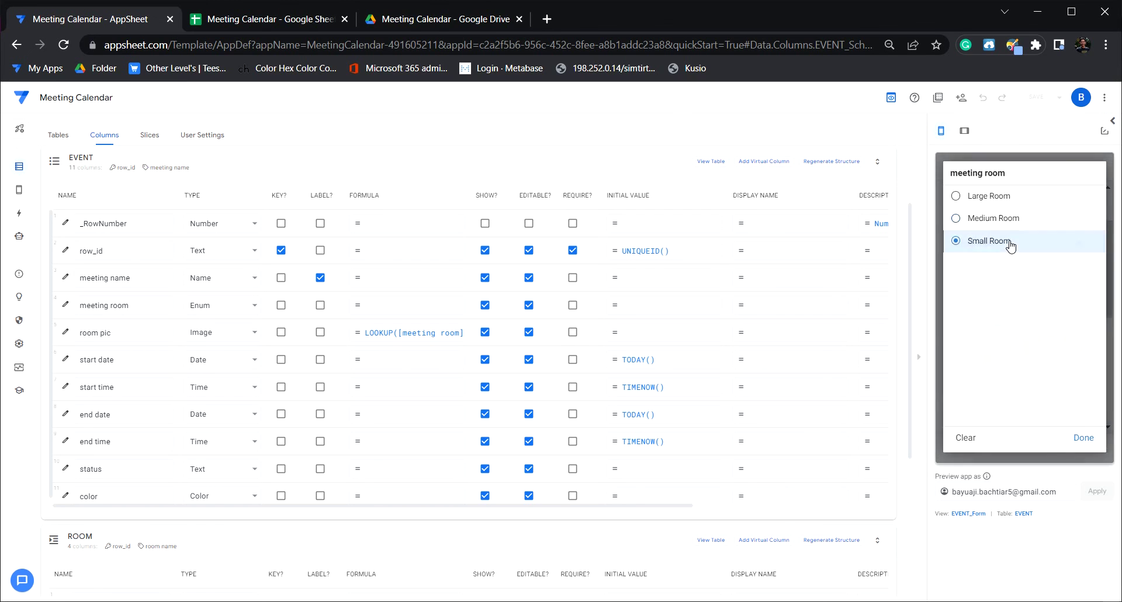
# Step: Scroll down the event form and start filling in the status field
pyautogui.scroll(-3, 1003, 342)
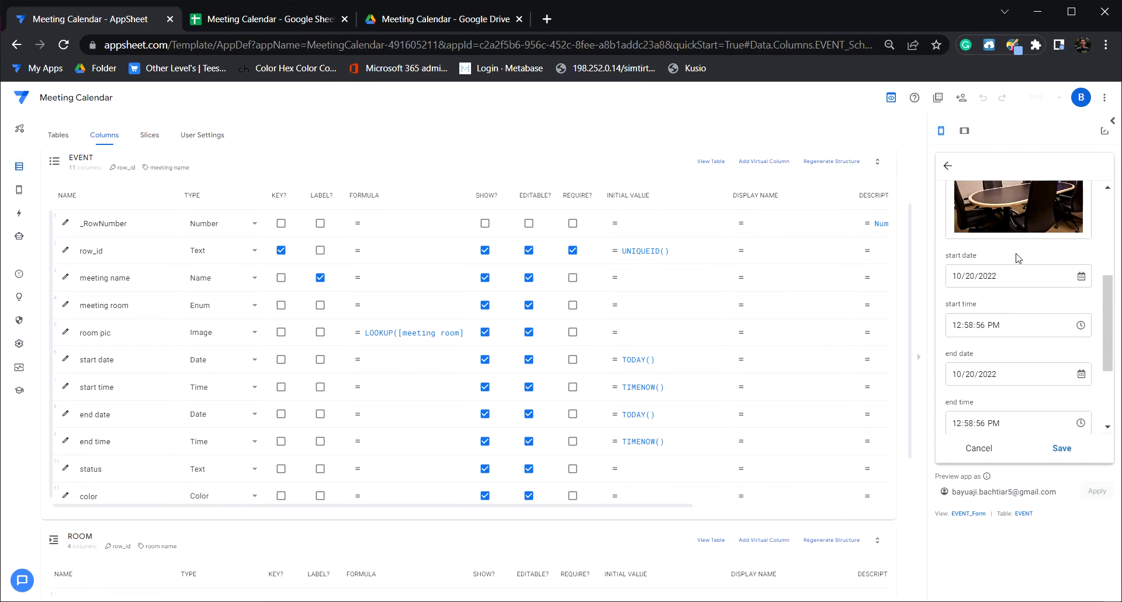
pyautogui.scroll(-3, 1023, 294)
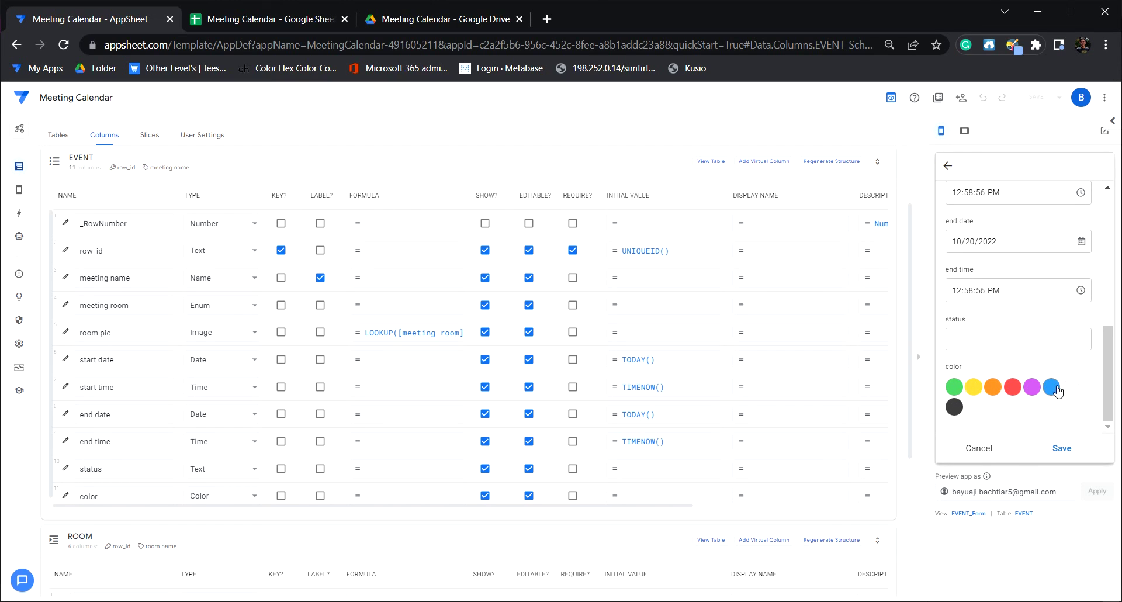
pyautogui.click(971, 338)
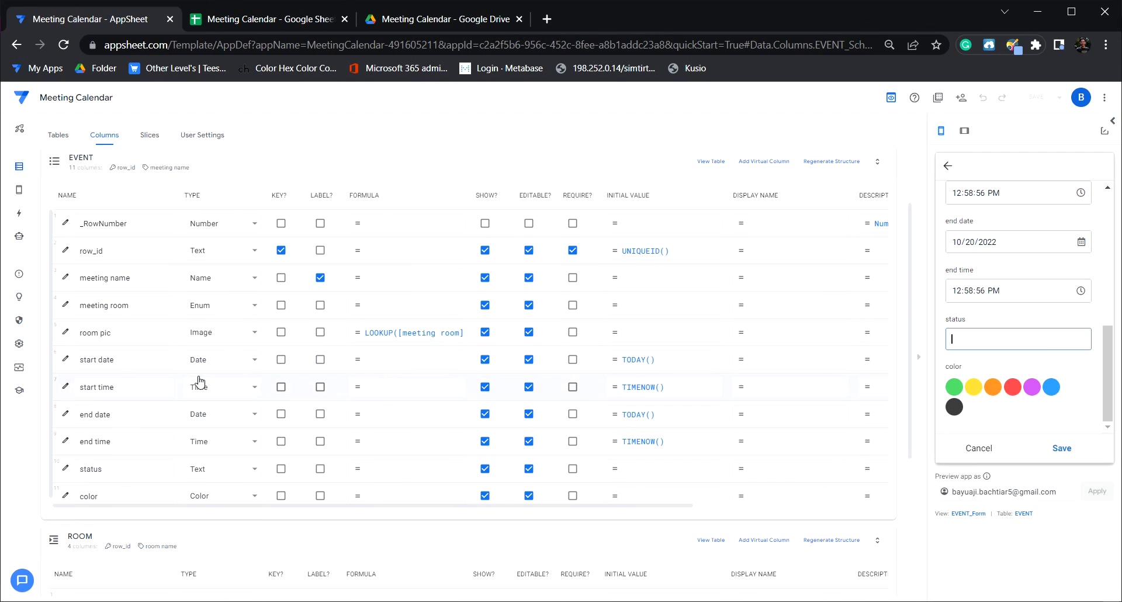
pyautogui.scroll(-3, 234, 386)
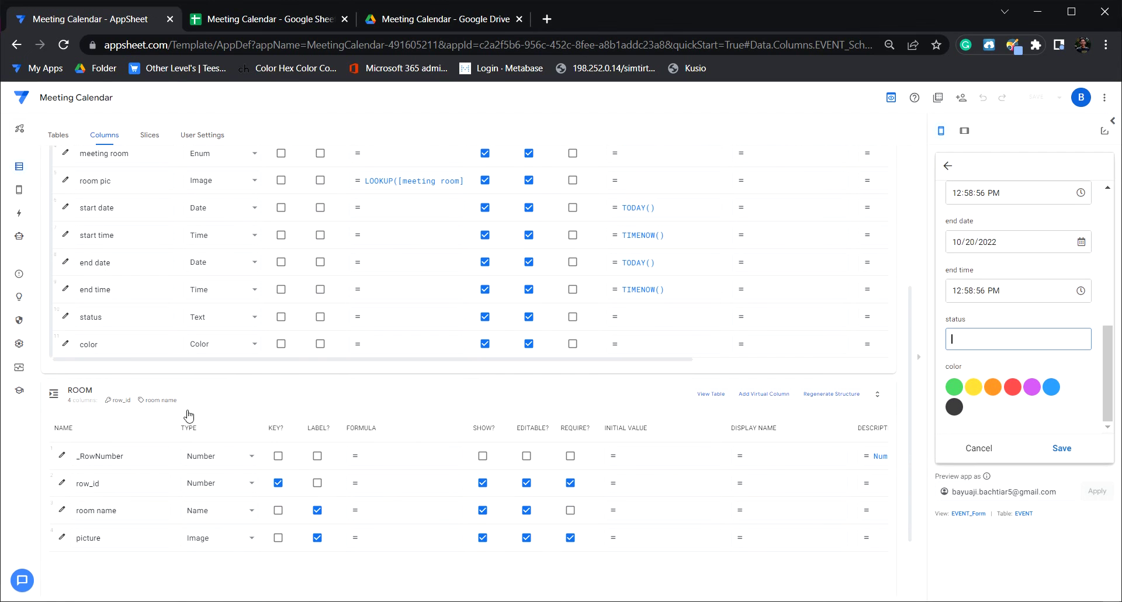
# Step: Change the EVENT status column's type to Enum and add an empty value slot
pyautogui.click(65, 316)
pyautogui.click(529, 256)
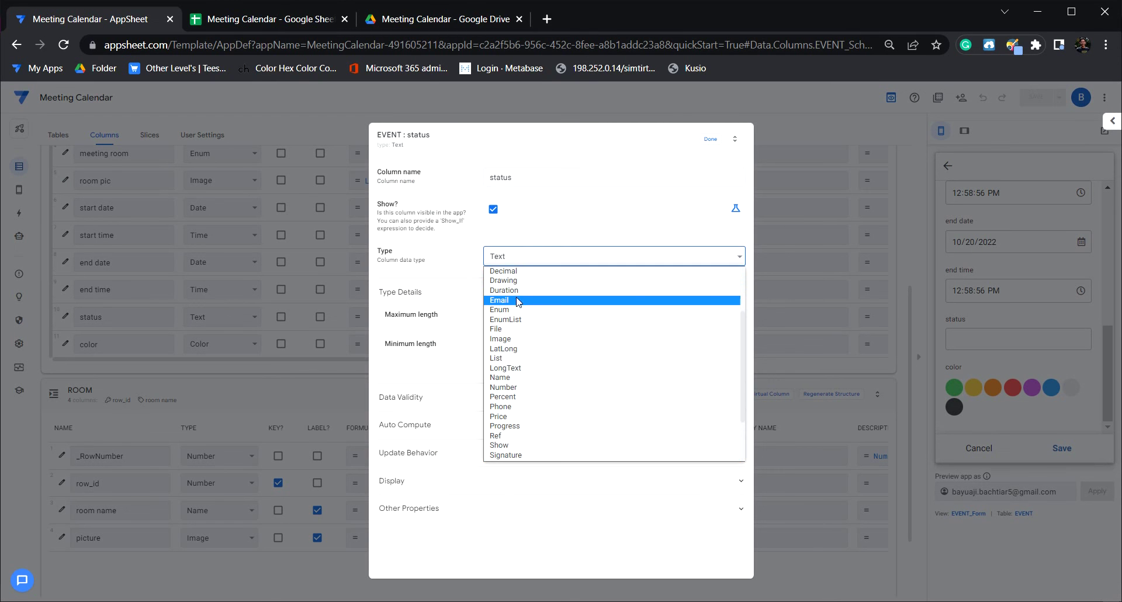
pyautogui.click(515, 303)
pyautogui.click(526, 260)
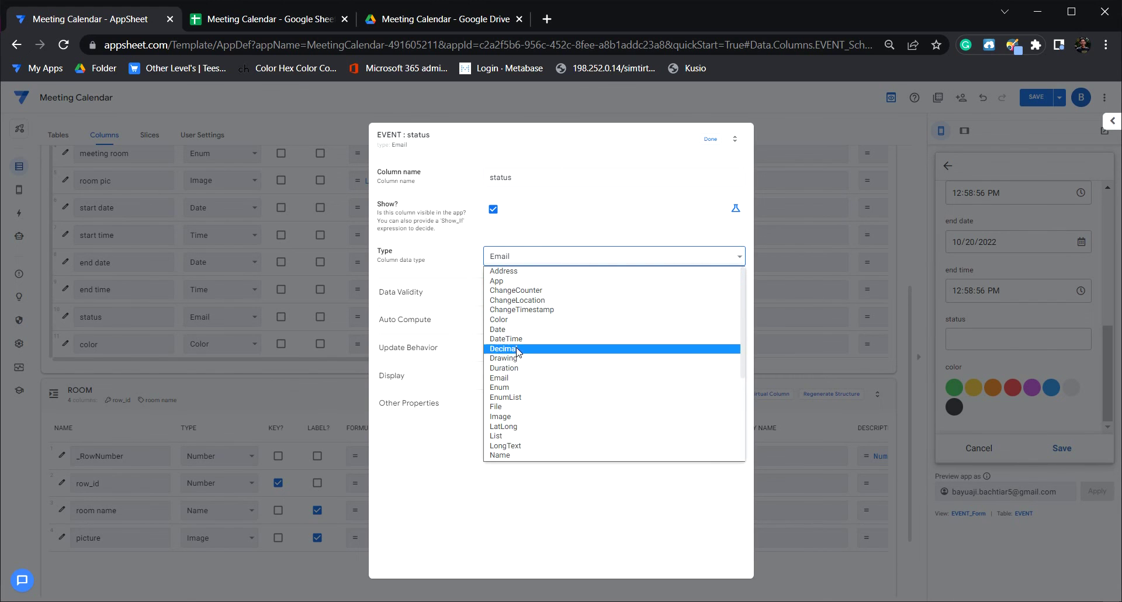
pyautogui.click(519, 388)
pyautogui.click(513, 322)
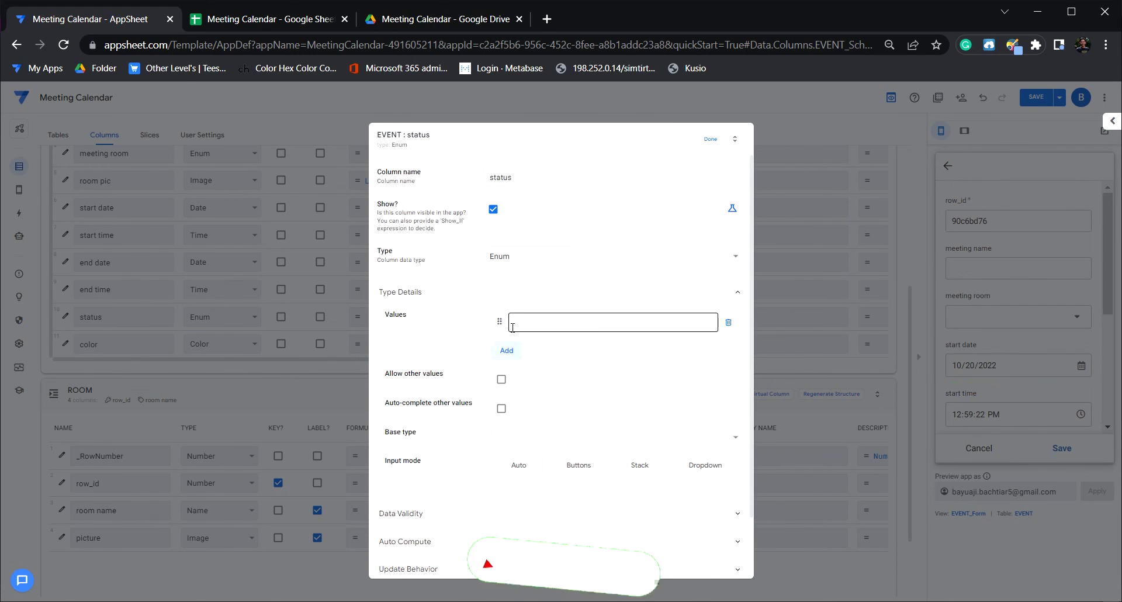
# Step: Check the Urgent and Normal values on the Meeting Calendar spreadsheet's STATUS sheet
pyautogui.click(263, 19)
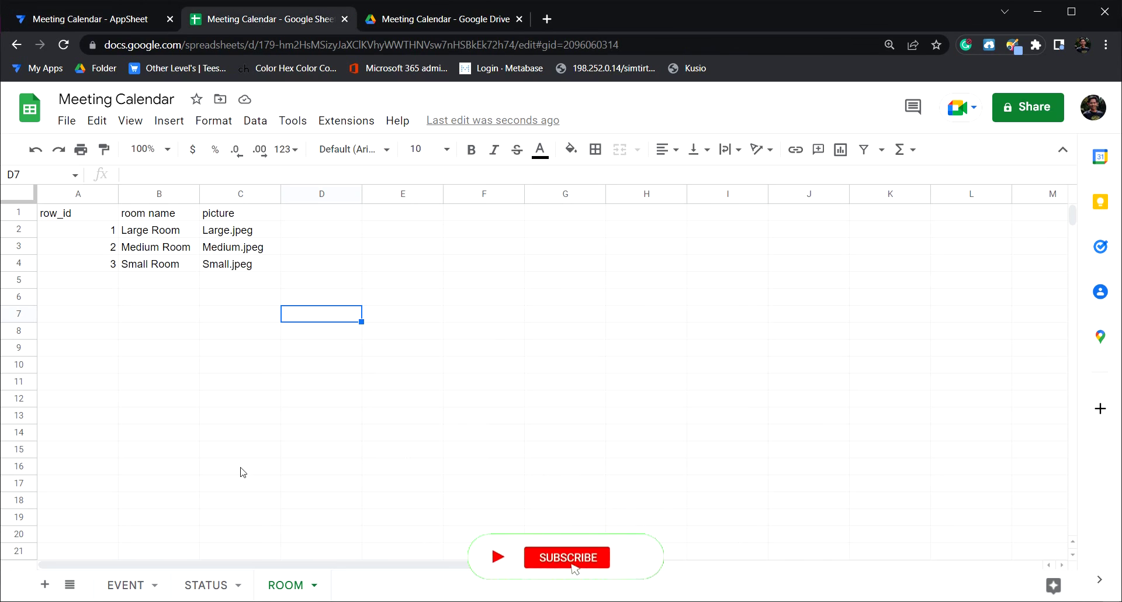
pyautogui.click(206, 585)
pyautogui.click(155, 237)
pyautogui.click(155, 250)
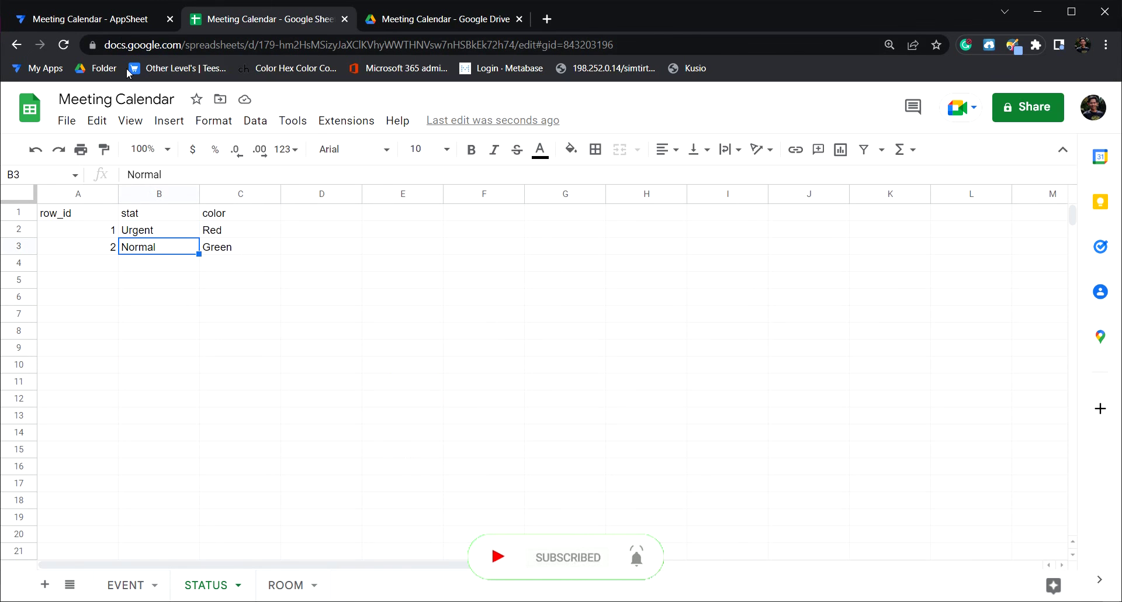
pyautogui.click(117, 21)
# Step: Enter Urgent and Normal as status values, display them as Buttons, and close the settings
pyautogui.click(561, 328)
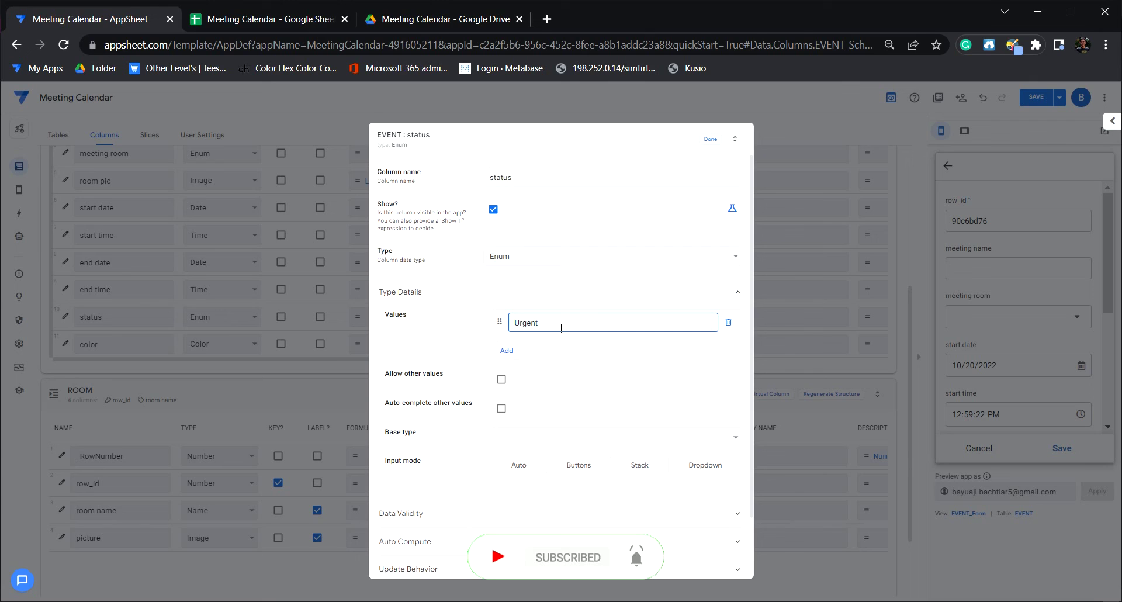
pyautogui.click(508, 352)
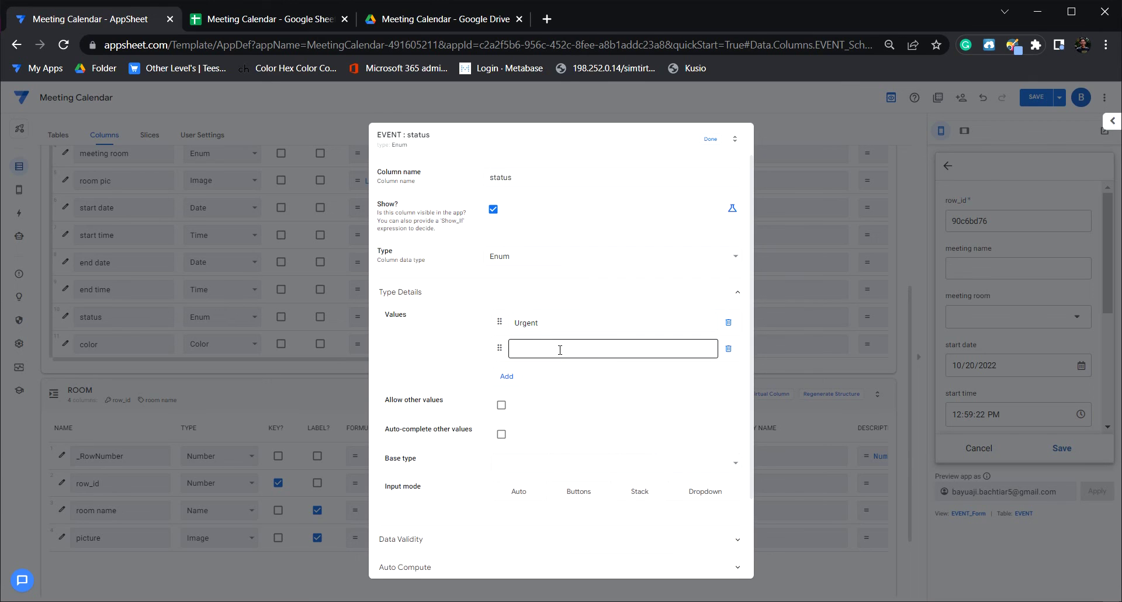
pyautogui.click(560, 350)
pyautogui.write('Normal')
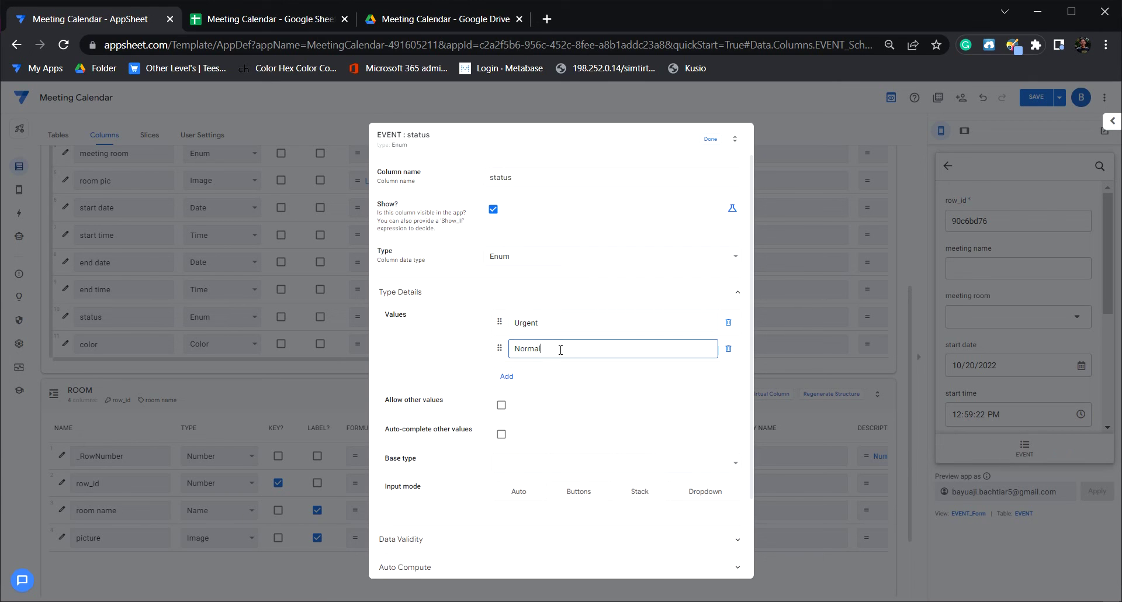
pyautogui.click(608, 420)
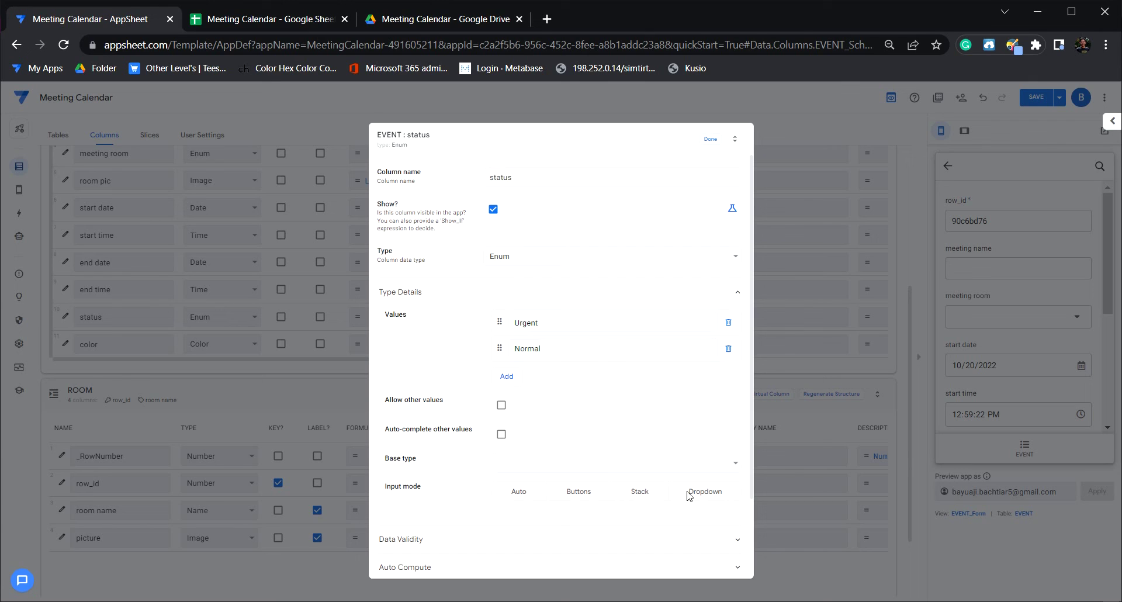
pyautogui.click(589, 497)
pyautogui.click(710, 143)
# Step: Toggle the preview form's status between Urgent and Normal, leaving Urgent selected
pyautogui.scroll(-5, 1017, 339)
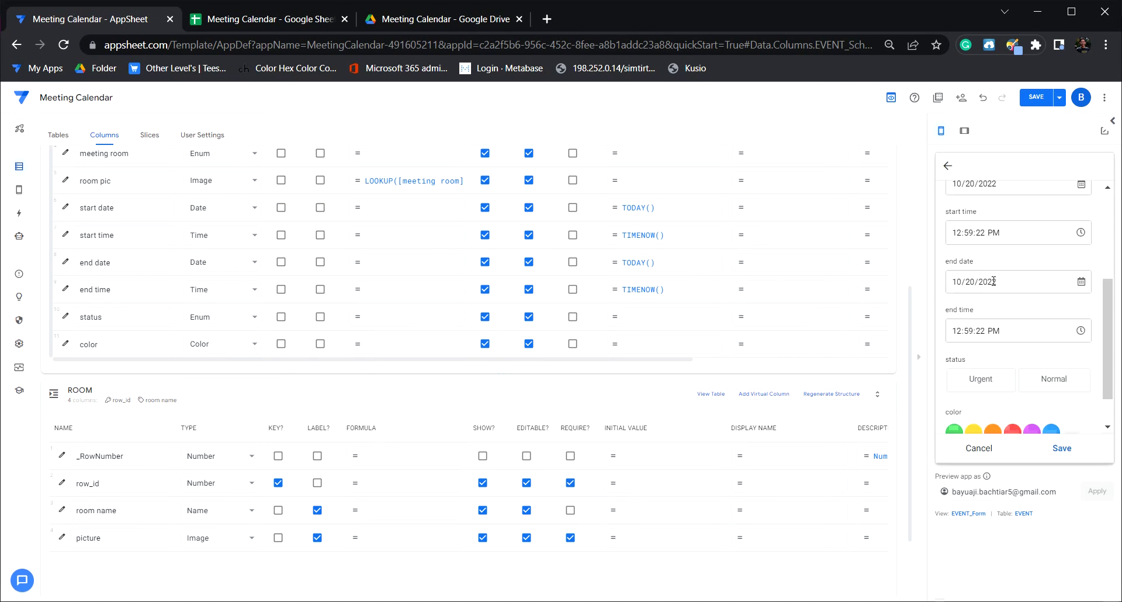
pyautogui.click(980, 338)
pyautogui.click(1054, 345)
pyautogui.click(983, 342)
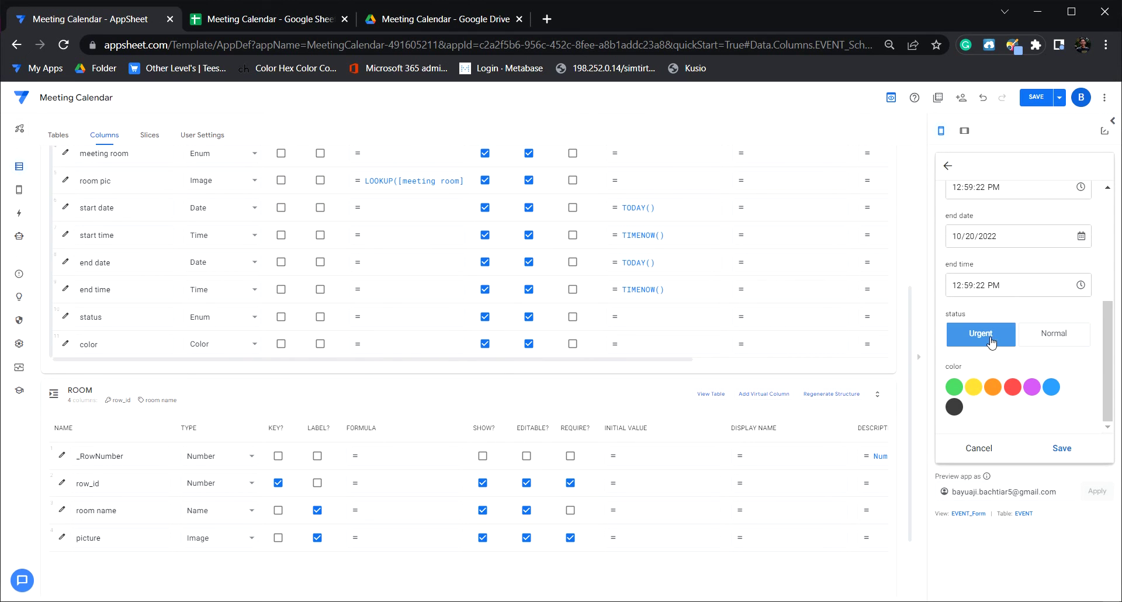
pyautogui.click(1054, 347)
pyautogui.click(982, 342)
# Step: Collapse the ROOM table's columns and expand the STATUS table's columns to show stat and color
pyautogui.scroll(-1, 233, 275)
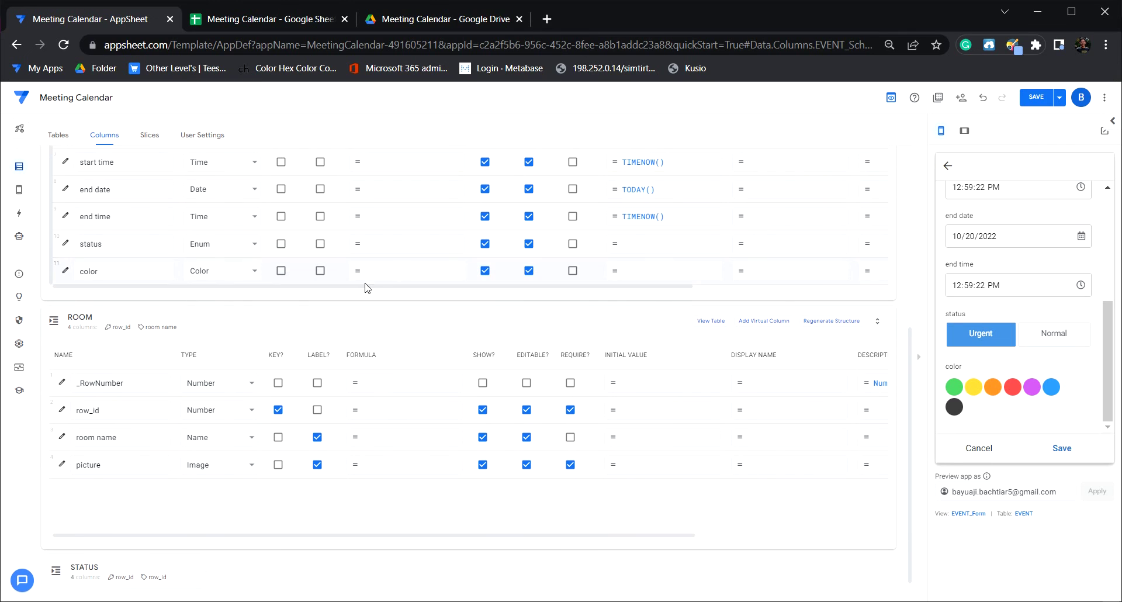
pyautogui.click(336, 324)
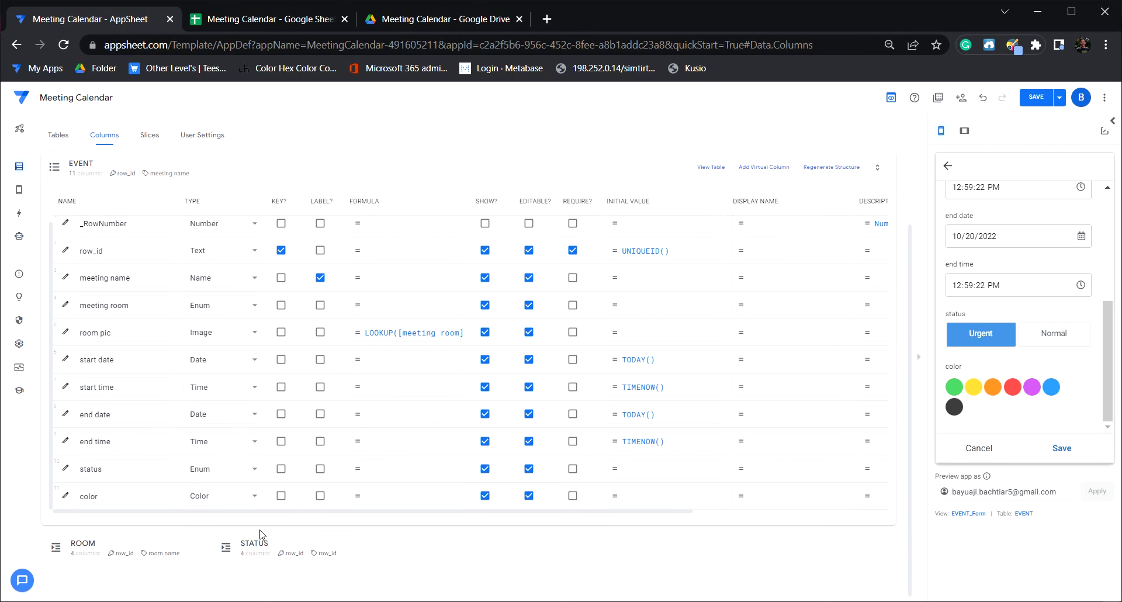
pyautogui.click(298, 547)
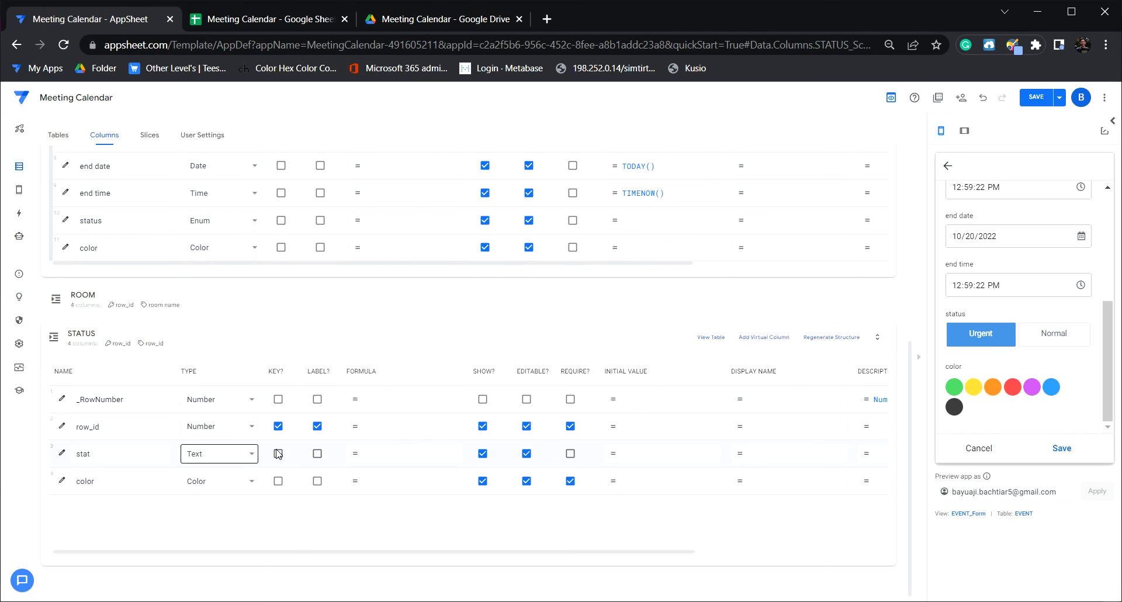
pyautogui.scroll(2, 376, 351)
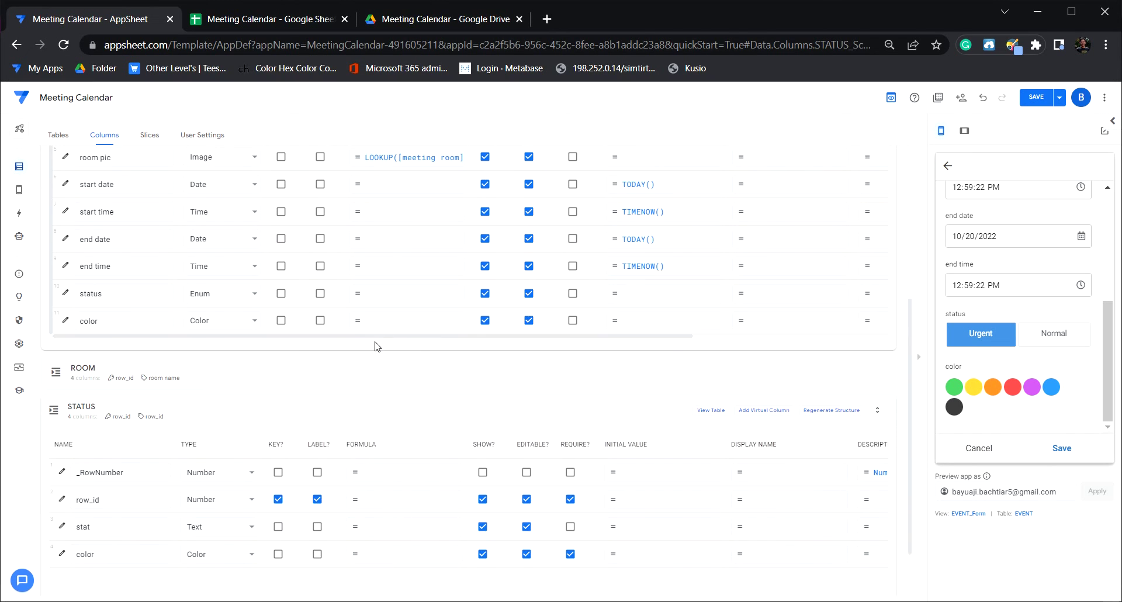
# Step: Enter LOOKUP([status],"STATUS","stat","color") as the EVENT color column's formula and save it
pyautogui.click(396, 331)
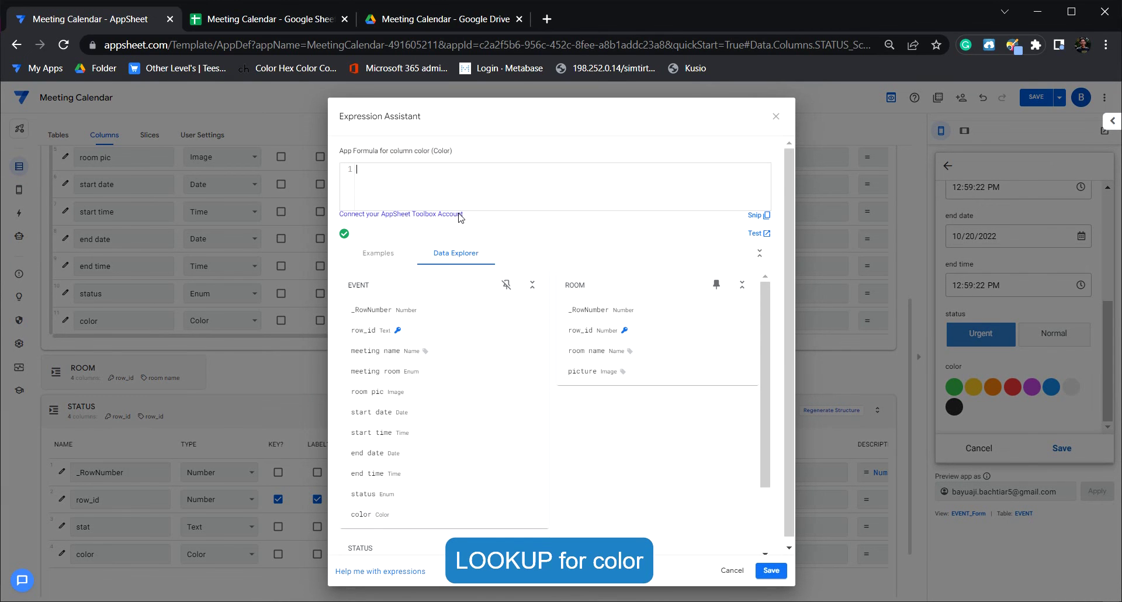
pyautogui.write('lookup')
pyautogui.press('Return')
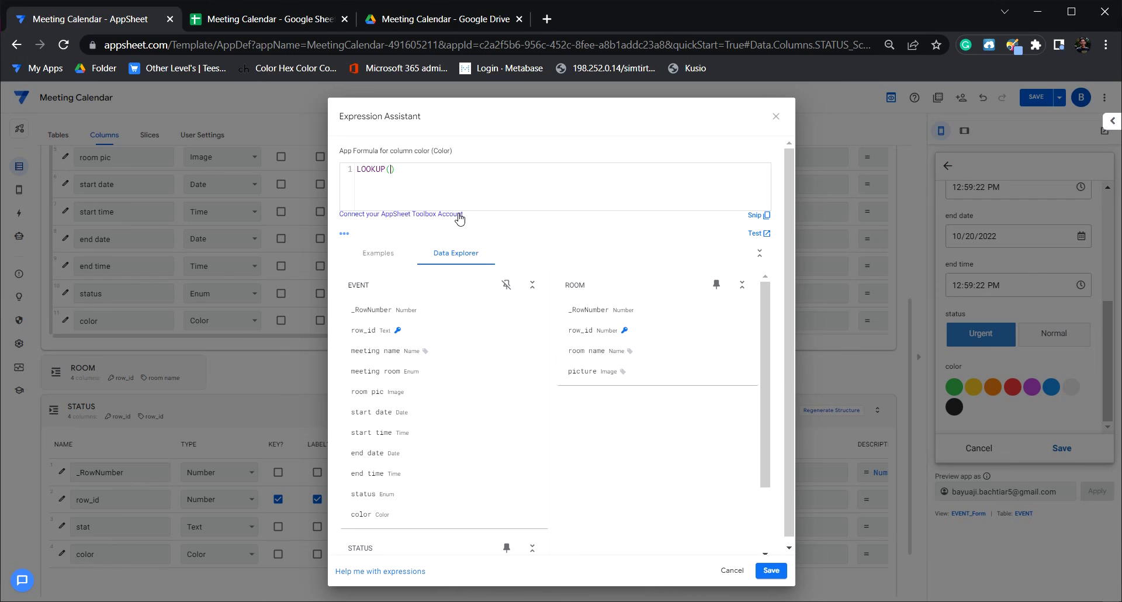
pyautogui.write('[statu')
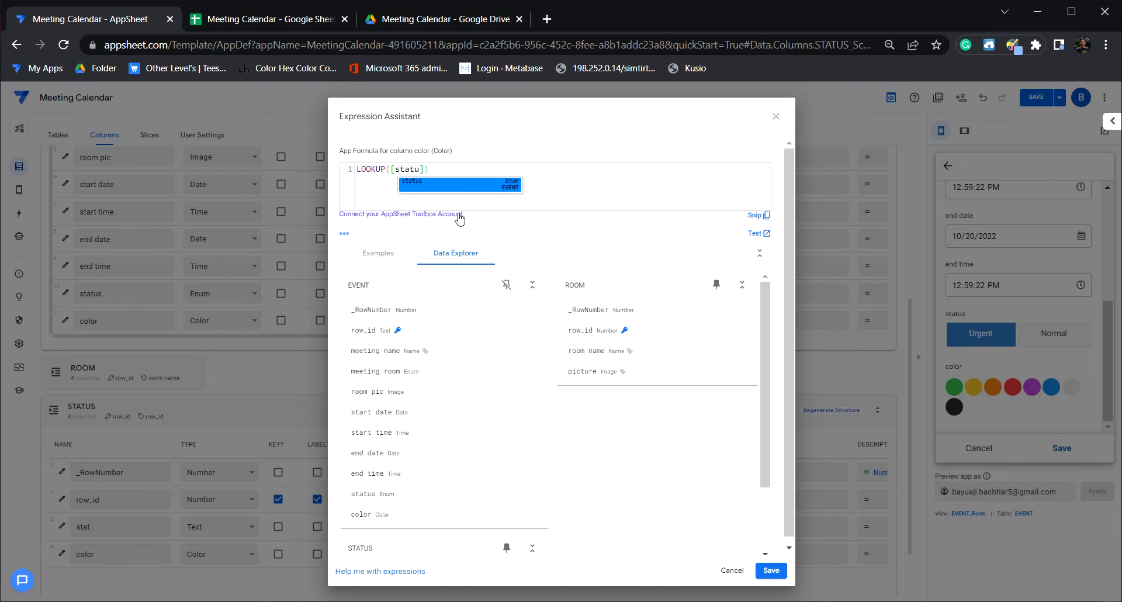
pyautogui.press('Return')
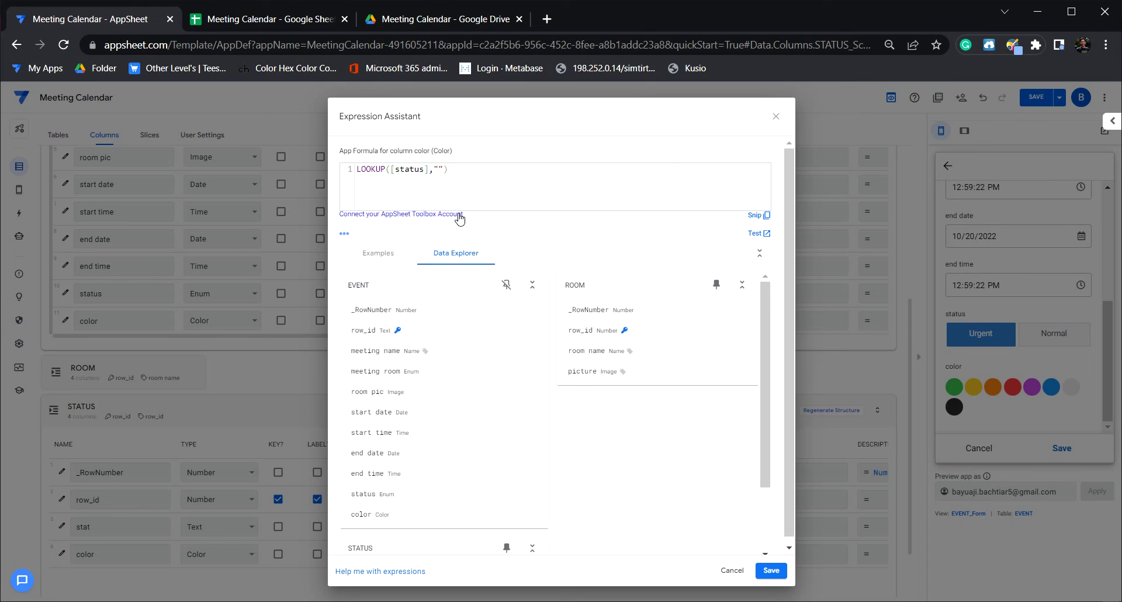
pyautogui.write('STATUS')
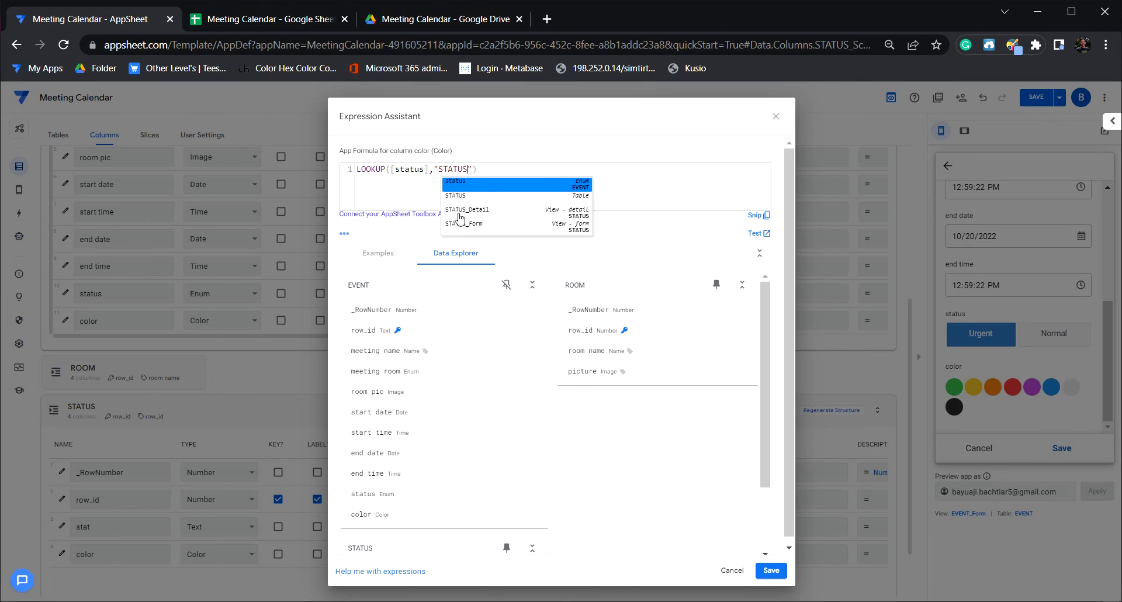
pyautogui.press('Right')
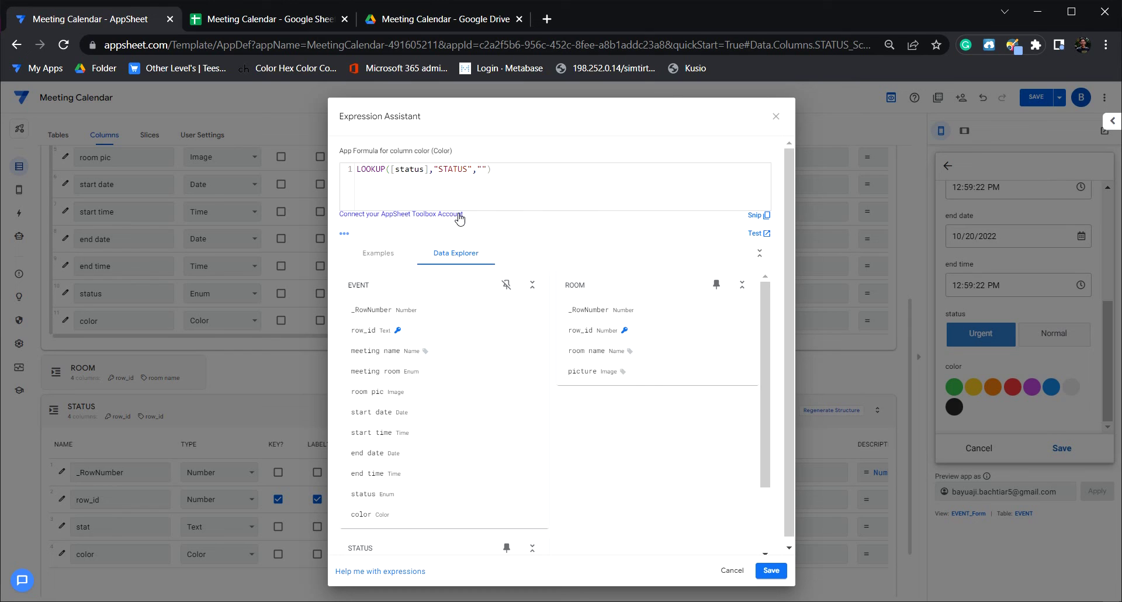
pyautogui.write('stat","')
pyautogui.write('co')
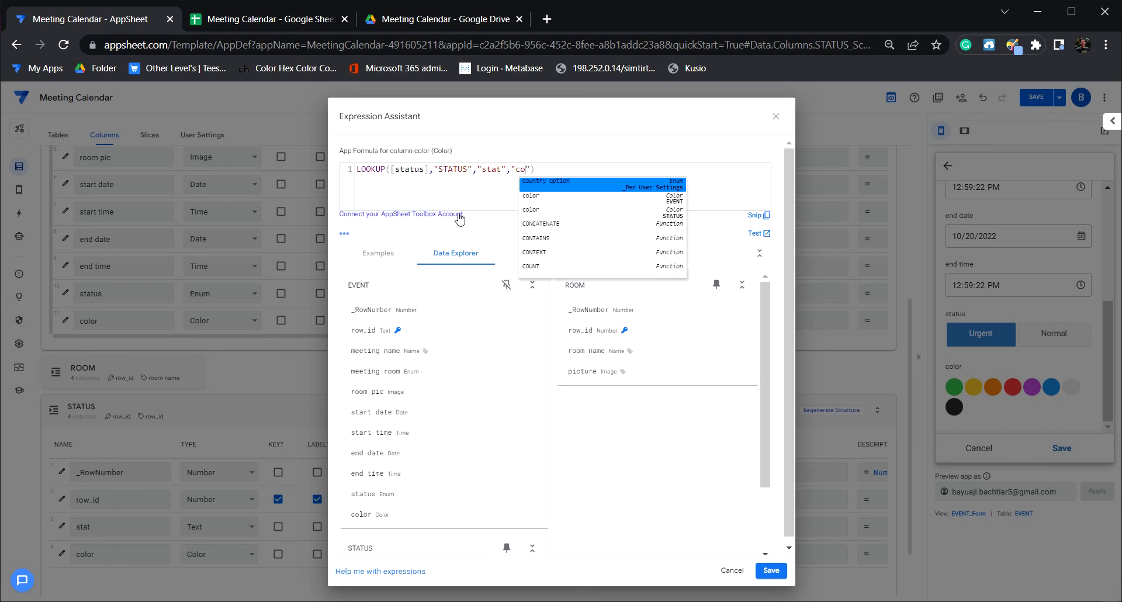
pyautogui.write('lor')
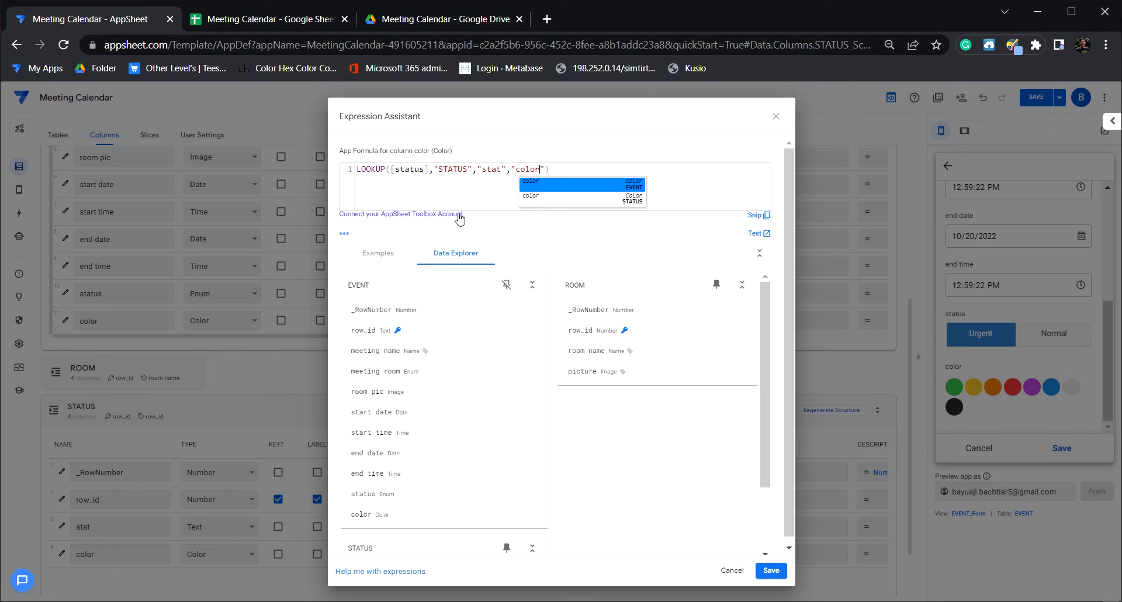
pyautogui.click(711, 181)
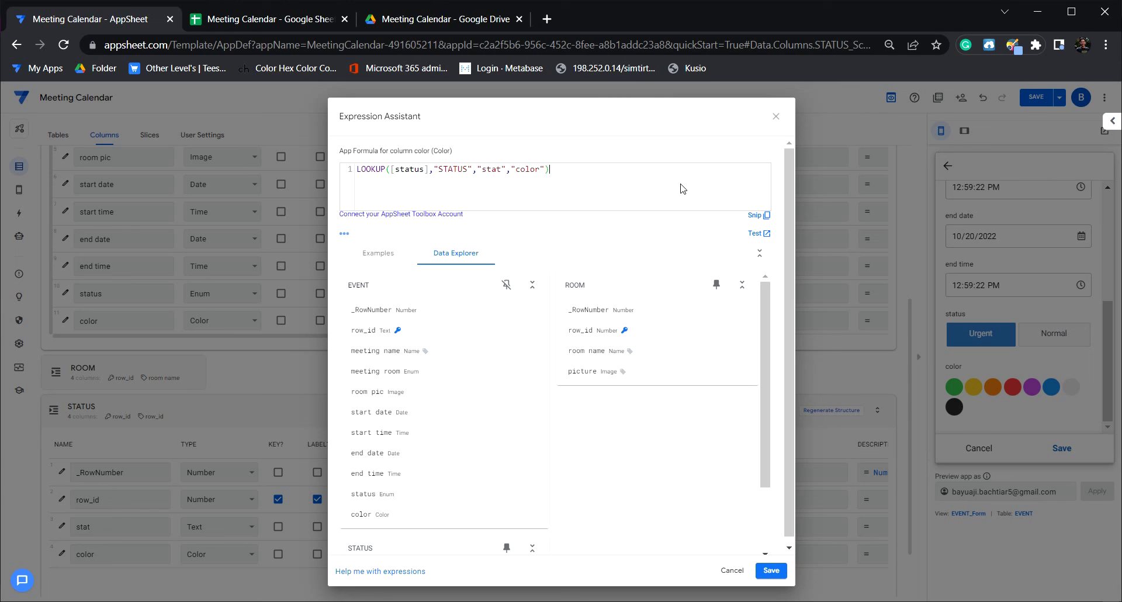
pyautogui.click(771, 571)
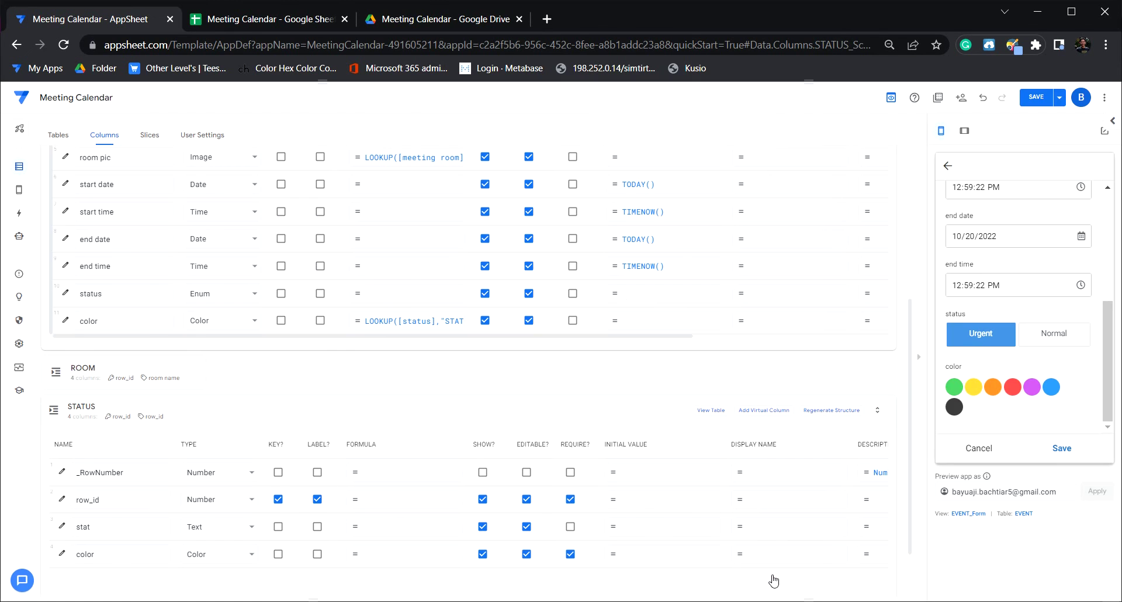
# Step: Save the app, then switch the preview status between Urgent and Normal to check the colour lookup
pyautogui.click(1037, 99)
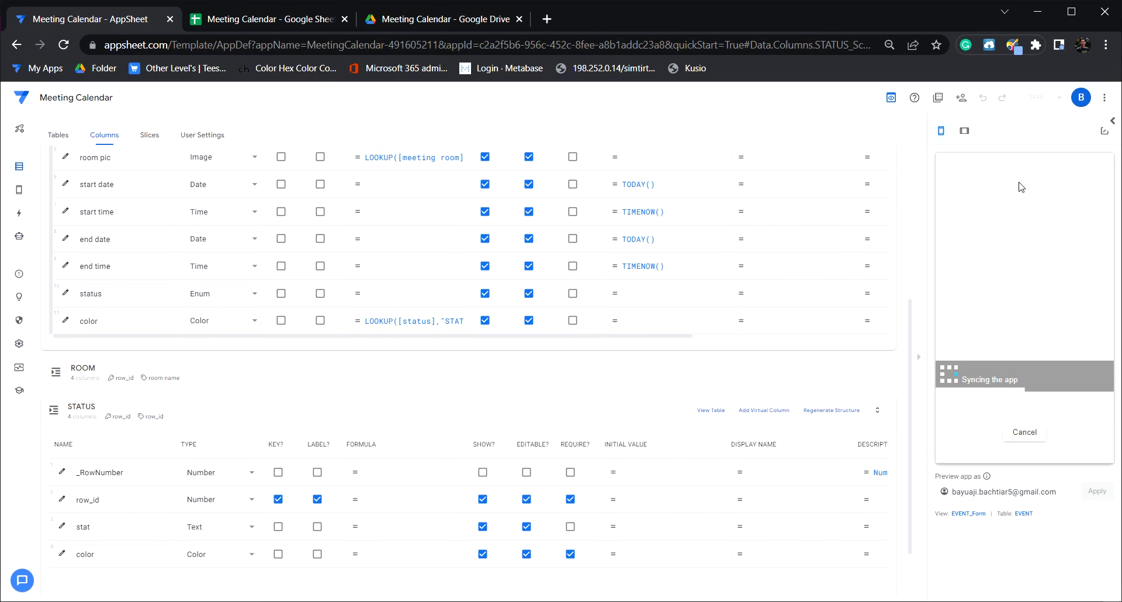
pyautogui.scroll(-3, 1015, 210)
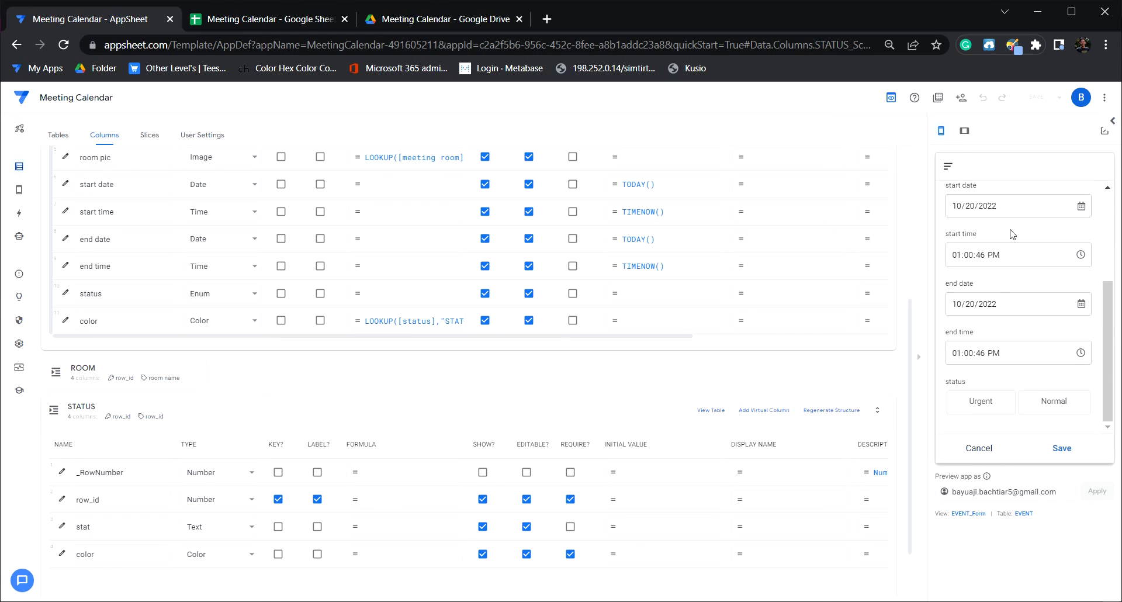
pyautogui.click(986, 409)
pyautogui.scroll(-1, 970, 406)
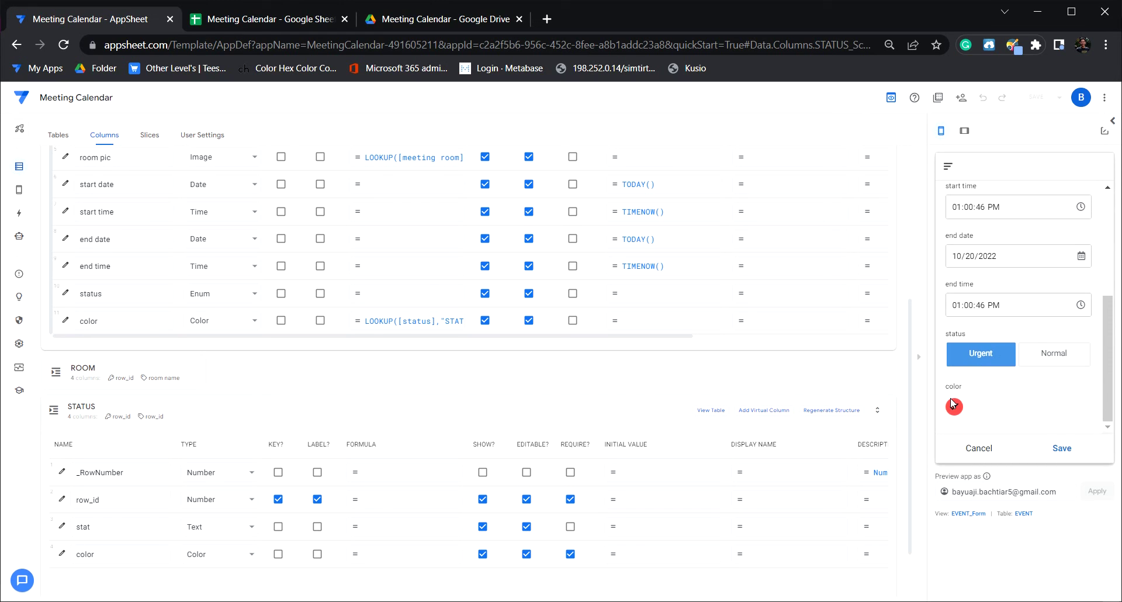
pyautogui.click(1040, 363)
pyautogui.click(978, 357)
pyautogui.click(1049, 360)
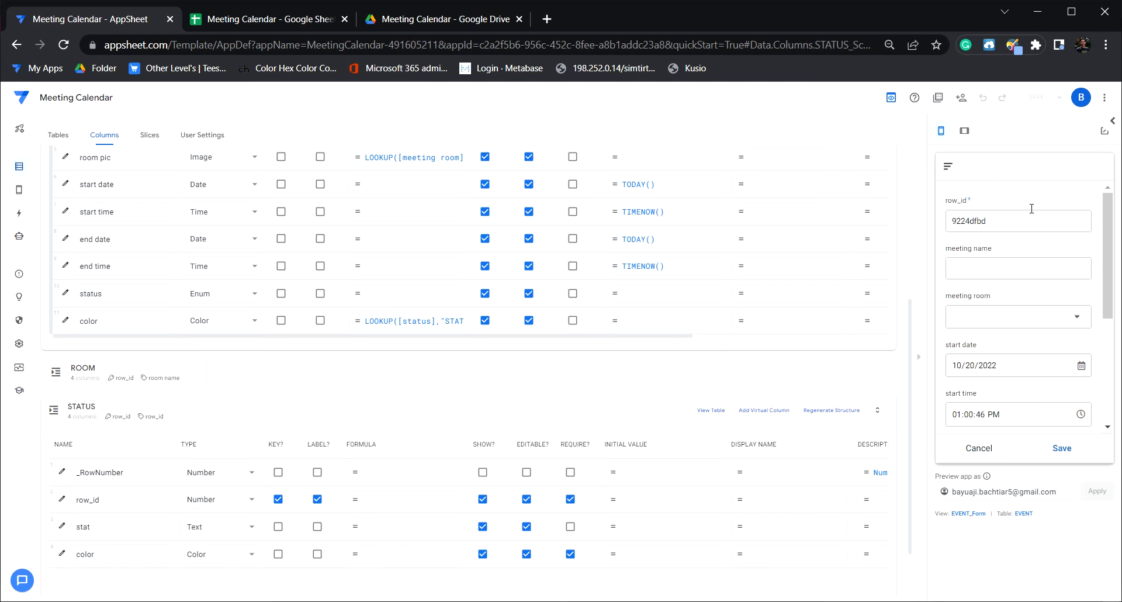
# Step: Hide row_id from the form, make it unsearchable, save, and discard the new event form
pyautogui.doubleClick(998, 220)
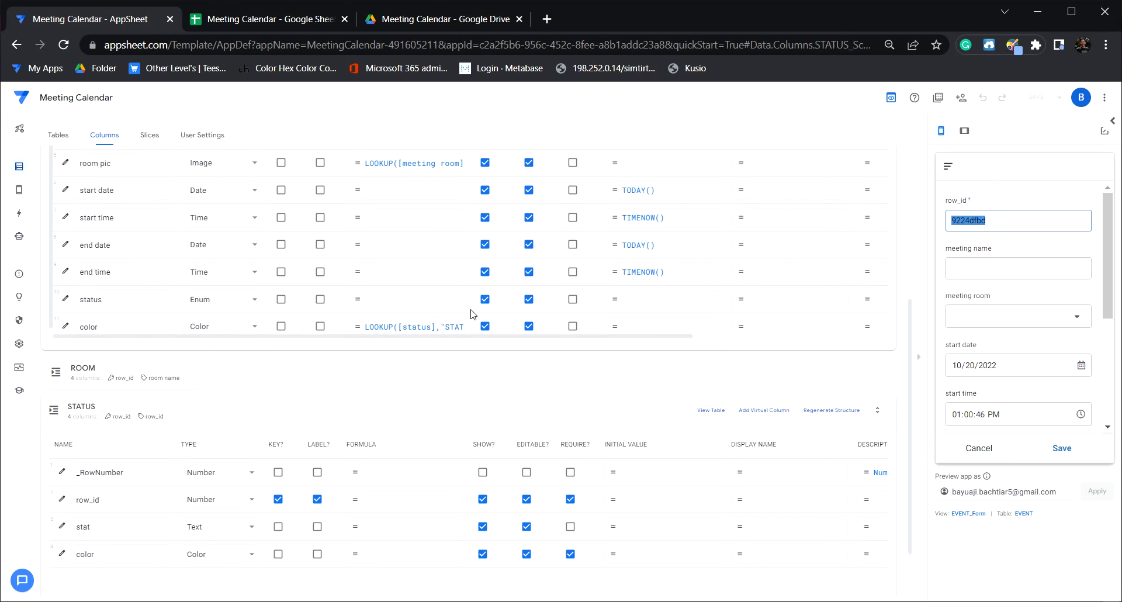
pyautogui.scroll(4, 474, 314)
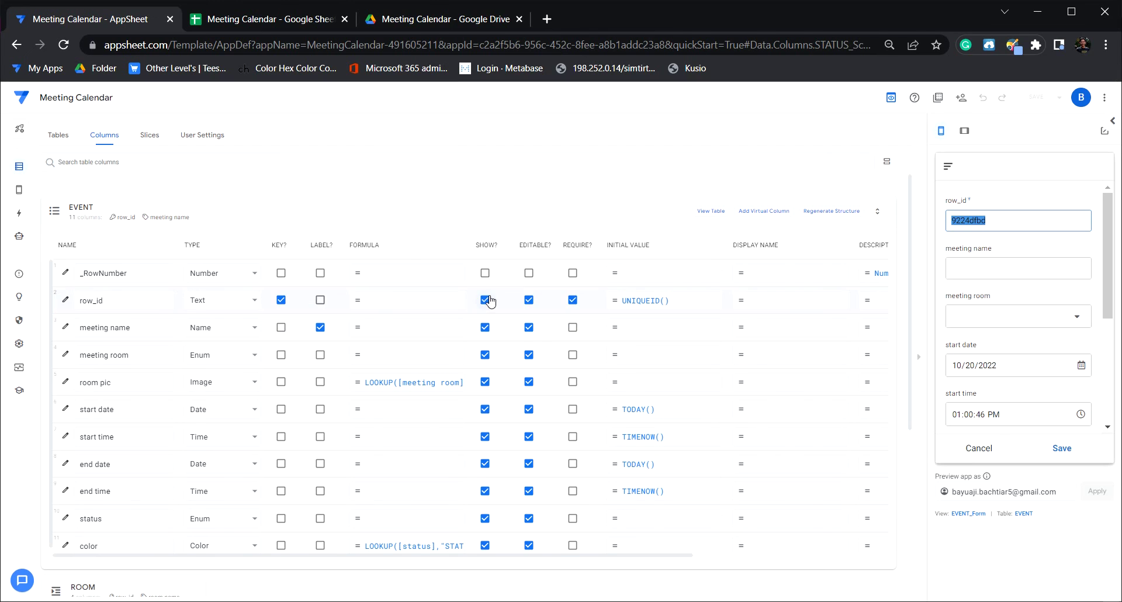
pyautogui.click(485, 299)
pyautogui.moveTo(508, 555); pyautogui.dragTo(730, 561)
pyautogui.click(743, 300)
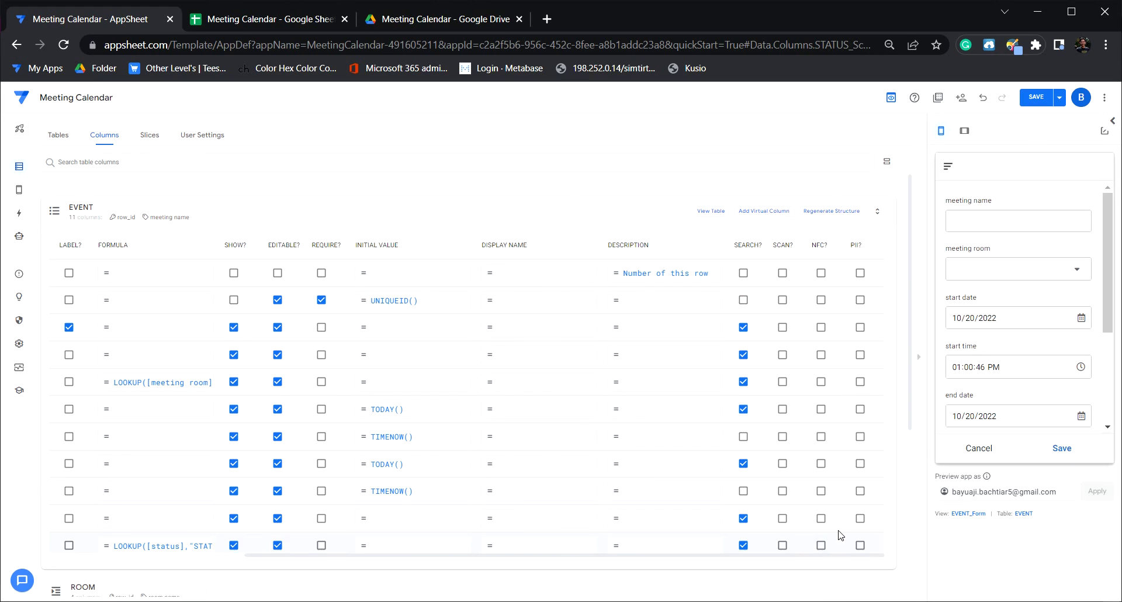
pyautogui.moveTo(791, 555); pyautogui.dragTo(537, 573)
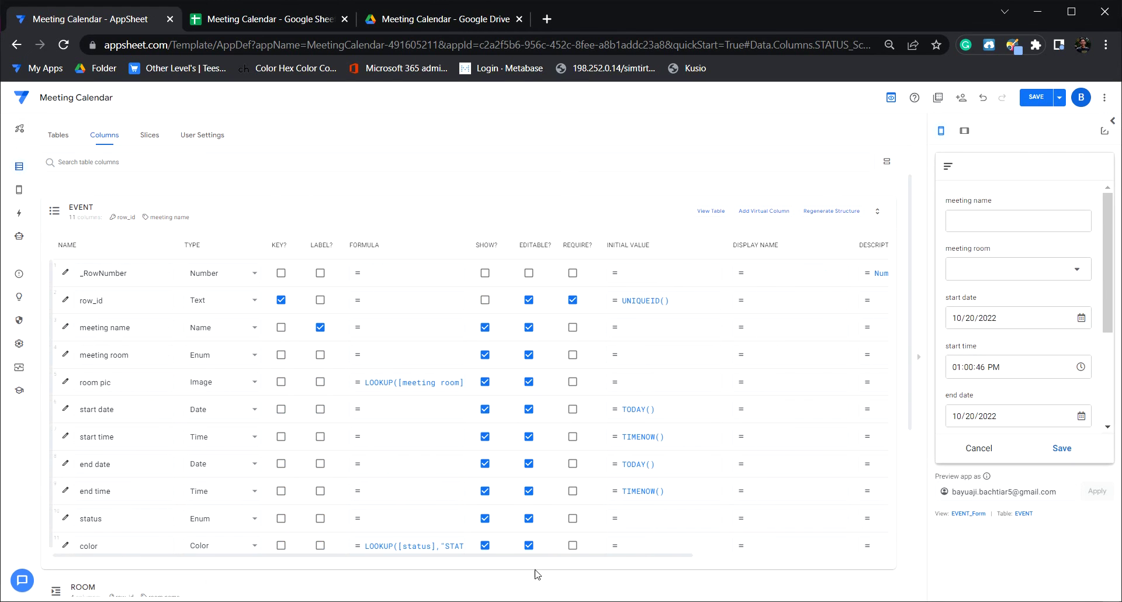
pyautogui.click(1036, 97)
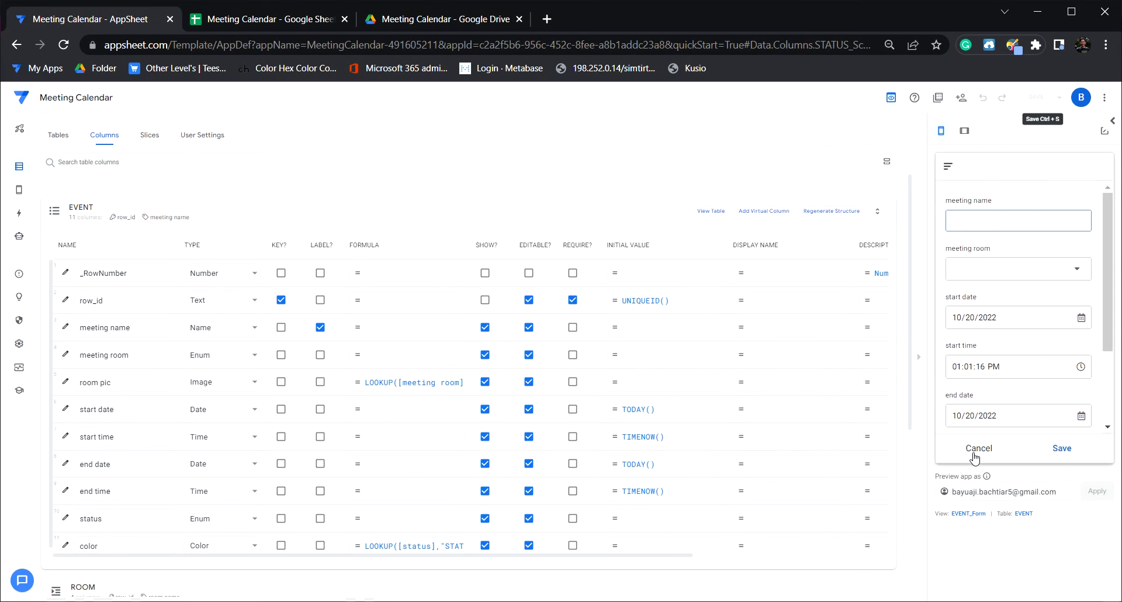
pyautogui.click(973, 454)
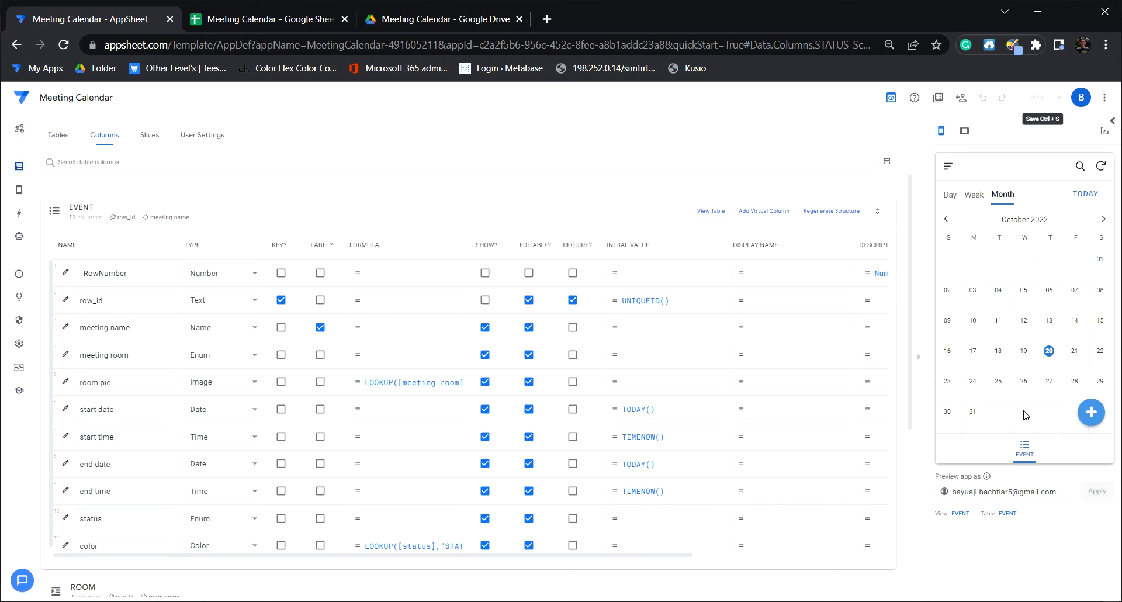
# Step: Collapse the EVENT and STATUS column lists and go to the app's views settings
pyautogui.click(327, 208)
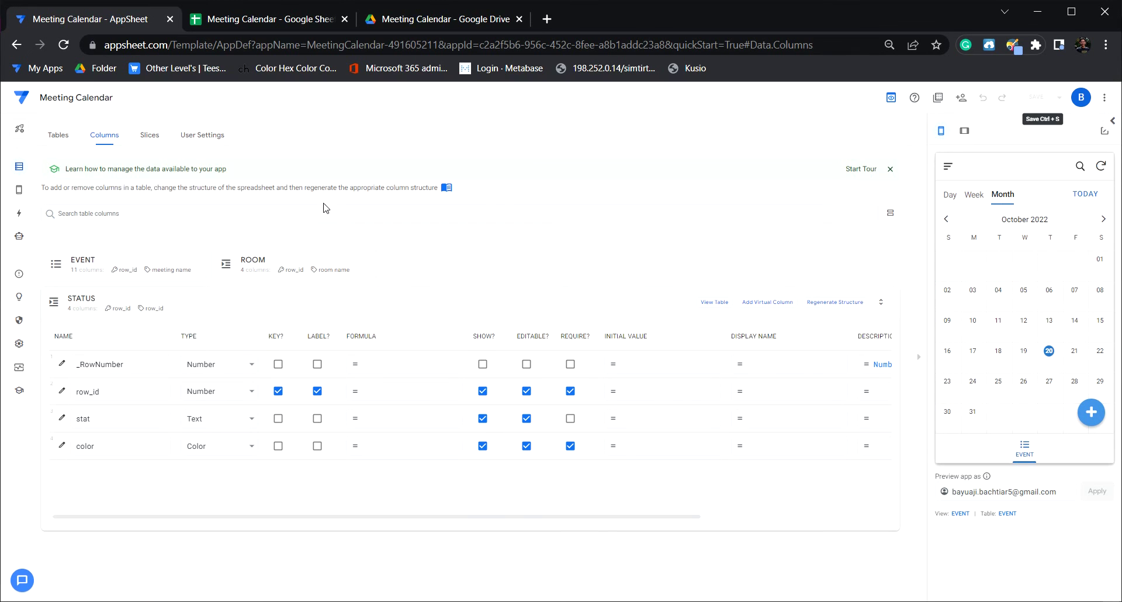
pyautogui.click(431, 305)
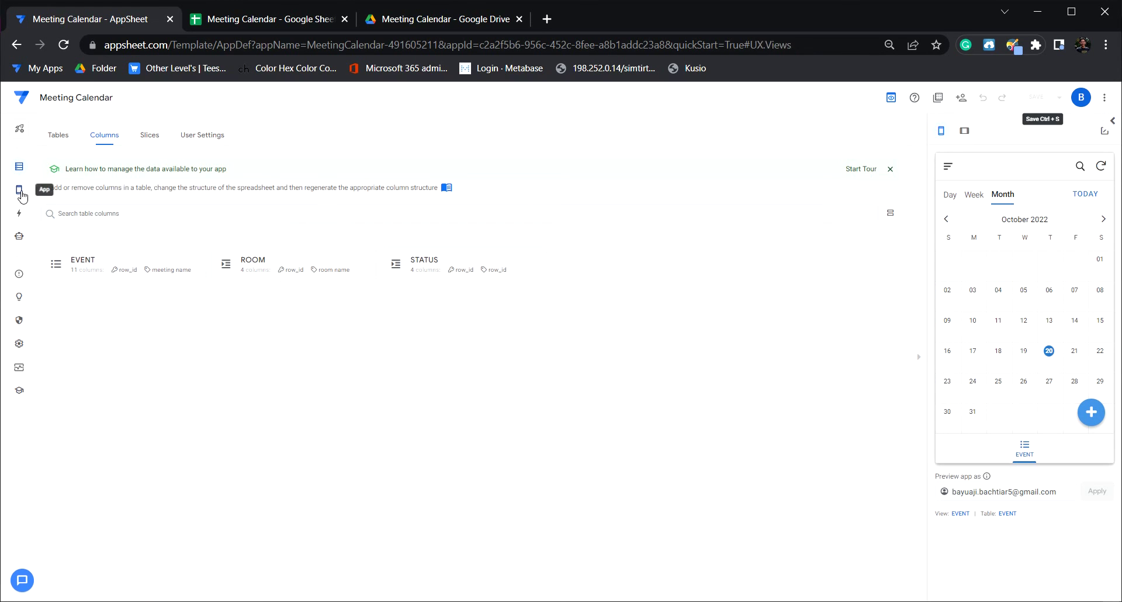
pyautogui.click(19, 190)
pyautogui.scroll(-1, 350, 331)
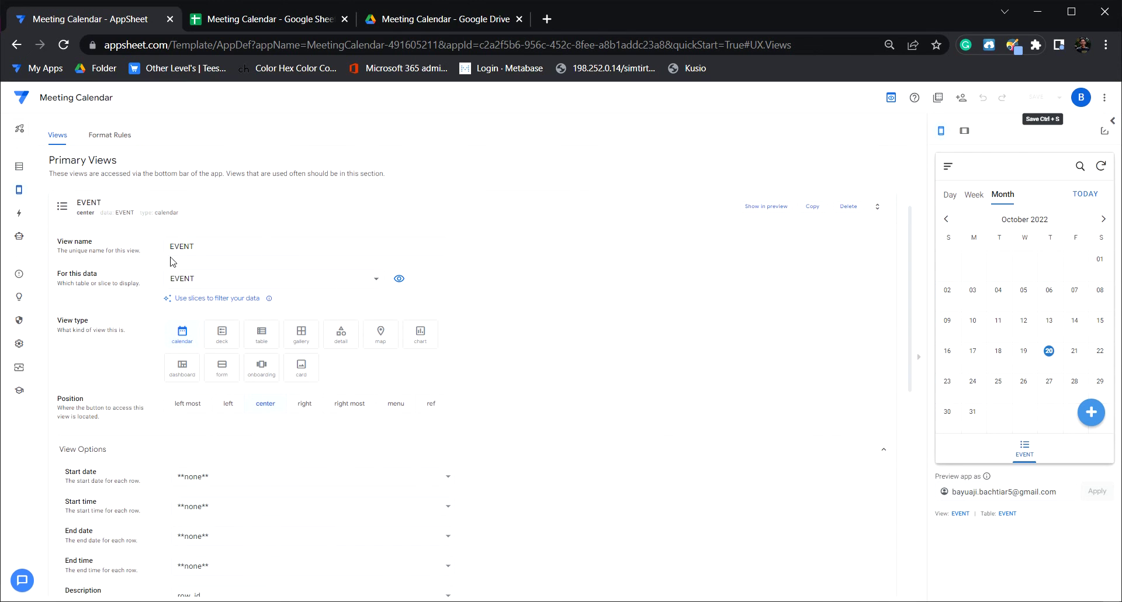
# Step: Replace the EVENT view's name with Calendar
pyautogui.click(210, 247)
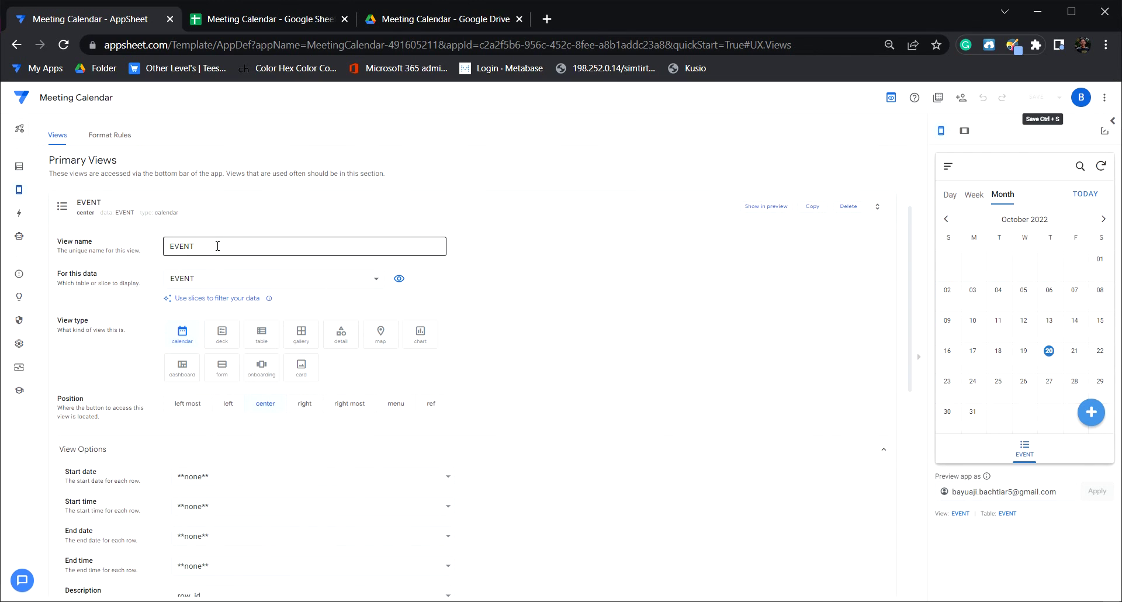
pyautogui.moveTo(217, 246); pyautogui.dragTo(138, 251)
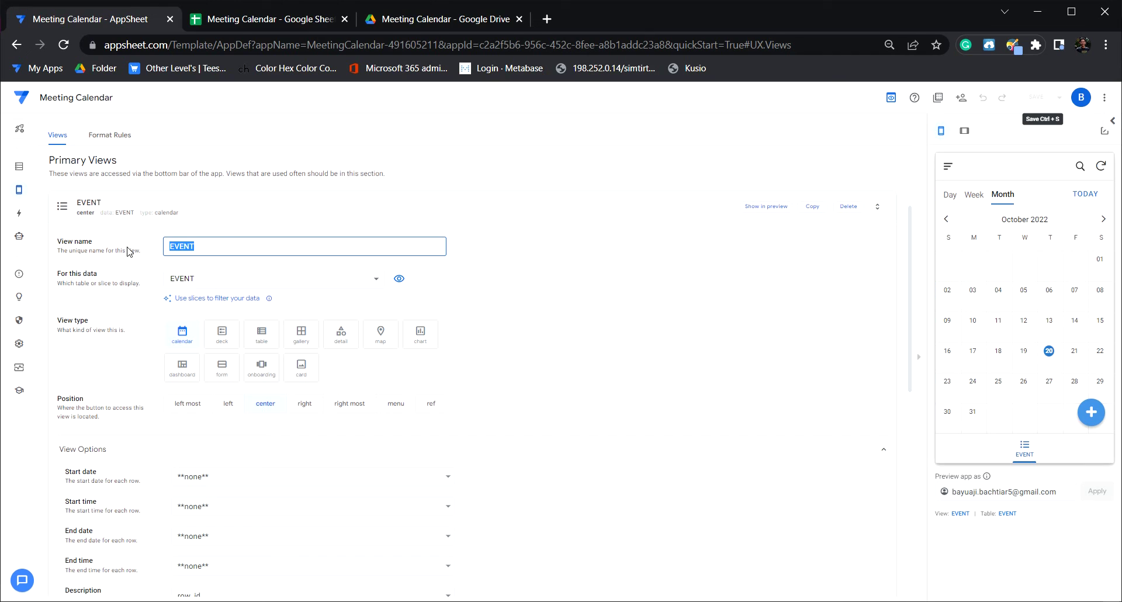
pyautogui.write('Calendar')
# Step: Map the Calendar view's start/end date and time to the event columns and categories to color
pyautogui.click(551, 293)
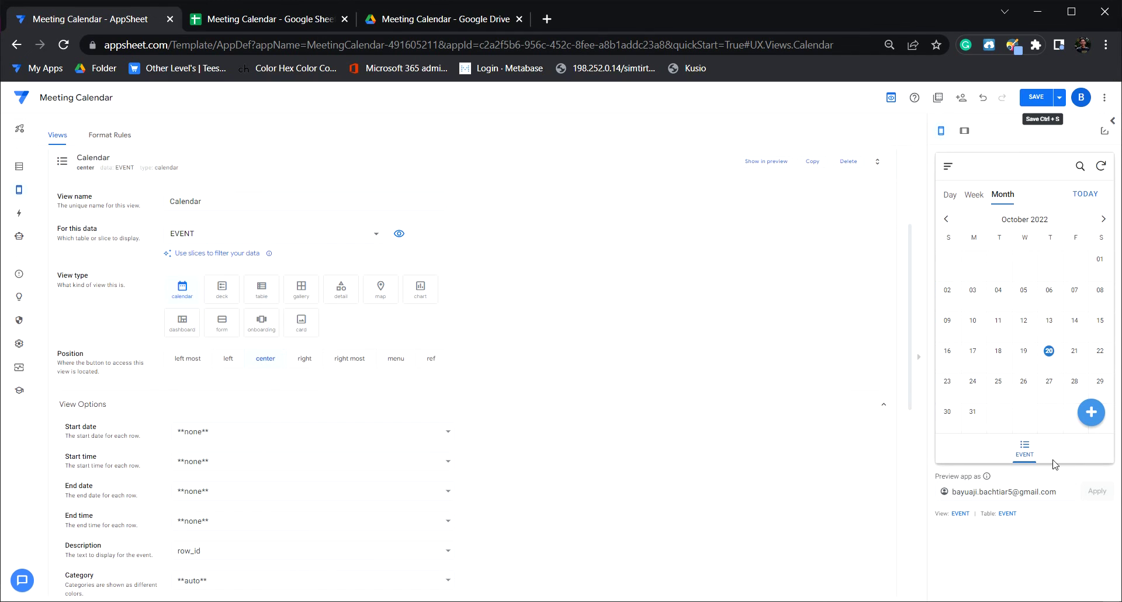
pyautogui.scroll(-4, 549, 380)
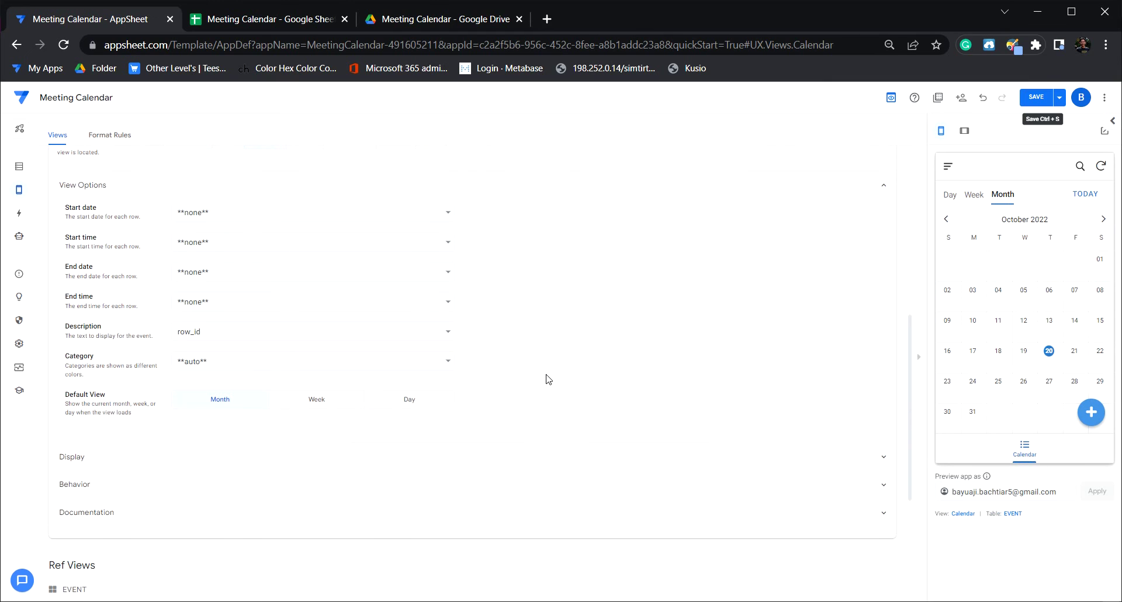
pyautogui.scroll(1, 350, 345)
pyautogui.click(226, 292)
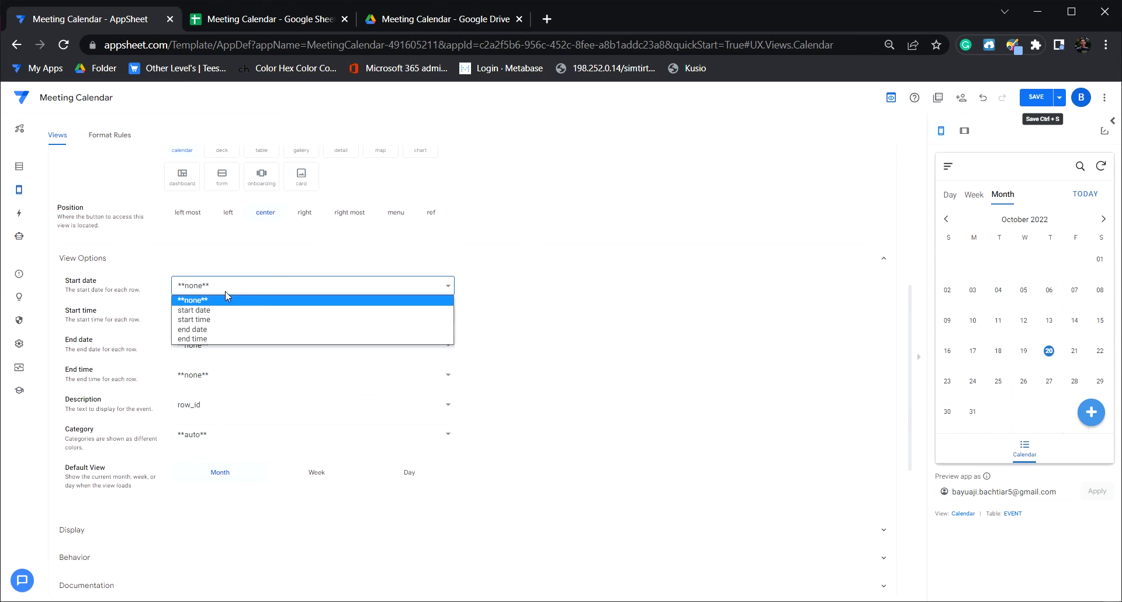
pyautogui.click(222, 304)
pyautogui.click(200, 323)
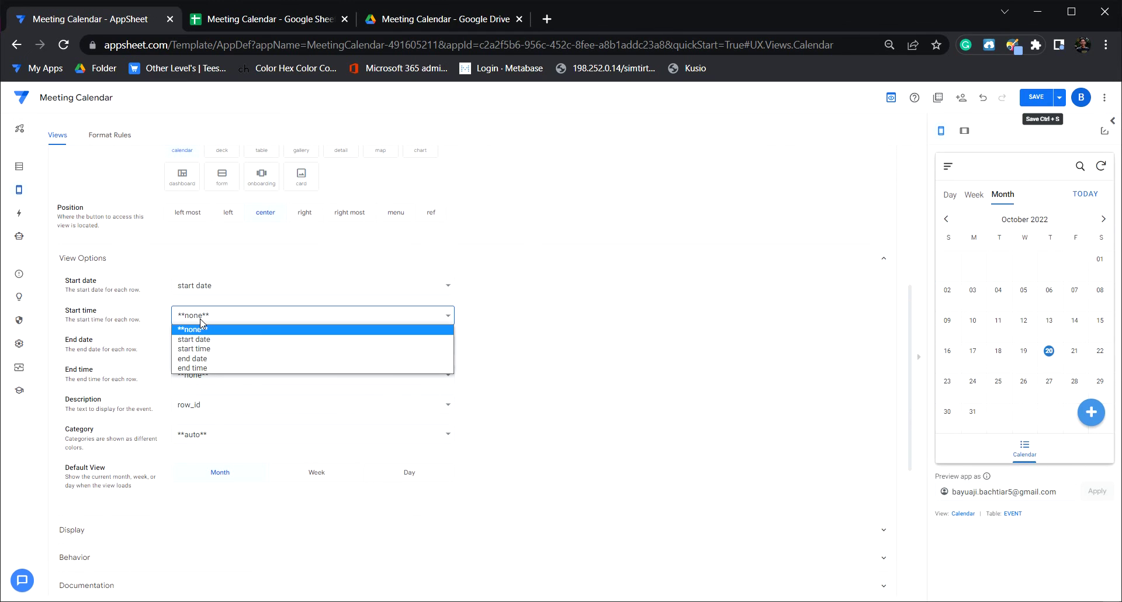
pyautogui.click(215, 346)
pyautogui.click(210, 351)
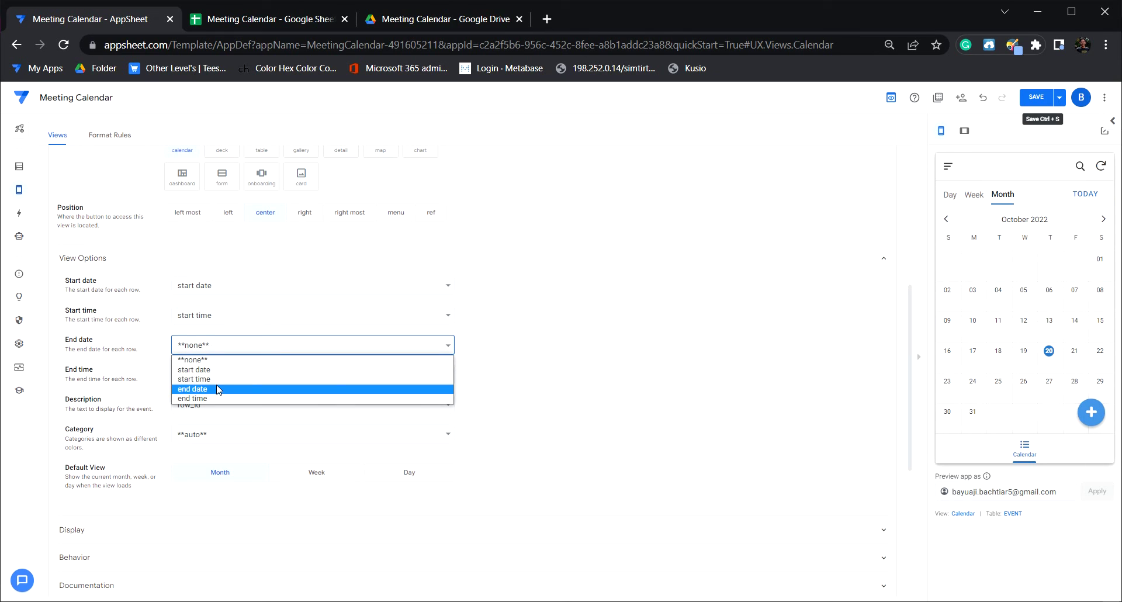
pyautogui.click(213, 390)
pyautogui.click(210, 379)
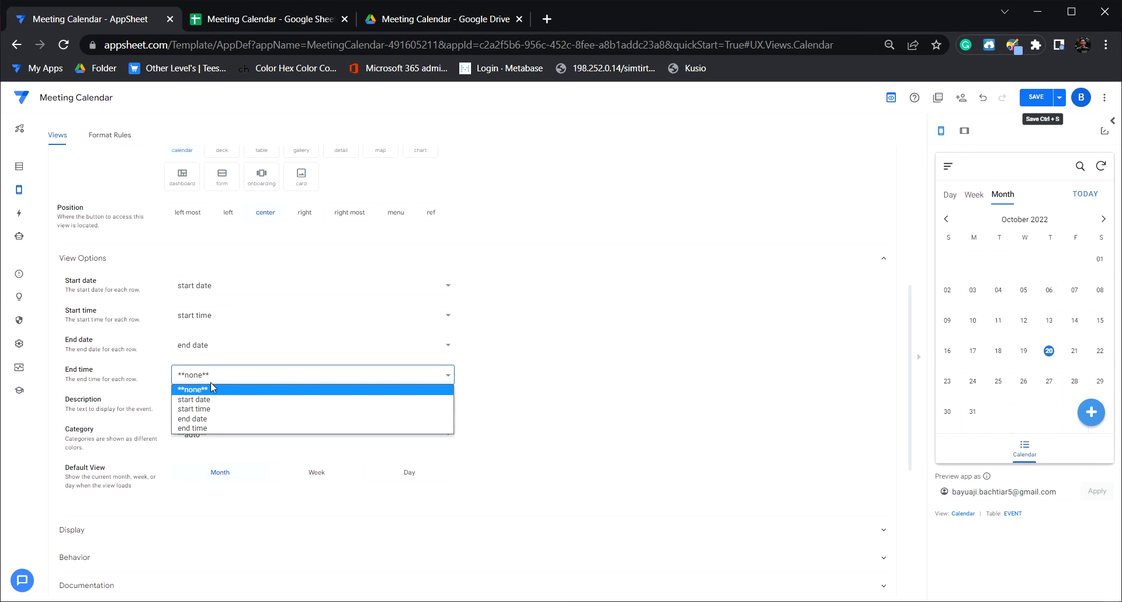
pyautogui.click(215, 428)
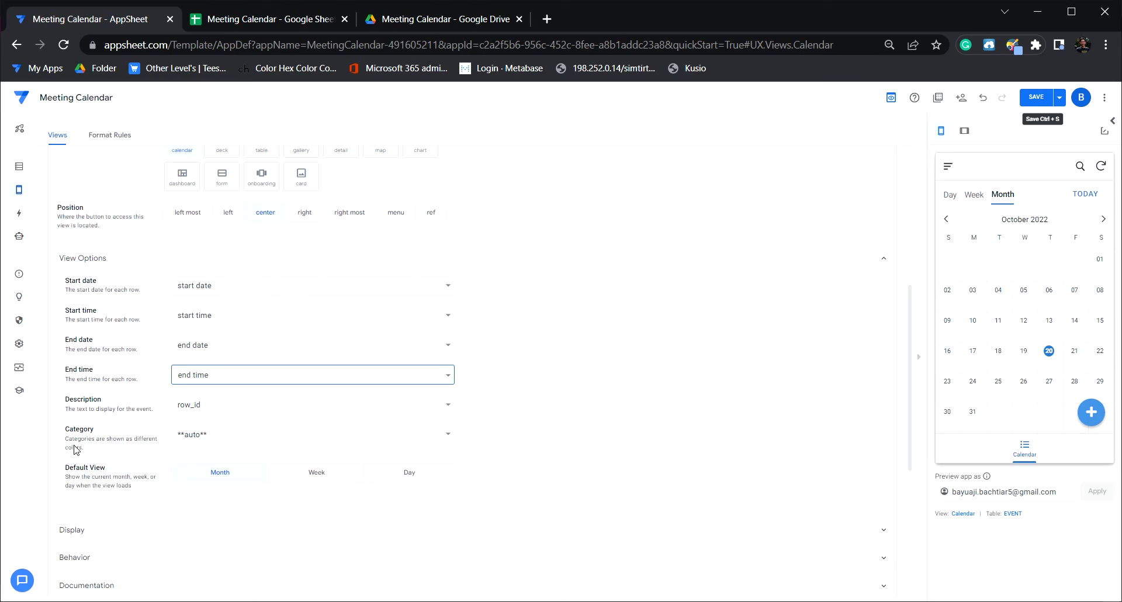
pyautogui.click(199, 435)
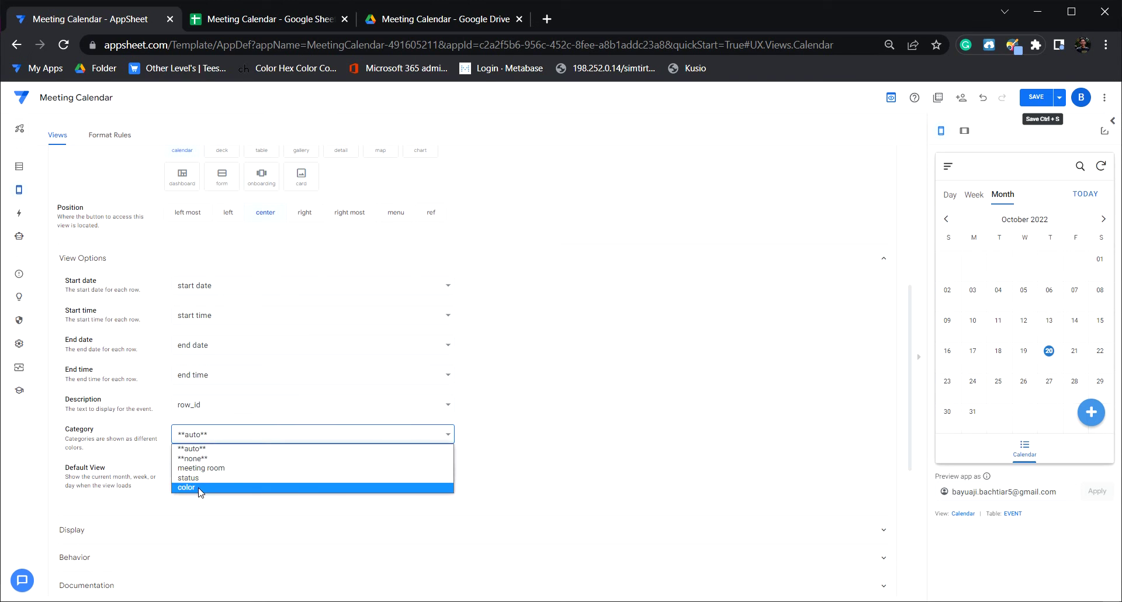
pyautogui.click(200, 490)
# Step: Give the Calendar view a calendar icon found by searching 'calen'
pyautogui.scroll(-2, 541, 421)
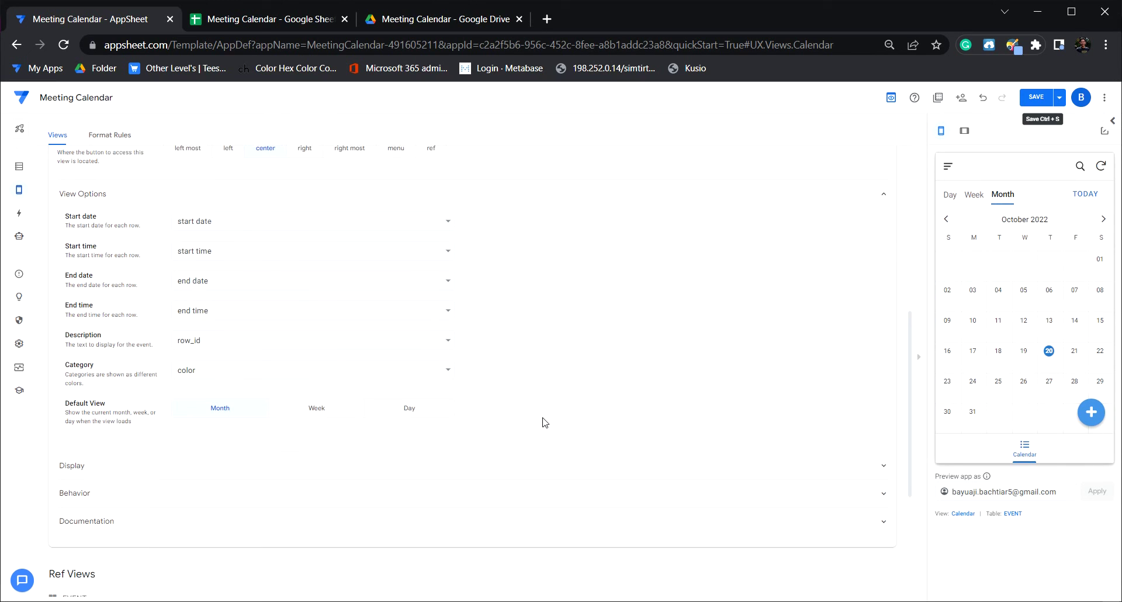
pyautogui.click(217, 459)
pyautogui.scroll(-1, 491, 427)
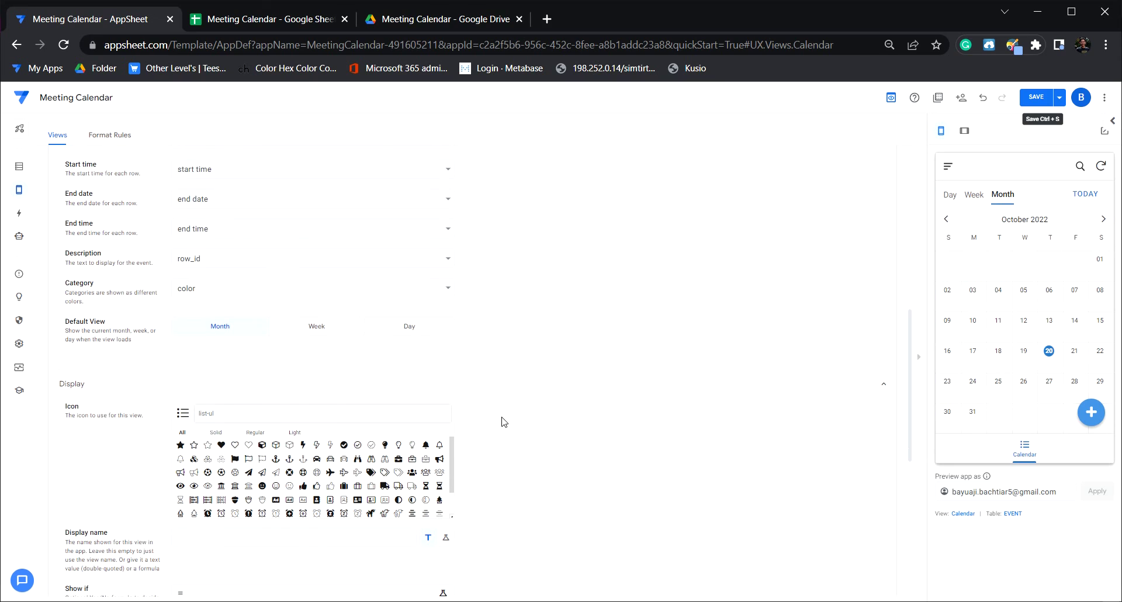
pyautogui.click(307, 406)
pyautogui.write('calen')
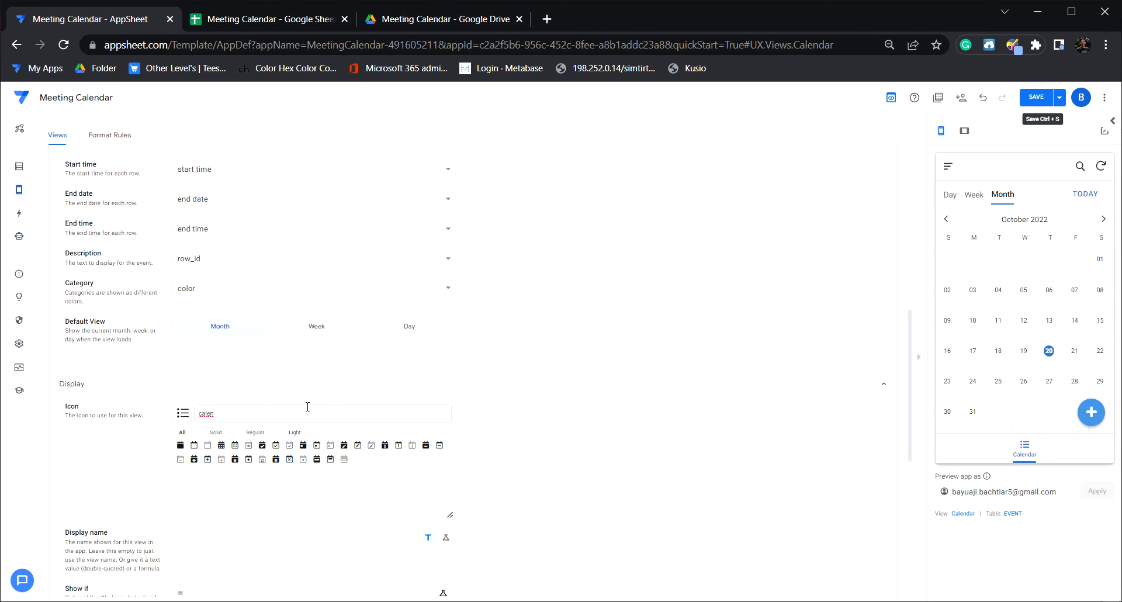
pyautogui.click(316, 445)
pyautogui.scroll(5, 584, 412)
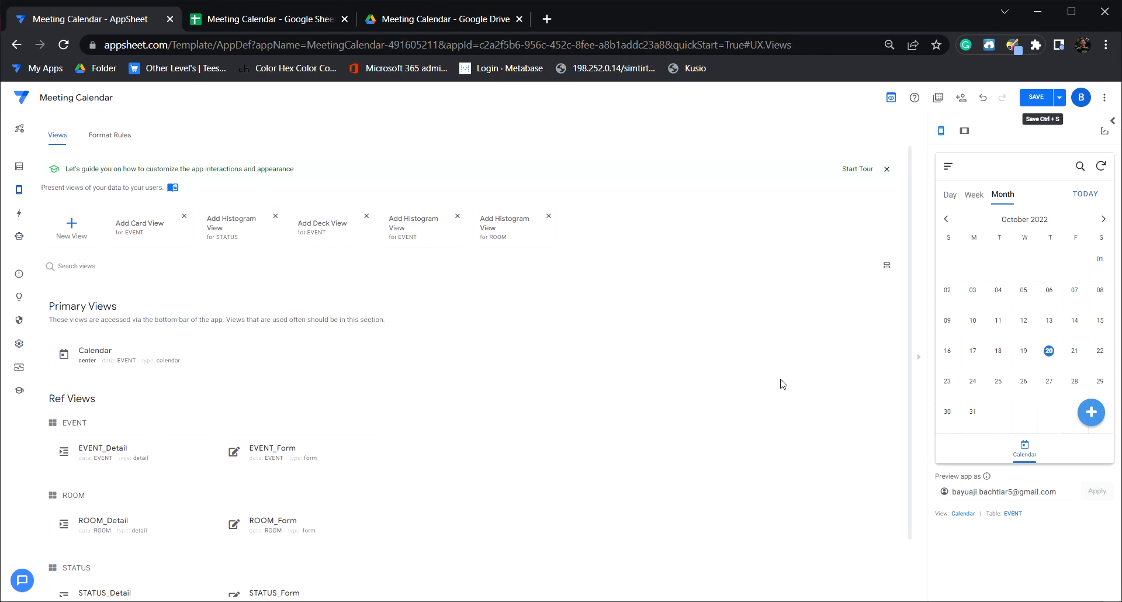
# Step: Start a new event in the preview, choose Large Room, and set the end hour to 02
pyautogui.click(1081, 405)
pyautogui.write('meeting 1')
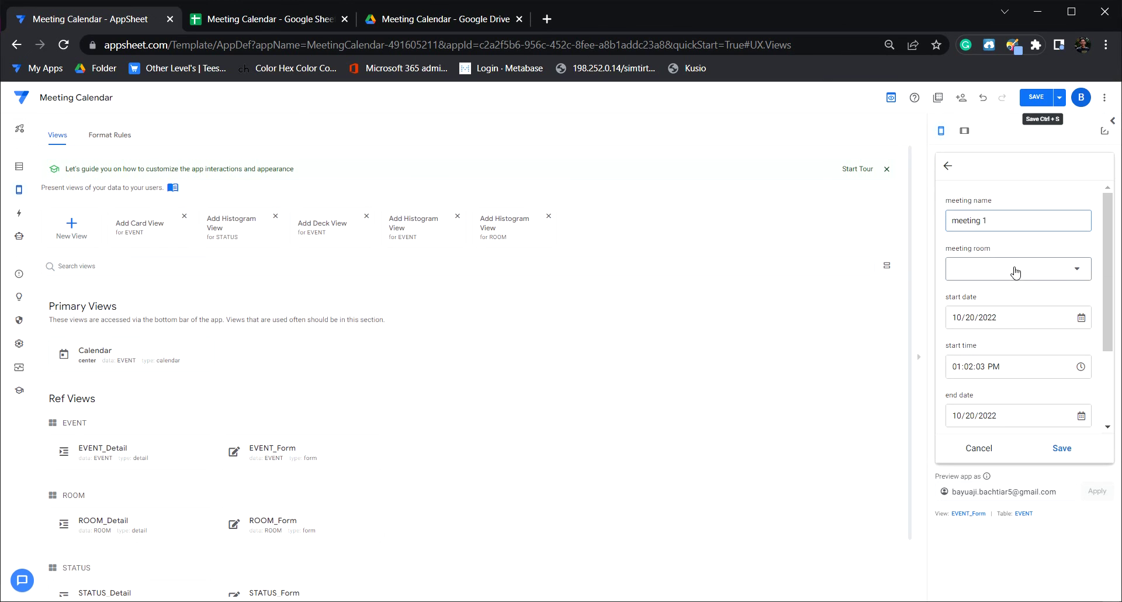
pyautogui.click(1020, 266)
pyautogui.click(993, 202)
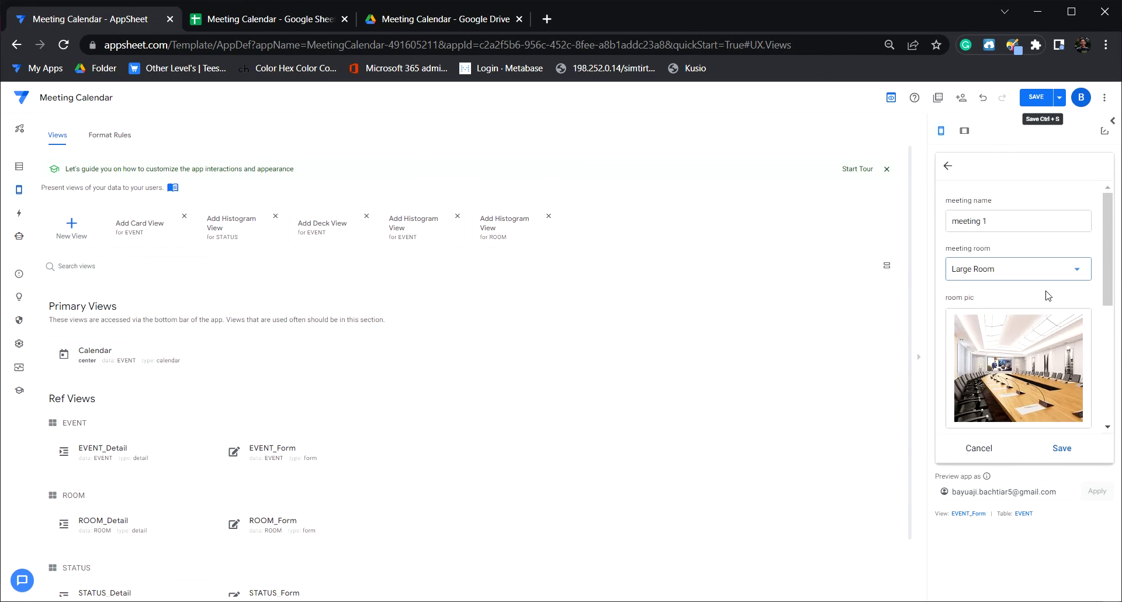
pyautogui.scroll(-3, 1022, 281)
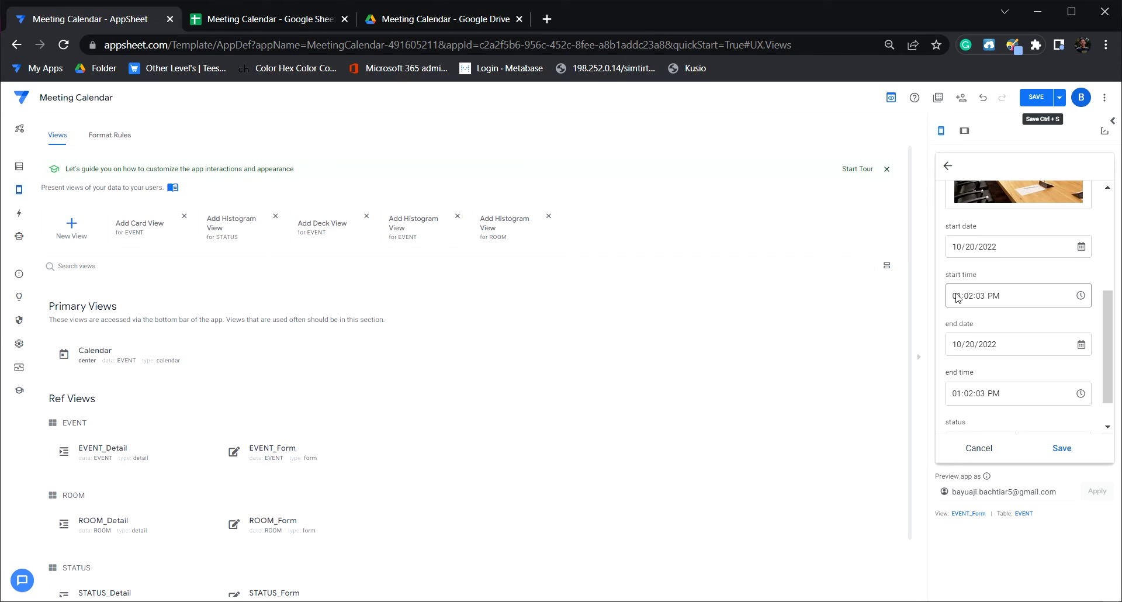
pyautogui.click(954, 395)
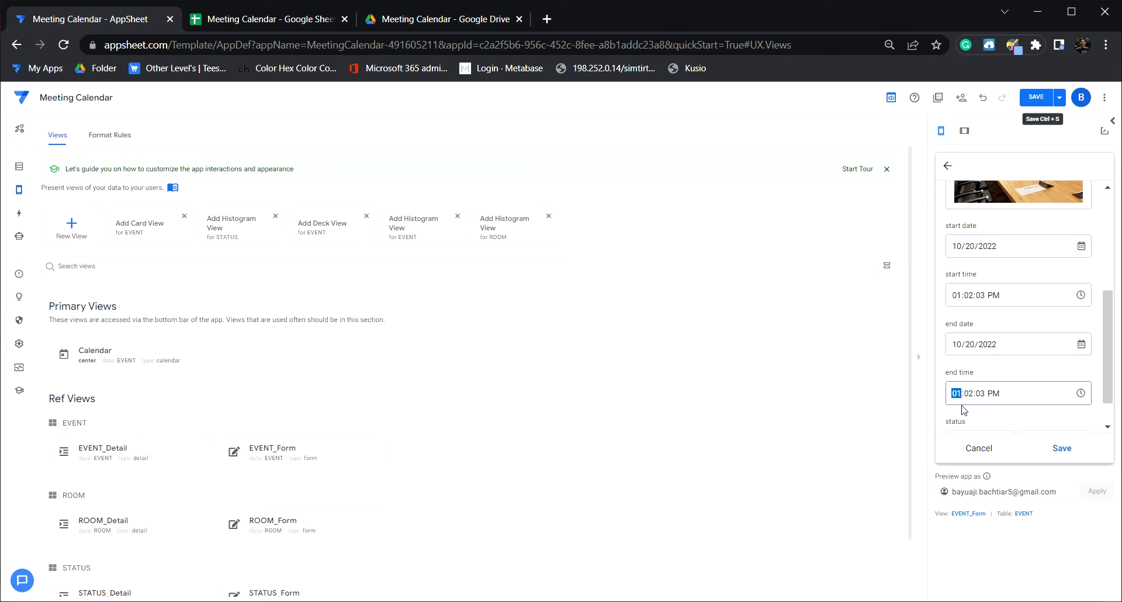
pyautogui.write('02')
pyautogui.click(1045, 383)
# Step: Mark meeting 1 as Urgent, save it, and return to the October 2022 calendar
pyautogui.scroll(-1, 1043, 383)
pyautogui.click(965, 404)
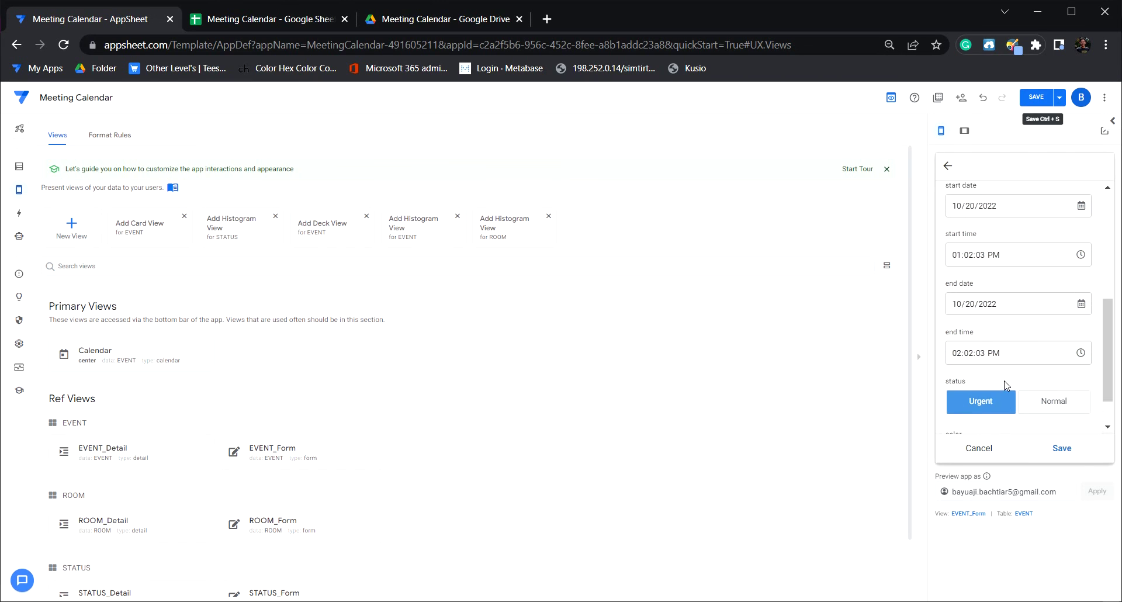
pyautogui.scroll(-1, 1005, 386)
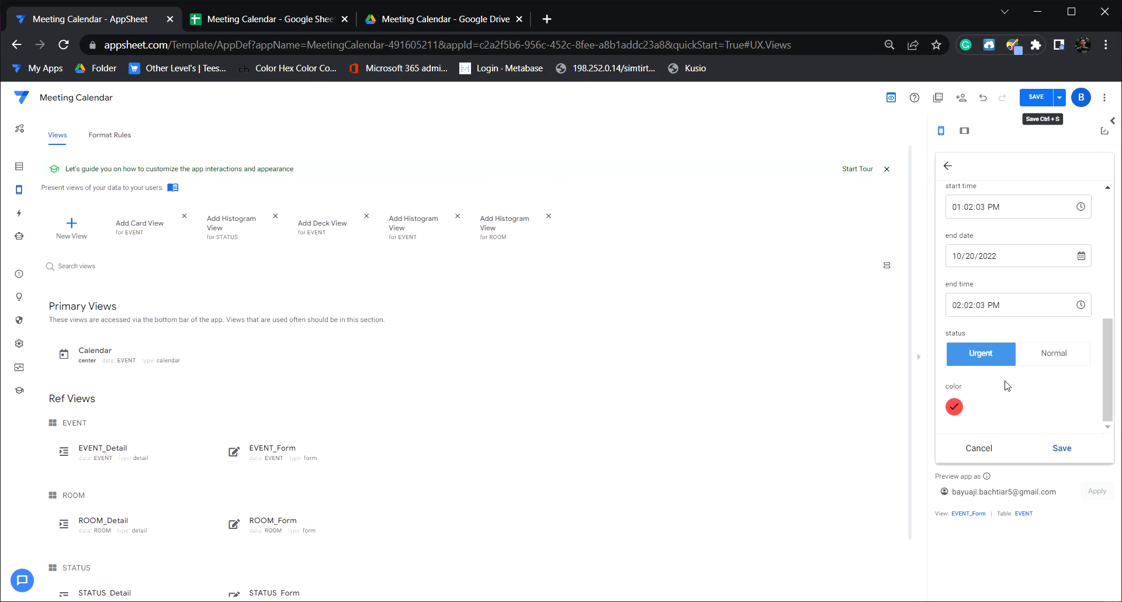
pyautogui.click(1058, 448)
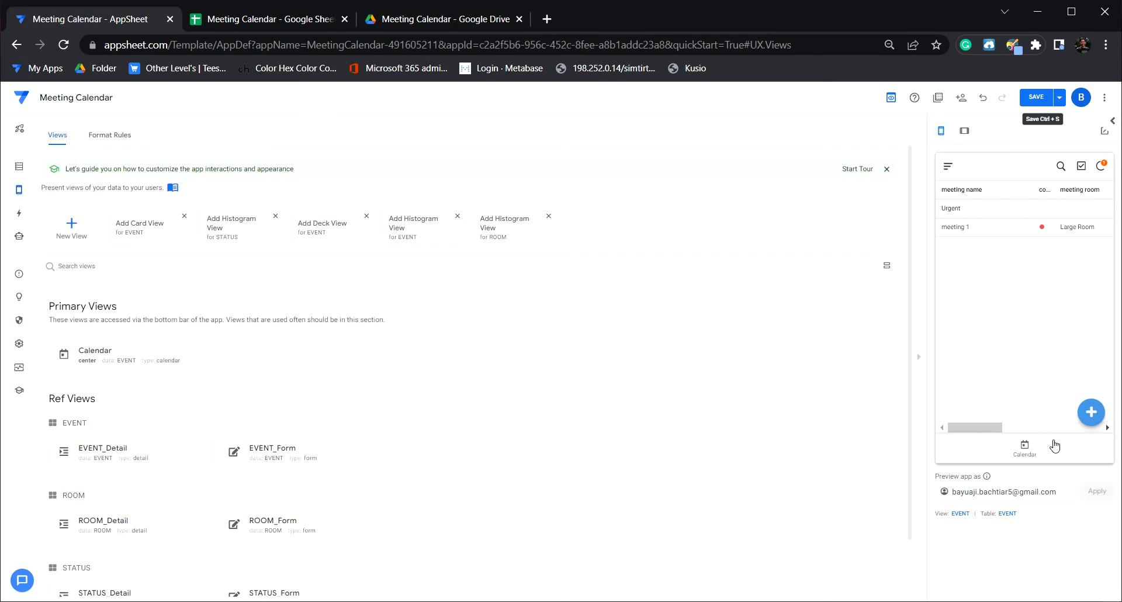
pyautogui.click(1034, 446)
pyautogui.click(1033, 450)
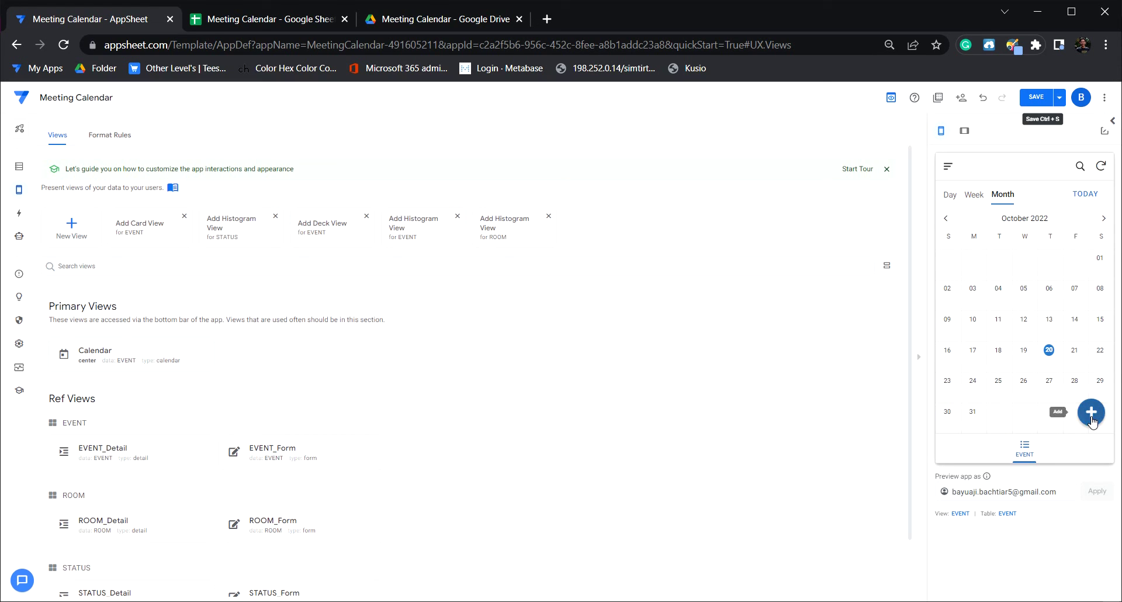
# Step: Cancel a second new-event form in the preview, then save all app changes
pyautogui.click(1091, 413)
pyautogui.write('meetin')
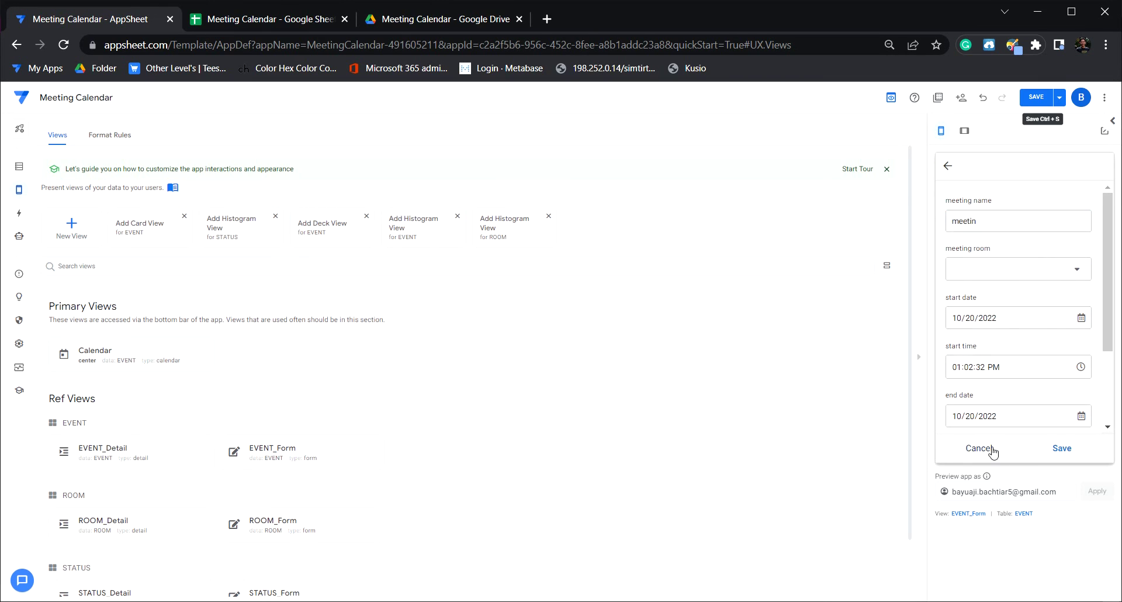
pyautogui.click(987, 448)
pyautogui.click(1036, 97)
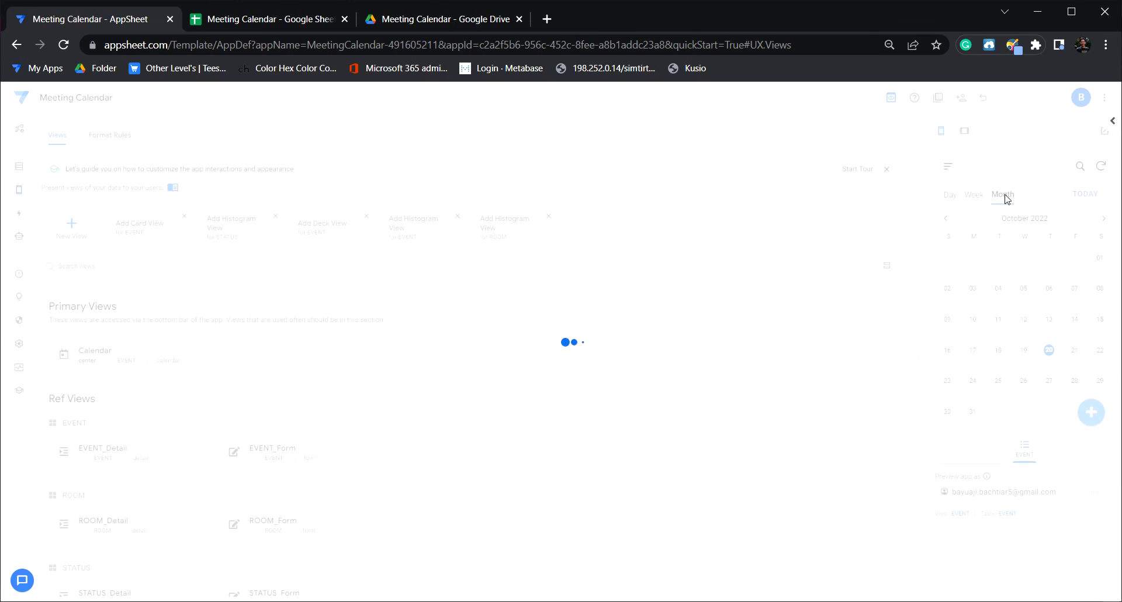
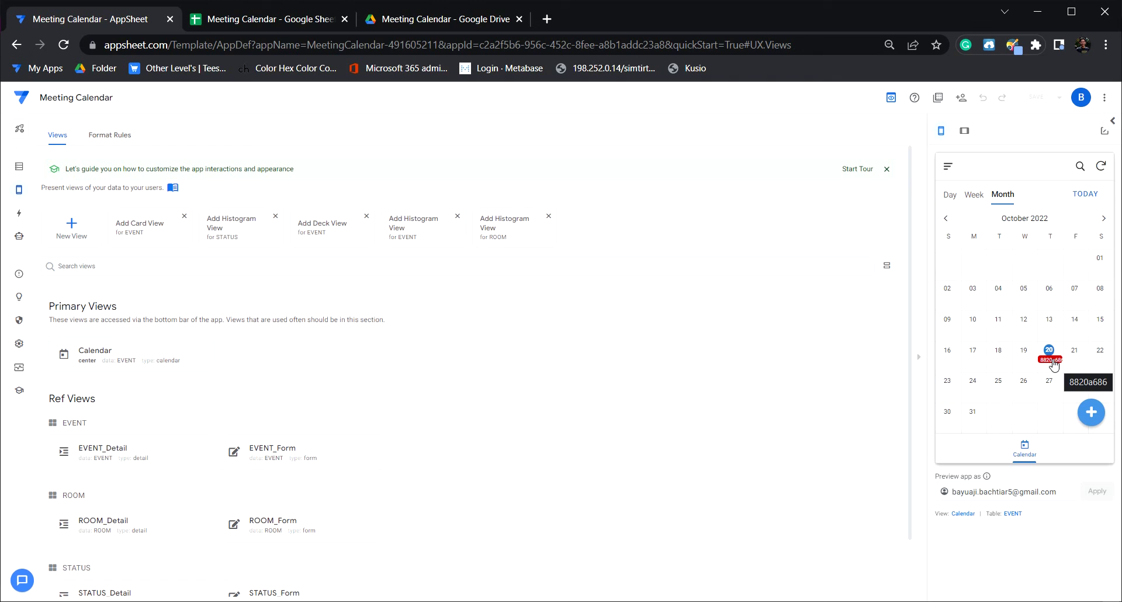
# Step: Set the Calendar view's event Description to 'meeting name' instead of the row id
pyautogui.click(1050, 359)
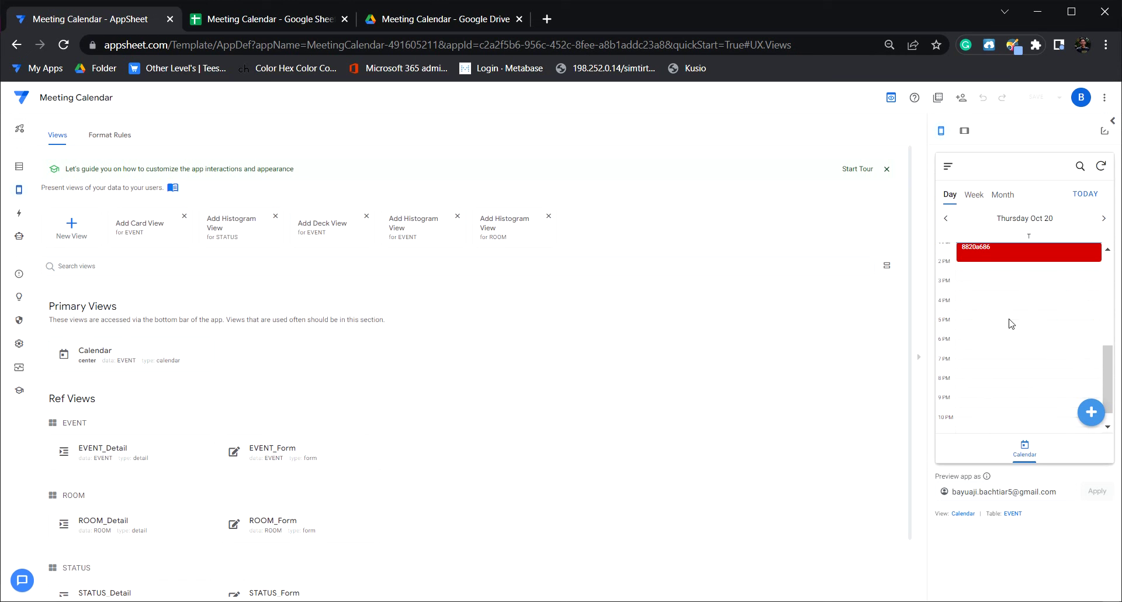
pyautogui.click(963, 514)
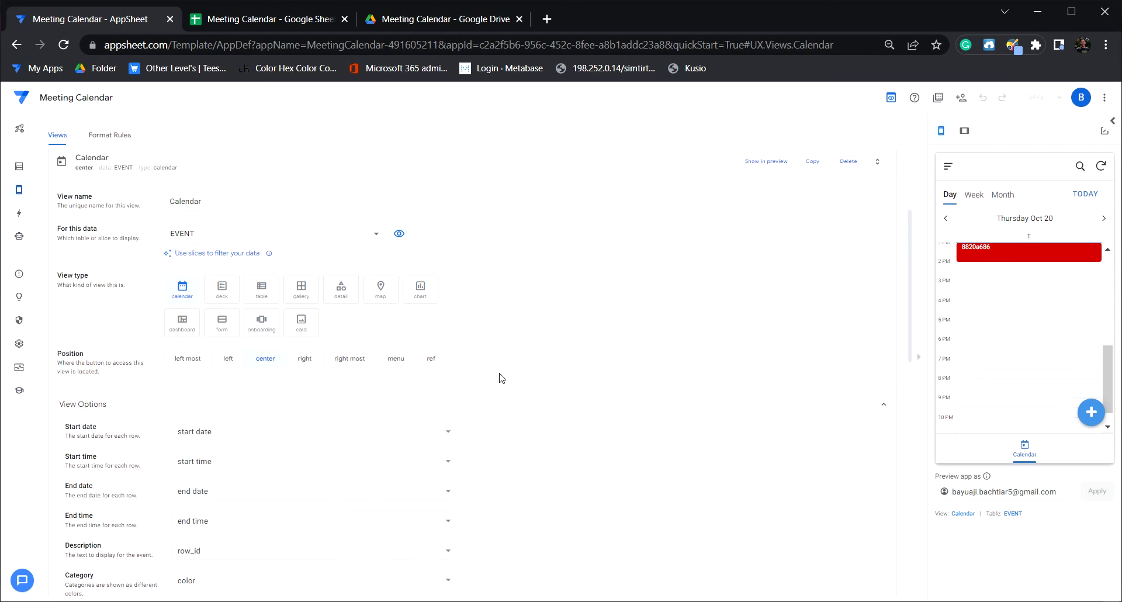
pyautogui.scroll(-1, 499, 376)
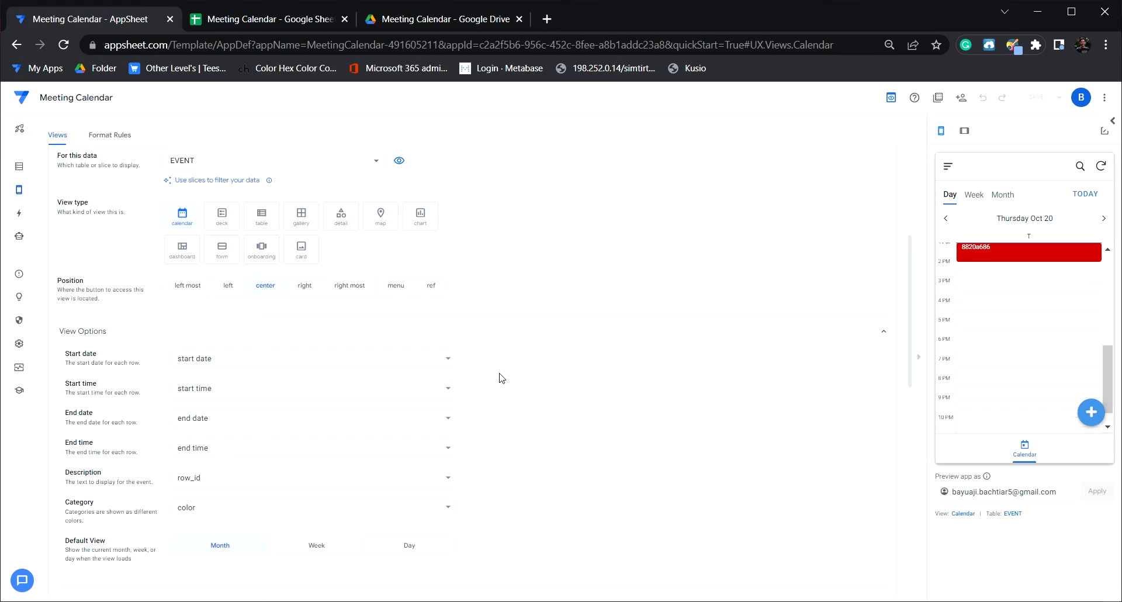
pyautogui.scroll(-1, 499, 377)
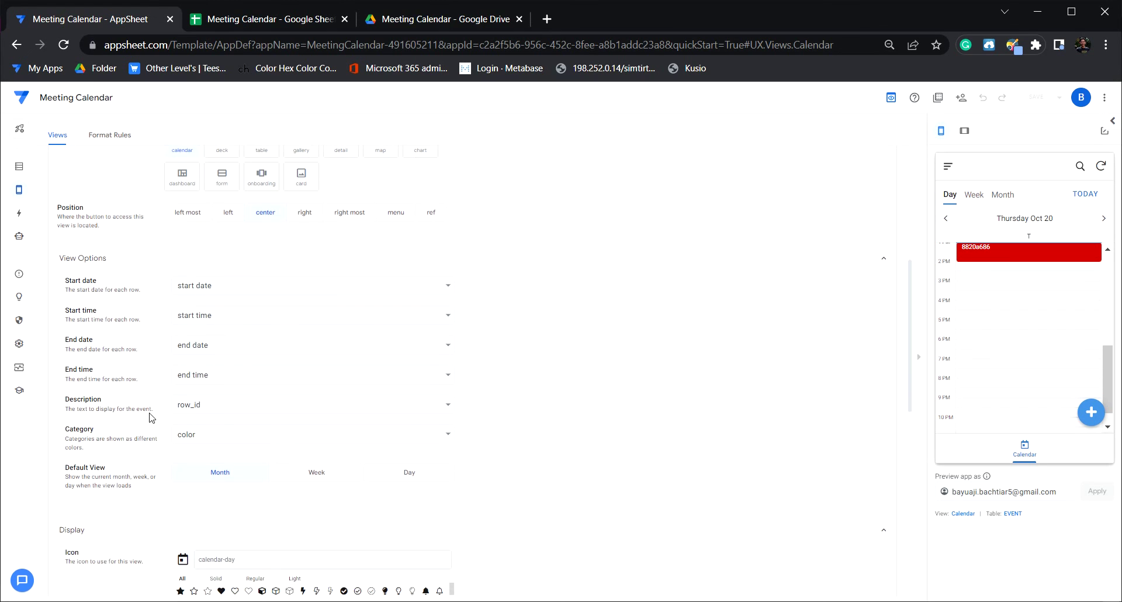
pyautogui.click(212, 407)
pyautogui.click(213, 428)
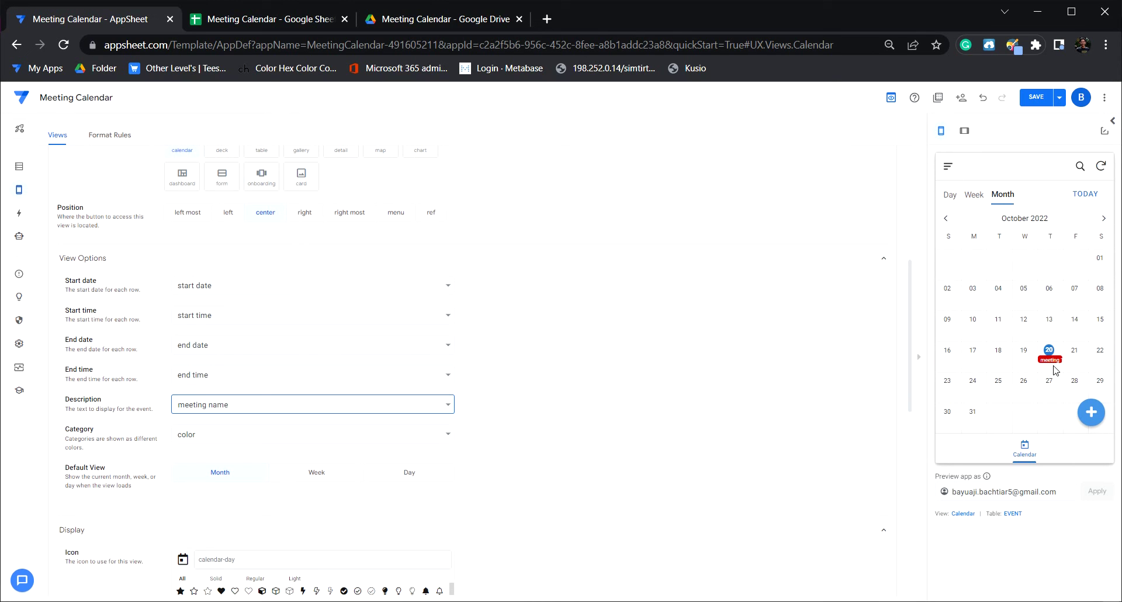
# Step: Save the app, then open meeting 1's details from the preview's Day view
pyautogui.click(1036, 97)
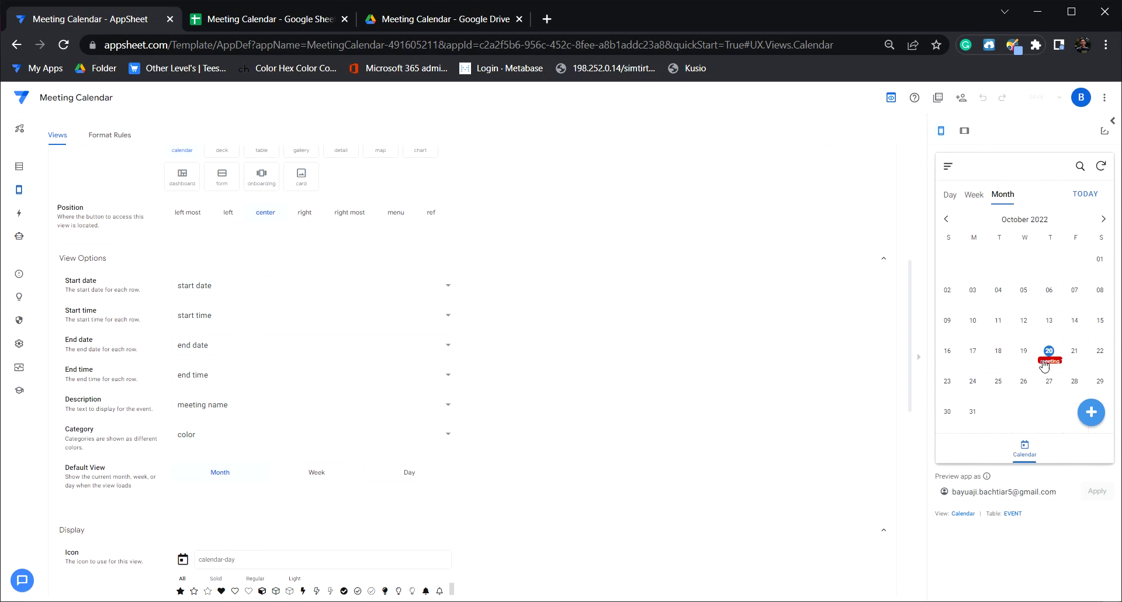
pyautogui.click(971, 195)
pyautogui.click(950, 194)
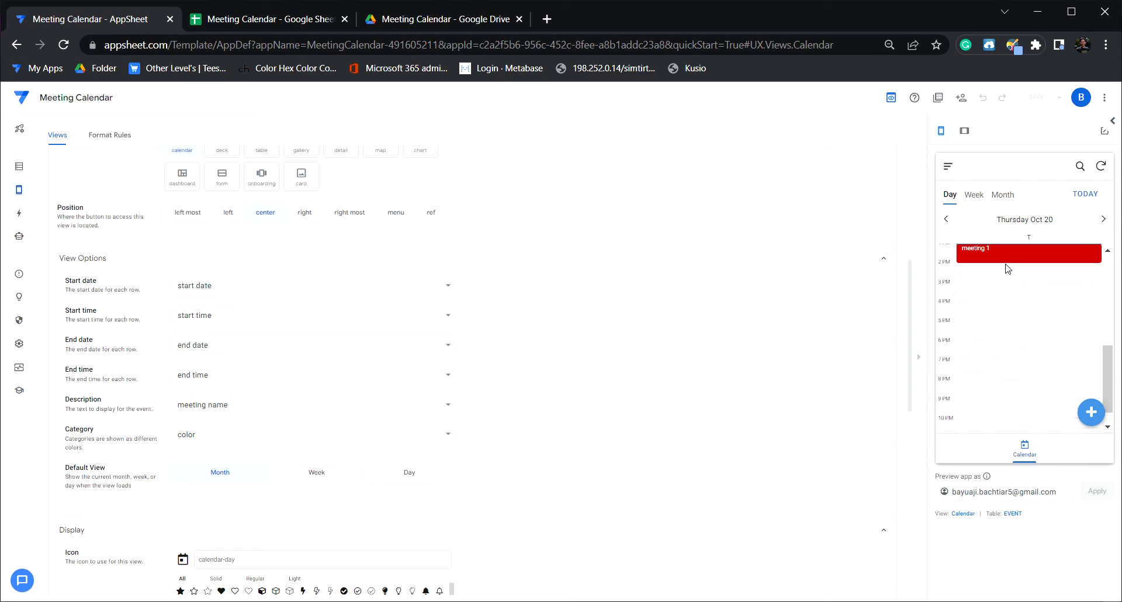
pyautogui.click(1001, 326)
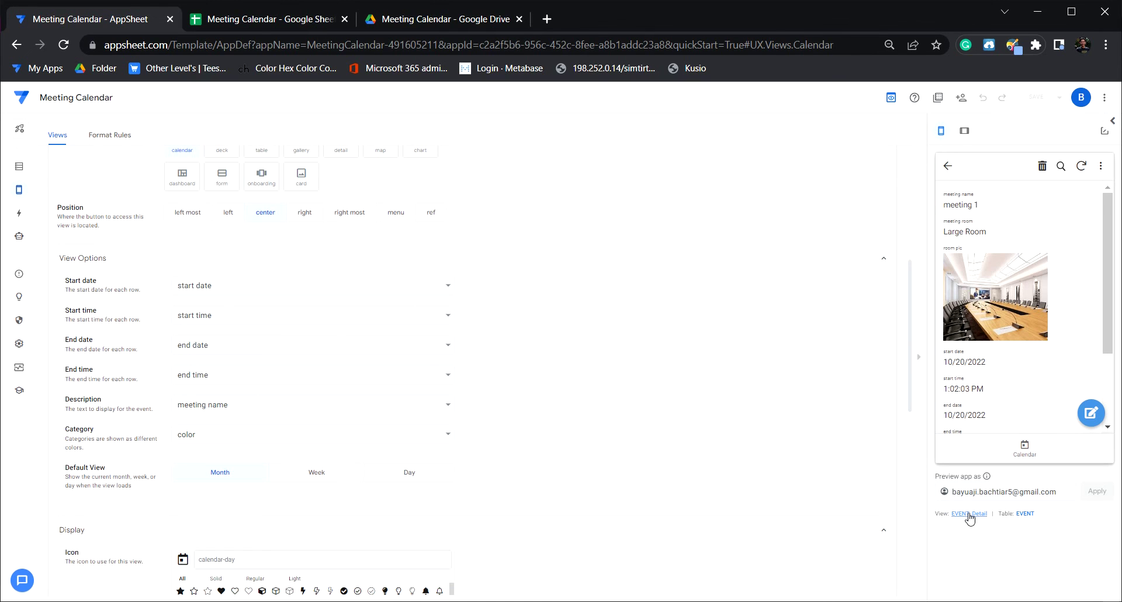
# Step: Add 'meeting name' as the header column of the EVENT_Detail view
pyautogui.click(968, 514)
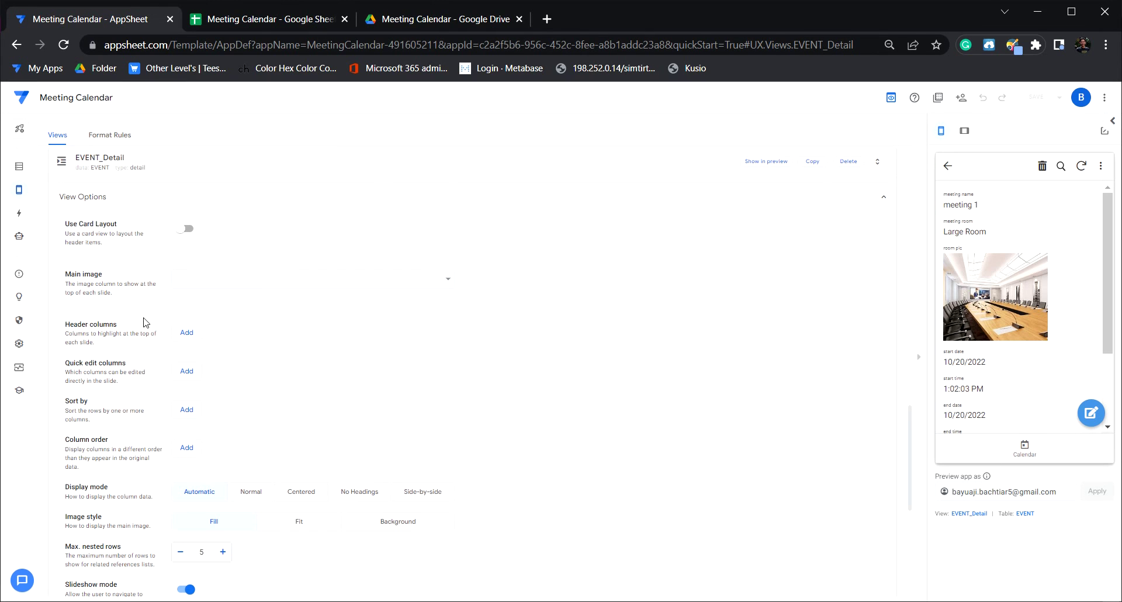
pyautogui.click(186, 332)
pyautogui.click(424, 334)
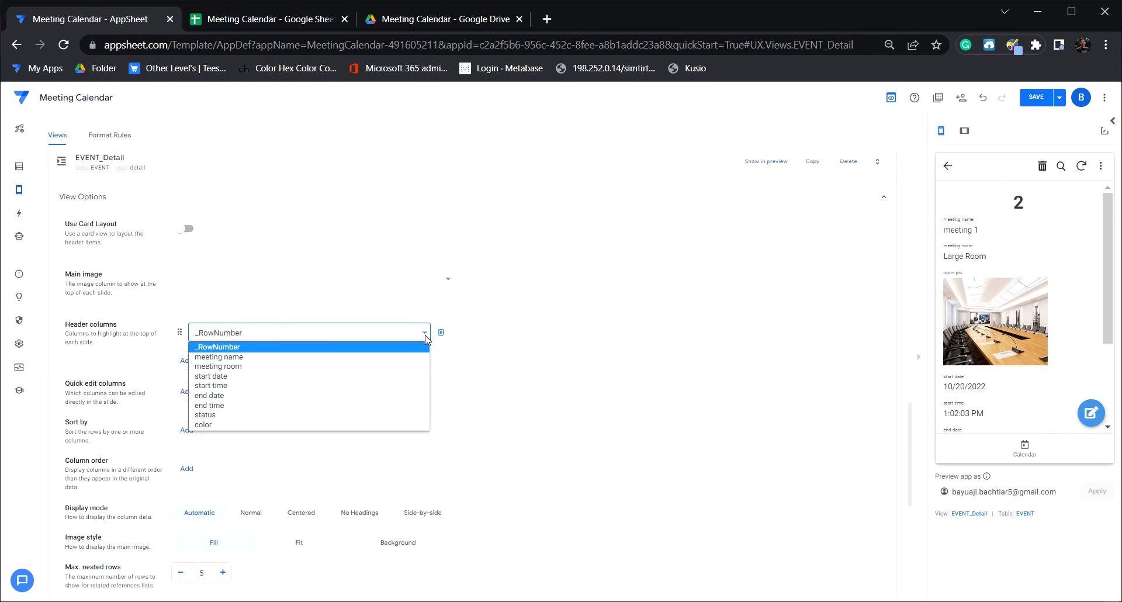
pyautogui.click(314, 357)
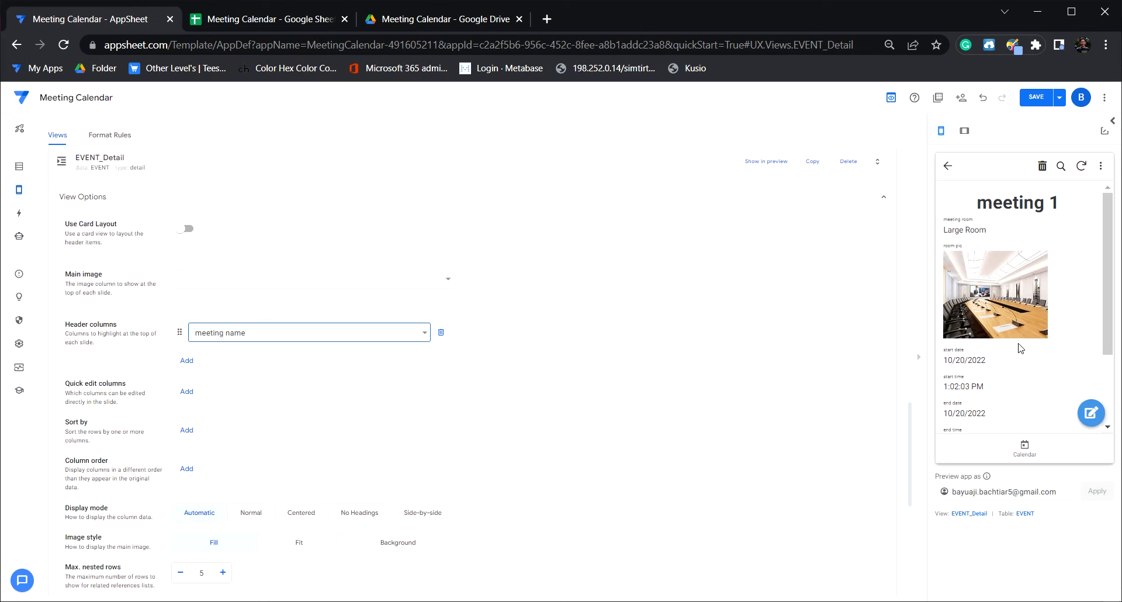
pyautogui.scroll(-3, 1020, 349)
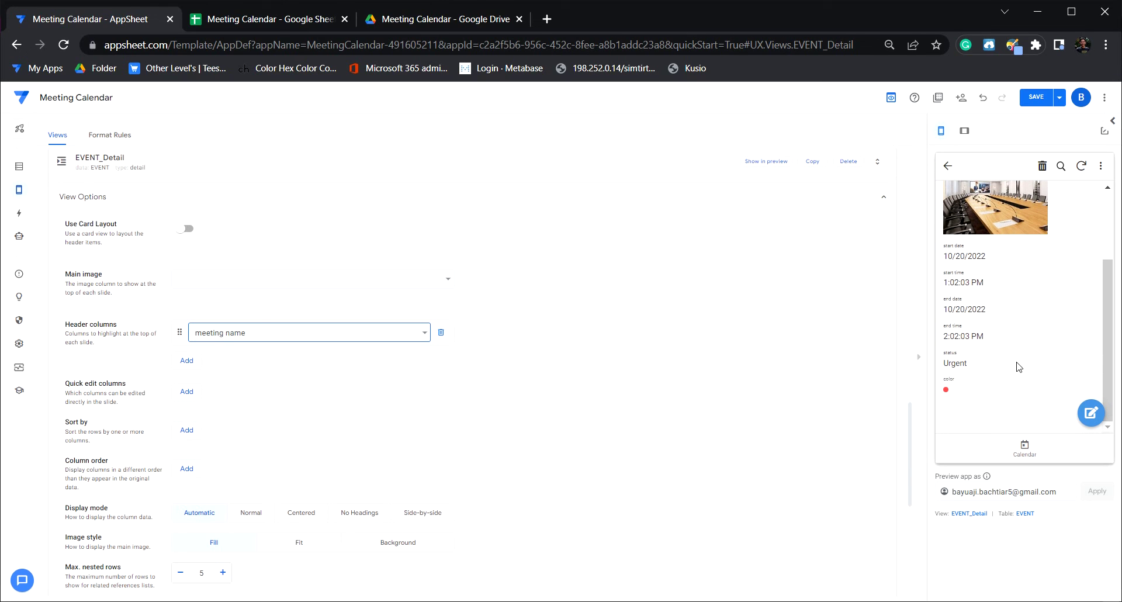
# Step: Start EVENT_Detail's column order with meeting room and room pic
pyautogui.click(186, 468)
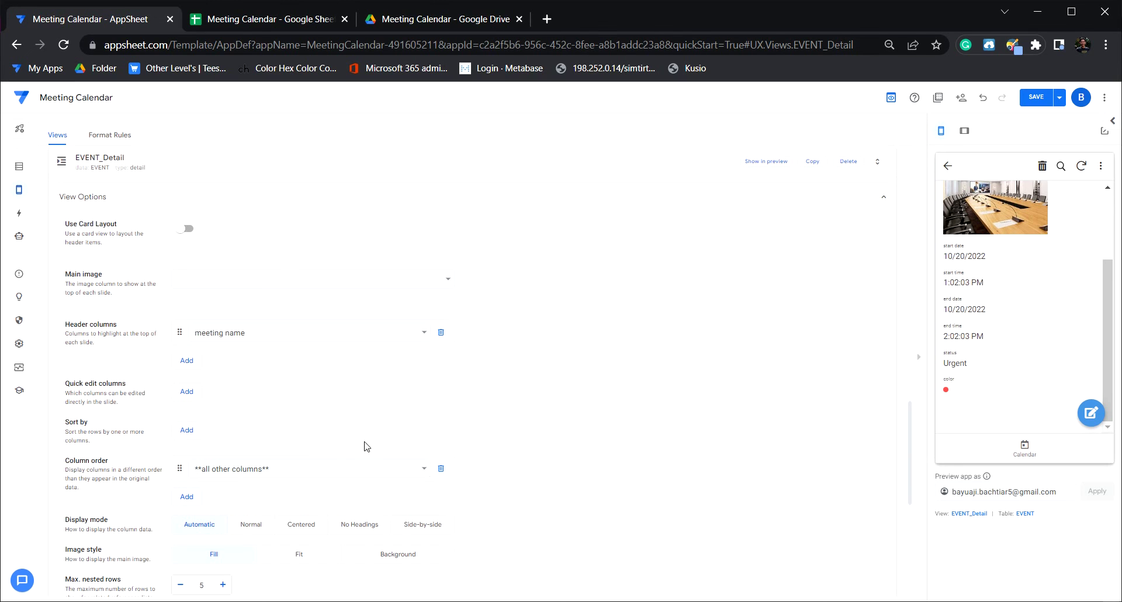
pyautogui.scroll(-3, 1003, 345)
pyautogui.scroll(-3, 444, 465)
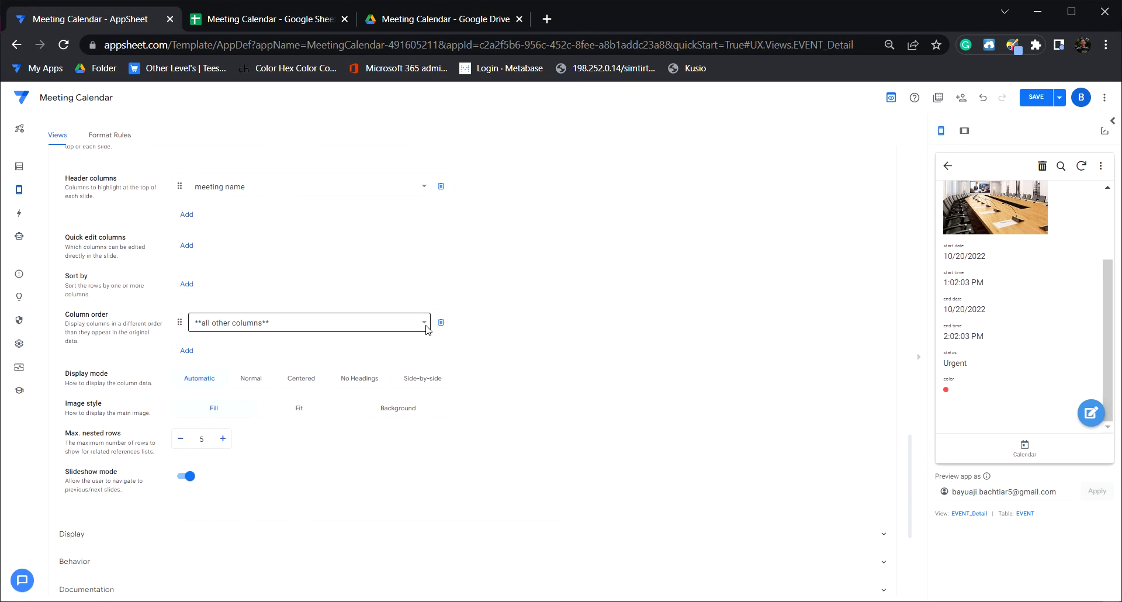
pyautogui.click(426, 327)
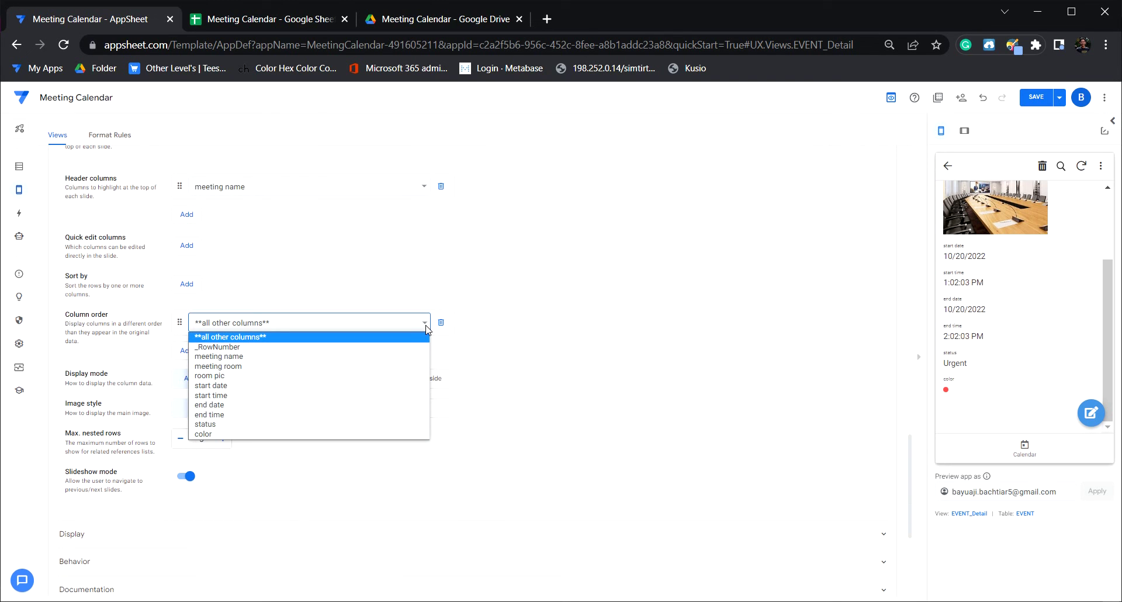
pyautogui.click(393, 366)
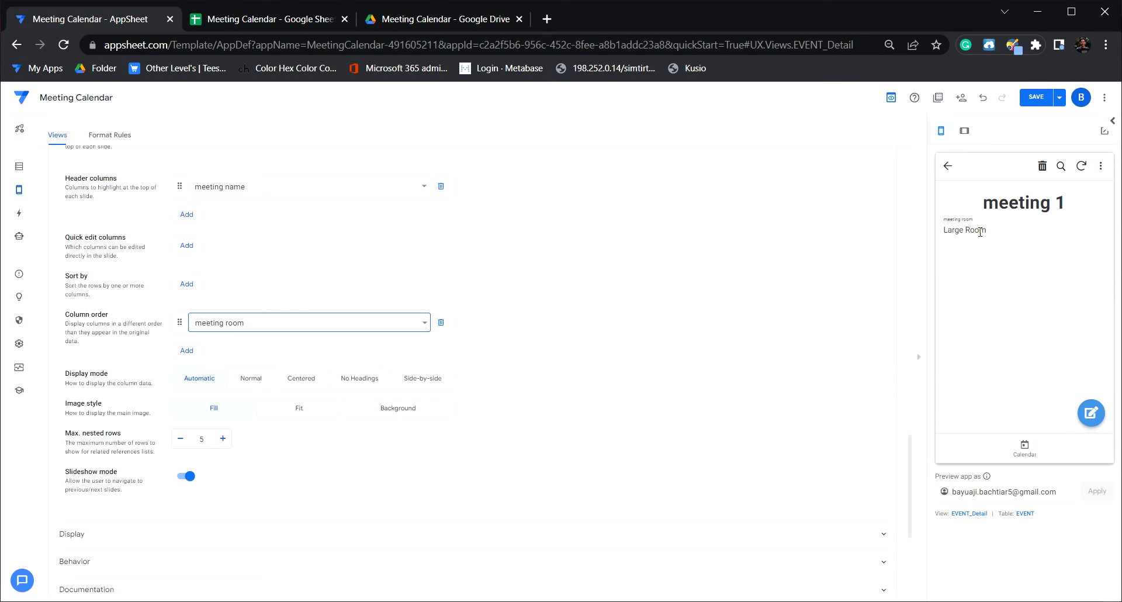
pyautogui.click(186, 350)
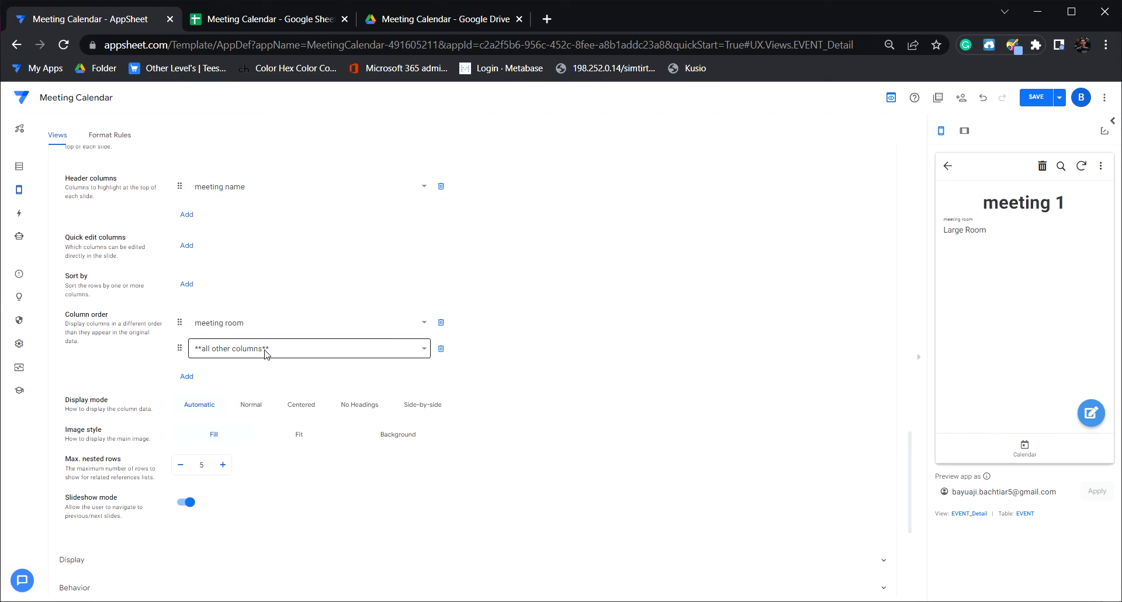
pyautogui.click(422, 350)
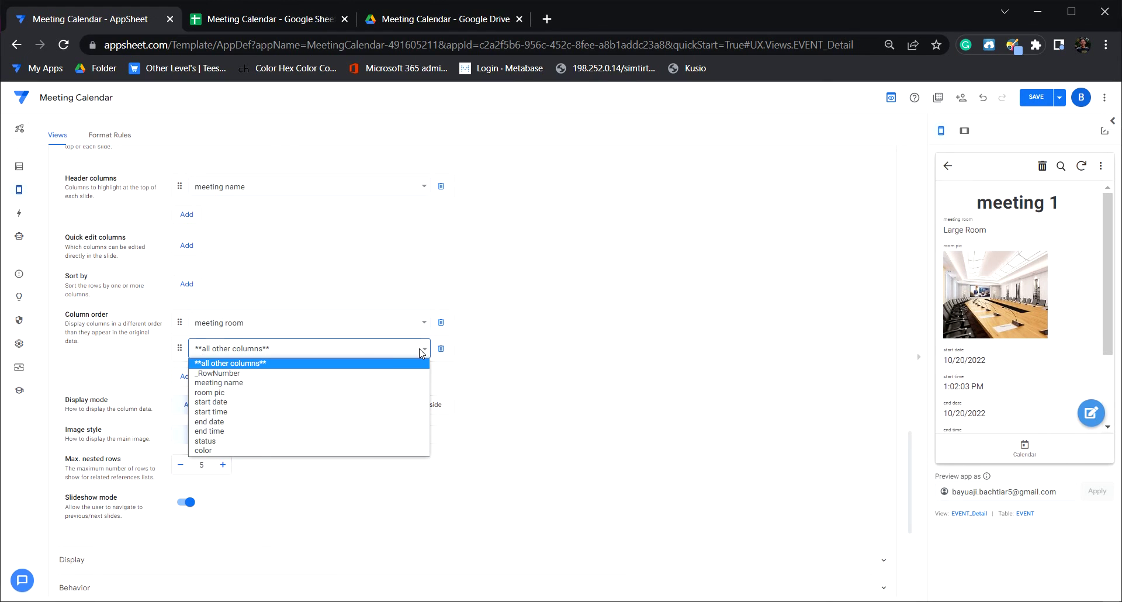
pyautogui.click(371, 383)
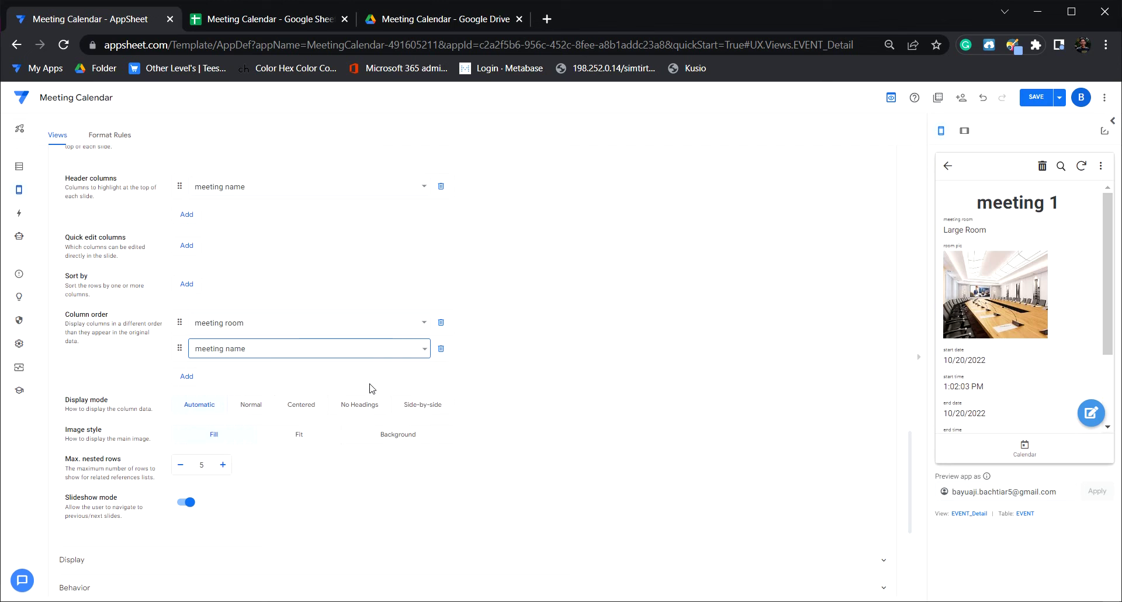
pyautogui.click(440, 350)
pyautogui.click(187, 349)
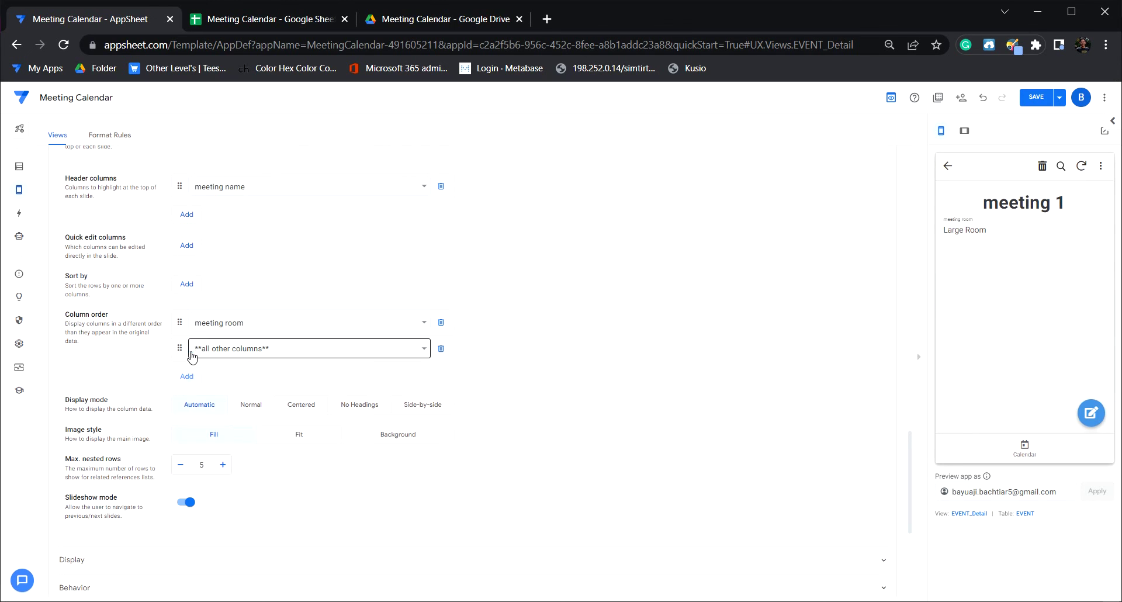
pyautogui.click(424, 350)
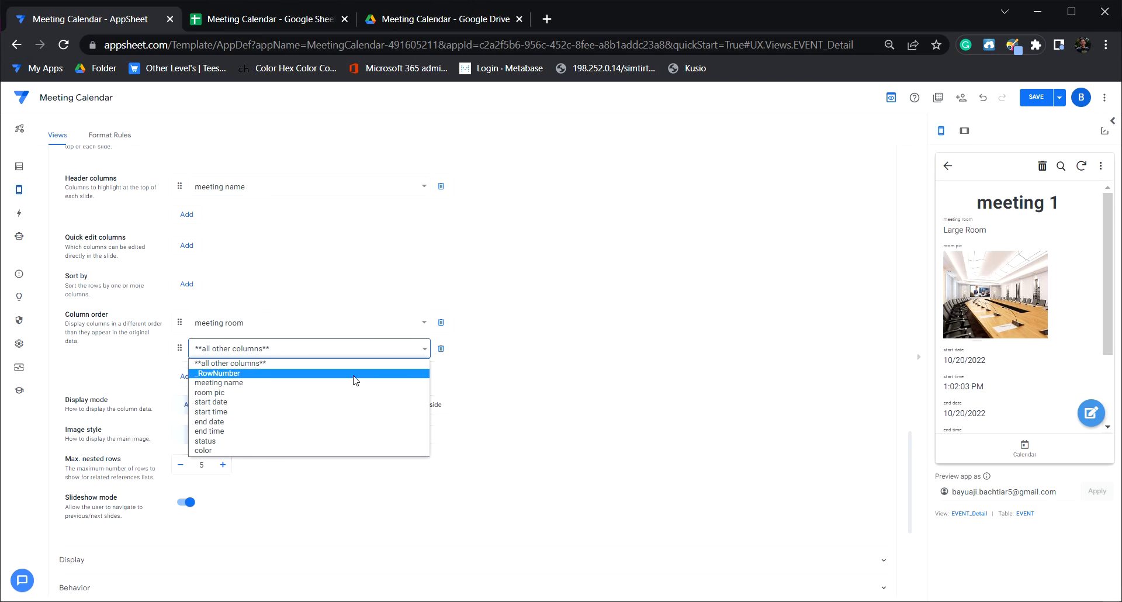
pyautogui.click(337, 393)
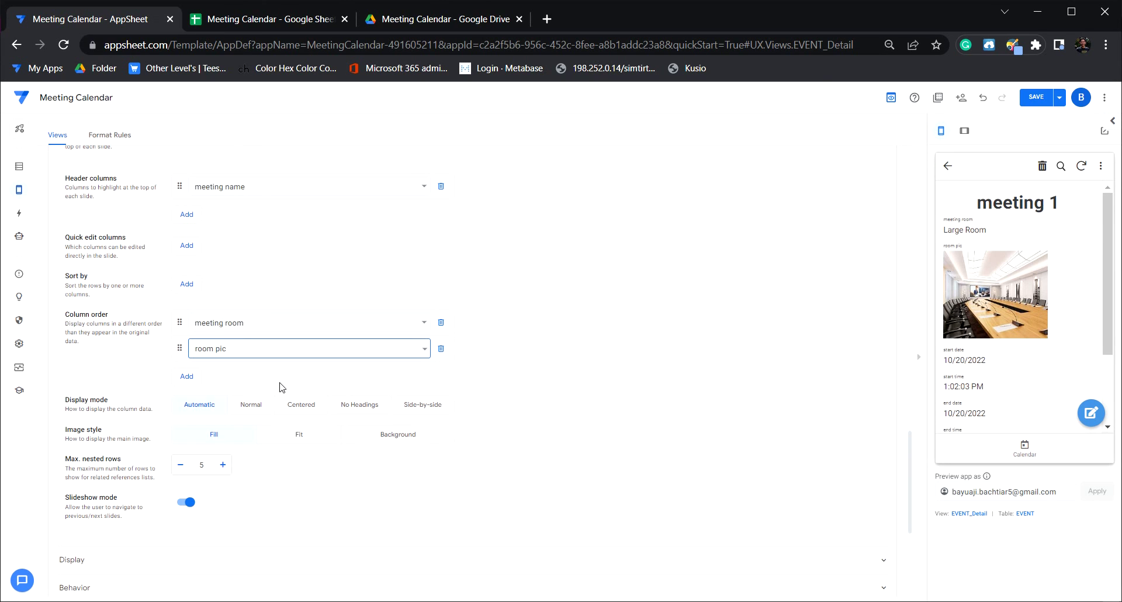
# Step: Continue the column order with start date, start time, end date, end time and status
pyautogui.click(200, 376)
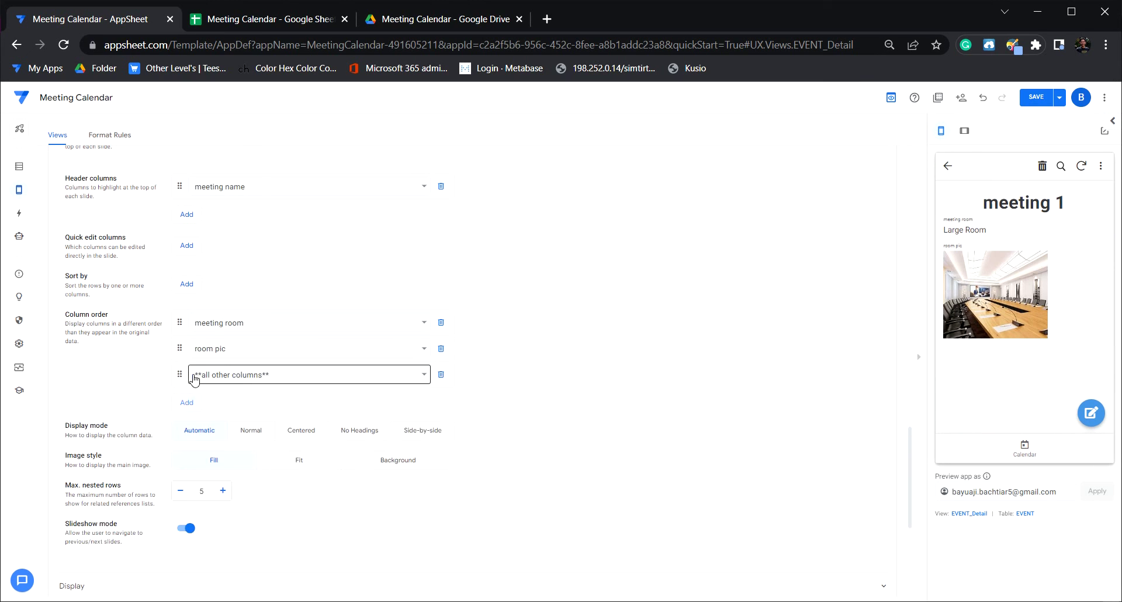
pyautogui.click(425, 375)
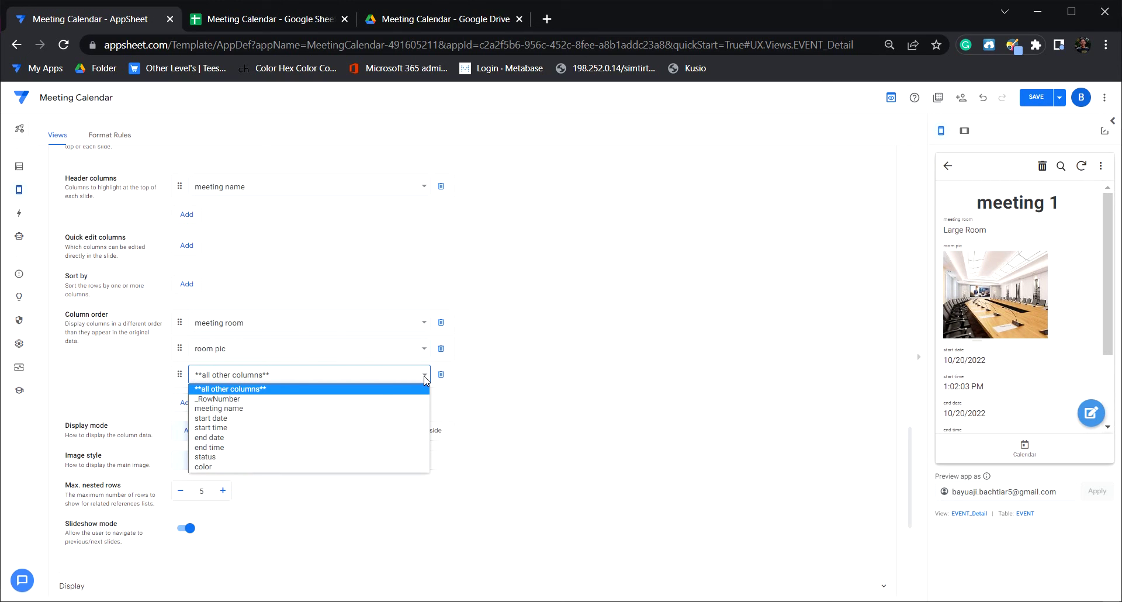
pyautogui.click(352, 418)
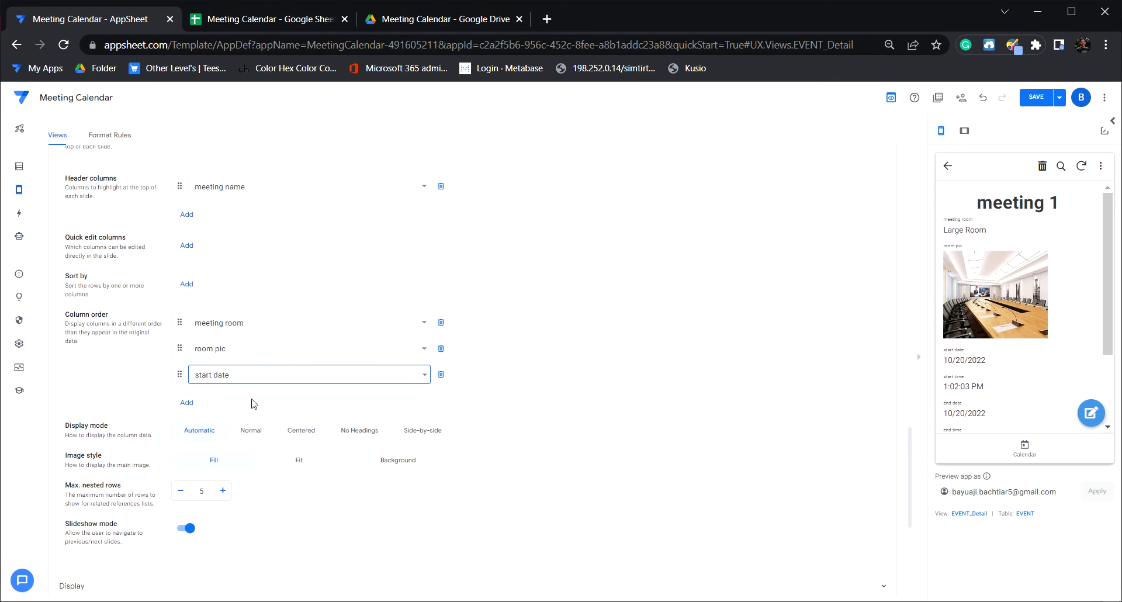
pyautogui.click(194, 403)
pyautogui.click(404, 401)
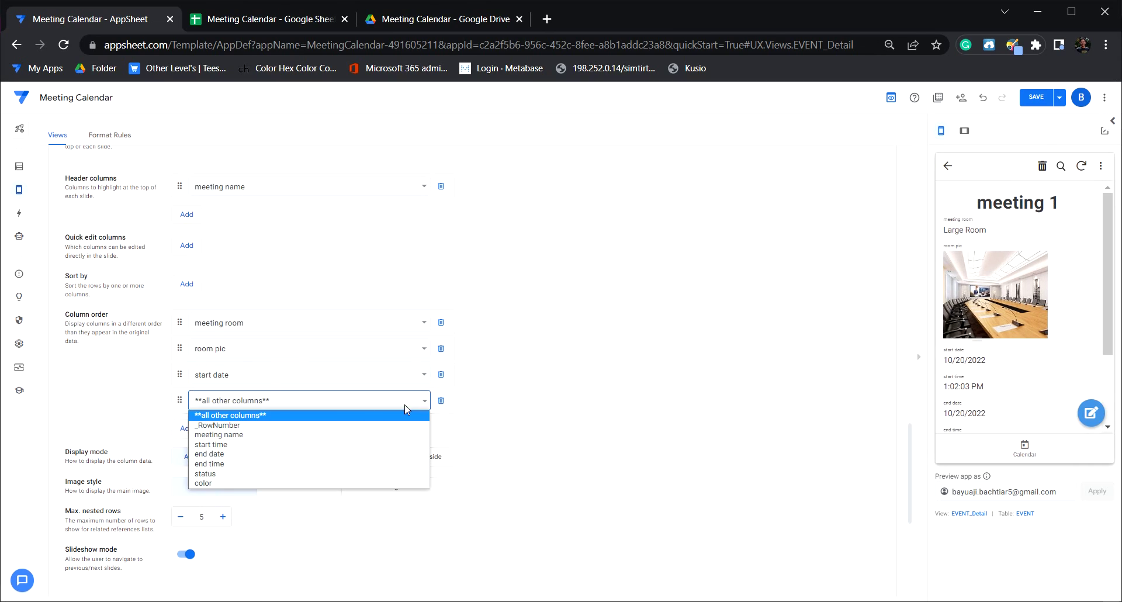
pyautogui.click(310, 444)
pyautogui.click(187, 428)
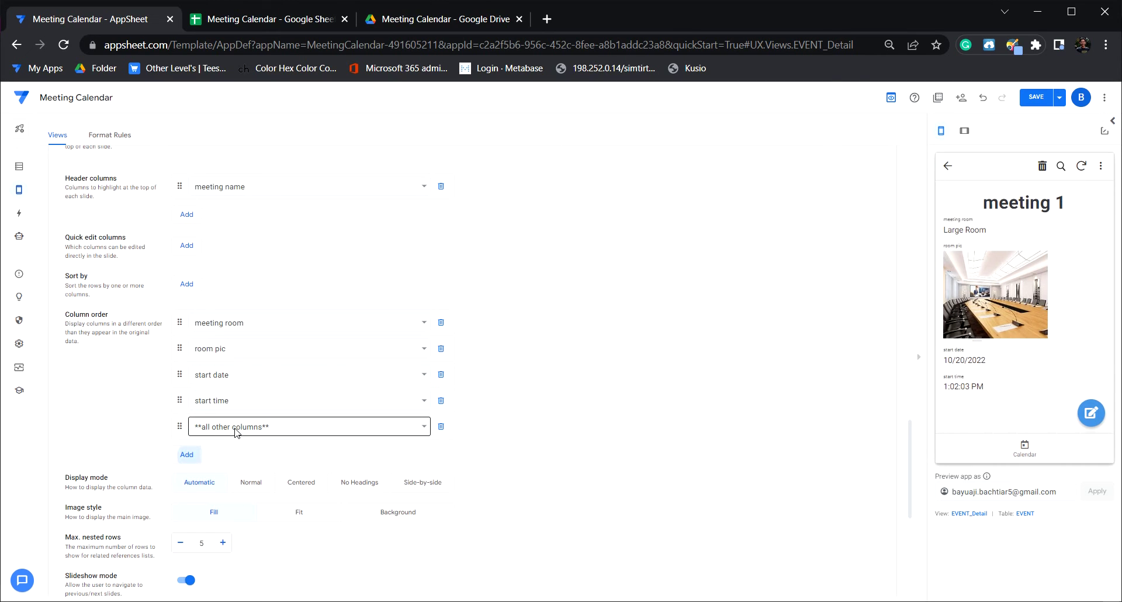
pyautogui.click(423, 434)
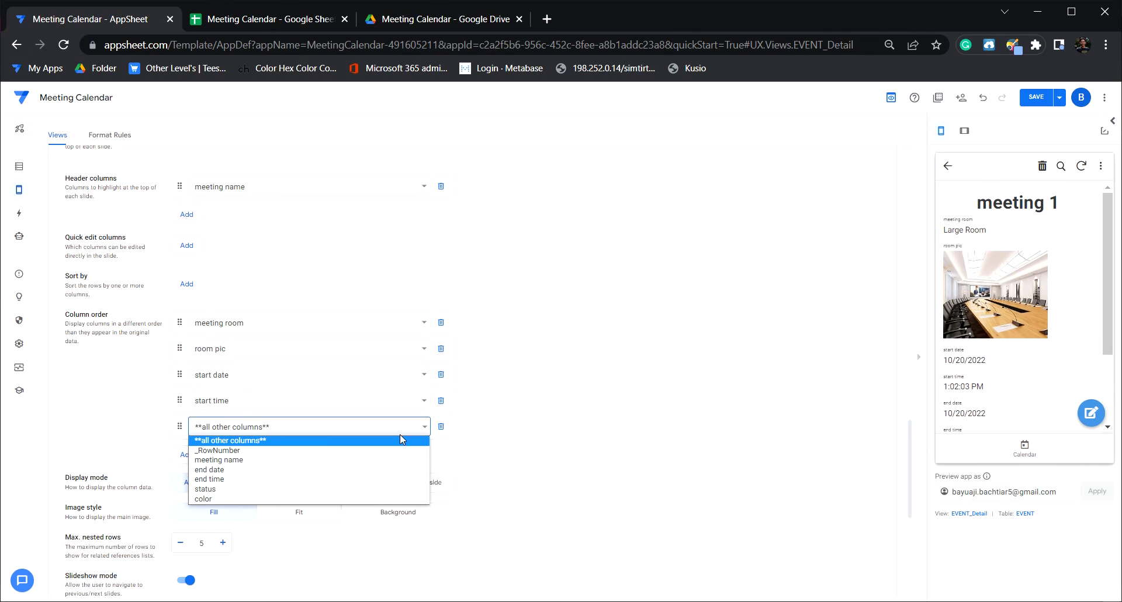
pyautogui.click(301, 469)
pyautogui.click(186, 454)
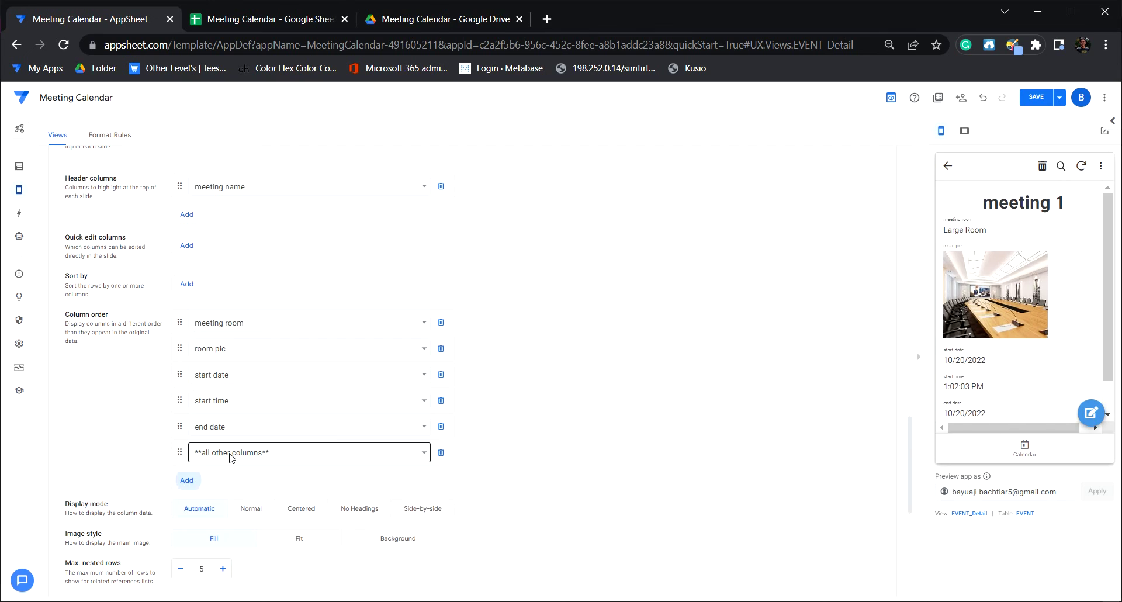
pyautogui.click(429, 456)
pyautogui.click(295, 495)
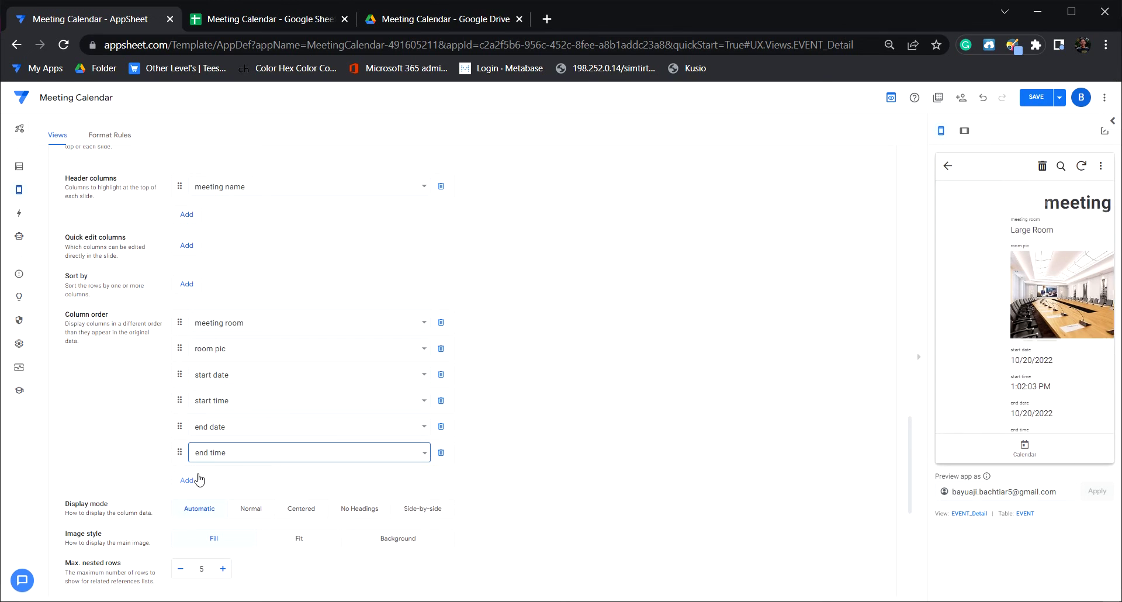
pyautogui.click(187, 479)
pyautogui.click(291, 479)
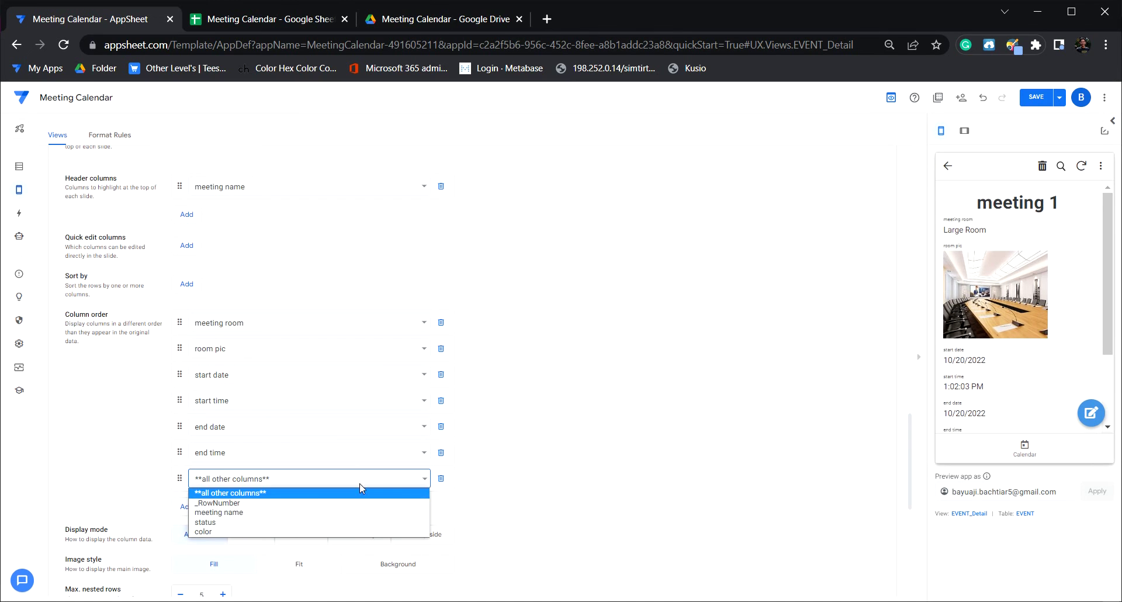
pyautogui.click(260, 529)
pyautogui.scroll(-3, 938, 376)
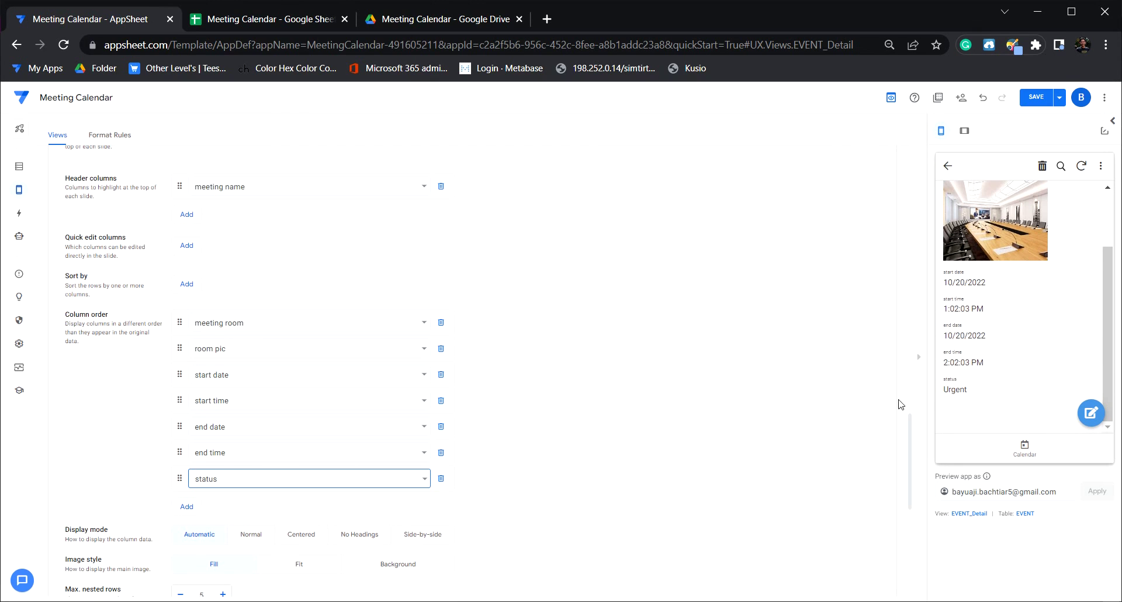
pyautogui.scroll(2, 1025, 381)
pyautogui.scroll(-2, 1024, 379)
pyautogui.scroll(2, 1023, 378)
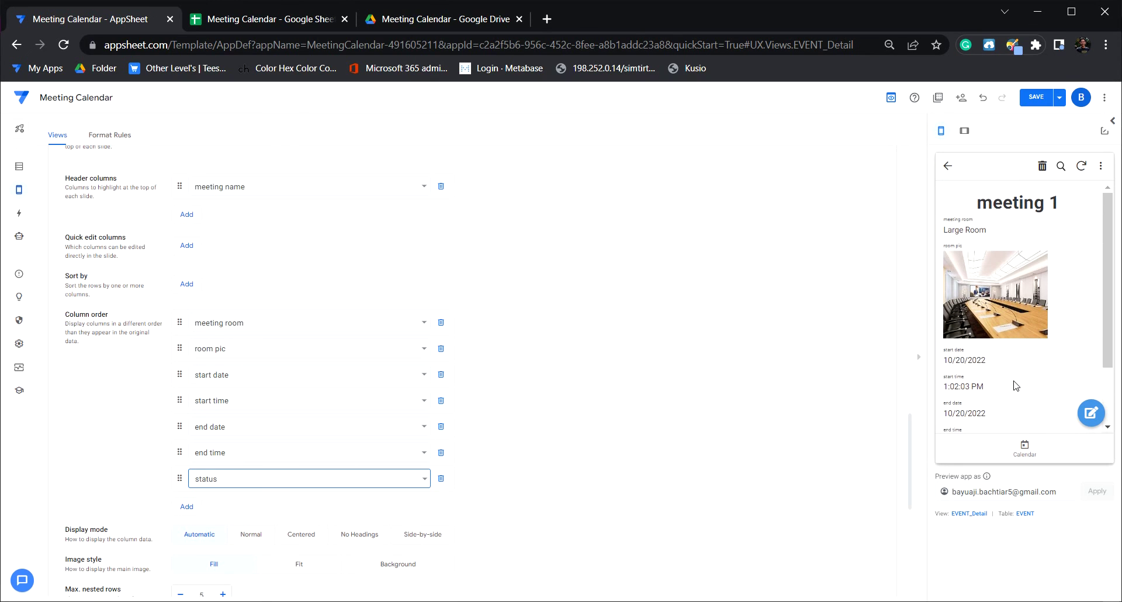
pyautogui.scroll(-1, 1016, 372)
pyautogui.scroll(2, 1015, 373)
# Step: Save the app, show the Calendar in the preview, and go back to the Views list
pyautogui.click(1036, 97)
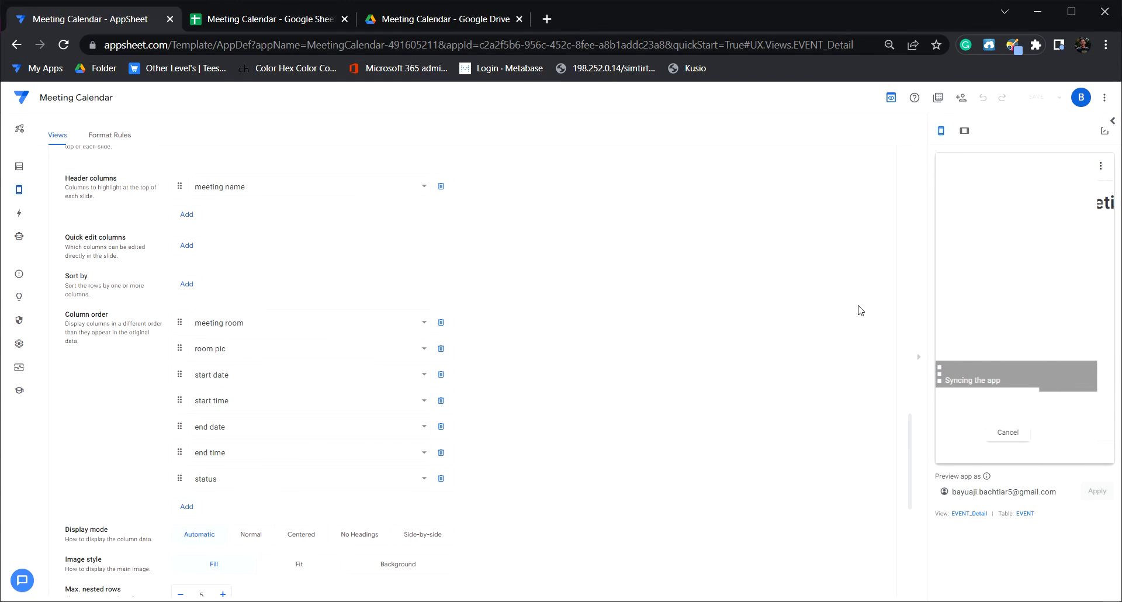
pyautogui.click(1024, 456)
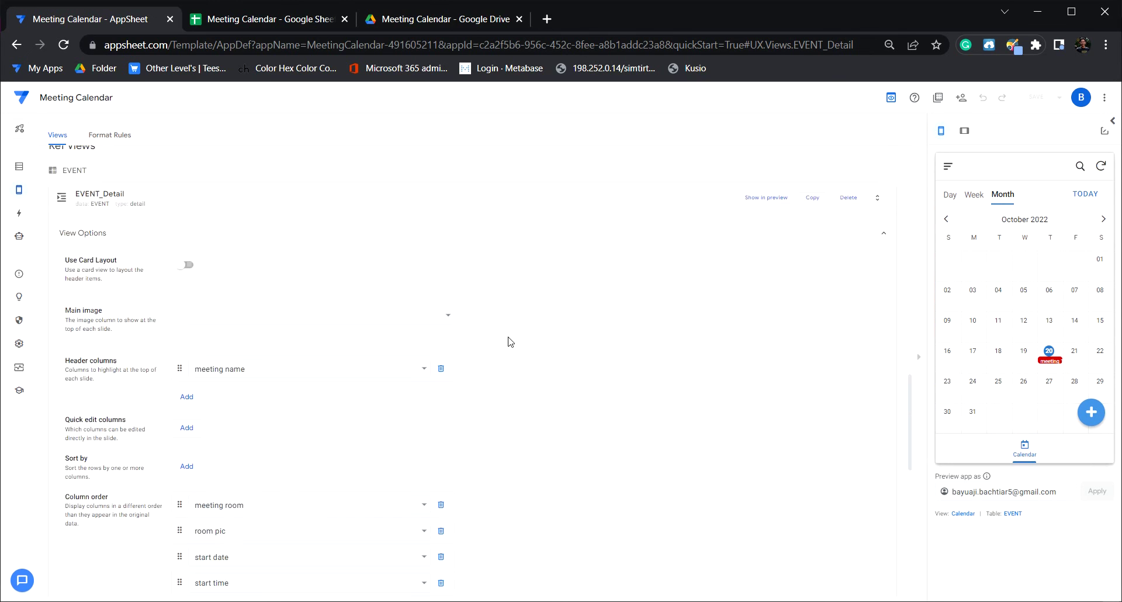
pyautogui.click(962, 513)
pyautogui.click(377, 352)
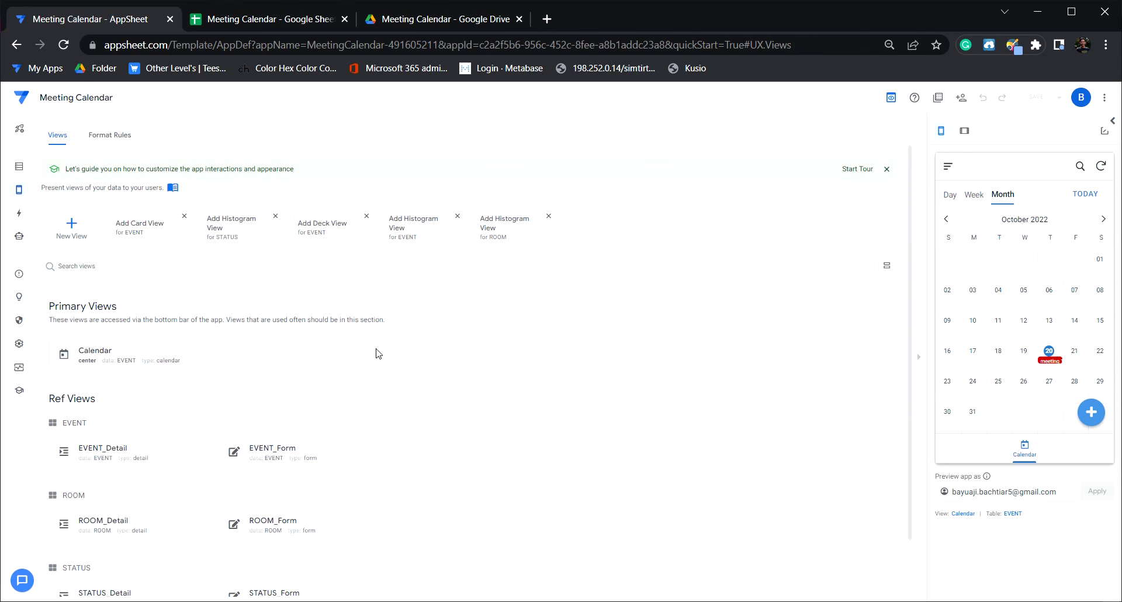
# Step: Create a new table-type view and name it 'List'
pyautogui.click(73, 228)
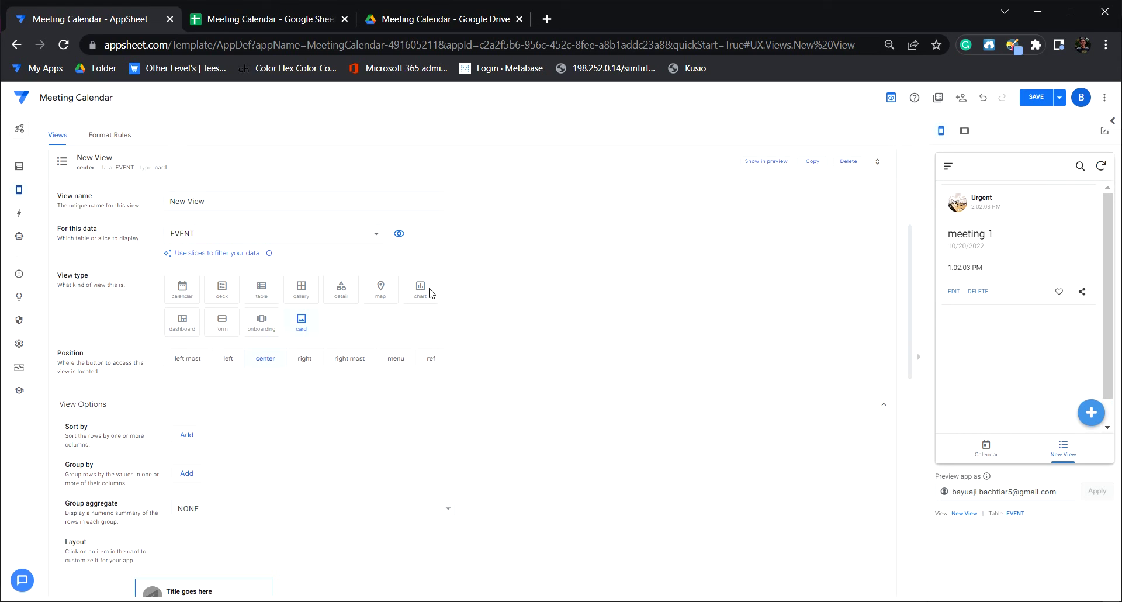
pyautogui.click(262, 289)
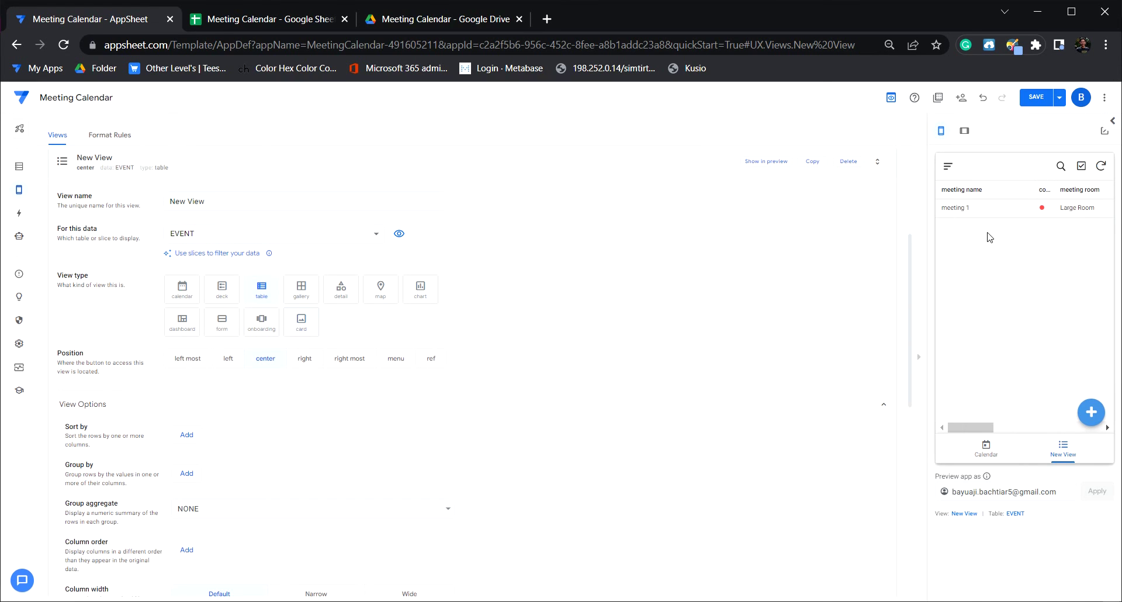
pyautogui.moveTo(981, 427)
pyautogui.mouseDown()
pyautogui.moveTo(1023, 425)
pyautogui.moveTo(968, 426)
pyautogui.mouseUp()
pyautogui.scroll(-1, 476, 322)
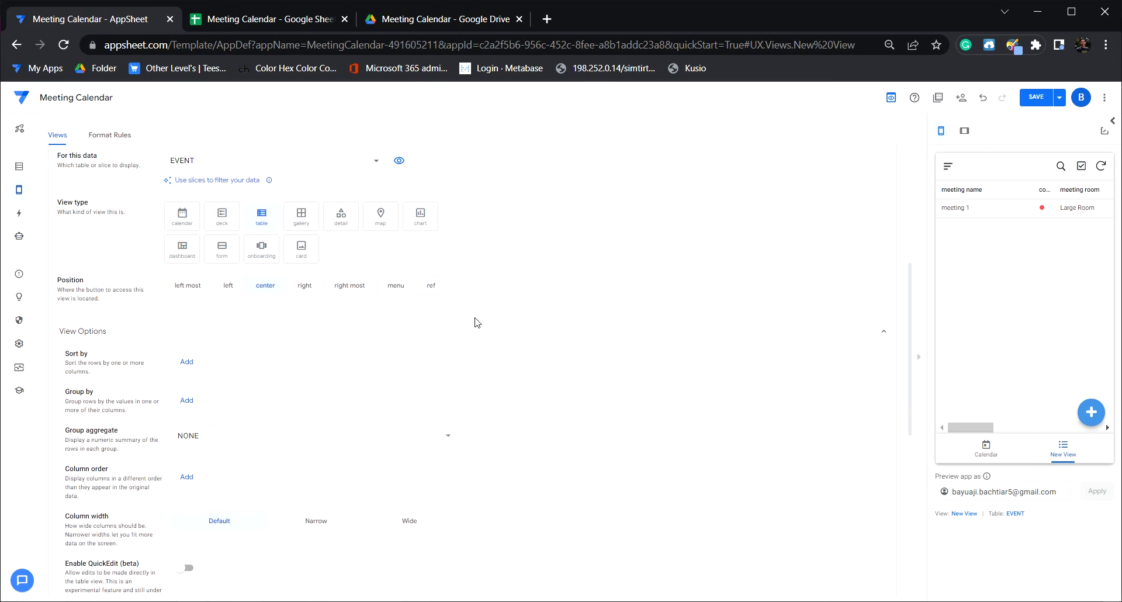
pyautogui.scroll(2, 476, 322)
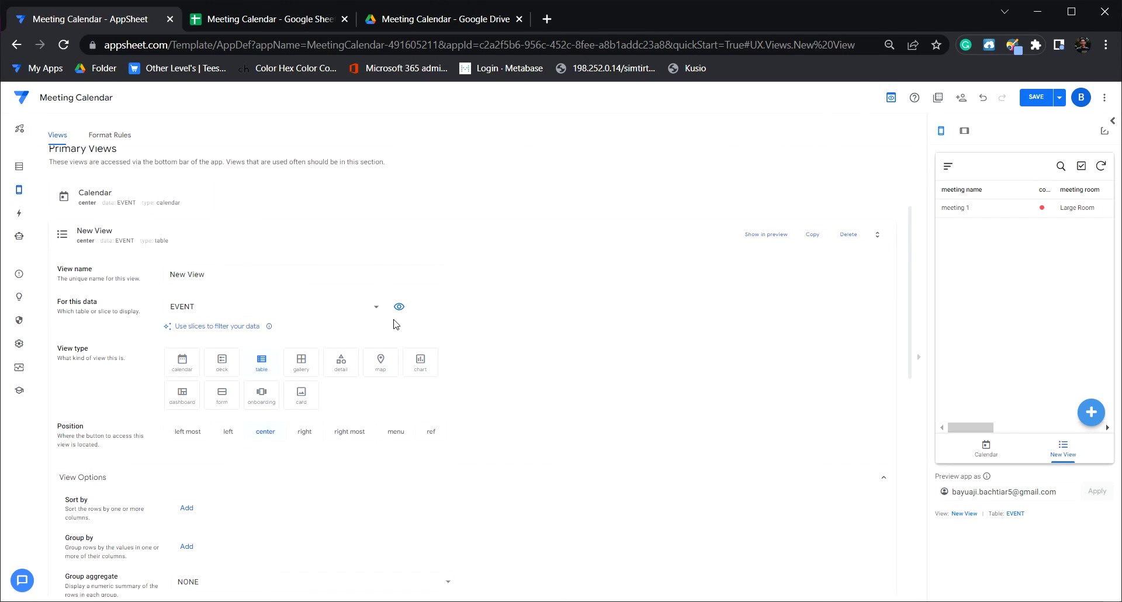
pyautogui.scroll(-1, 444, 351)
pyautogui.scroll(1, 383, 328)
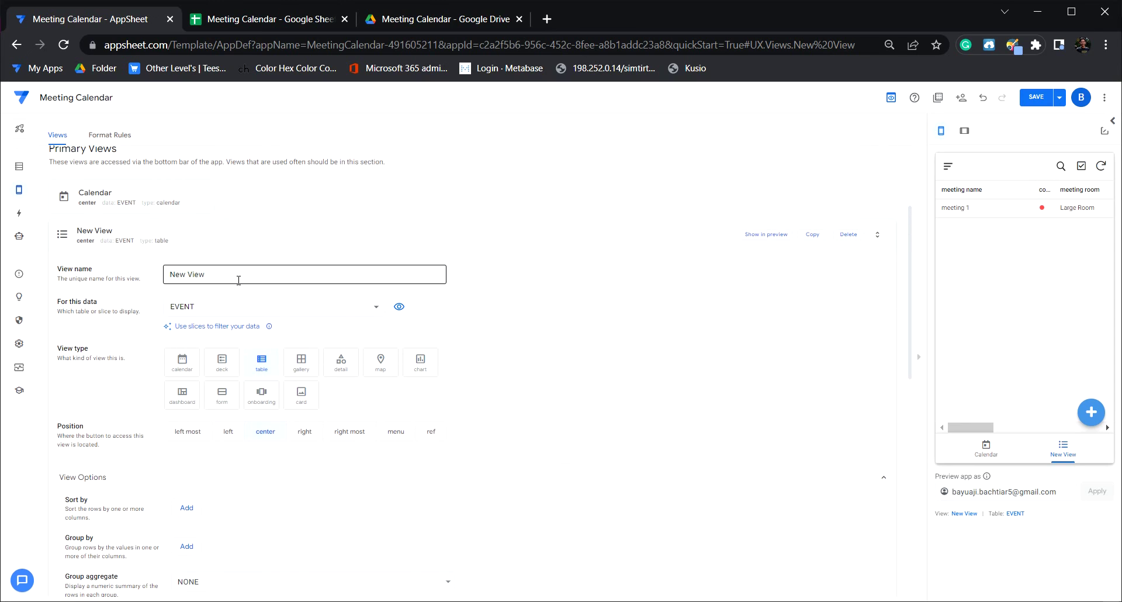
pyautogui.moveTo(238, 274); pyautogui.dragTo(150, 281)
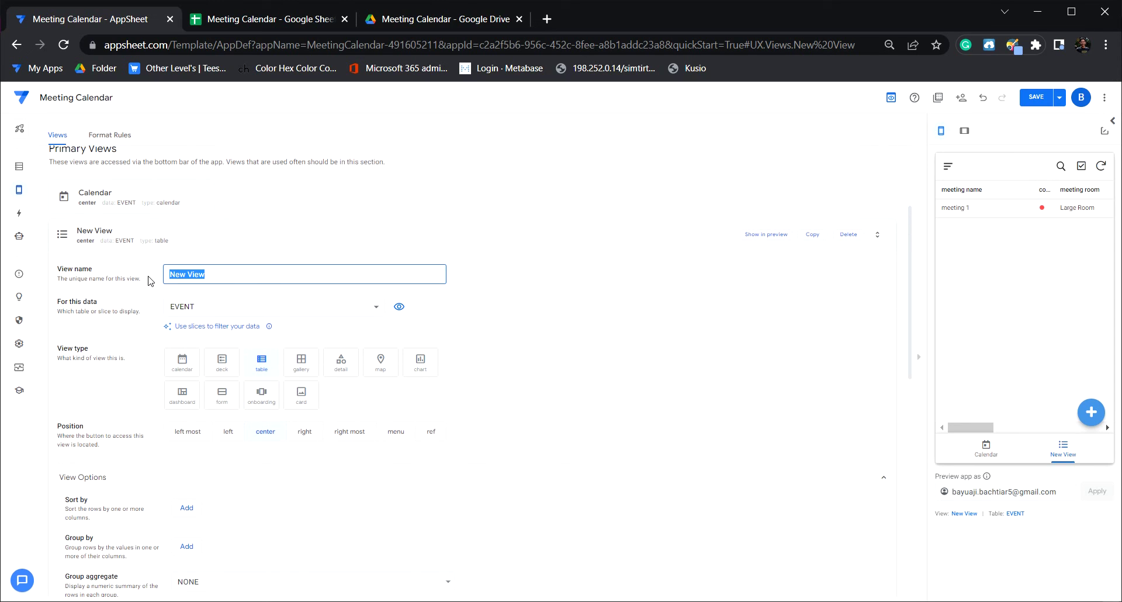
pyautogui.write('List')
pyautogui.click(618, 359)
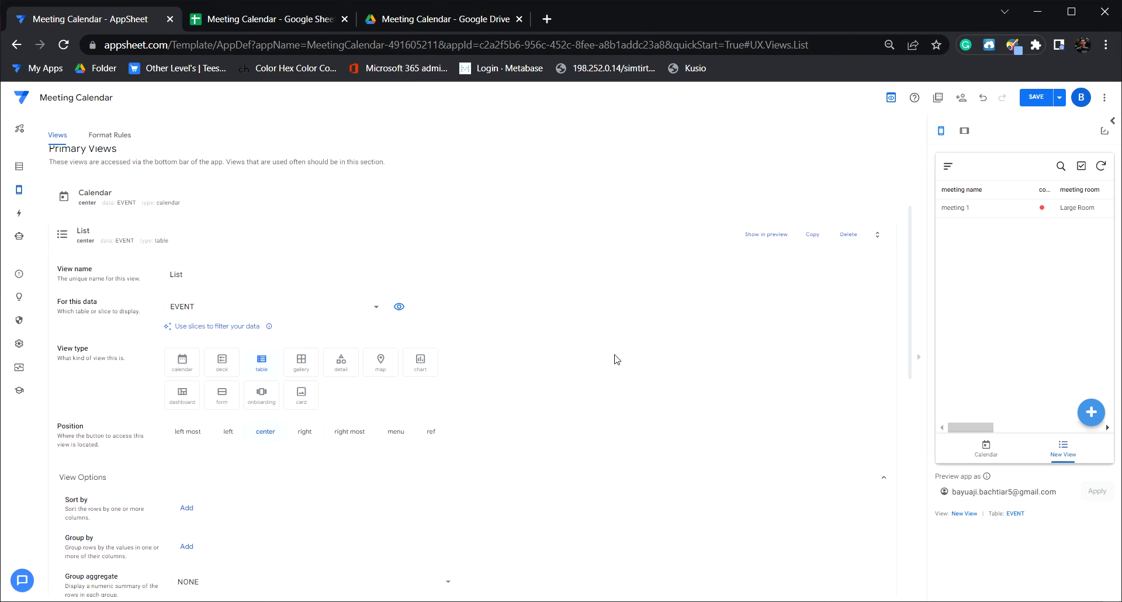
# Step: Check the List table in the preview and reopen the List view's settings
pyautogui.scroll(-1, 613, 355)
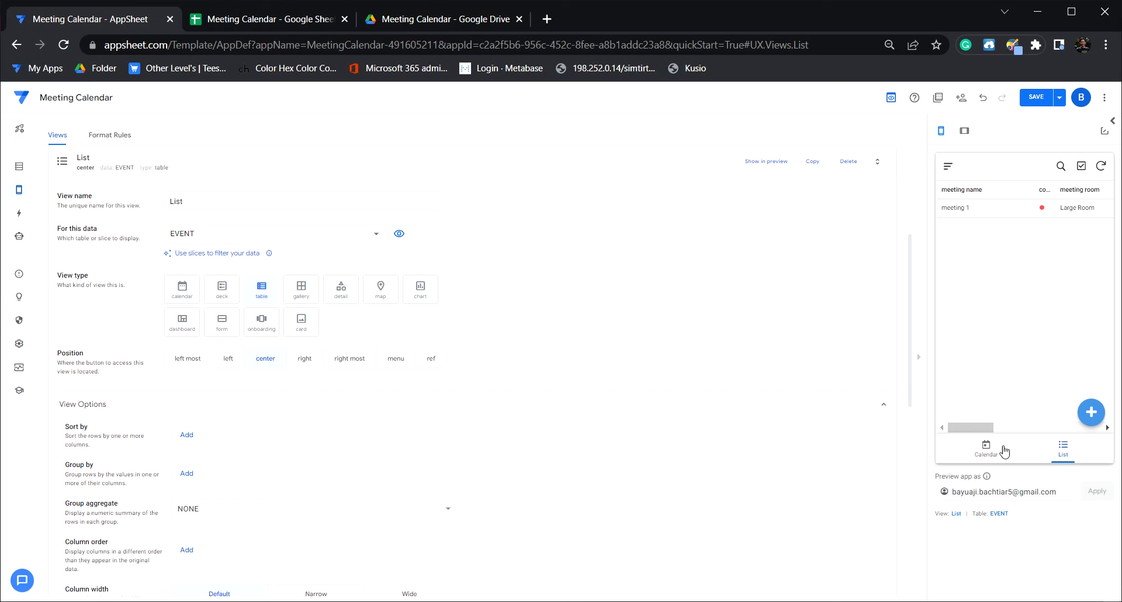
pyautogui.click(643, 406)
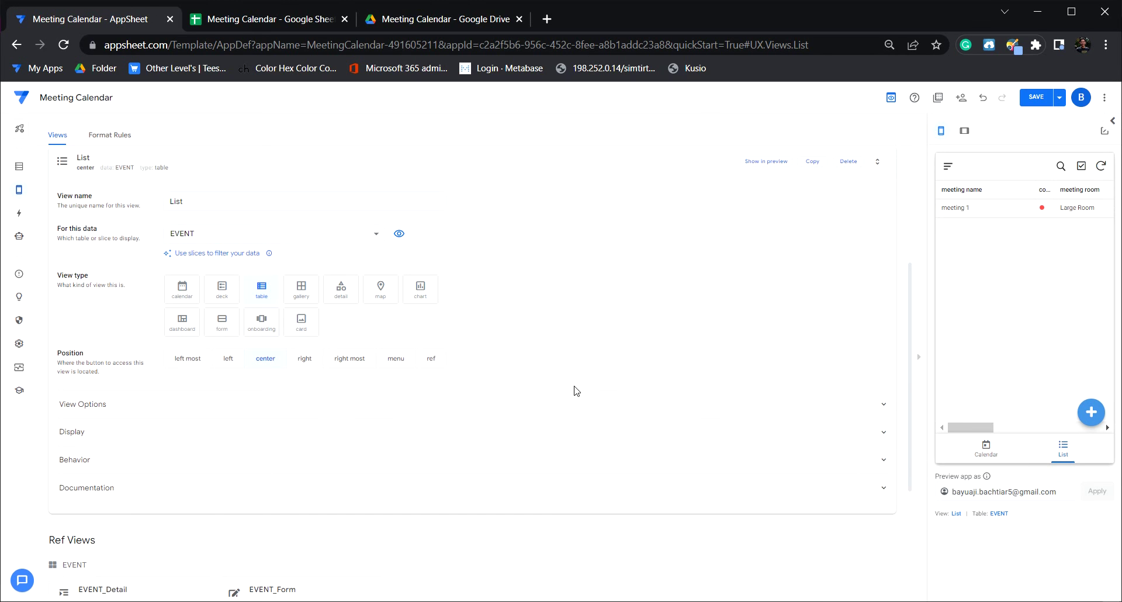
pyautogui.scroll(3, 643, 359)
pyautogui.click(546, 311)
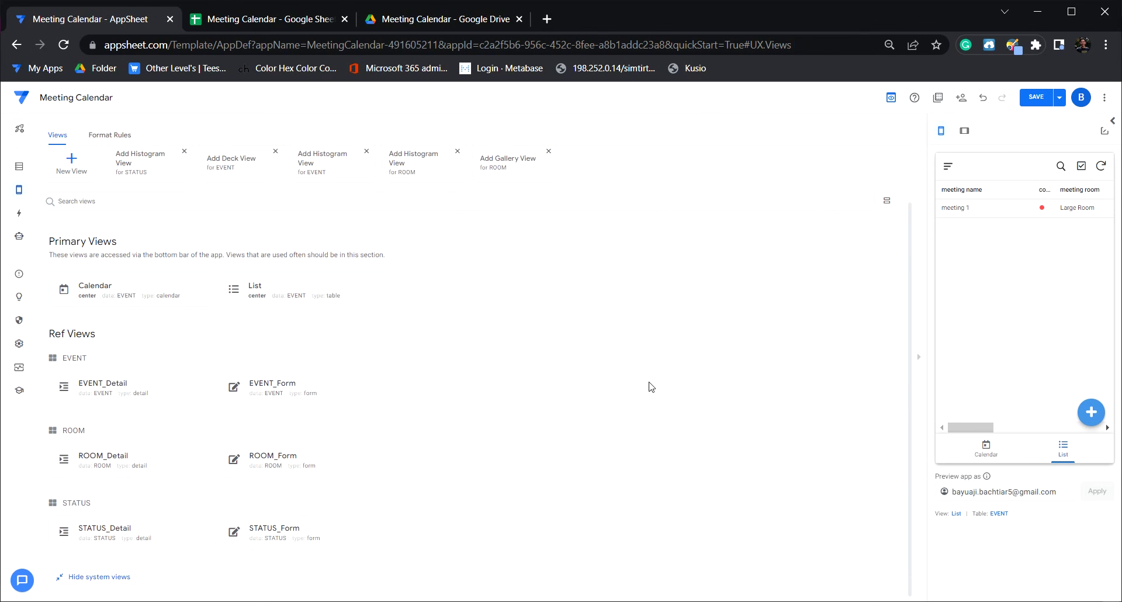
pyautogui.click(993, 454)
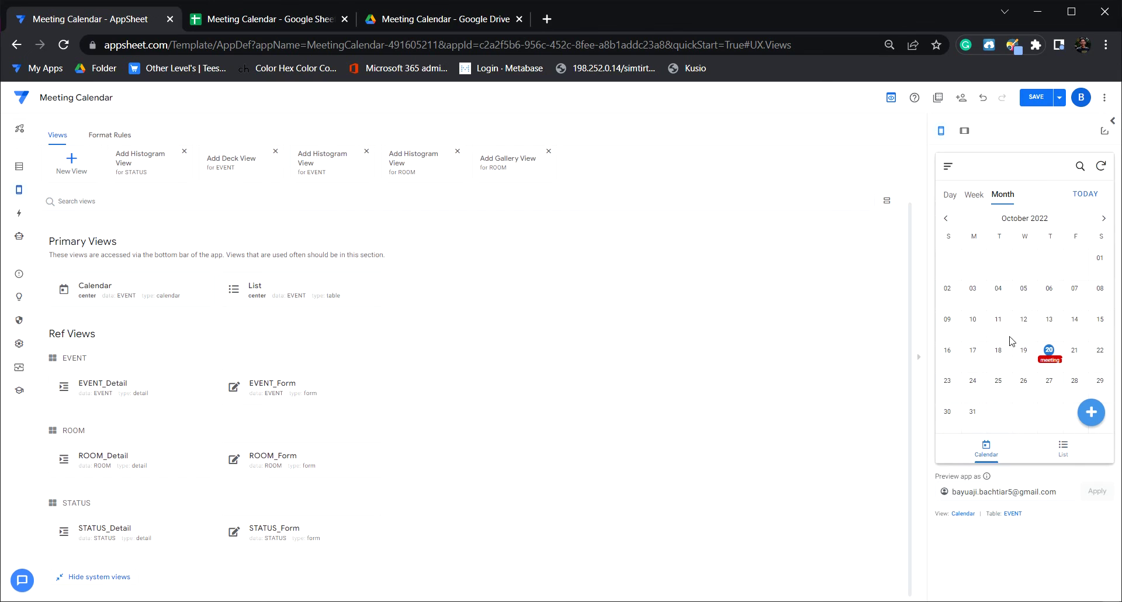
pyautogui.click(1059, 449)
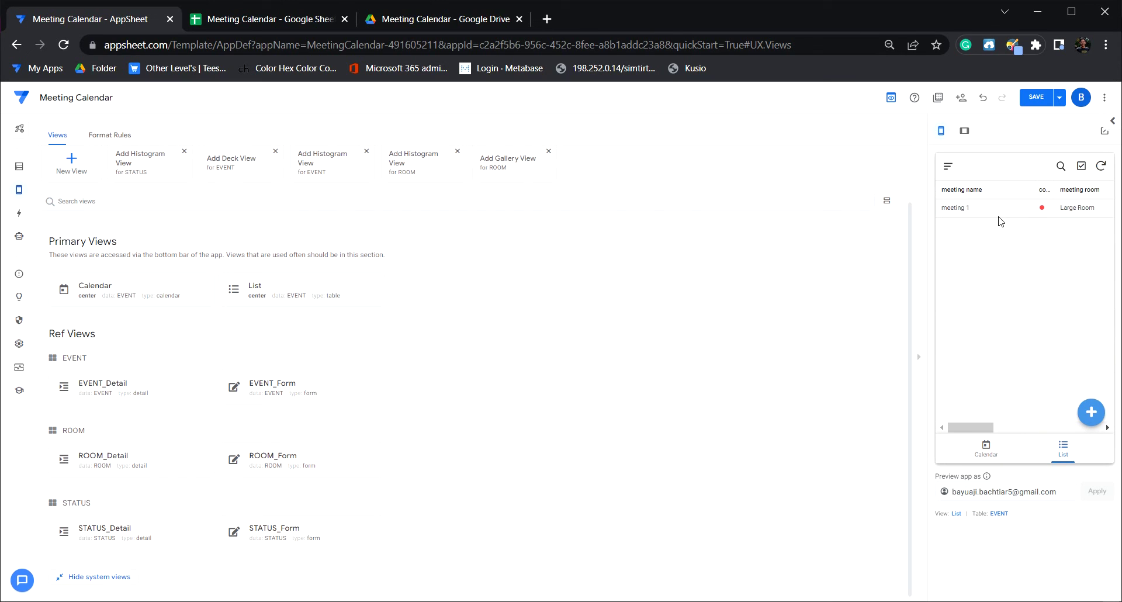
pyautogui.click(956, 513)
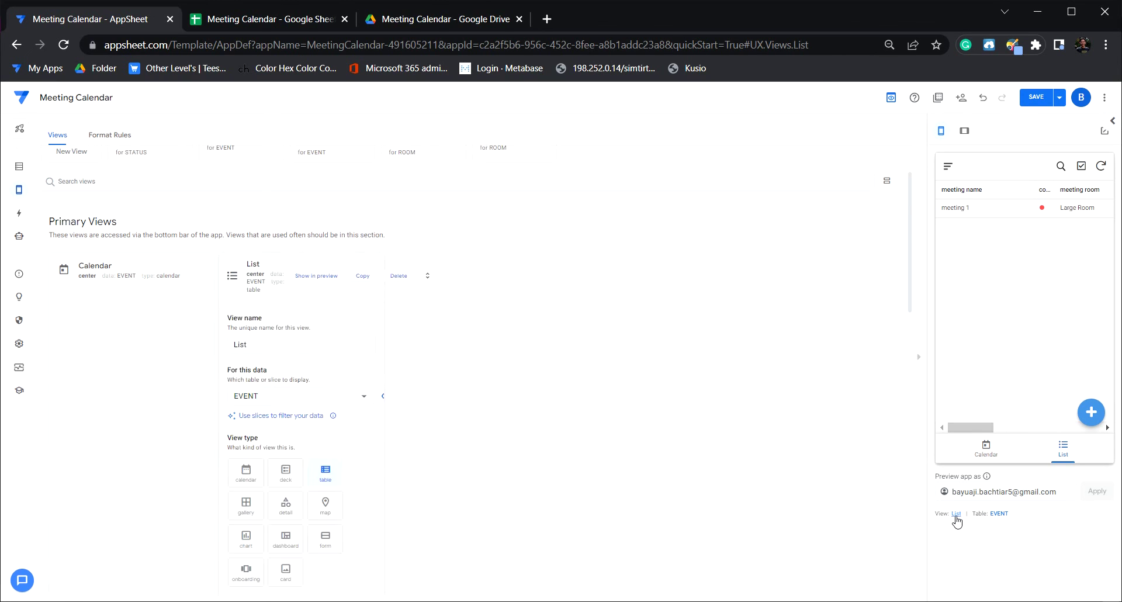
pyautogui.scroll(-5, 292, 396)
pyautogui.scroll(-3, 292, 396)
pyautogui.scroll(-1, 295, 384)
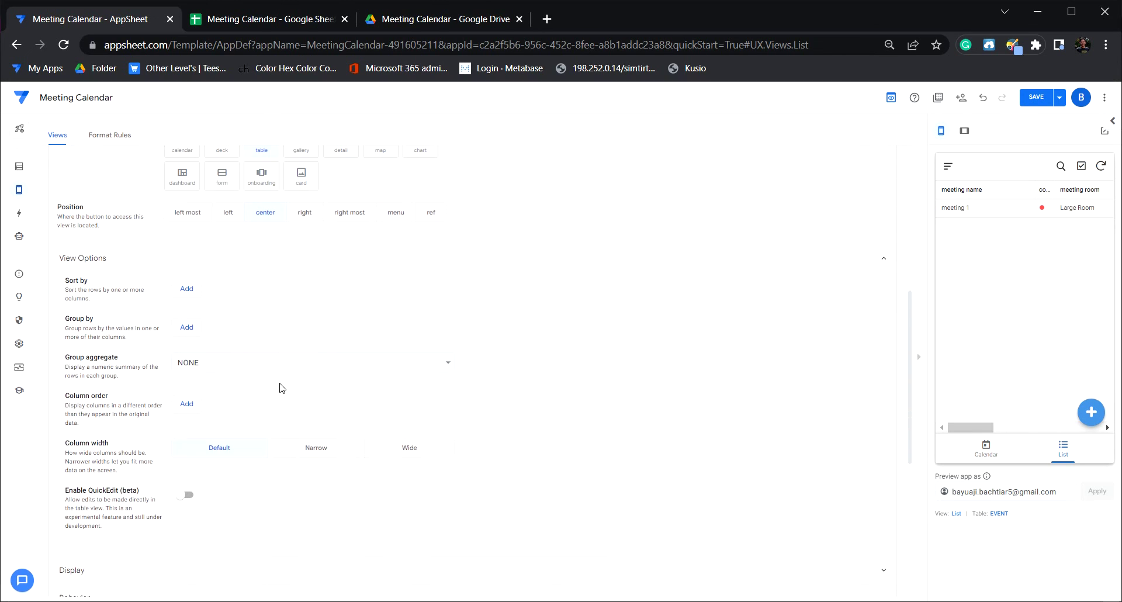
# Step: Order the List view's first columns: meeting name, status, meeting room, room pic
pyautogui.click(187, 405)
pyautogui.click(343, 404)
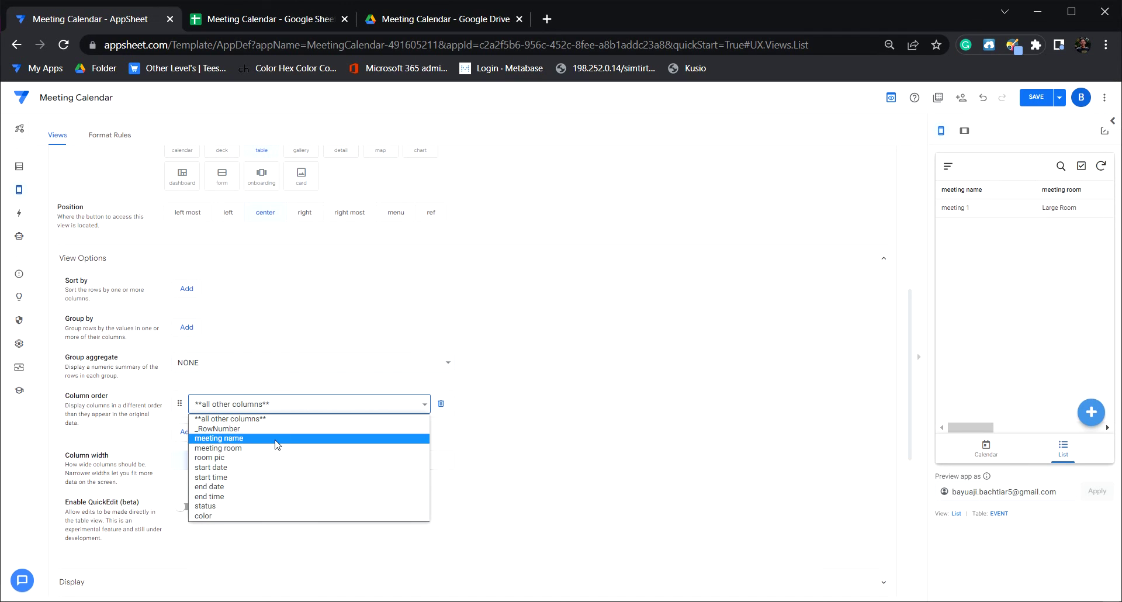
pyautogui.click(275, 440)
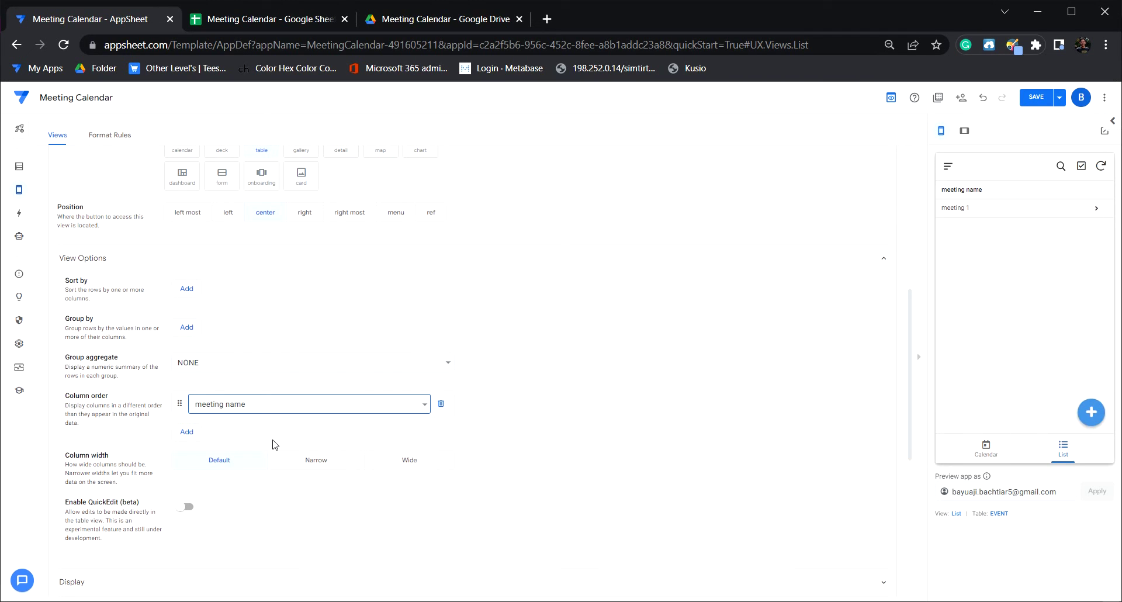
pyautogui.click(186, 432)
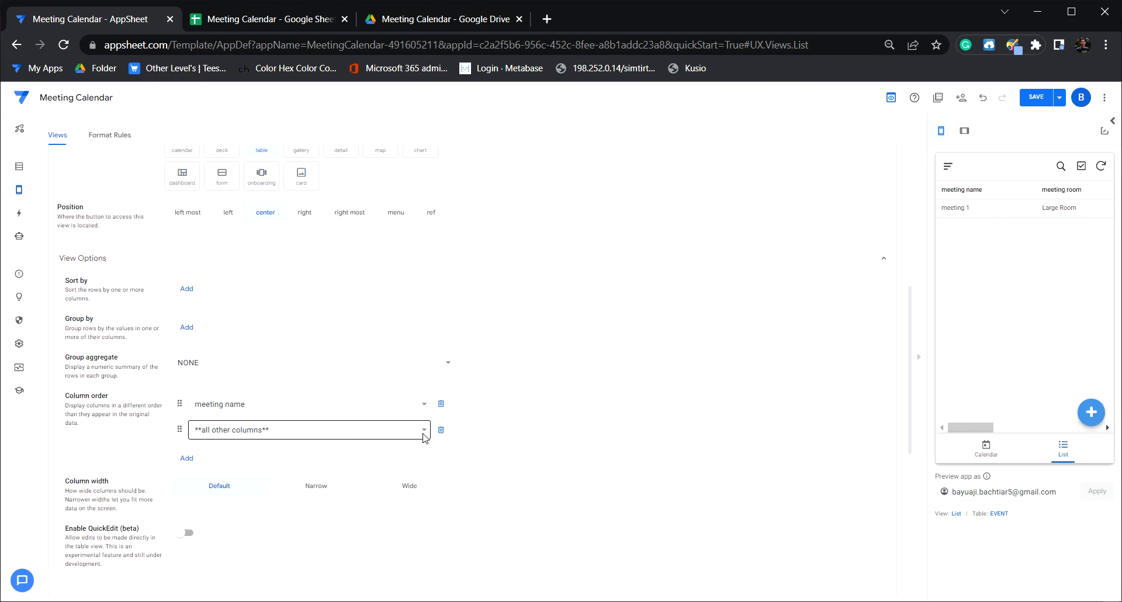
pyautogui.click(423, 437)
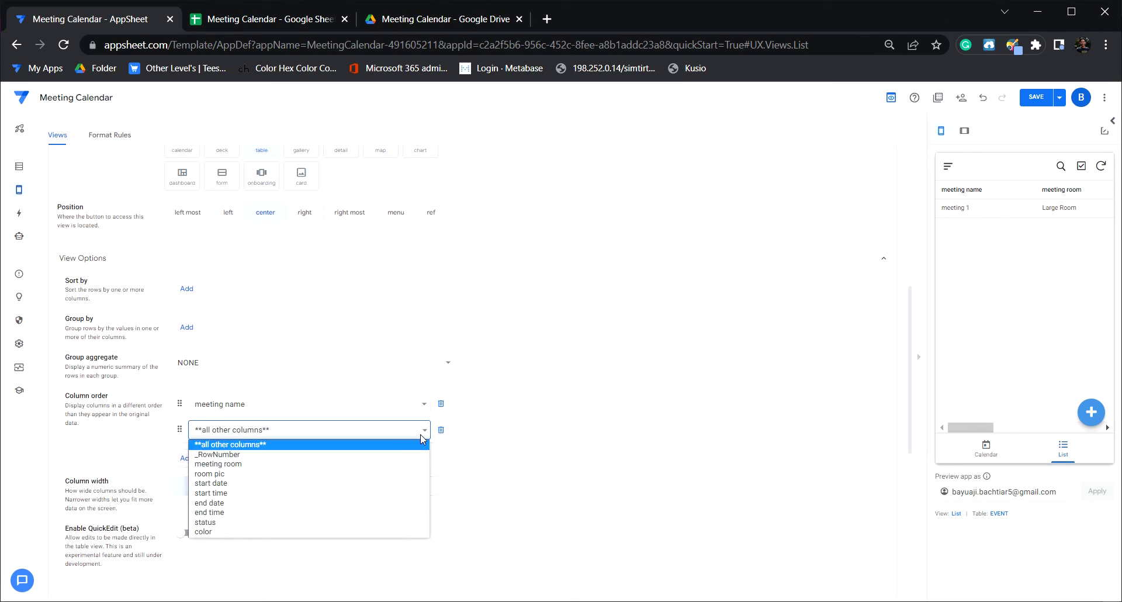
pyautogui.click(248, 514)
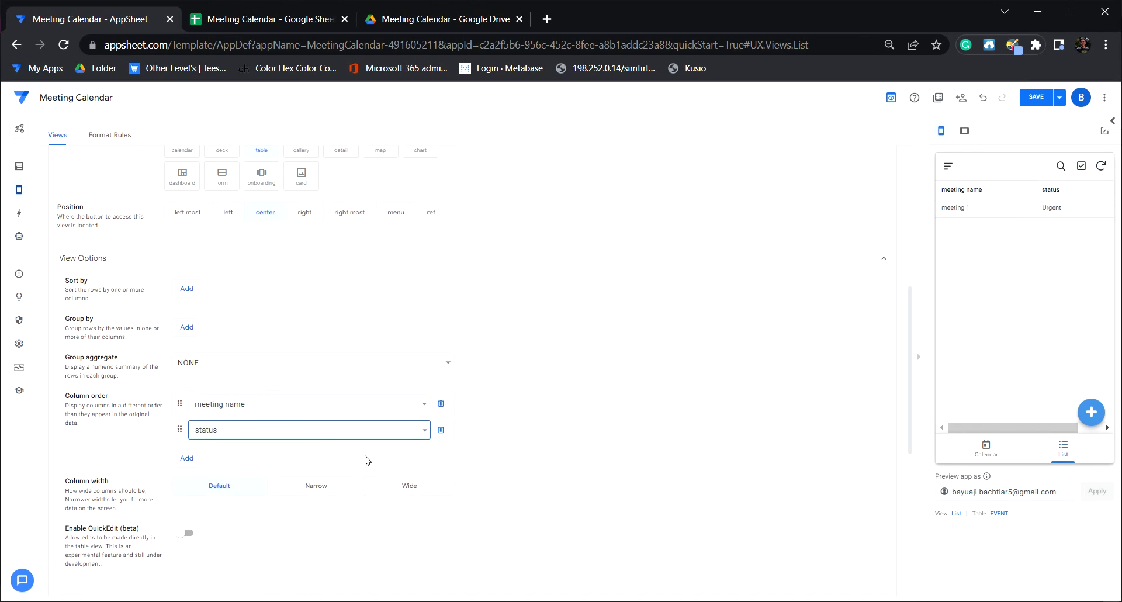
pyautogui.click(187, 458)
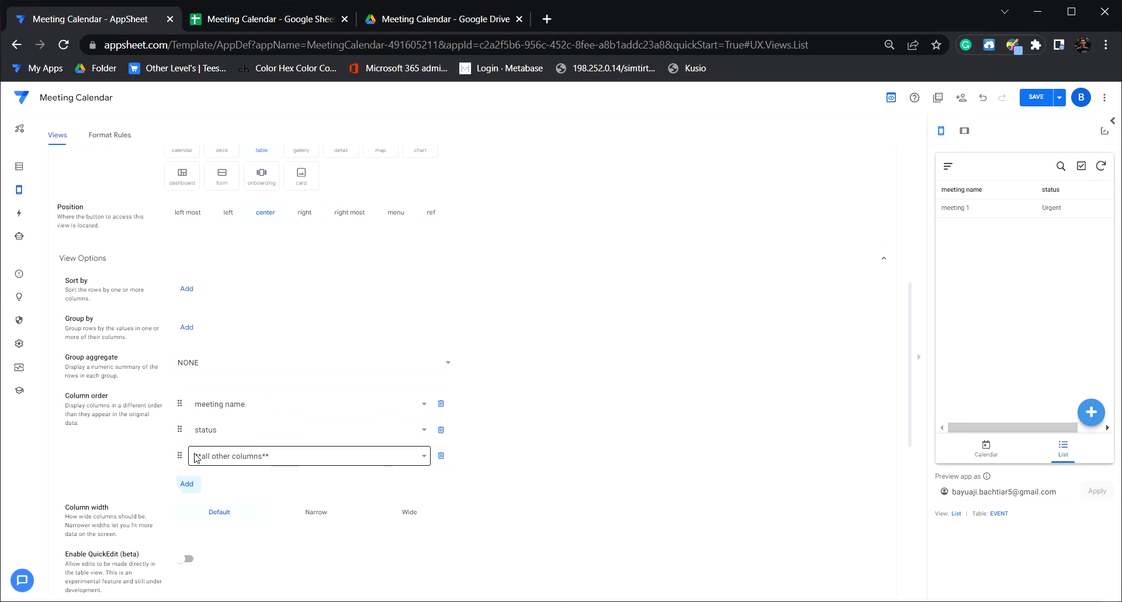
pyautogui.click(422, 459)
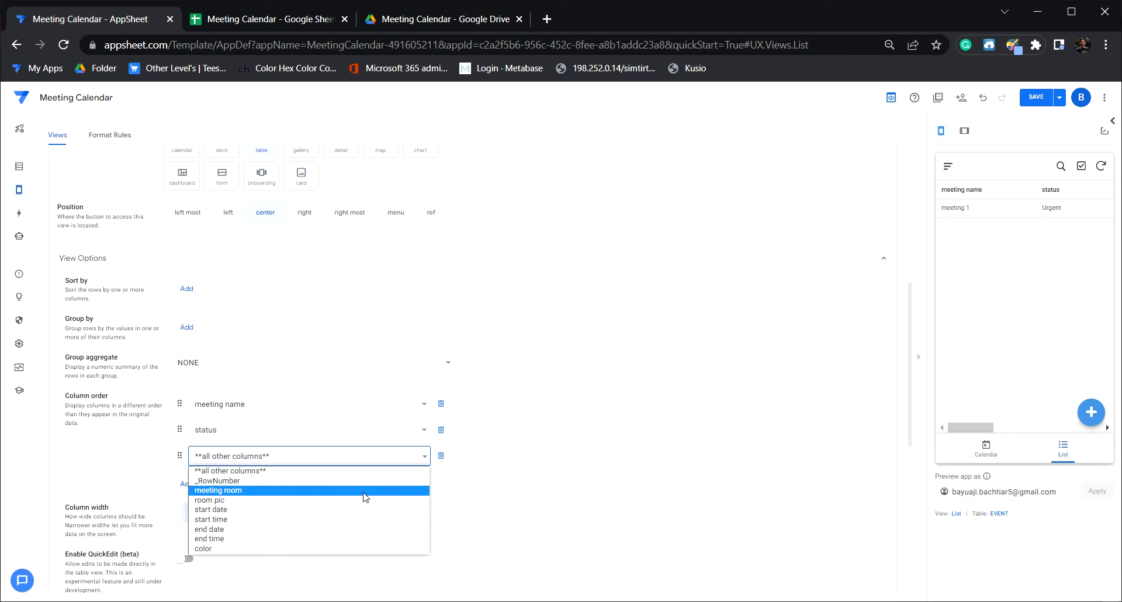
pyautogui.click(362, 490)
pyautogui.click(187, 485)
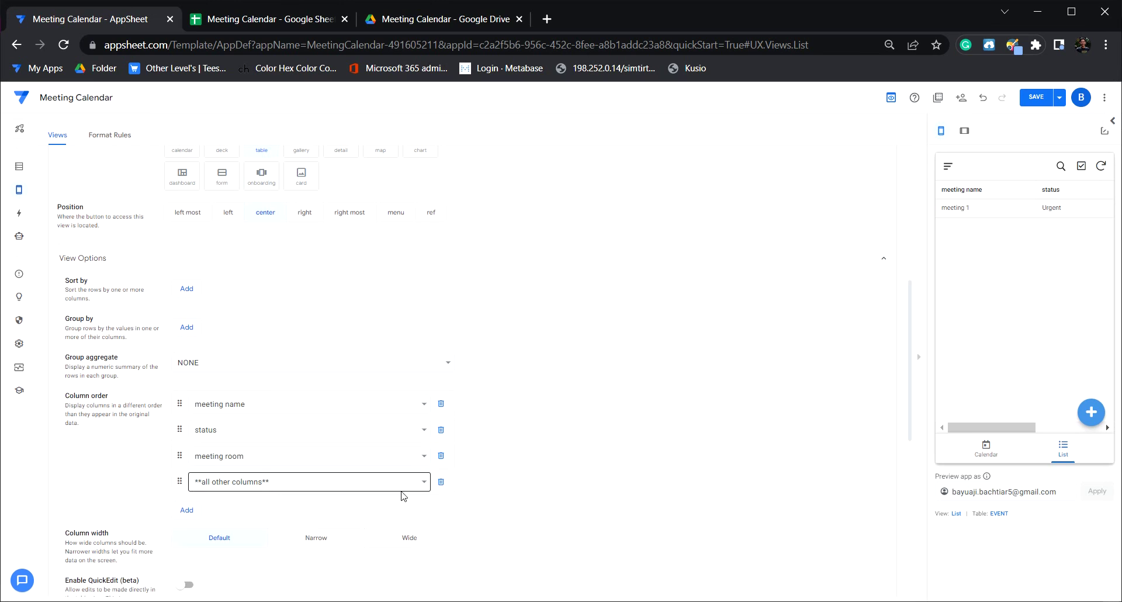
pyautogui.click(423, 481)
pyautogui.click(338, 519)
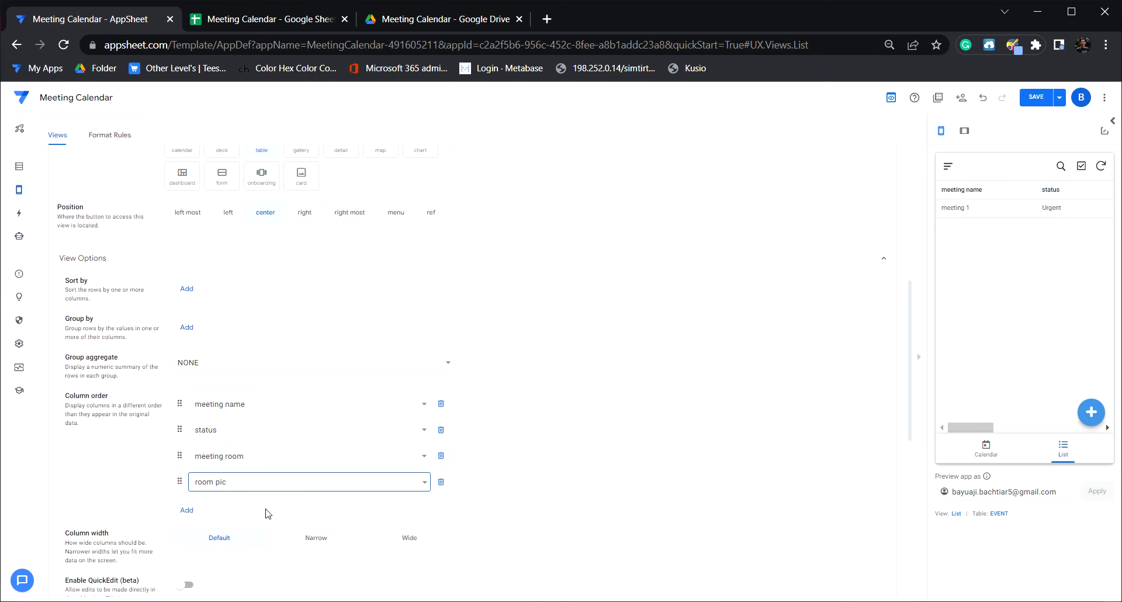
# Step: Append start date, start time, end date and end time to the List column order
pyautogui.click(187, 510)
pyautogui.click(422, 513)
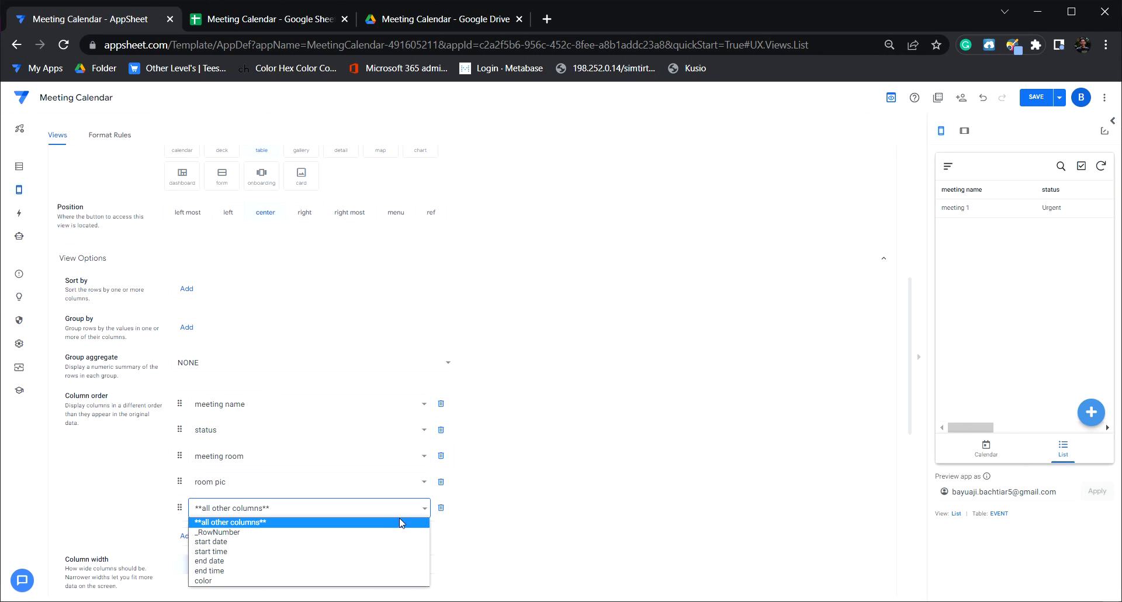
pyautogui.click(351, 541)
pyautogui.click(186, 534)
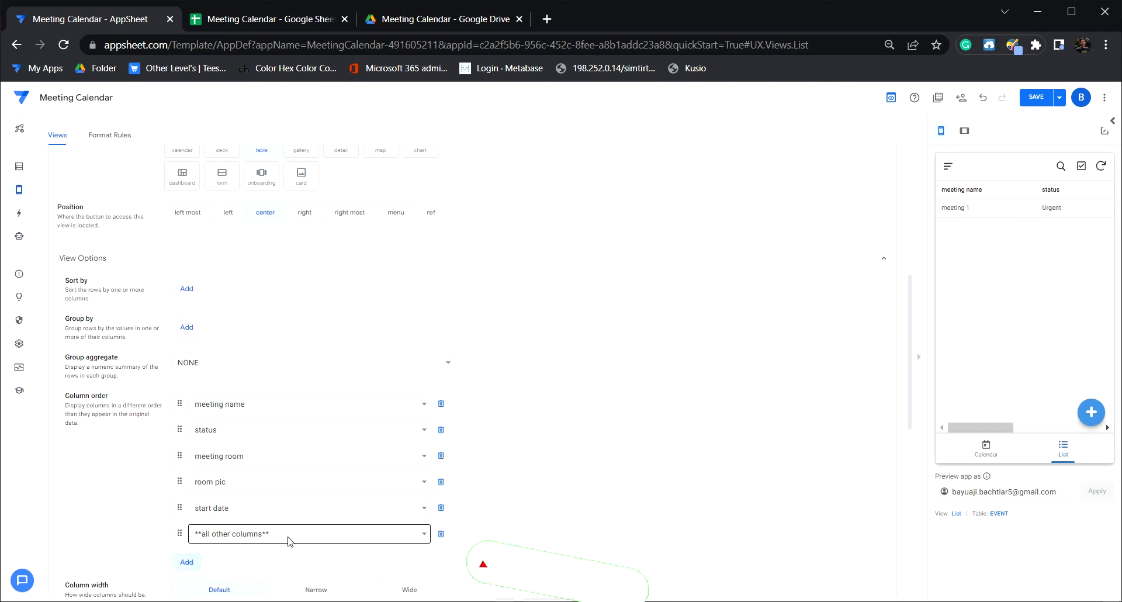
pyautogui.click(429, 534)
pyautogui.click(296, 496)
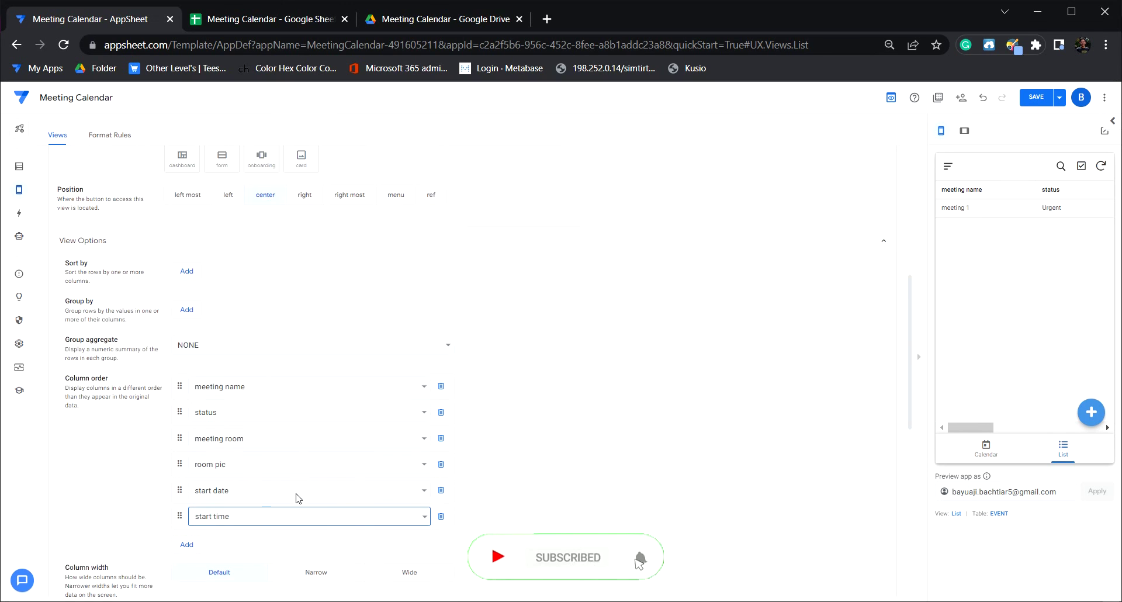
pyautogui.scroll(-2, 298, 498)
pyautogui.click(187, 415)
pyautogui.click(420, 416)
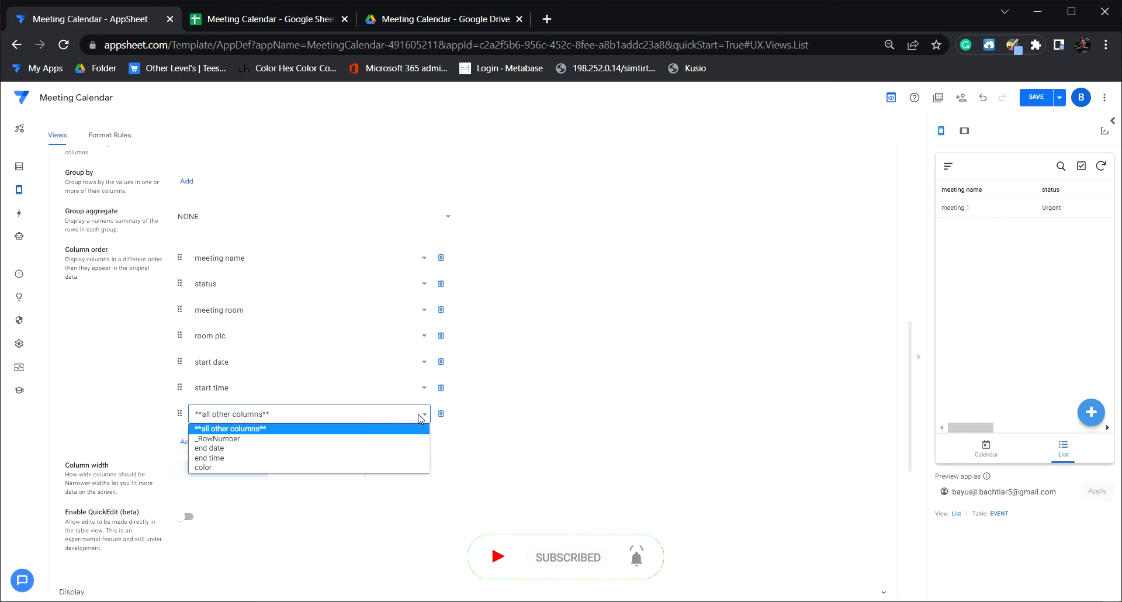
pyautogui.click(330, 448)
pyautogui.click(187, 441)
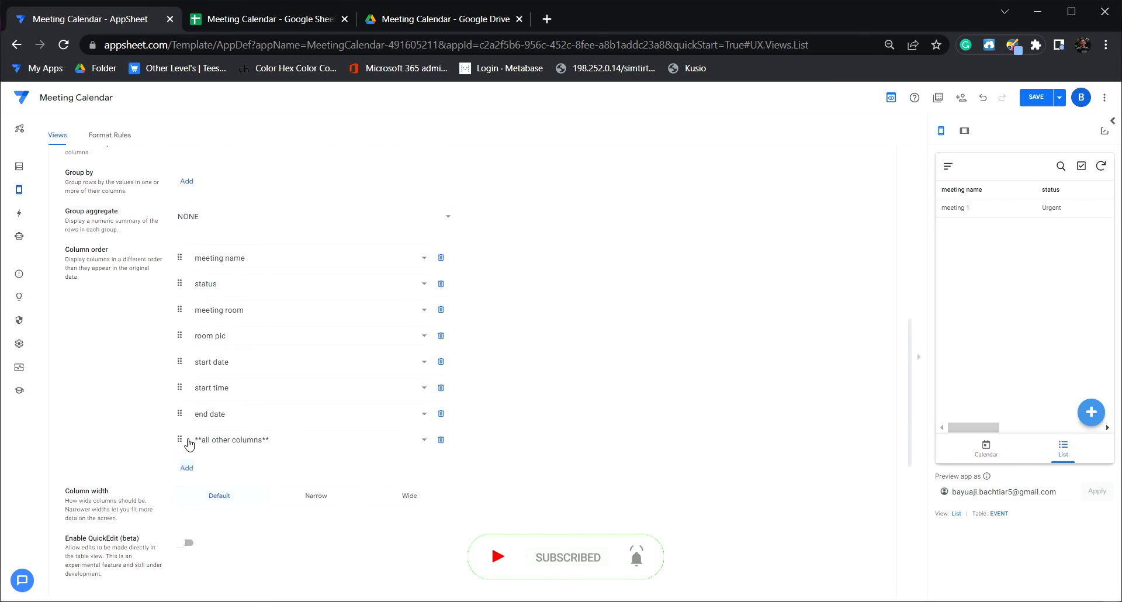
pyautogui.click(327, 440)
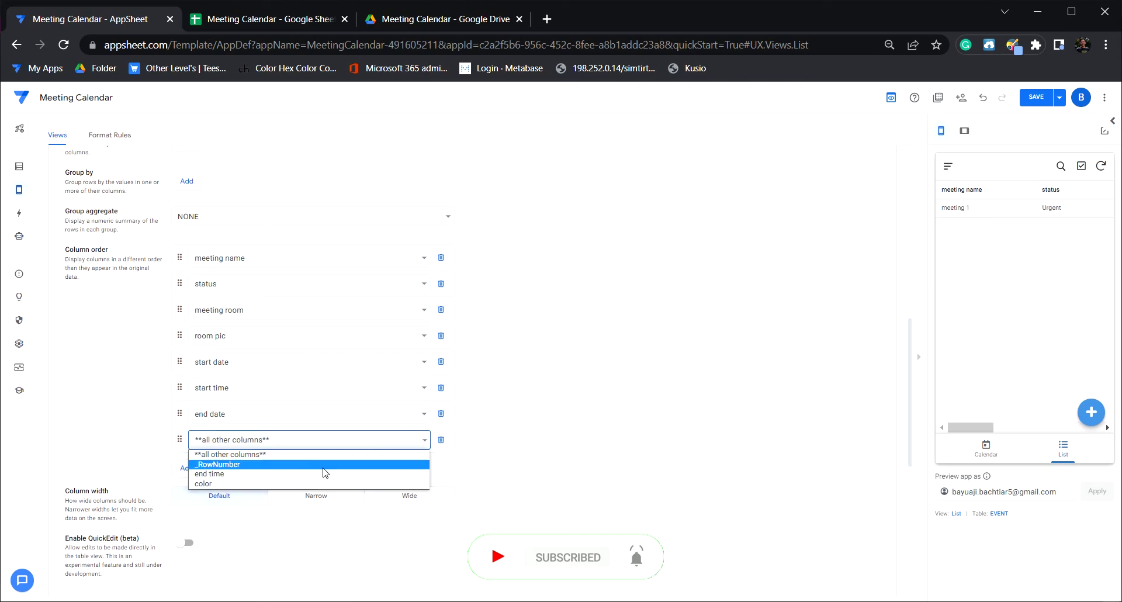
pyautogui.click(326, 473)
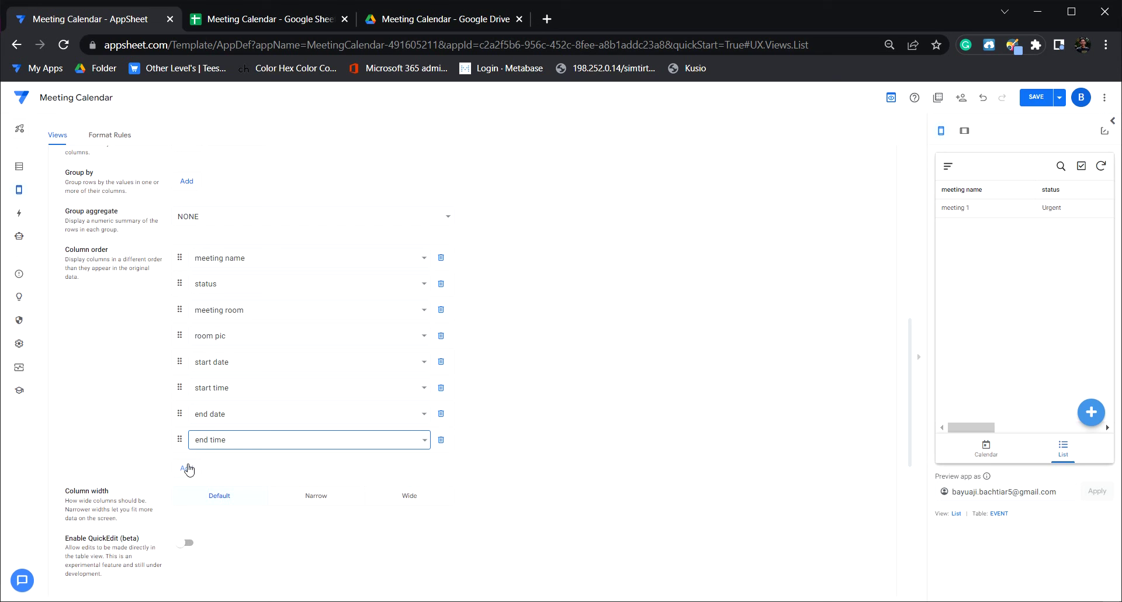
pyautogui.moveTo(980, 432); pyautogui.dragTo(1052, 430)
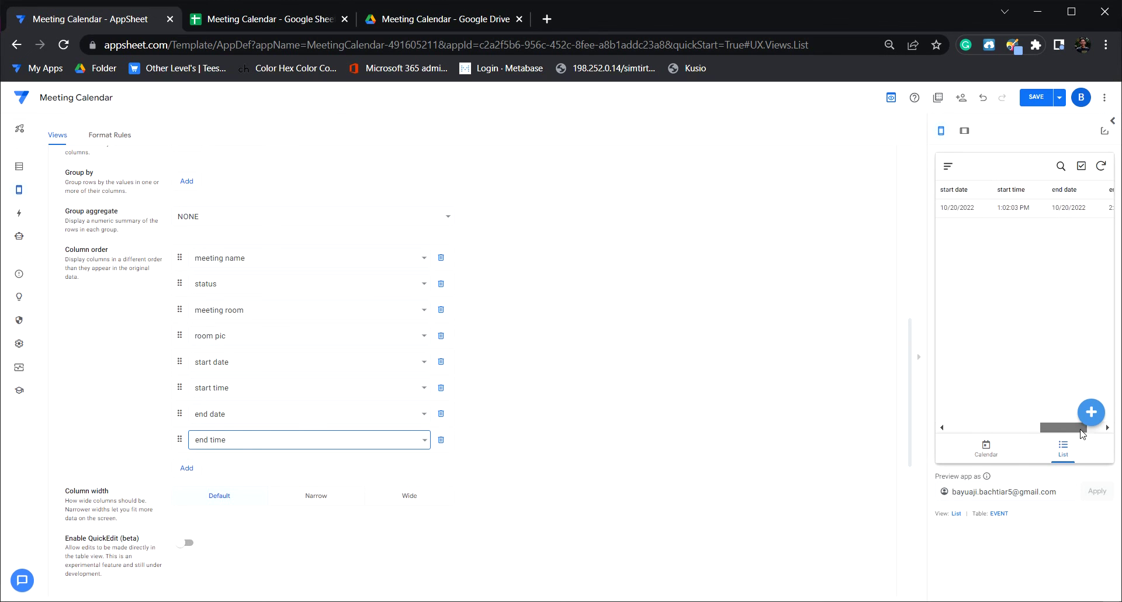
pyautogui.click(689, 416)
pyautogui.scroll(5, 689, 416)
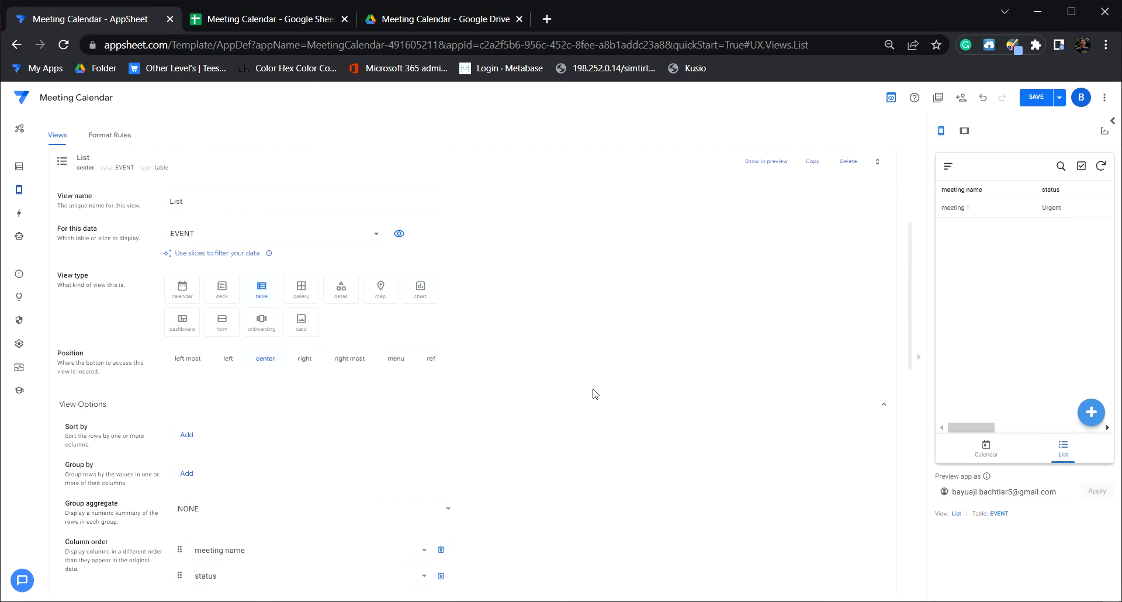
pyautogui.scroll(1, 581, 349)
# Step: Save, then add a new dashboard-type view named 'Dashboard'
pyautogui.click(557, 227)
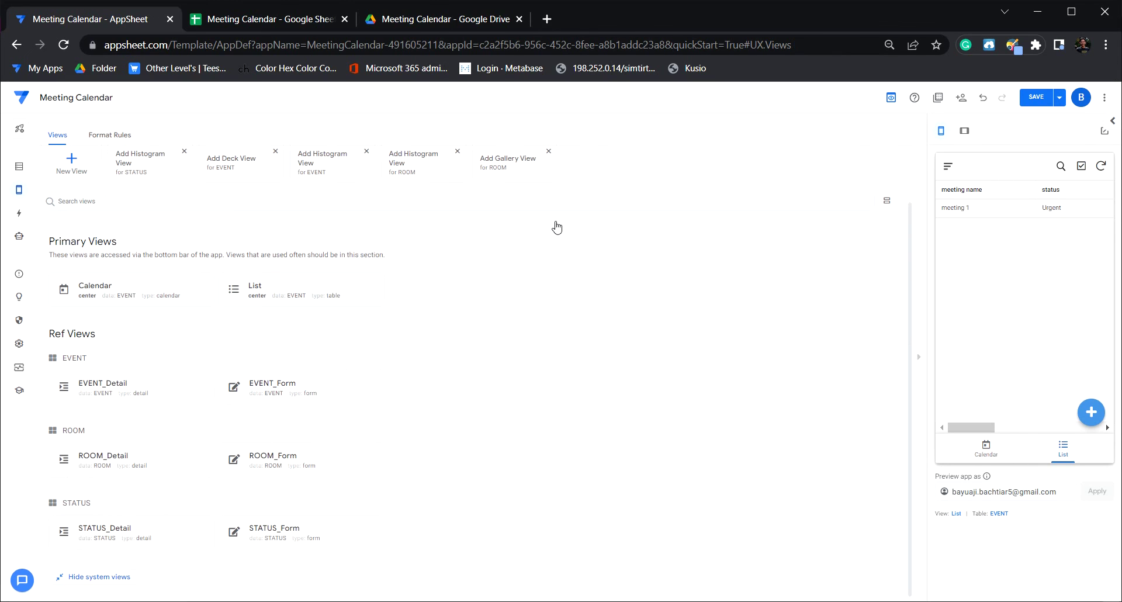
pyautogui.click(1035, 97)
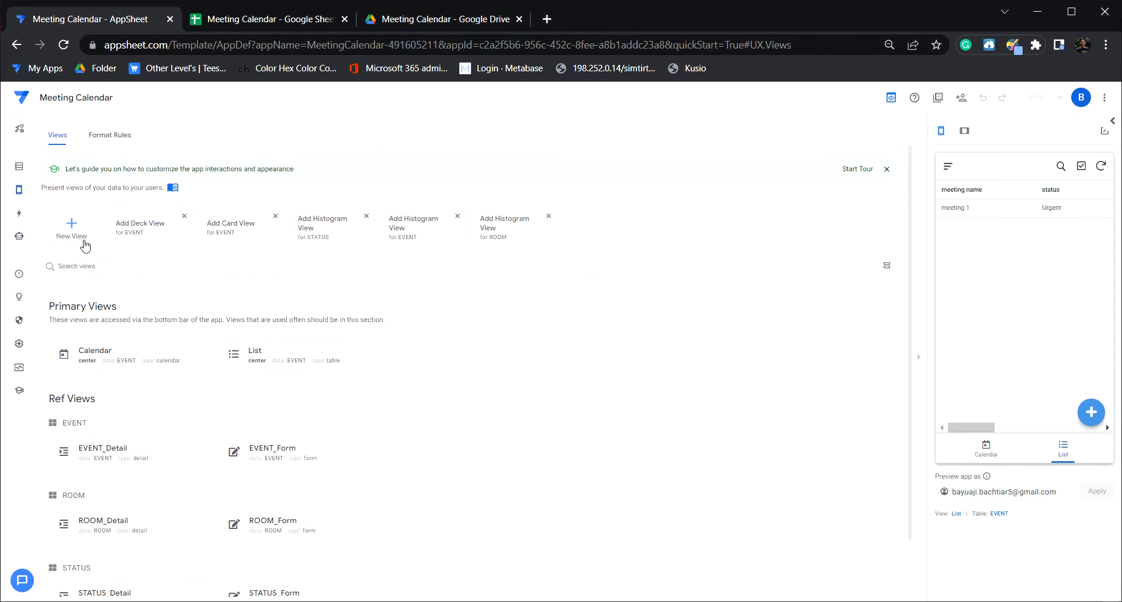
pyautogui.click(82, 241)
pyautogui.click(182, 325)
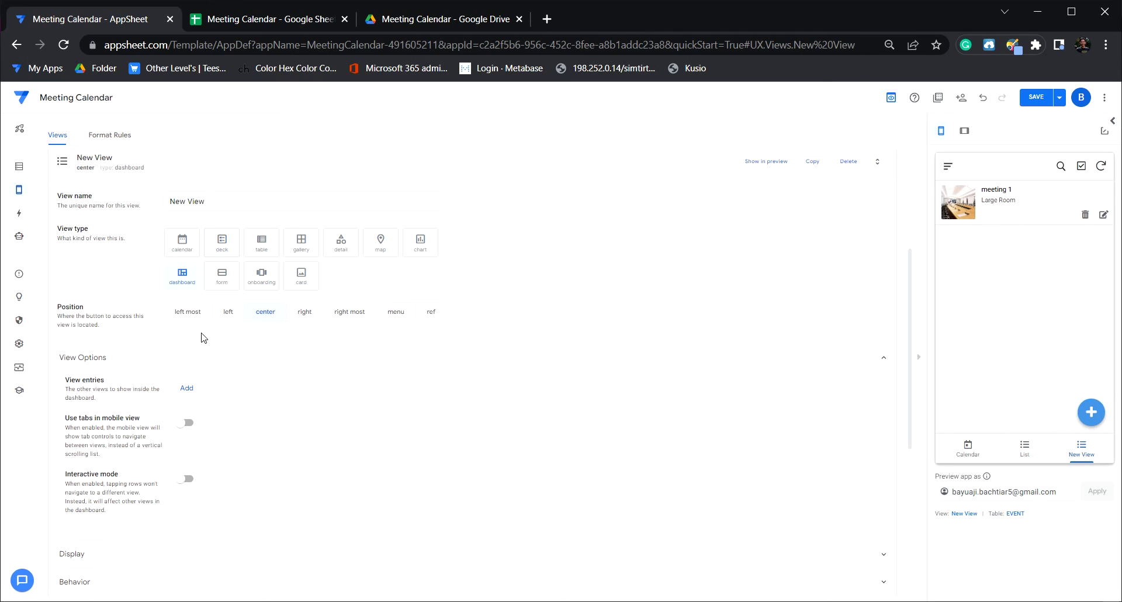
pyautogui.moveTo(229, 206); pyautogui.dragTo(141, 206)
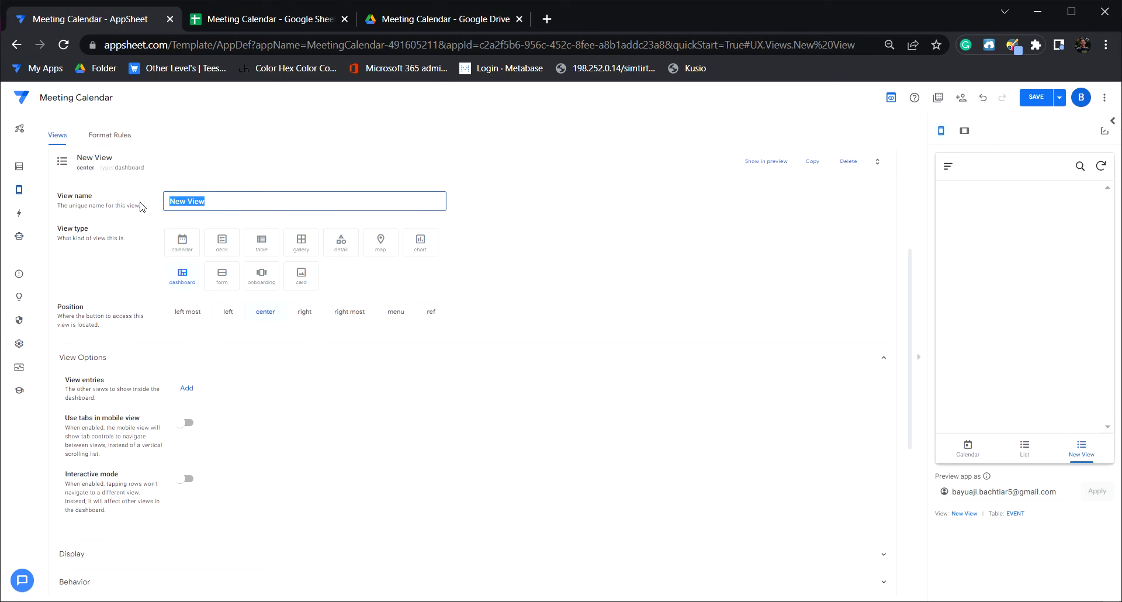
pyautogui.write('Dashboard')
# Step: Put the Calendar and EVENT_Detail views into the Dashboard
pyautogui.click(604, 287)
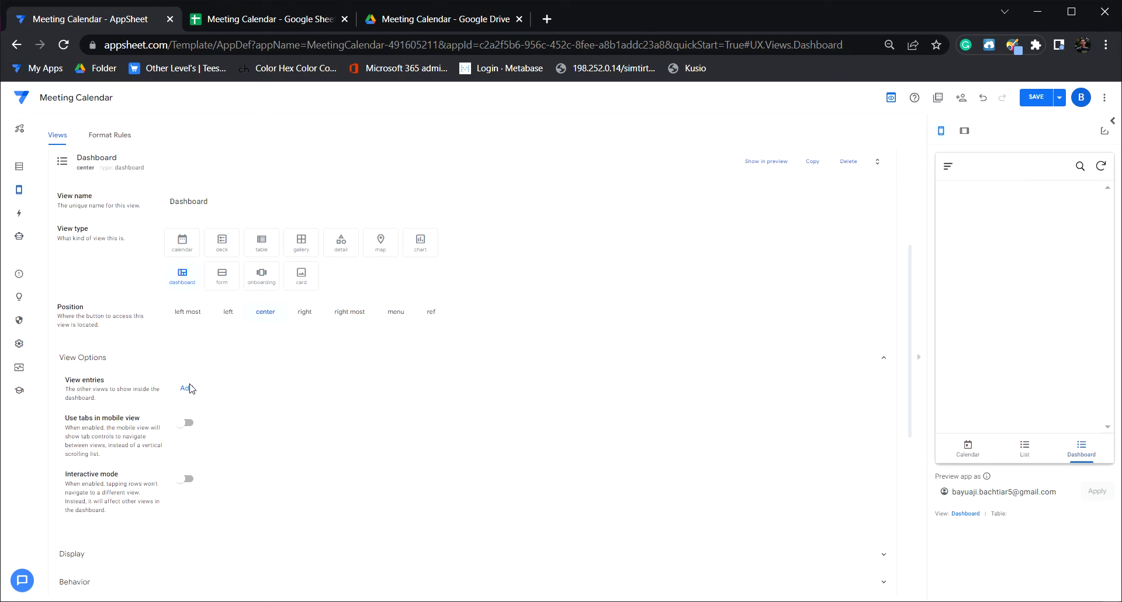
pyautogui.click(188, 388)
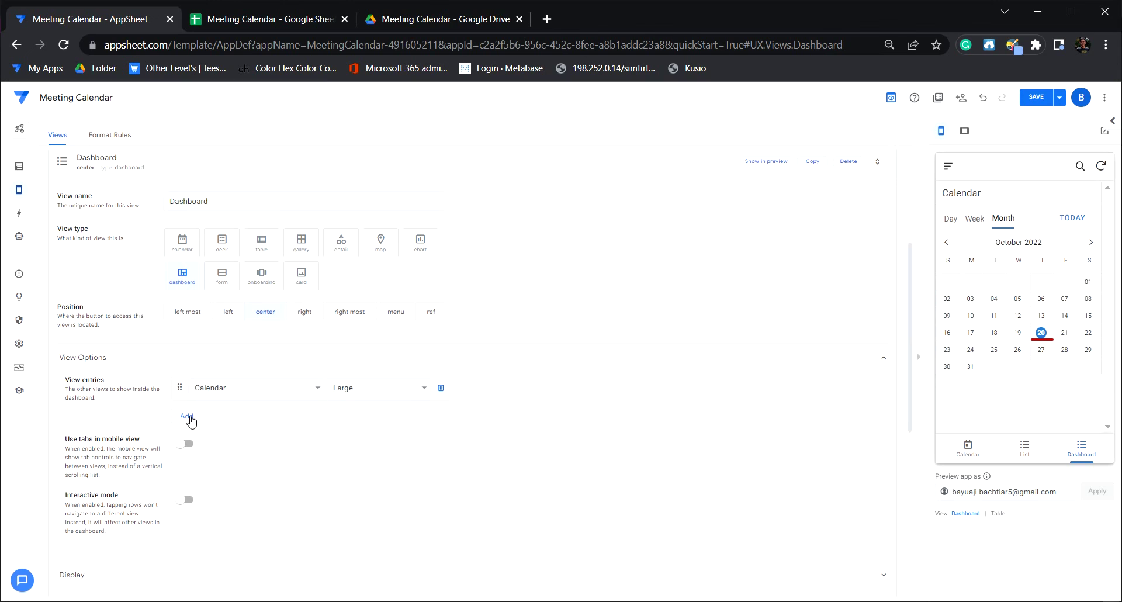
pyautogui.click(189, 417)
pyautogui.click(317, 414)
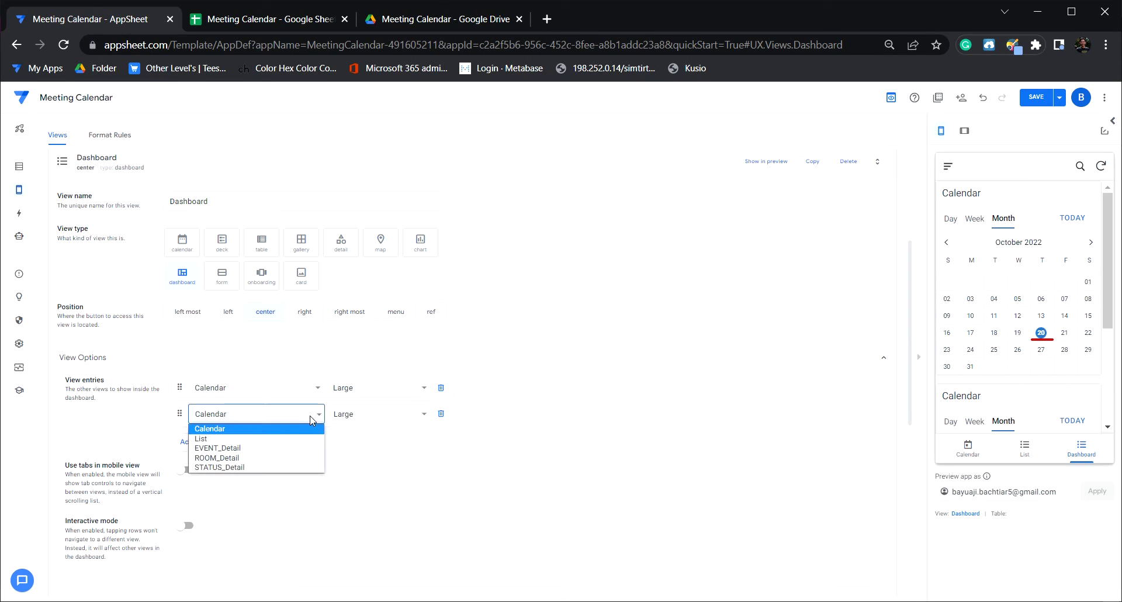
pyautogui.click(272, 448)
# Step: Turn on Interactive mode and test it by selecting meeting 1 on October 20
pyautogui.scroll(-2, 984, 390)
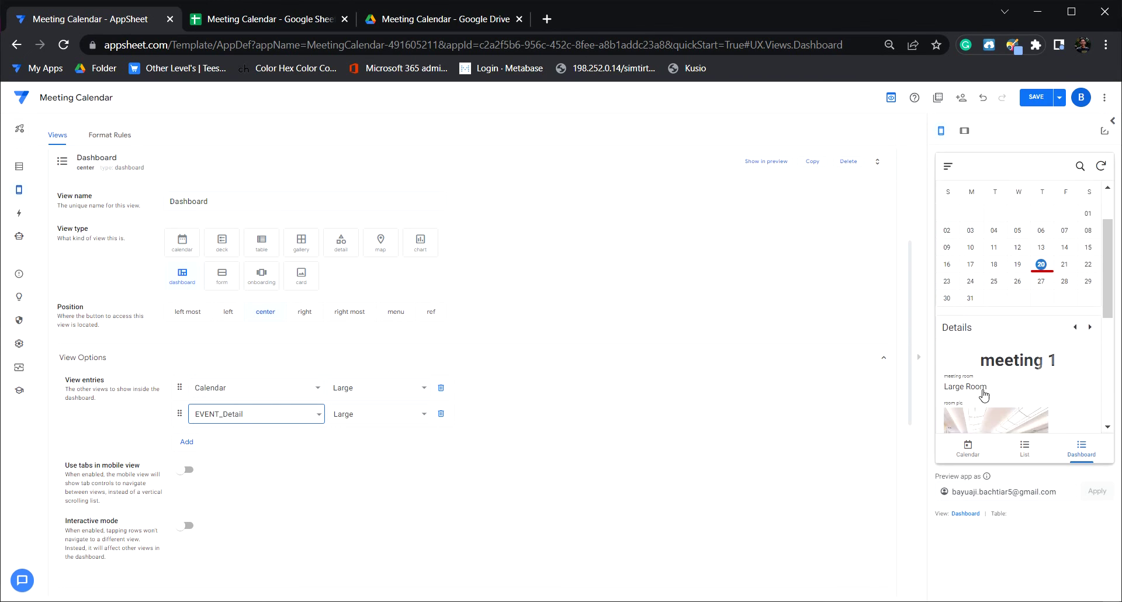
pyautogui.scroll(-1, 137, 534)
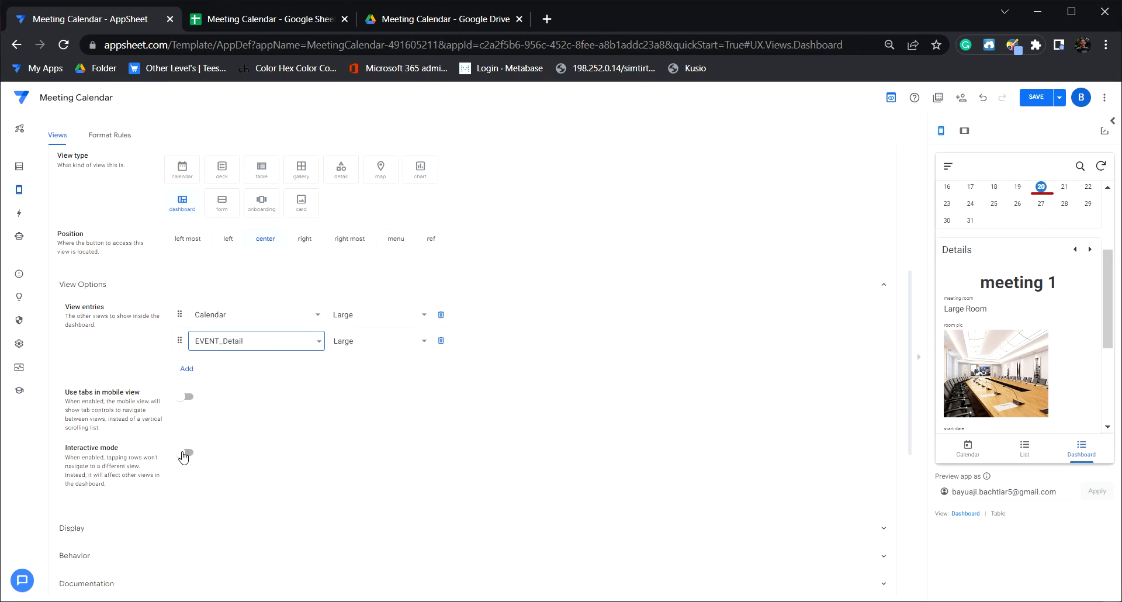
pyautogui.click(187, 453)
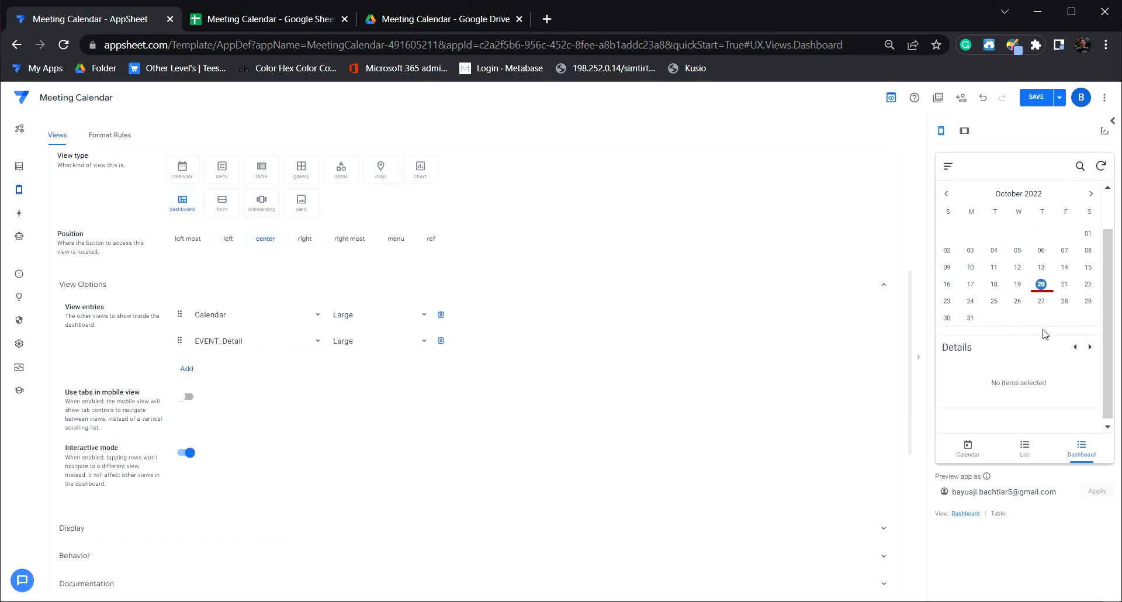
pyautogui.scroll(1, 1056, 310)
pyautogui.click(950, 219)
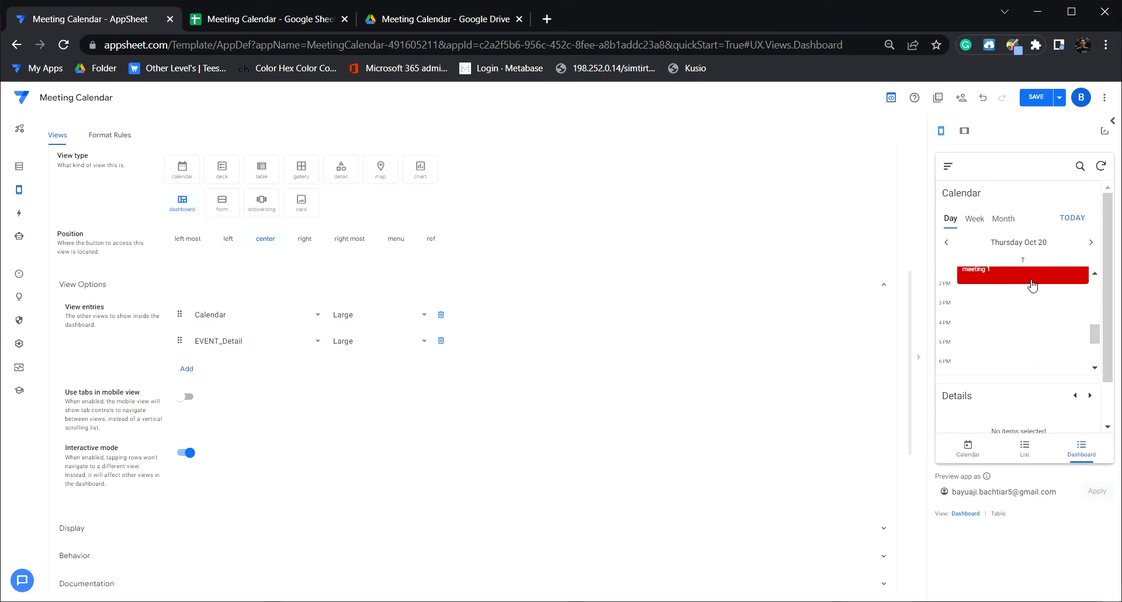
pyautogui.click(1029, 280)
pyautogui.scroll(-3, 1046, 399)
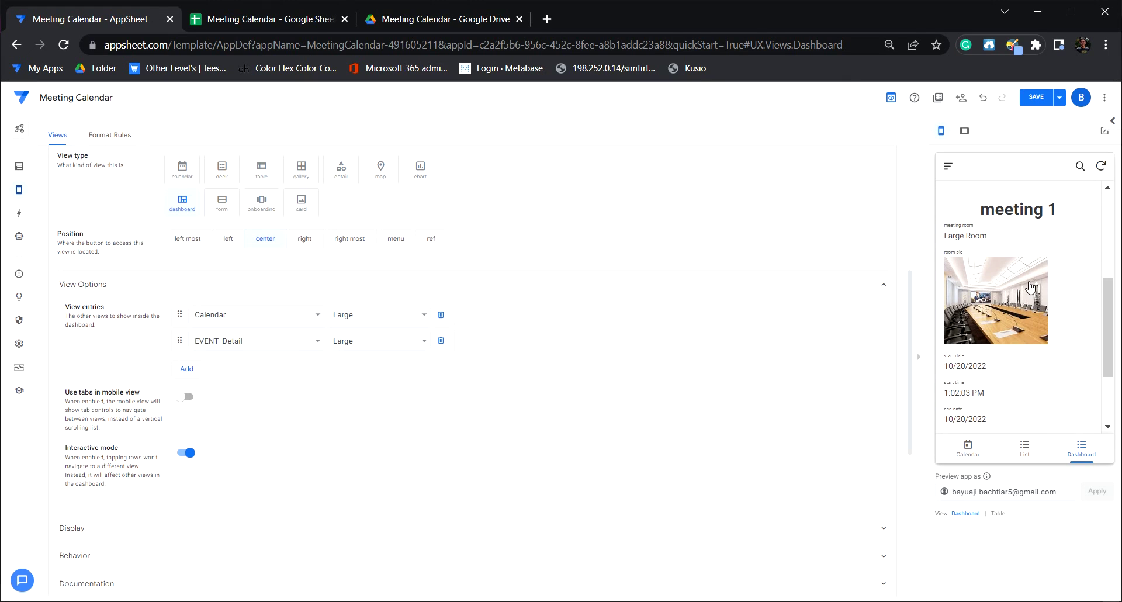
pyautogui.scroll(3, 1015, 339)
pyautogui.scroll(2, 1015, 351)
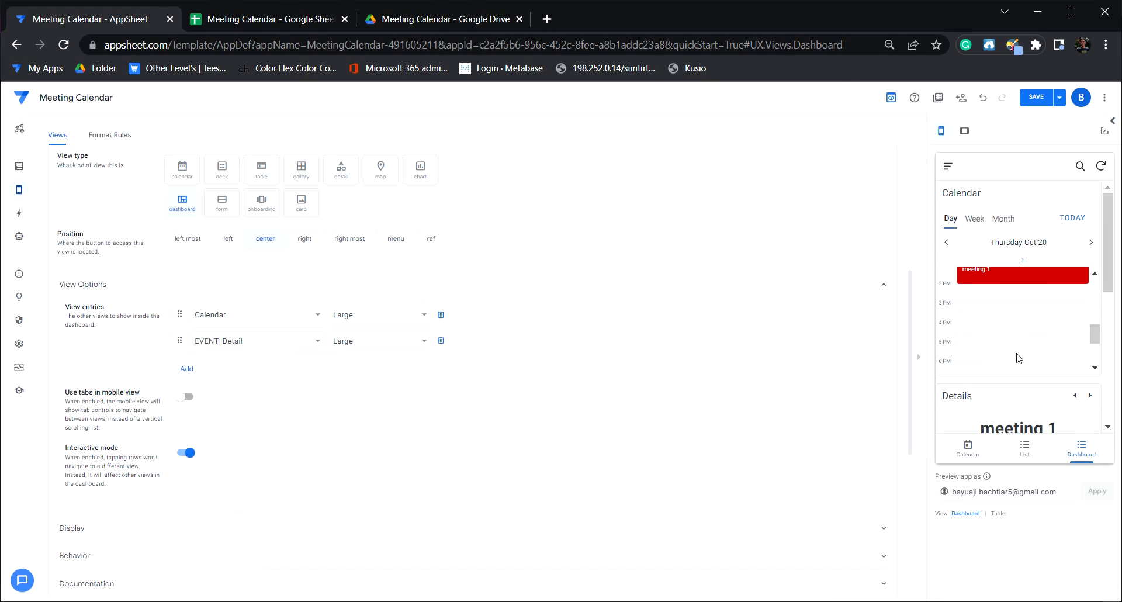
pyautogui.click(978, 447)
# Step: Start a new meeting named 'meeting 2' in the Small Room
pyautogui.click(1092, 414)
pyautogui.write('meeting 2')
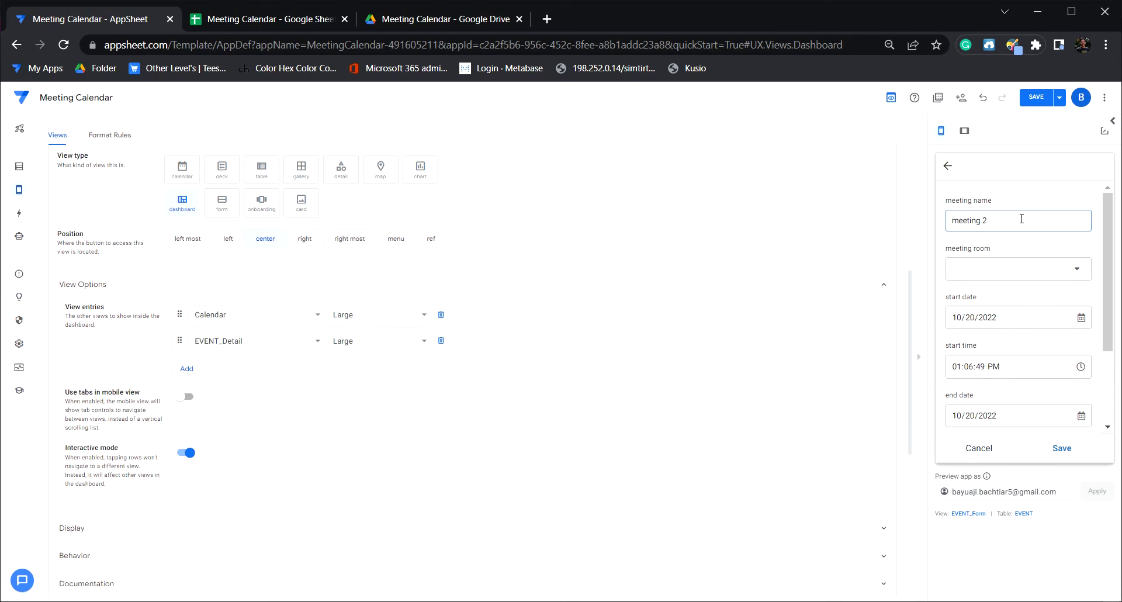
pyautogui.click(1052, 269)
pyautogui.click(1010, 246)
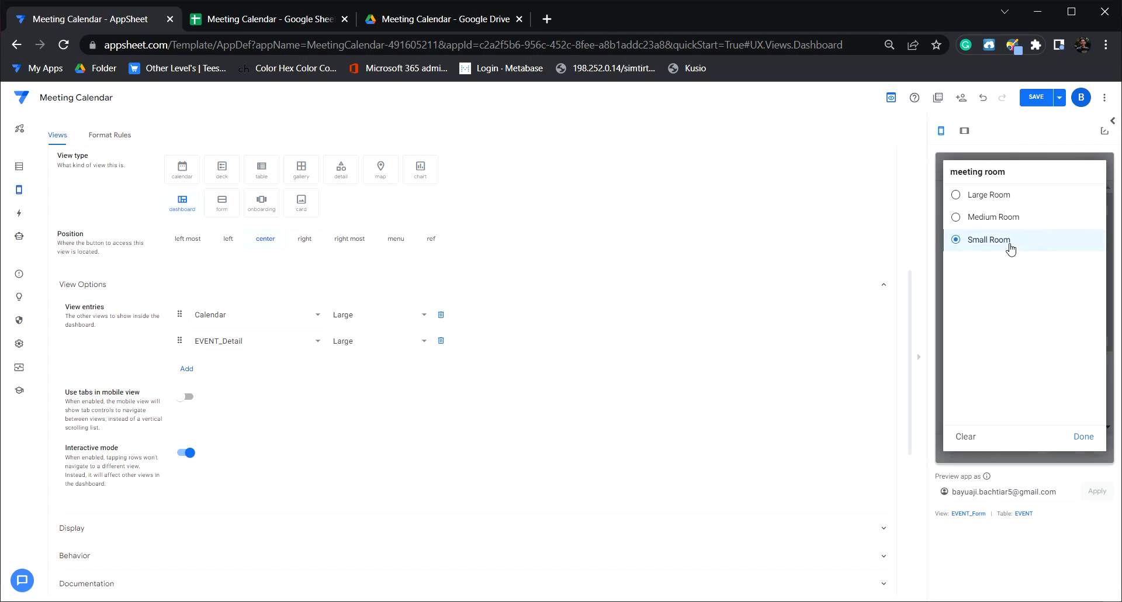
pyautogui.scroll(-3, 1011, 275)
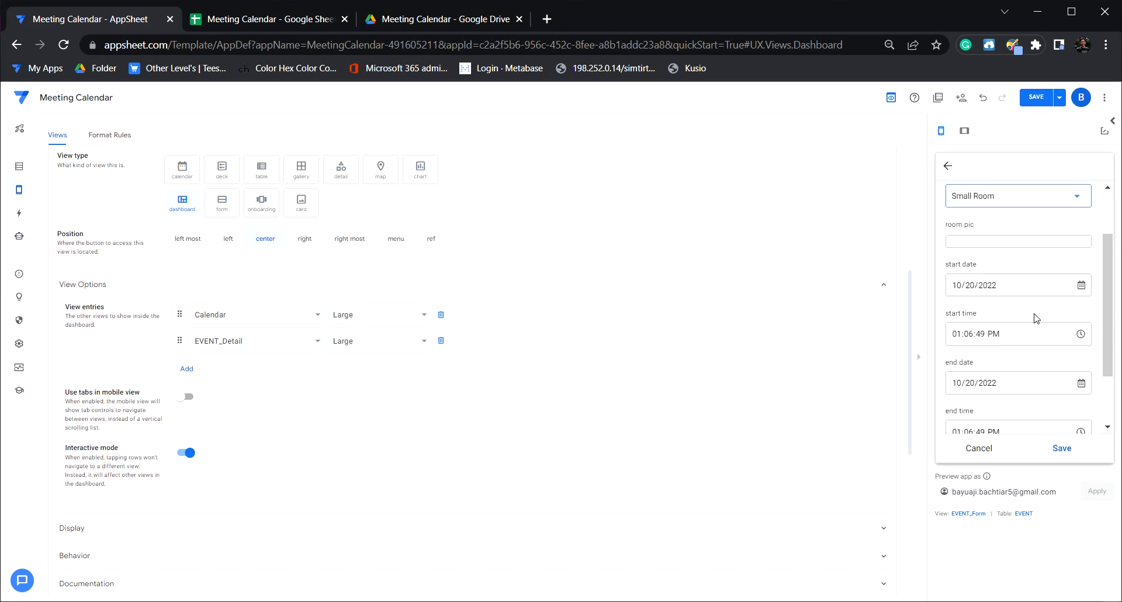
pyautogui.scroll(-2, 1013, 313)
# Step: Set start and end dates to 10/19, end hour 02, status Normal, and save
pyautogui.click(1012, 305)
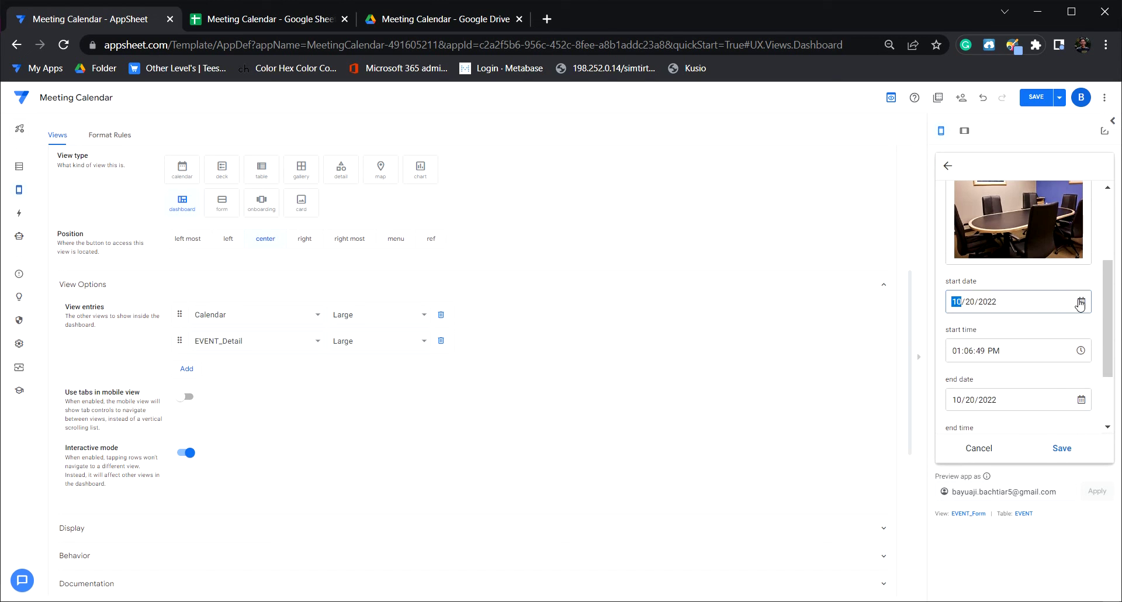
pyautogui.click(998, 397)
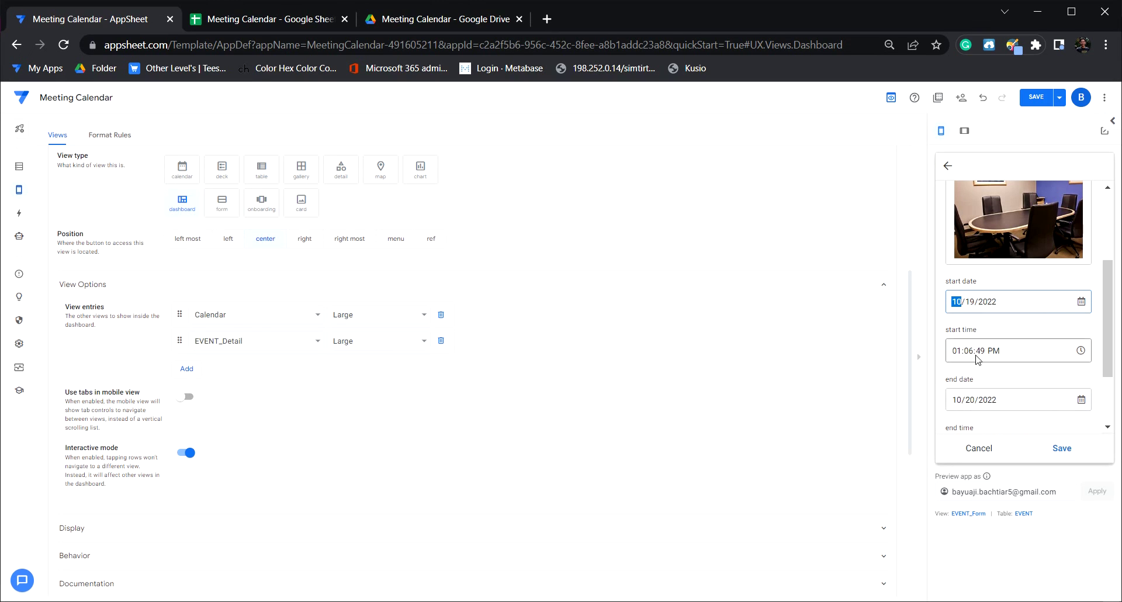
pyautogui.click(1080, 403)
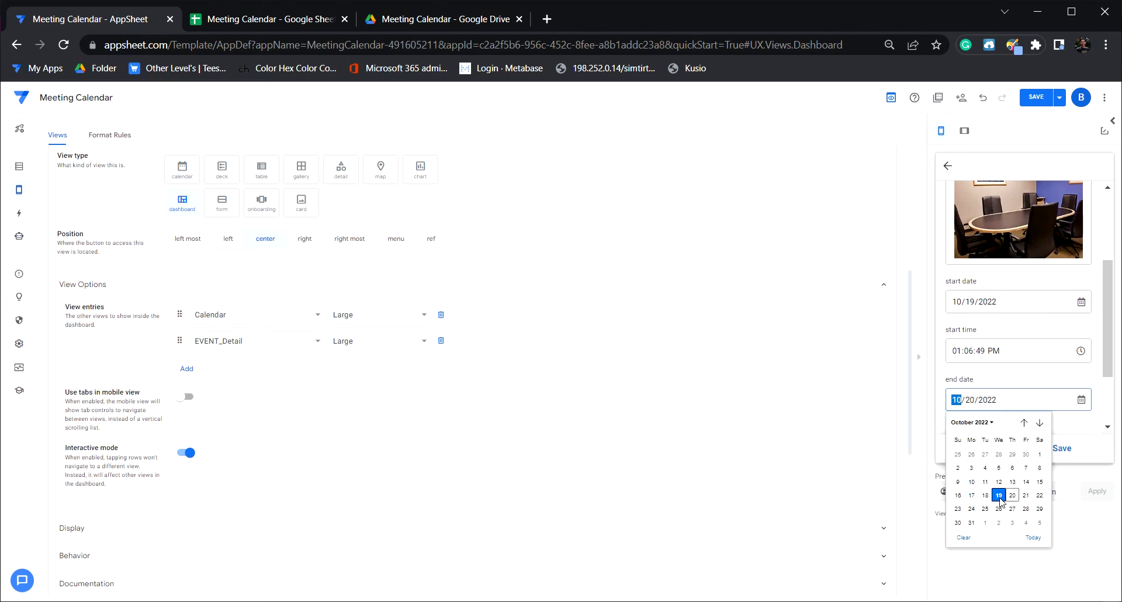
pyautogui.click(999, 495)
pyautogui.scroll(-1, 1028, 381)
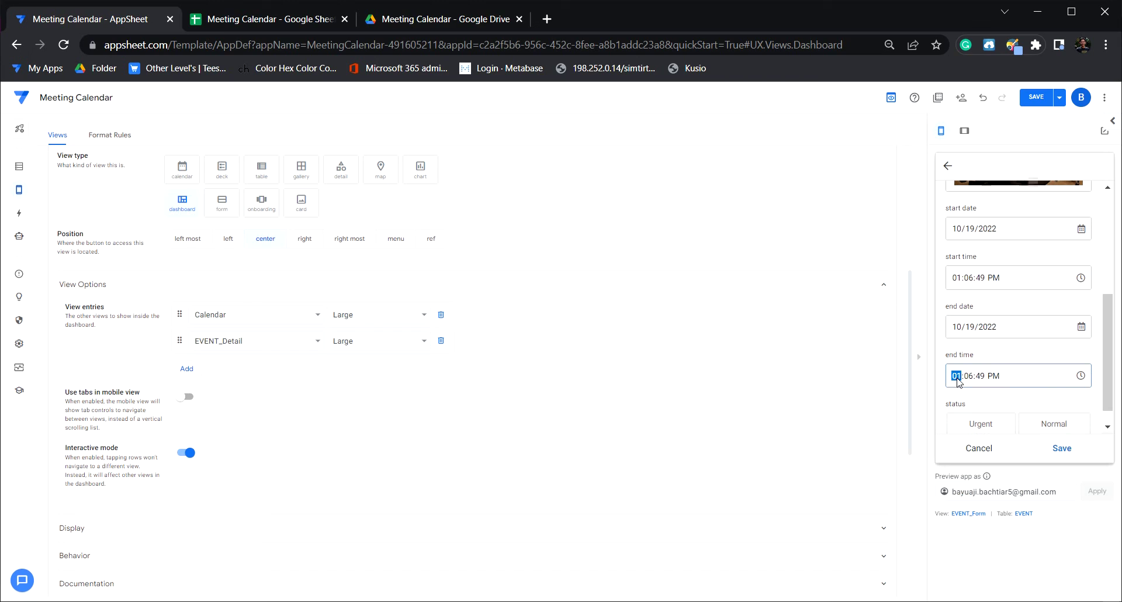
pyautogui.write('2')
pyautogui.scroll(-1, 970, 368)
pyautogui.click(1044, 401)
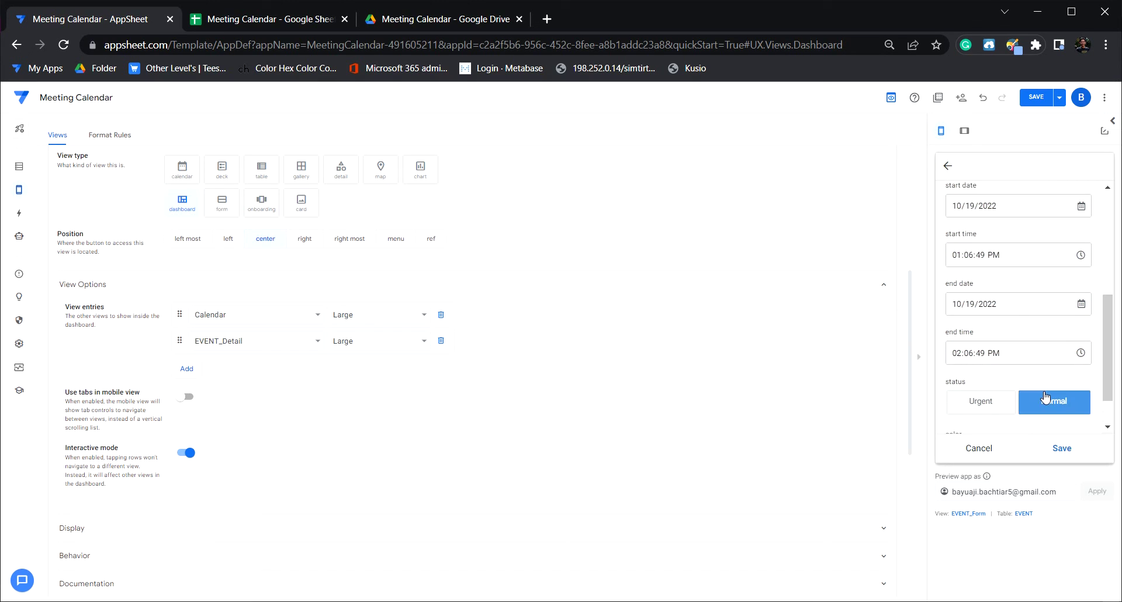
pyautogui.scroll(-1, 1039, 377)
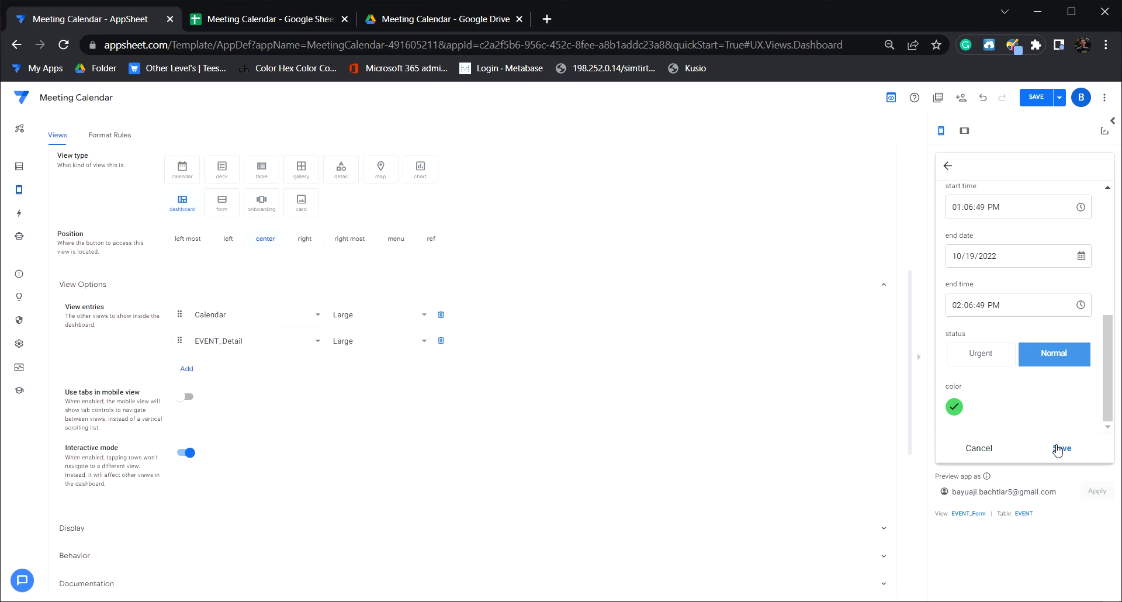
pyautogui.click(1057, 448)
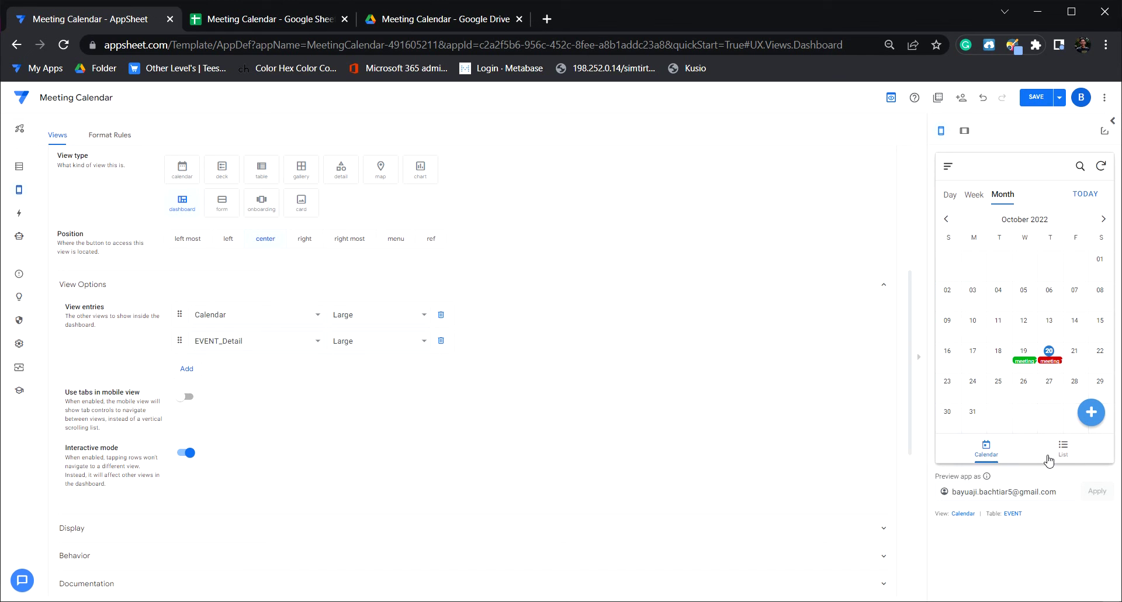
# Step: Collapse the Dashboard view settings and save the app
pyautogui.click(1063, 458)
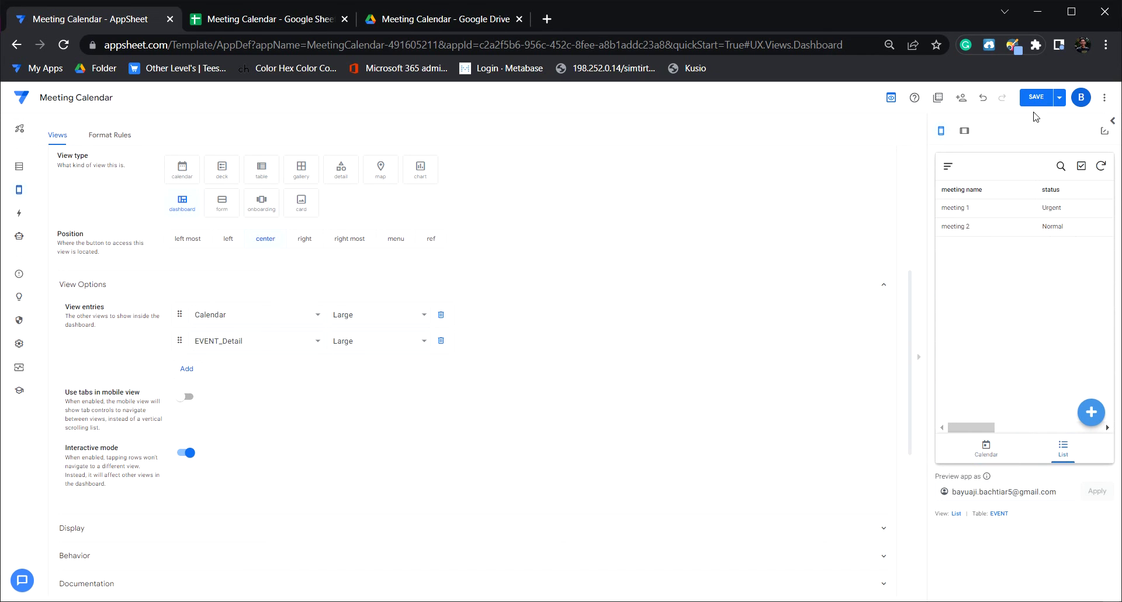
pyautogui.scroll(5, 534, 272)
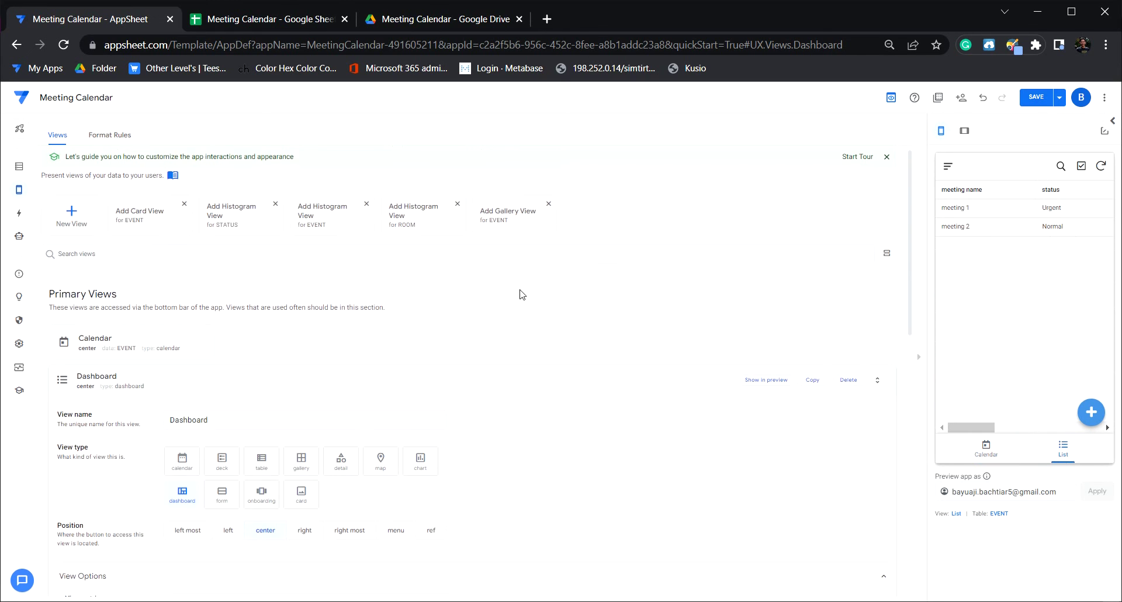
pyautogui.click(208, 383)
pyautogui.click(1036, 97)
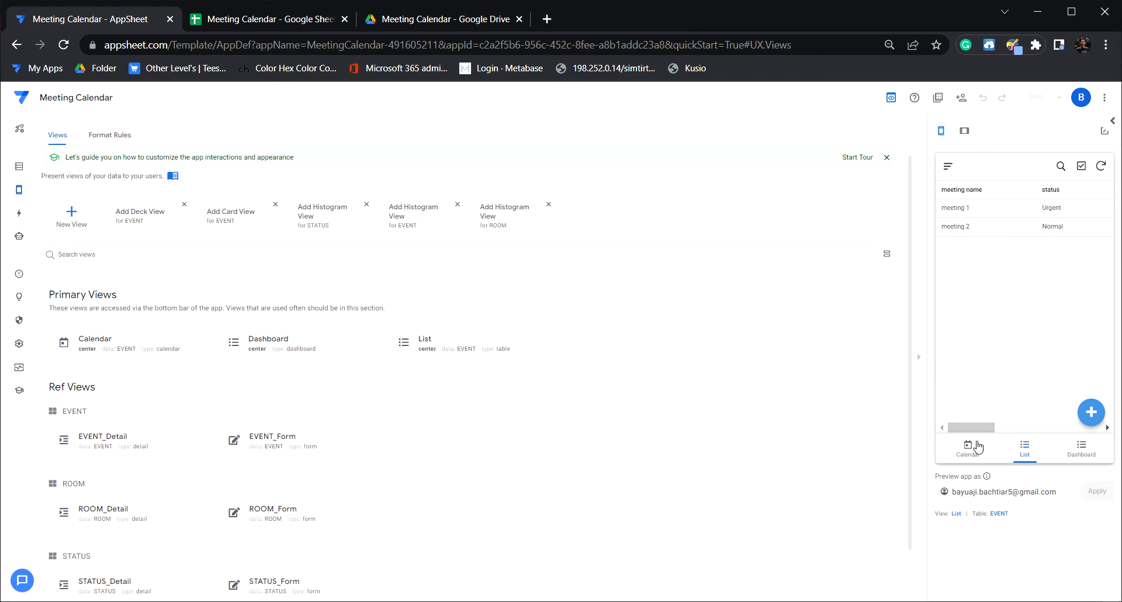
# Step: Flip the preview through the Calendar, List and Dashboard views
pyautogui.click(974, 448)
pyautogui.click(1025, 450)
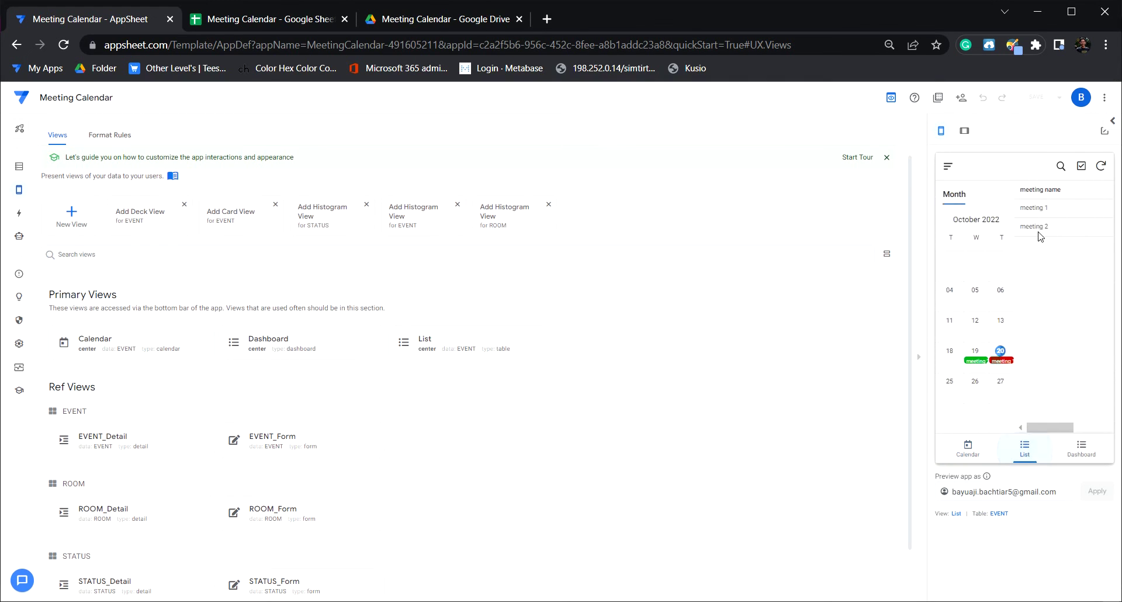
pyautogui.moveTo(971, 431); pyautogui.dragTo(957, 429)
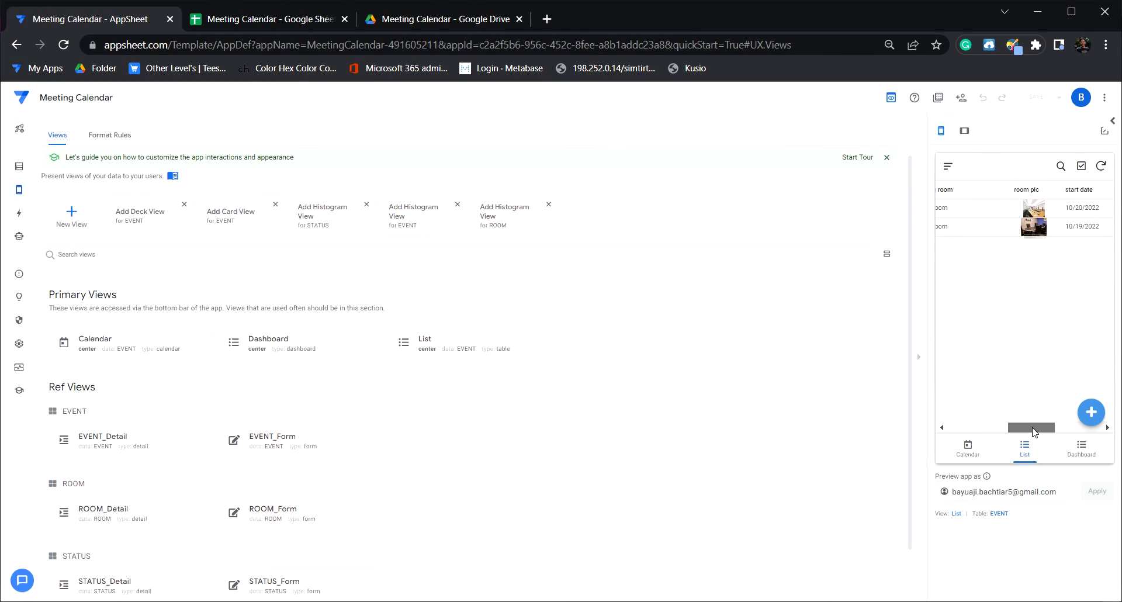
pyautogui.click(1079, 450)
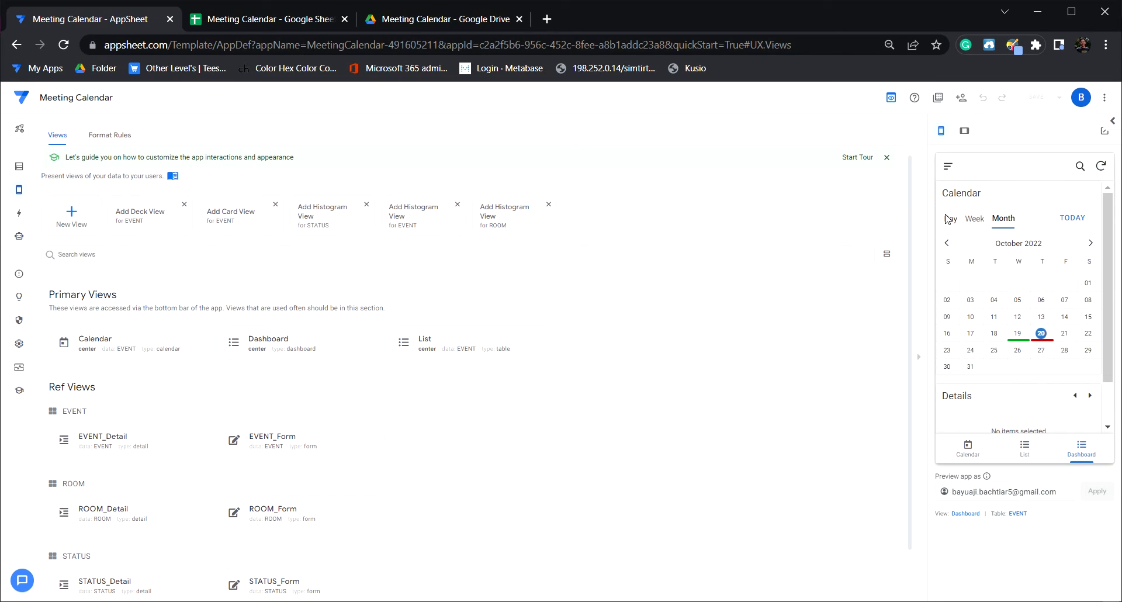
# Step: In the dashboard, go to October 19 and review meeting 2's details, ending on Calendar
pyautogui.click(950, 218)
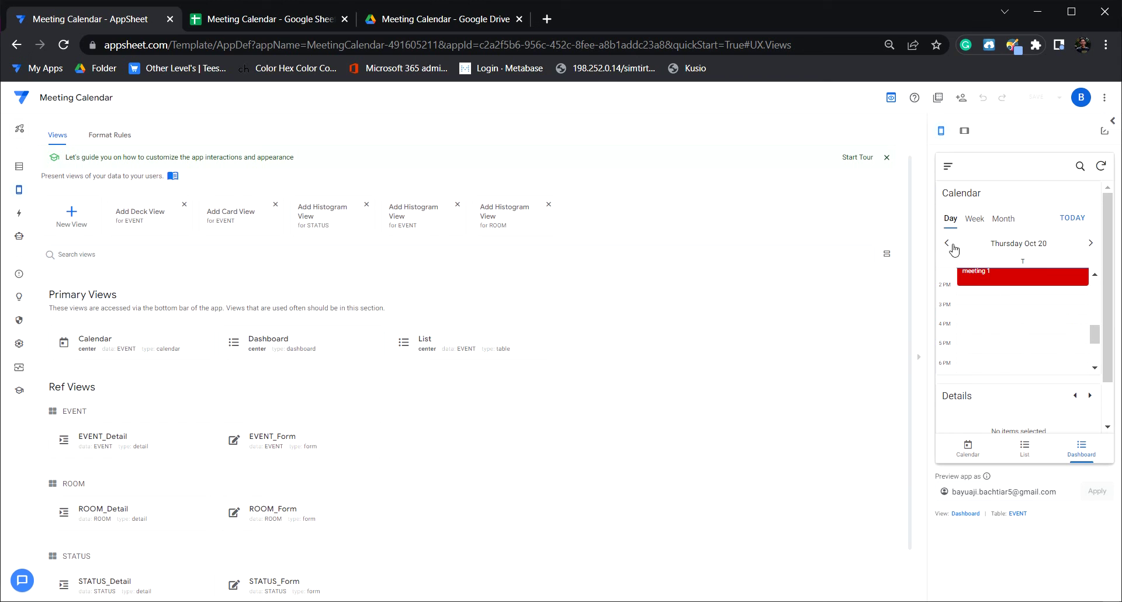
pyautogui.click(947, 243)
pyautogui.click(1016, 286)
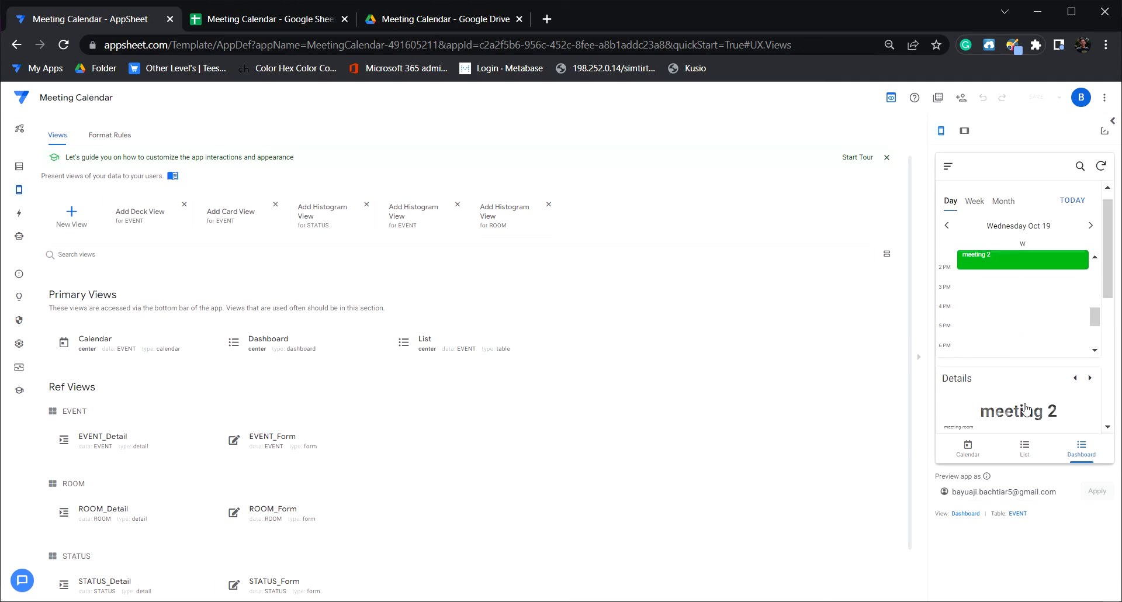
pyautogui.scroll(-2, 1016, 292)
pyautogui.scroll(-4, 1013, 316)
pyautogui.scroll(-2, 1011, 335)
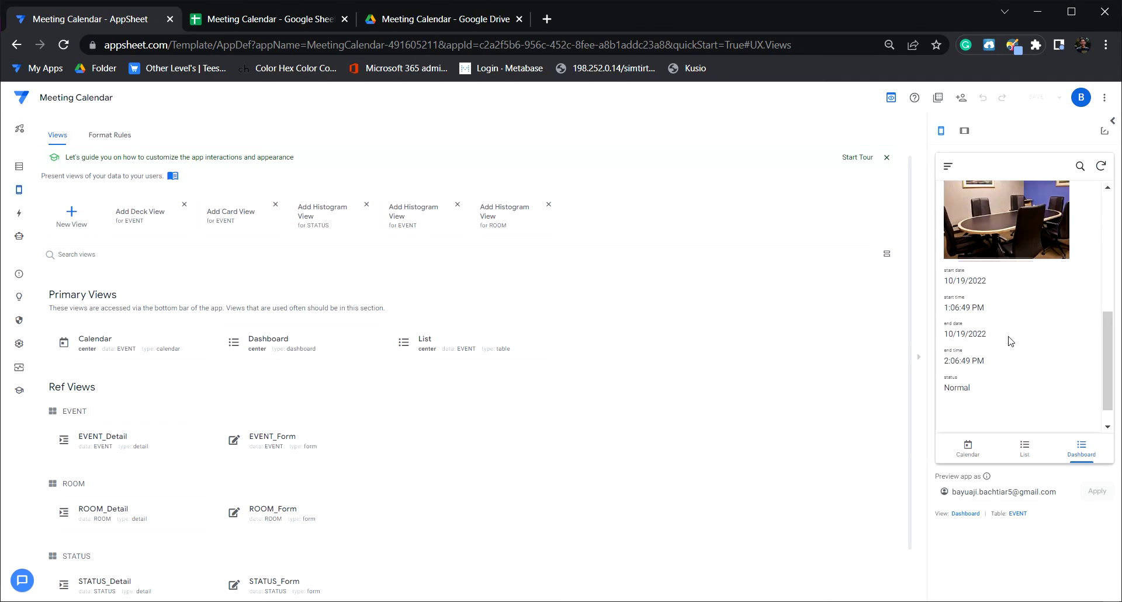
pyautogui.scroll(8, 1011, 336)
pyautogui.click(973, 459)
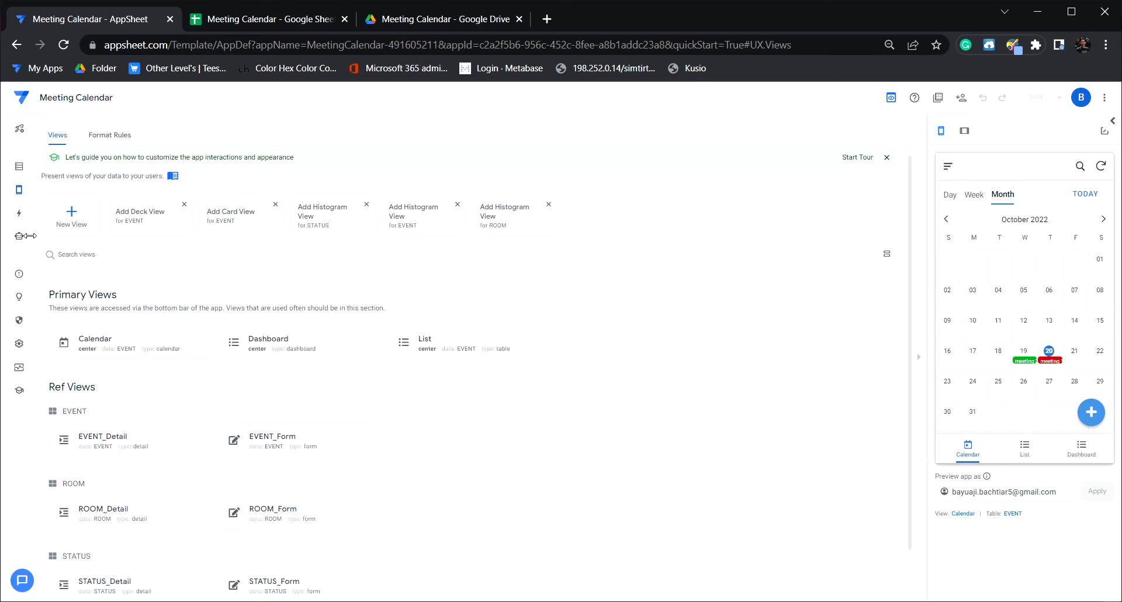
# Step: In Settings > Theme & Brand, set the App logo to Custom
pyautogui.click(19, 343)
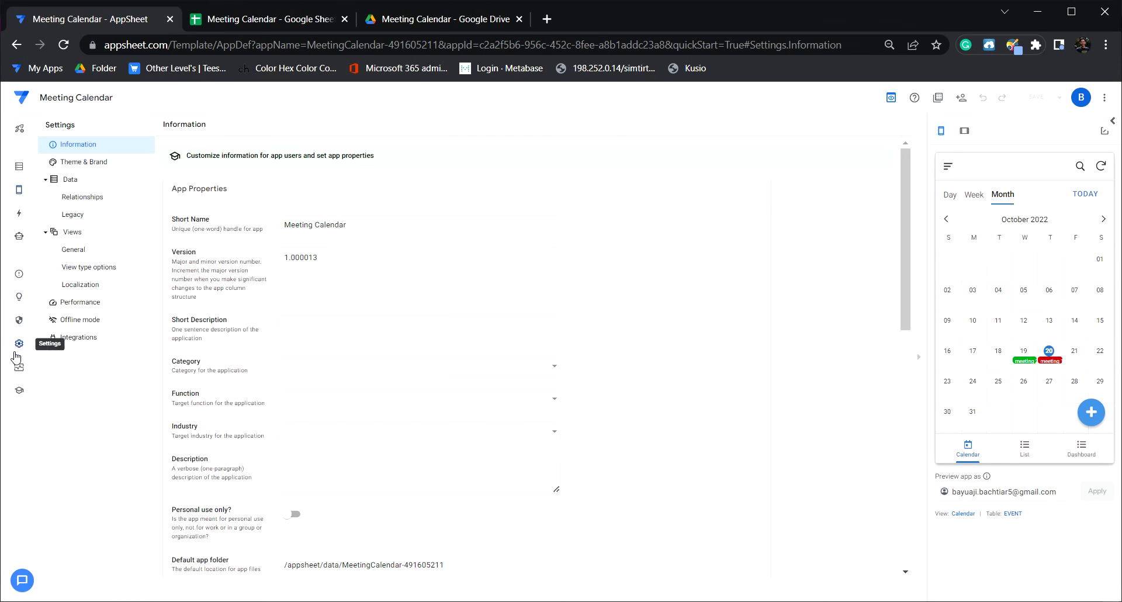
pyautogui.click(88, 164)
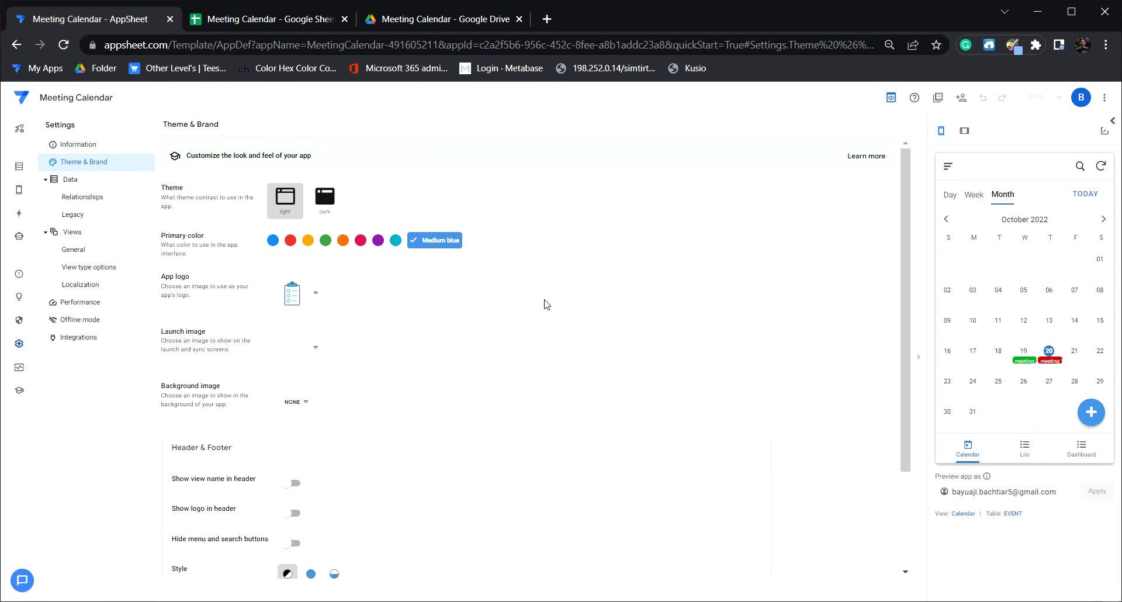
pyautogui.click(315, 308)
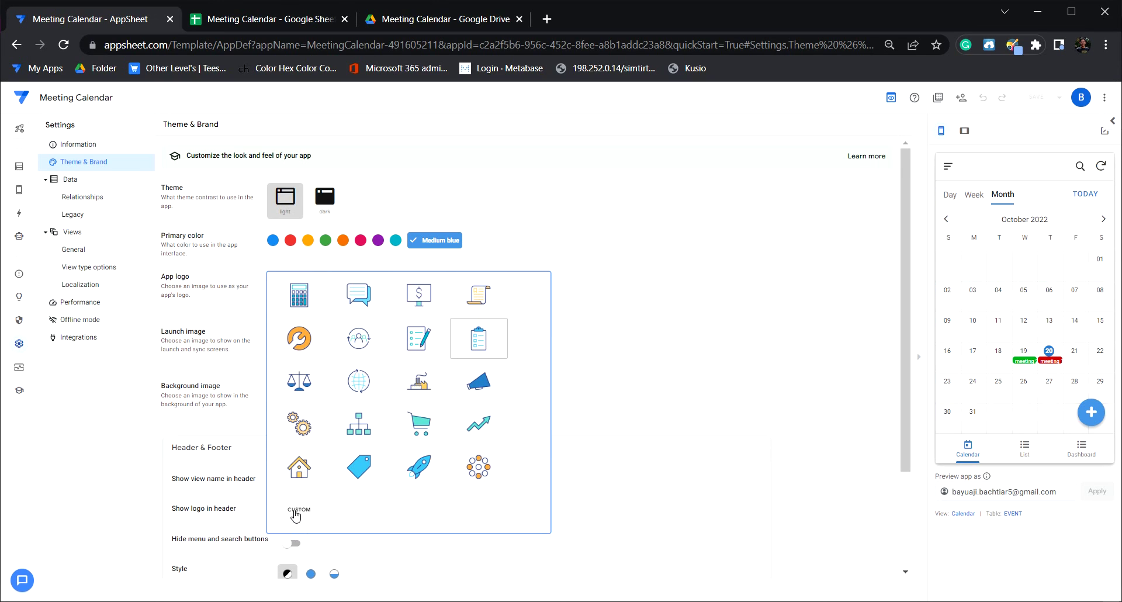
pyautogui.click(295, 512)
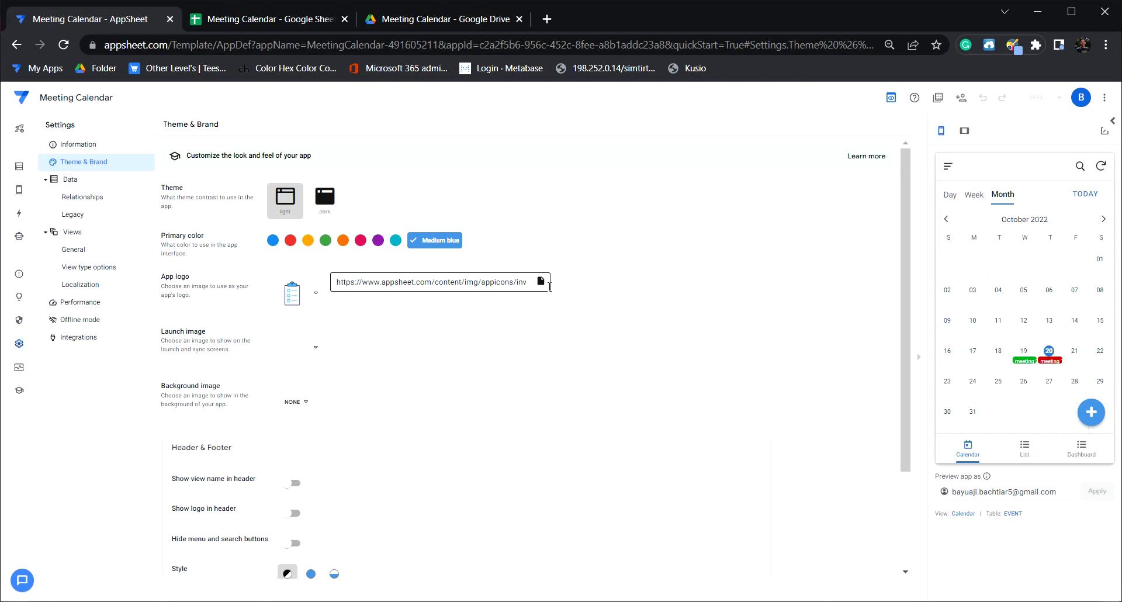
# Step: Browse the Drive Meeting Calendar folder for a logo, cancel without choosing, and go to Google Drive
pyautogui.click(540, 282)
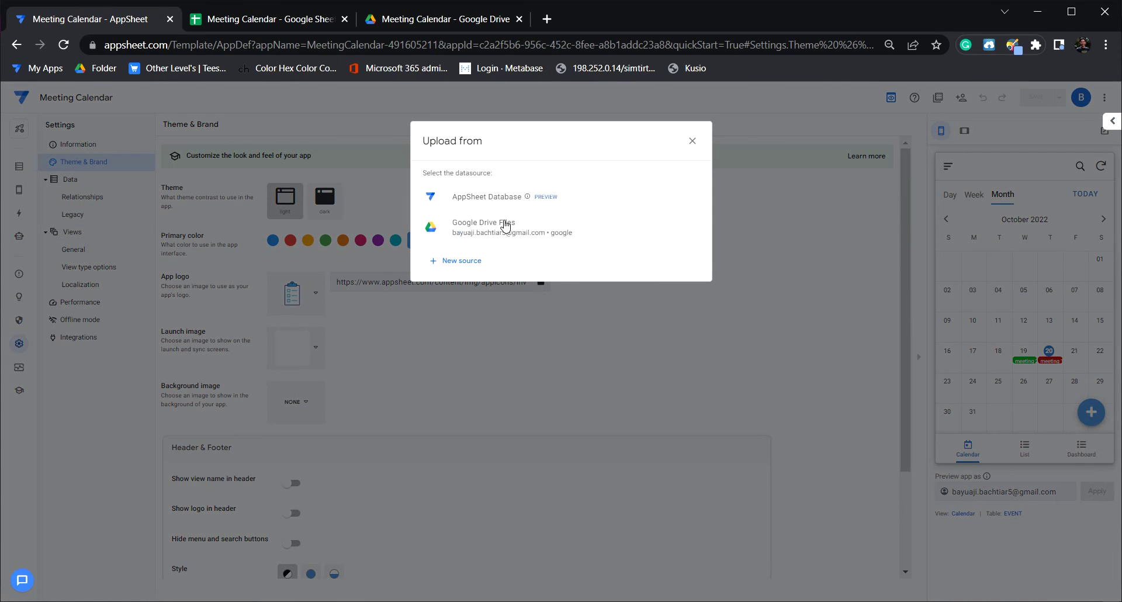
pyautogui.click(506, 233)
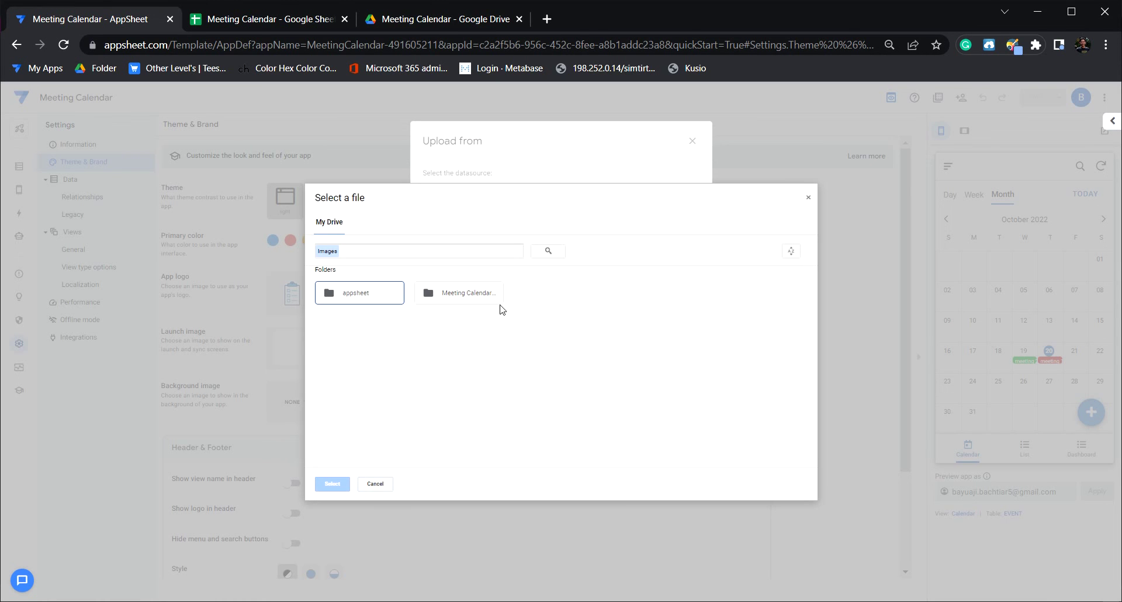
pyautogui.doubleClick(439, 294)
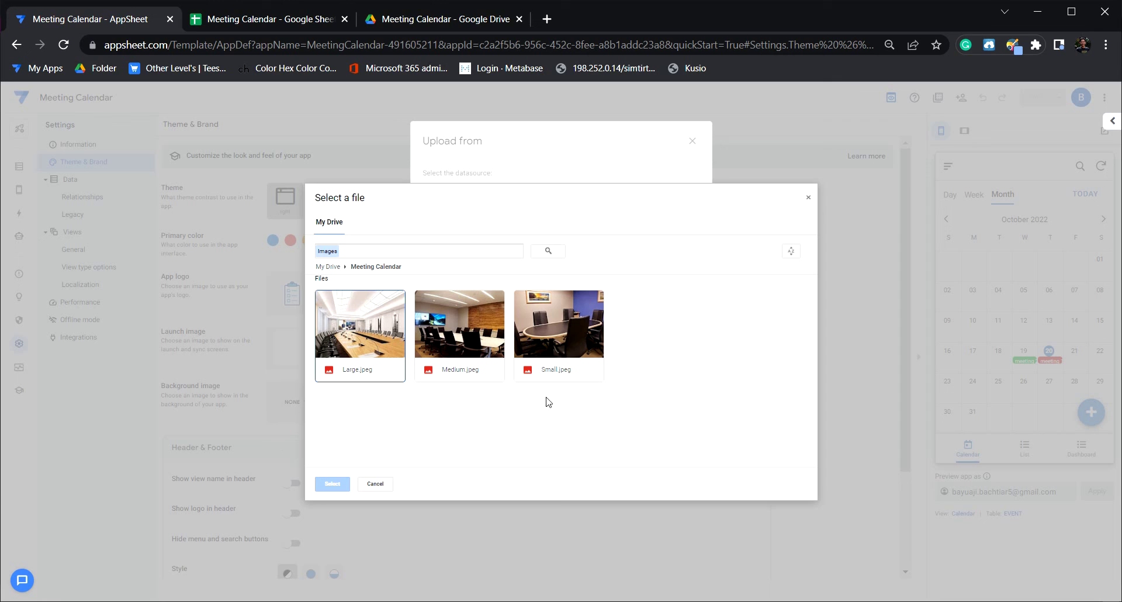
pyautogui.click(808, 197)
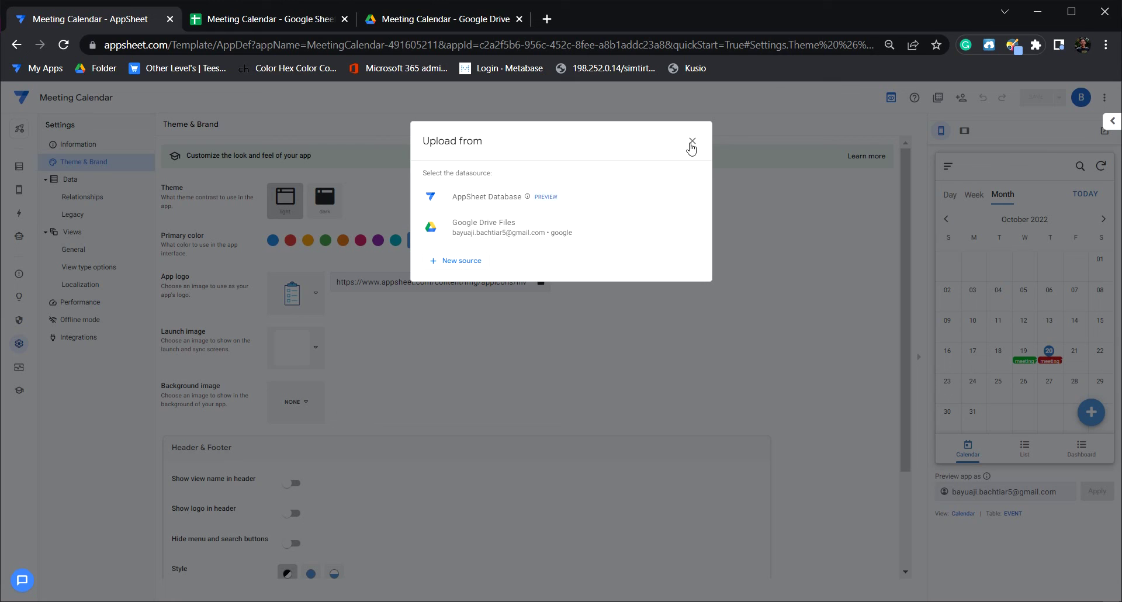
pyautogui.click(692, 141)
pyautogui.click(317, 300)
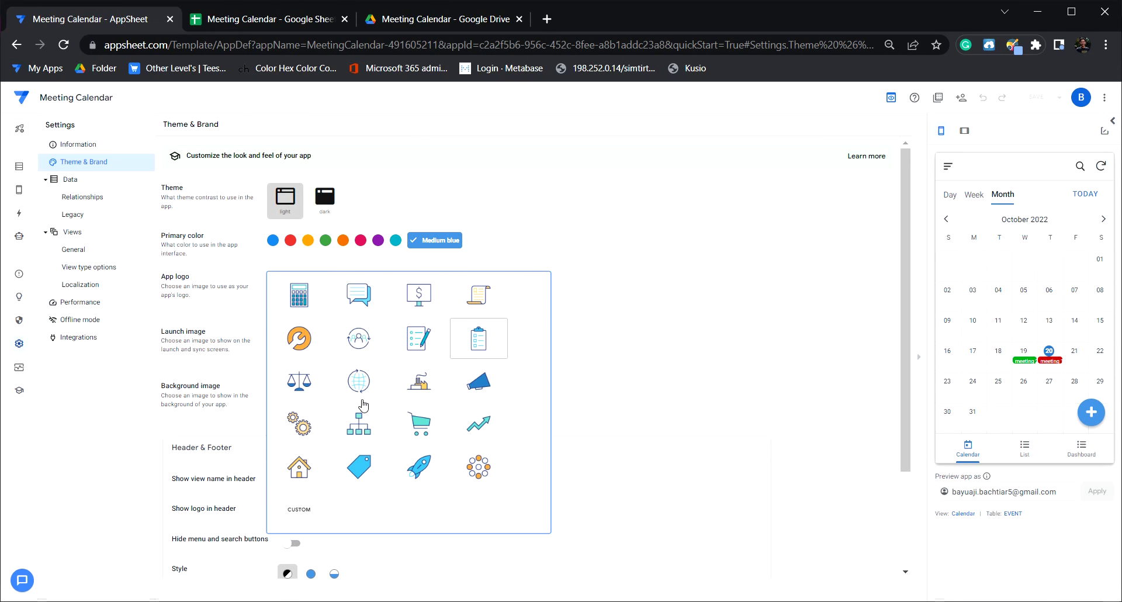
pyautogui.click(299, 509)
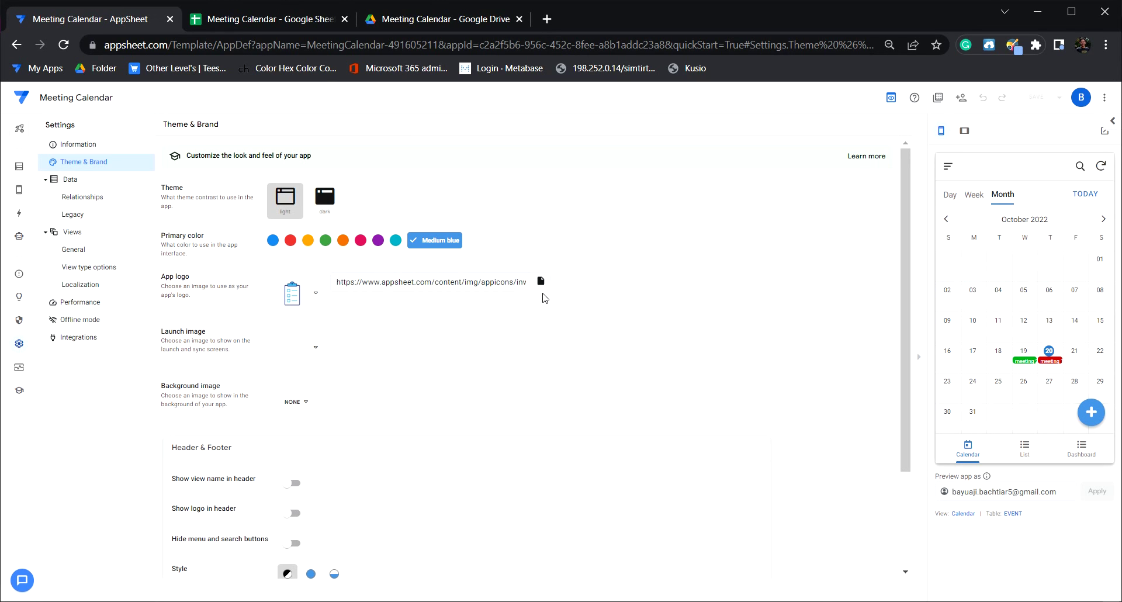
pyautogui.click(439, 22)
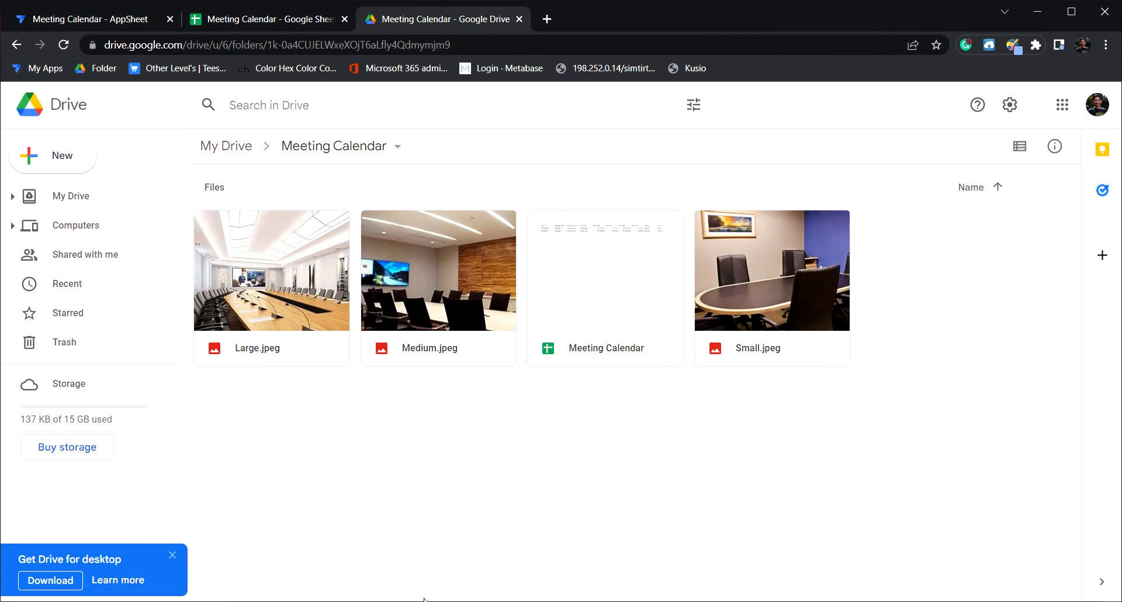
# Step: Drag calendar.png from File Explorer into the Drive Meeting Calendar folder
pyautogui.hotkey('alt', 'Tab')
pyautogui.moveTo(449, 111)
pyautogui.mouseDown()
pyautogui.moveTo(413, 563)
pyautogui.moveTo(729, 446)
pyautogui.mouseUp()
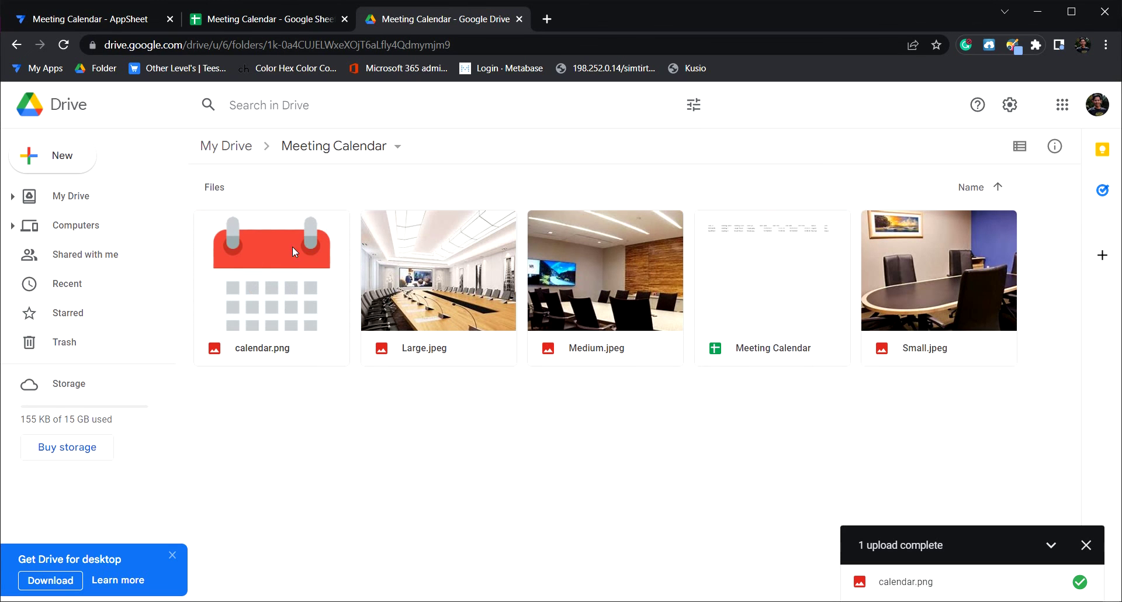
# Step: Pick calendar.png from Google Drive's Meeting Calendar folder as the custom app logo
pyautogui.click(125, 21)
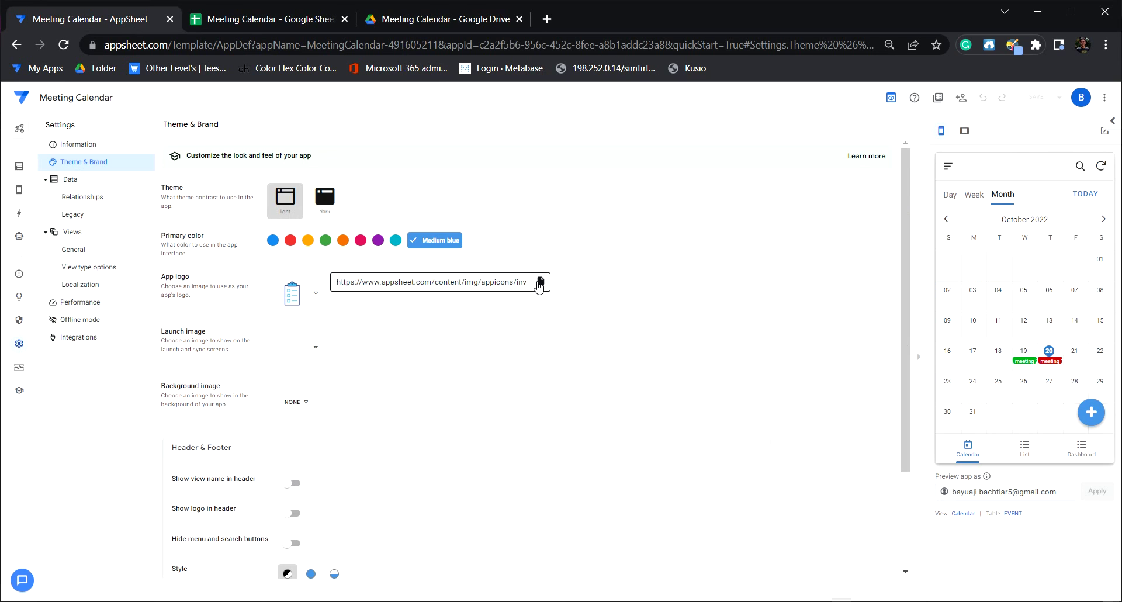
pyautogui.click(538, 285)
pyautogui.click(510, 230)
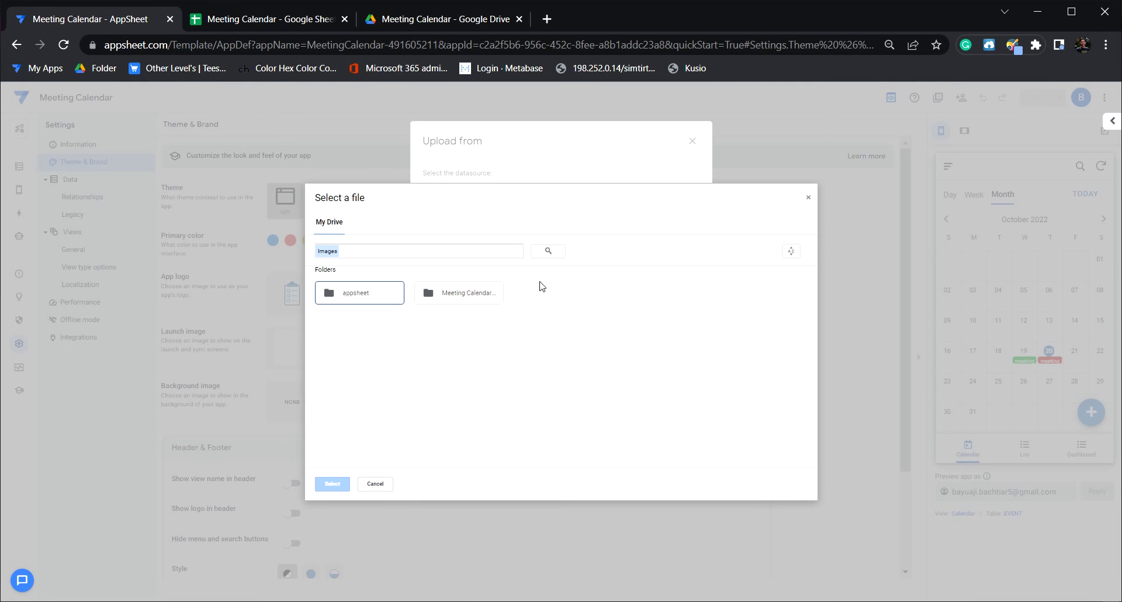
pyautogui.doubleClick(438, 294)
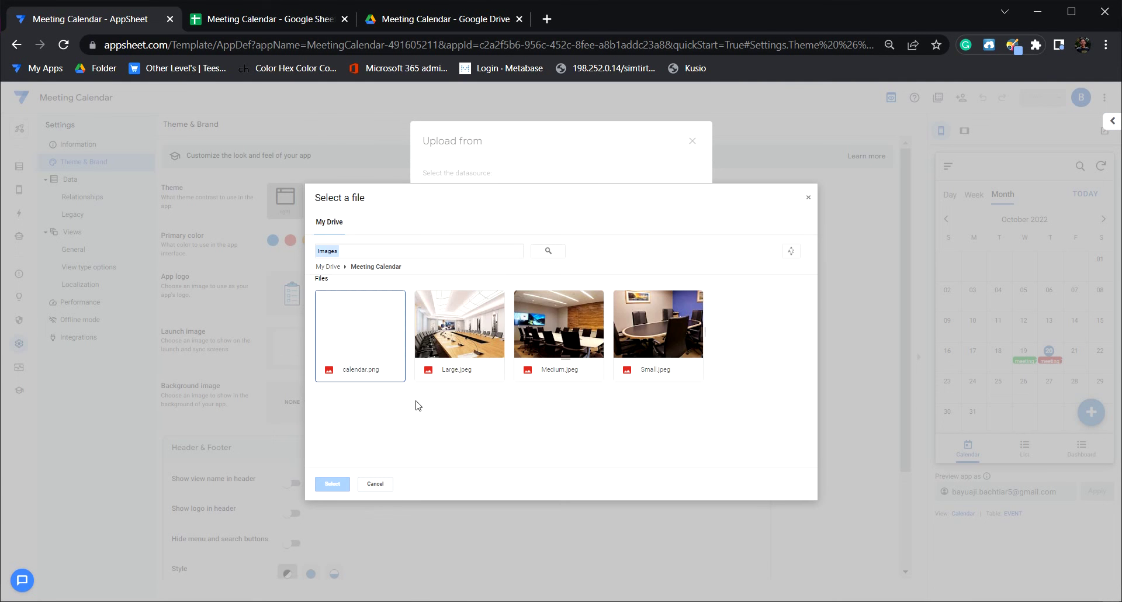
pyautogui.click(354, 331)
pyautogui.click(333, 483)
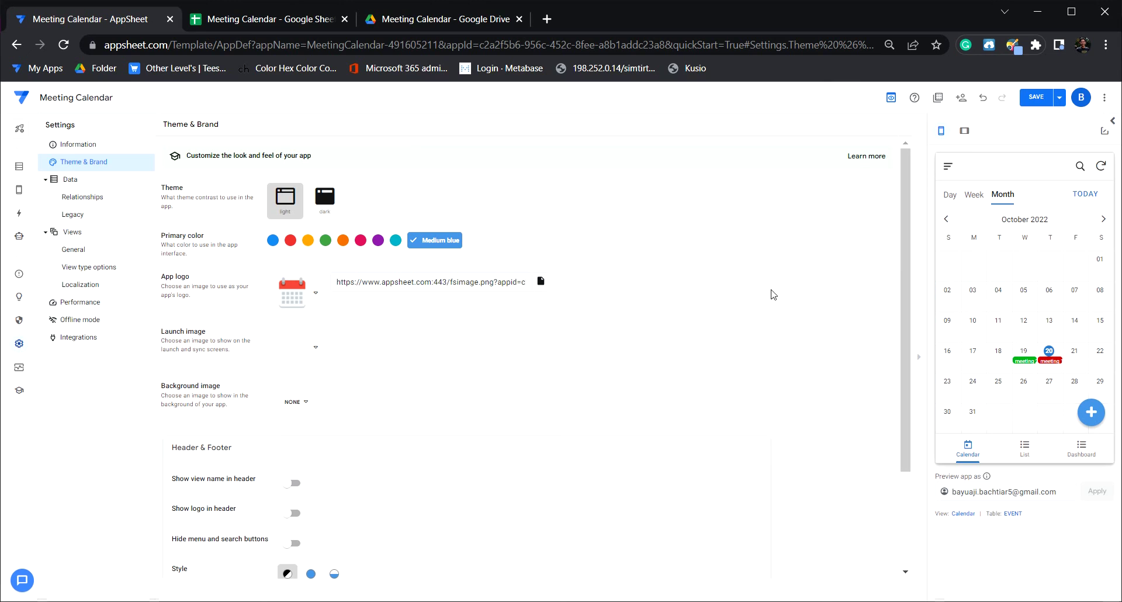
pyautogui.scroll(-2, 523, 363)
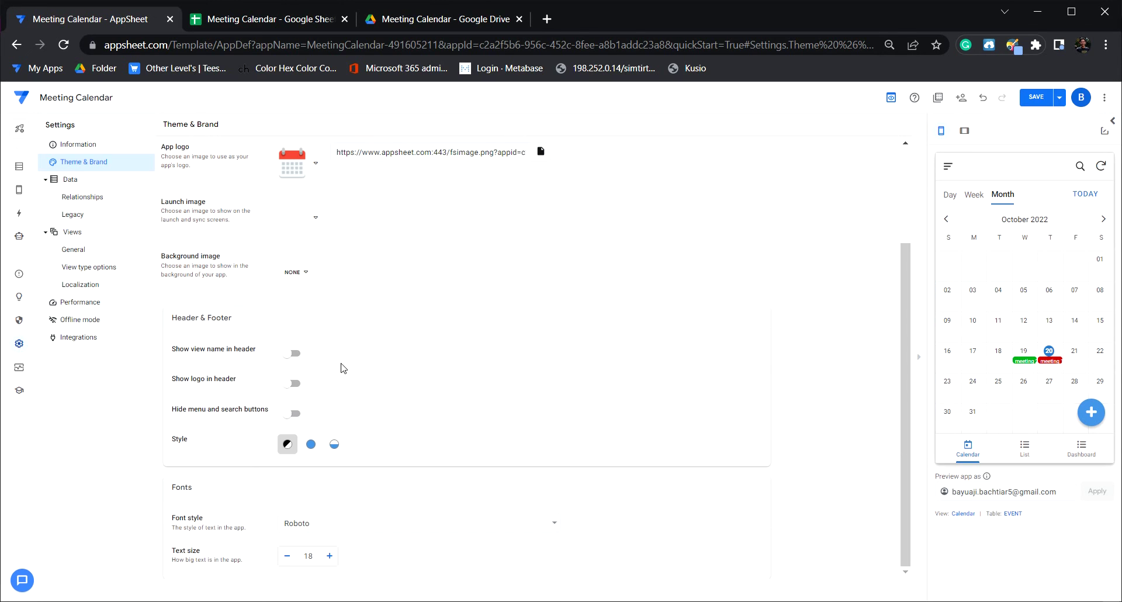
# Step: Turn on view name and logo in the header, choose Accented Footer style, and save
pyautogui.click(294, 353)
pyautogui.click(294, 383)
pyautogui.click(311, 444)
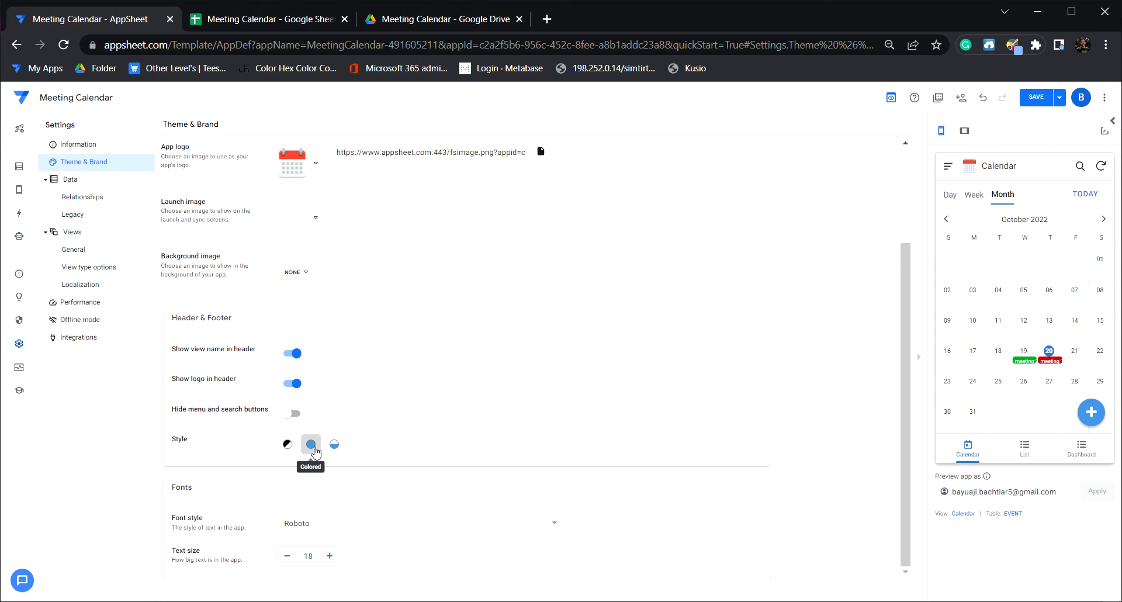
pyautogui.click(333, 447)
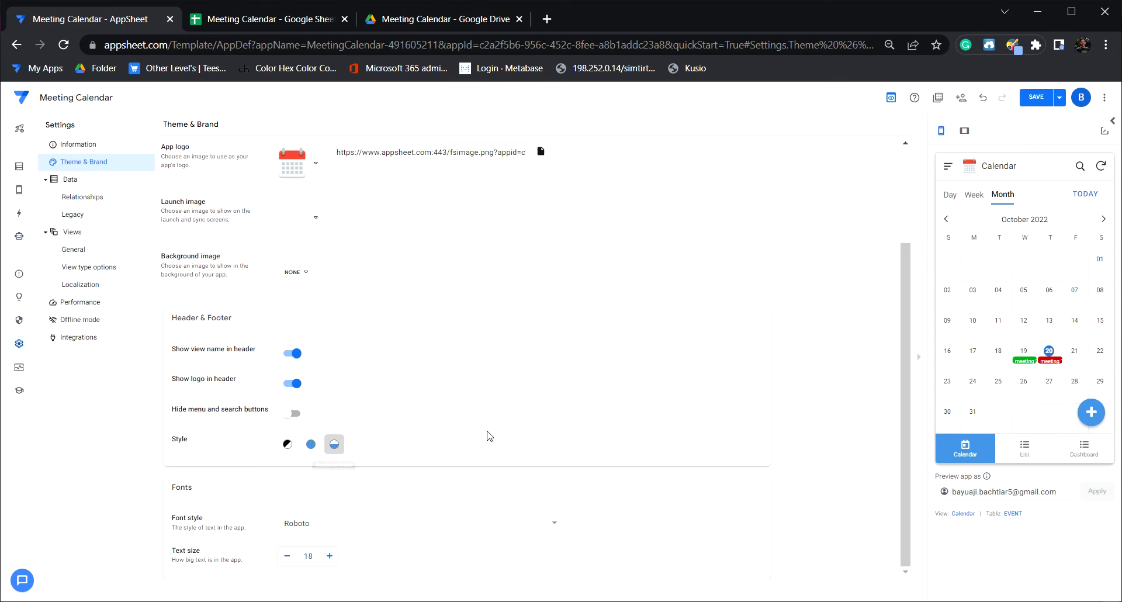
pyautogui.click(1036, 99)
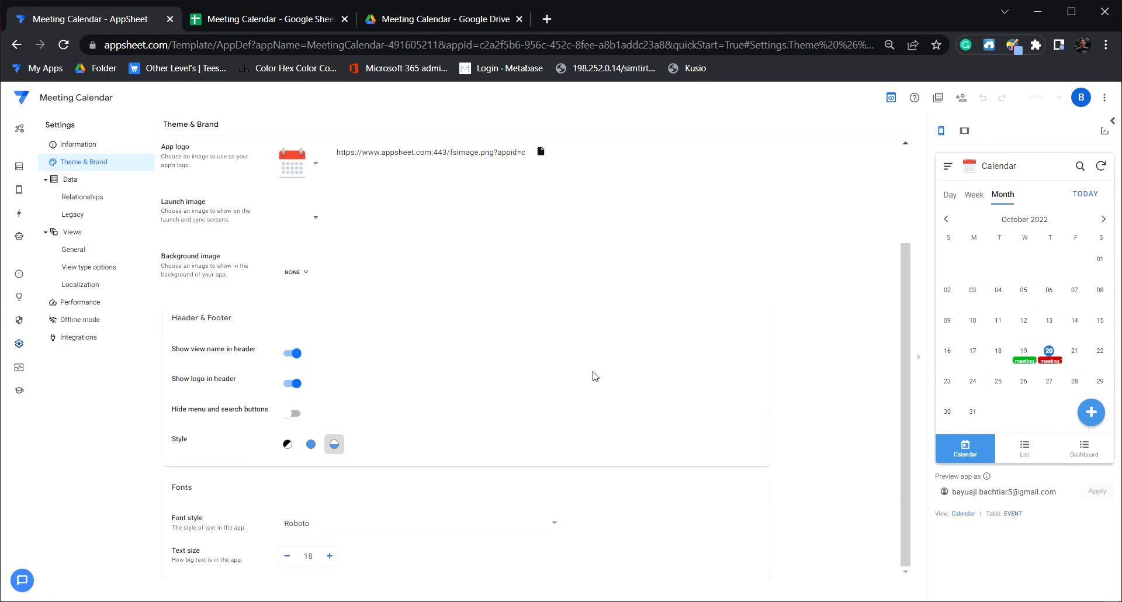
pyautogui.scroll(3, 585, 374)
# Step: After trying pink, purple and orange, set teal as the primary colour and save
pyautogui.click(292, 241)
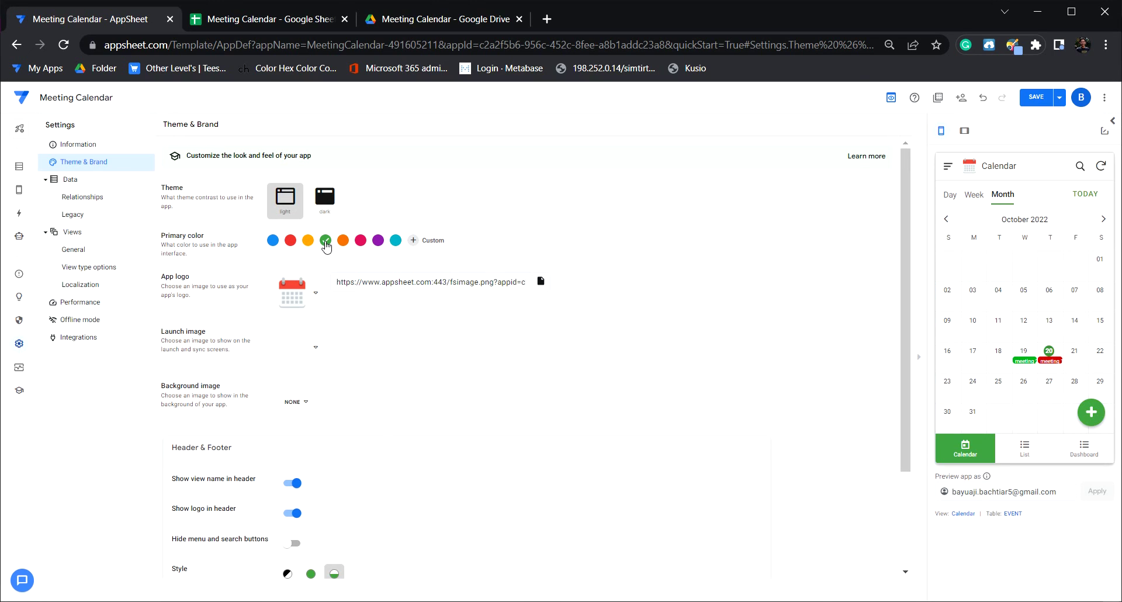
pyautogui.click(360, 241)
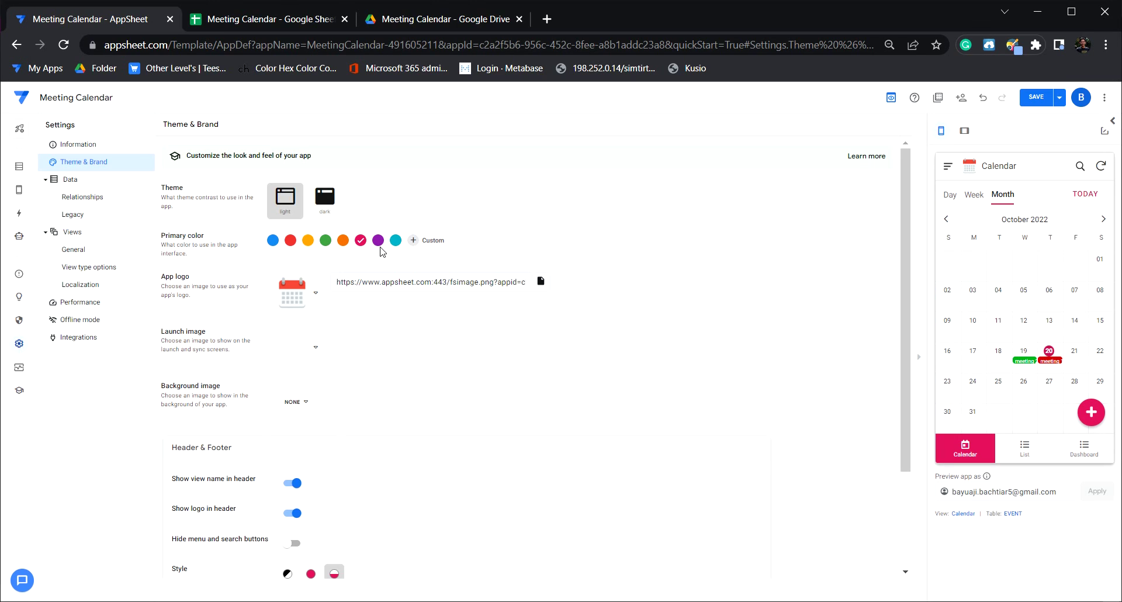
pyautogui.click(378, 241)
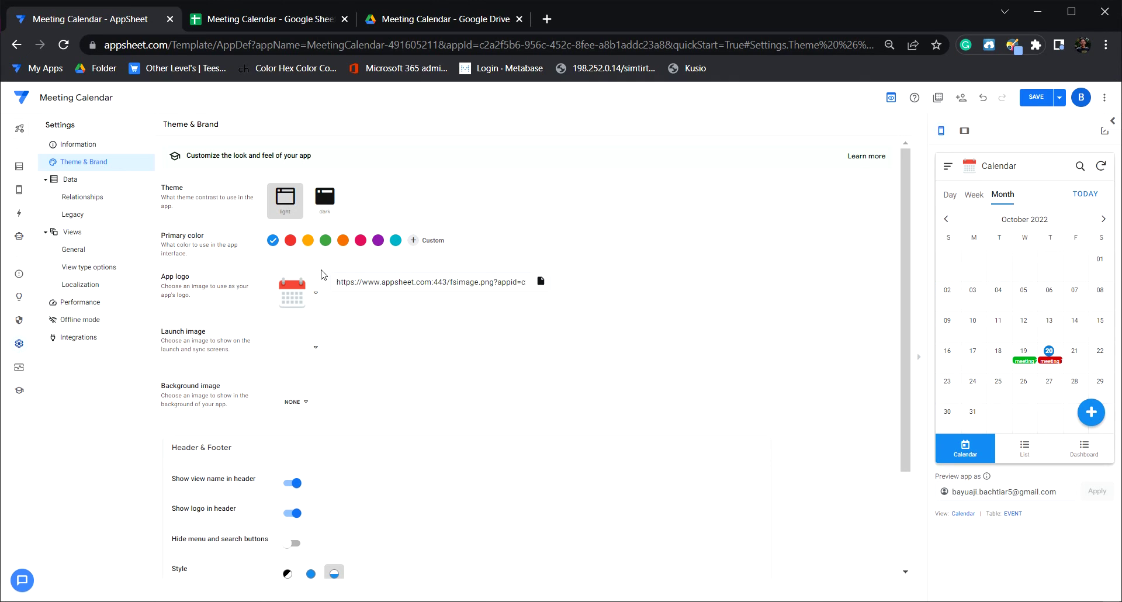
pyautogui.click(344, 243)
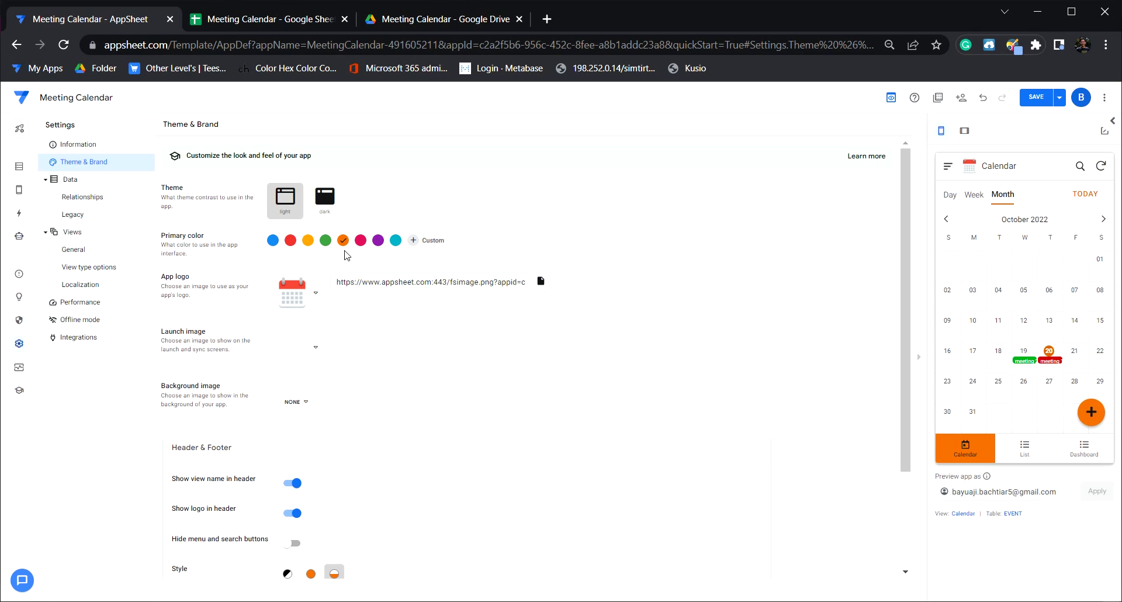
pyautogui.click(359, 243)
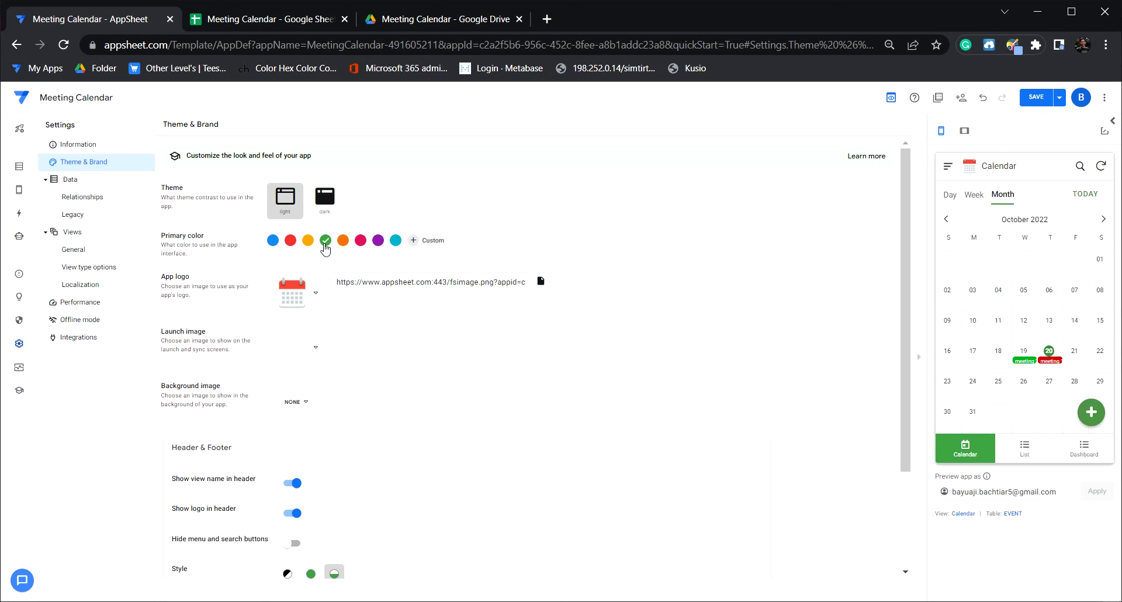
pyautogui.click(396, 242)
pyautogui.click(1036, 97)
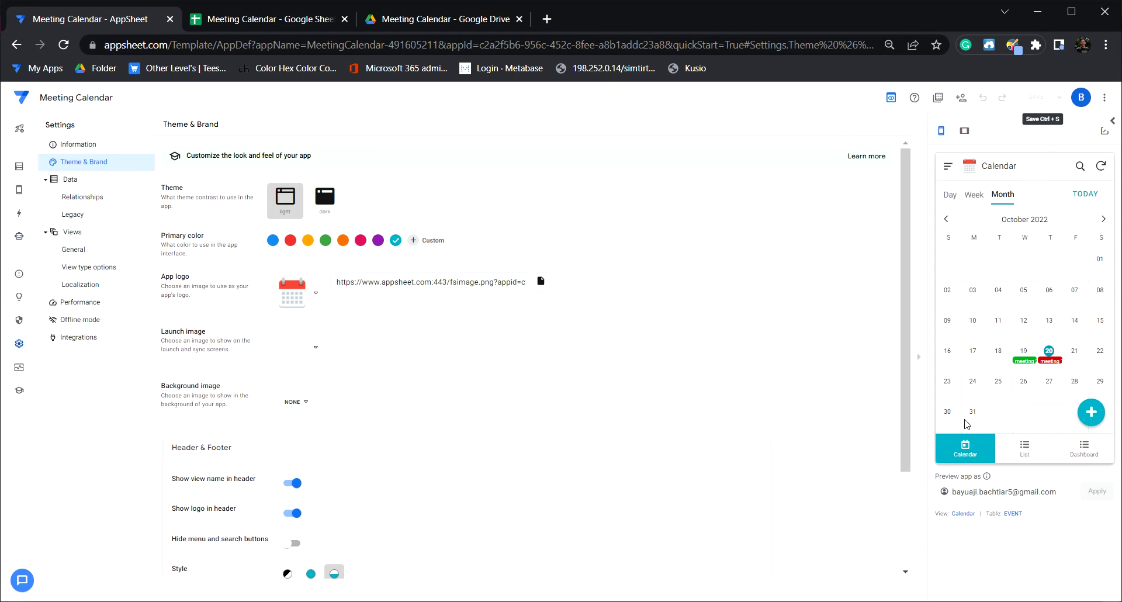
# Step: Check the List, Dashboard and Calendar views in the preview
pyautogui.click(1025, 449)
pyautogui.click(1069, 454)
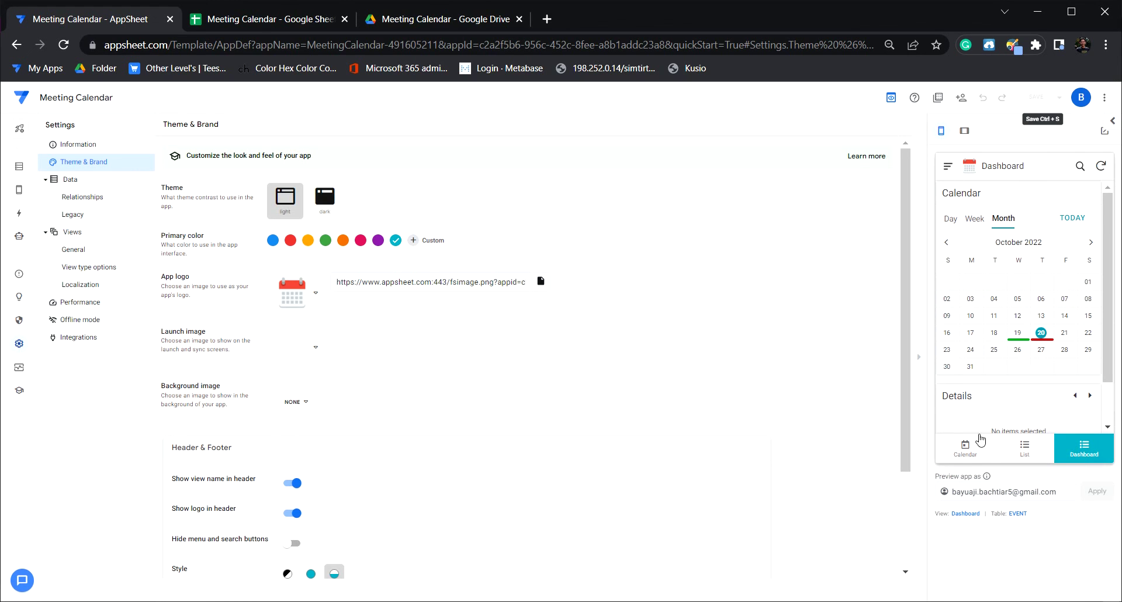
pyautogui.click(965, 456)
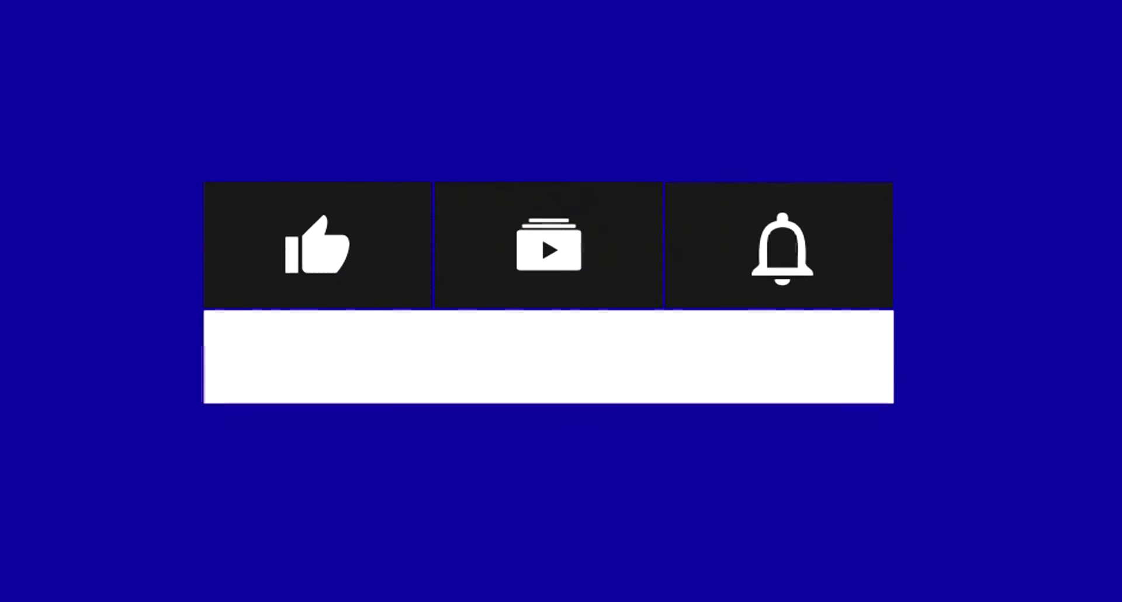